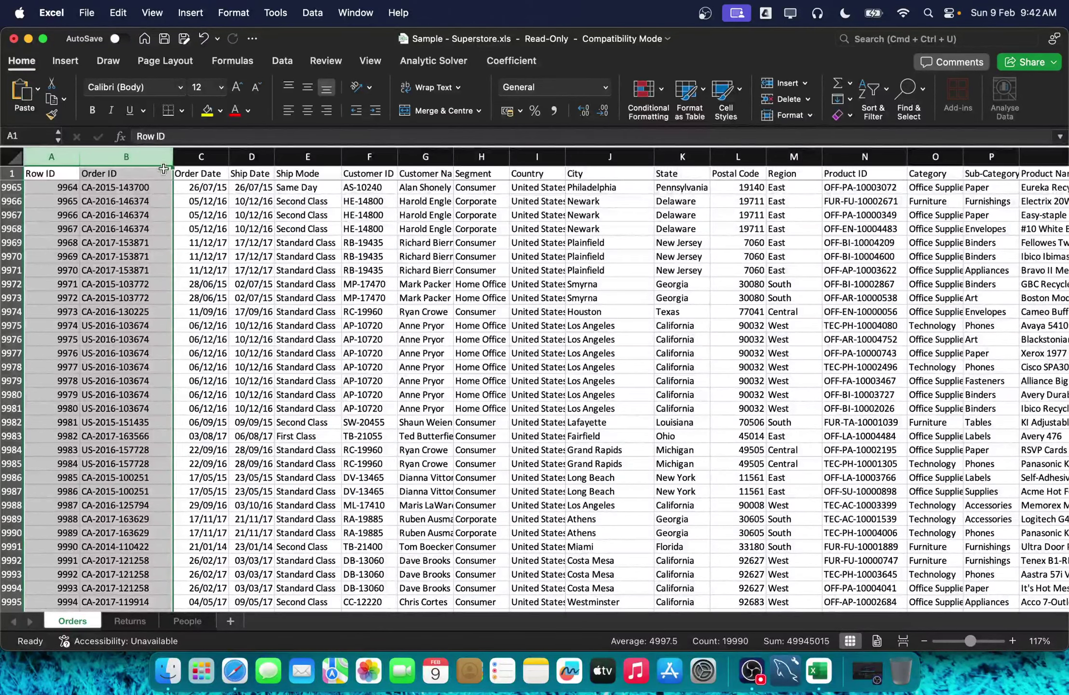
# Step: Delete the selected Row ID and Order ID columns from the Orders sheet
pyautogui.rightClick(148, 164)
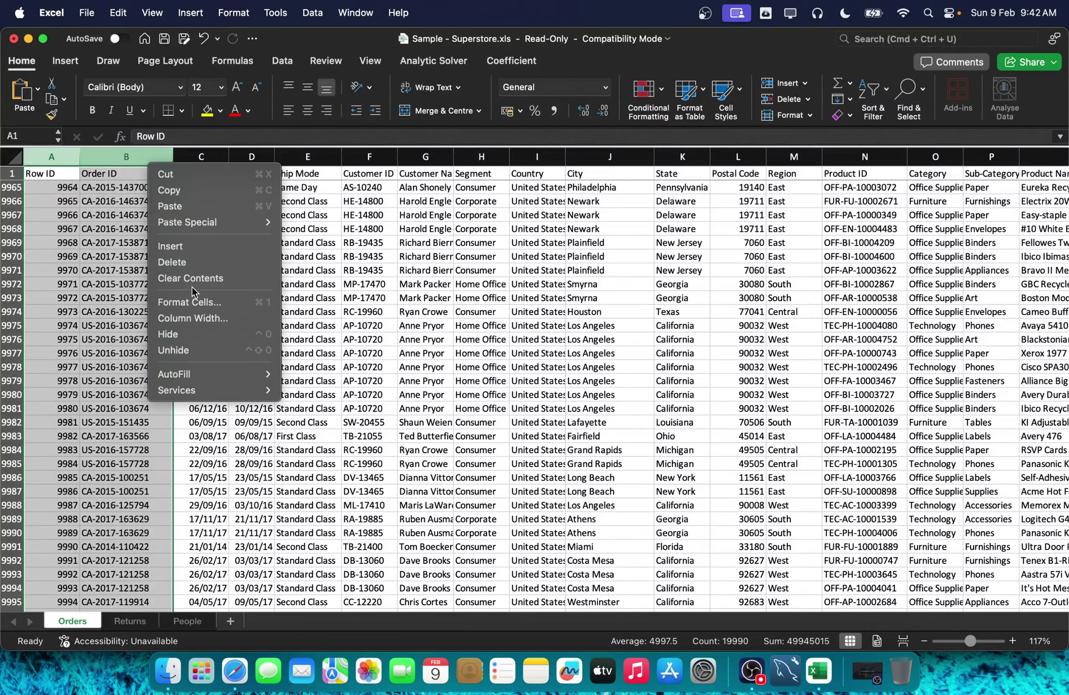
pyautogui.click(193, 266)
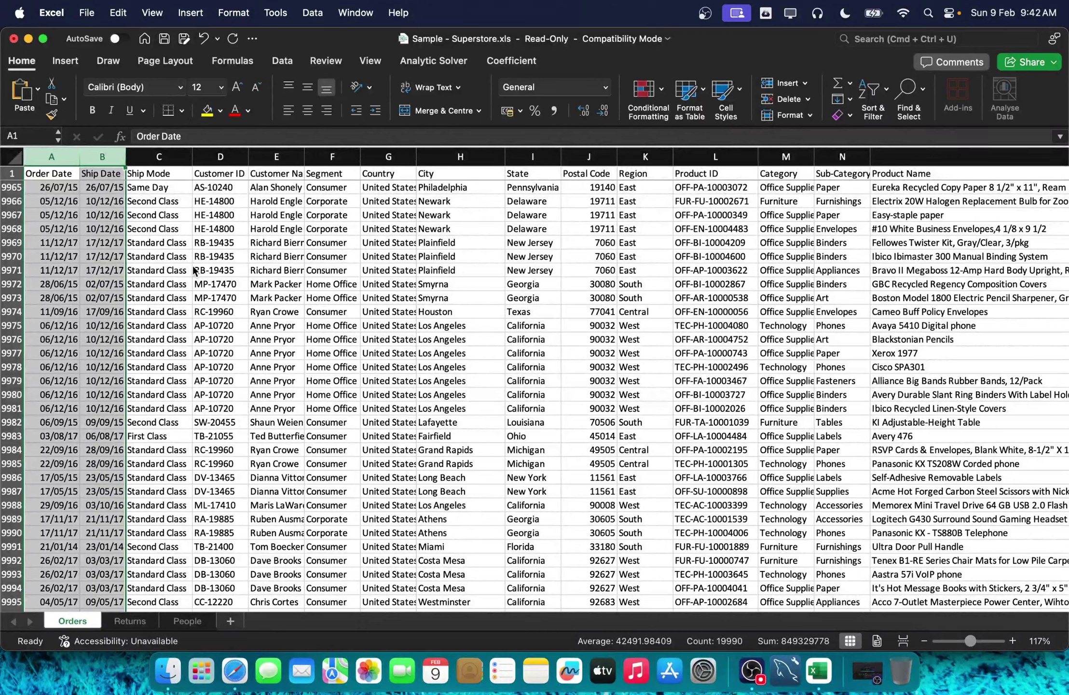
pyautogui.rightClick(77, 621)
pyautogui.click(126, 484)
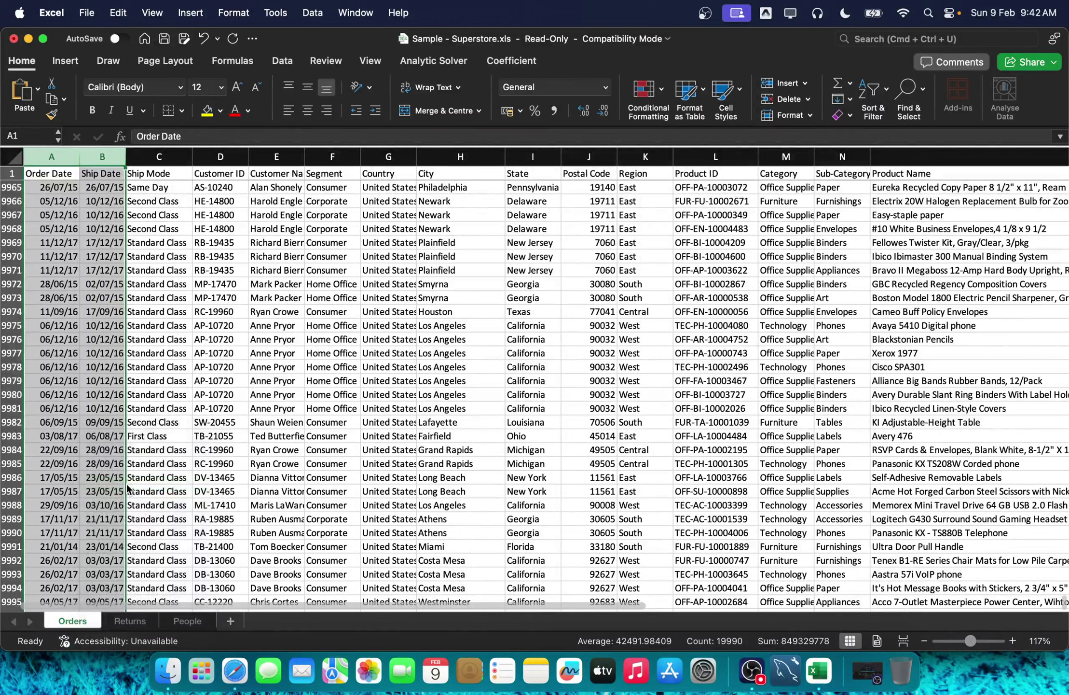
pyautogui.click(63, 566)
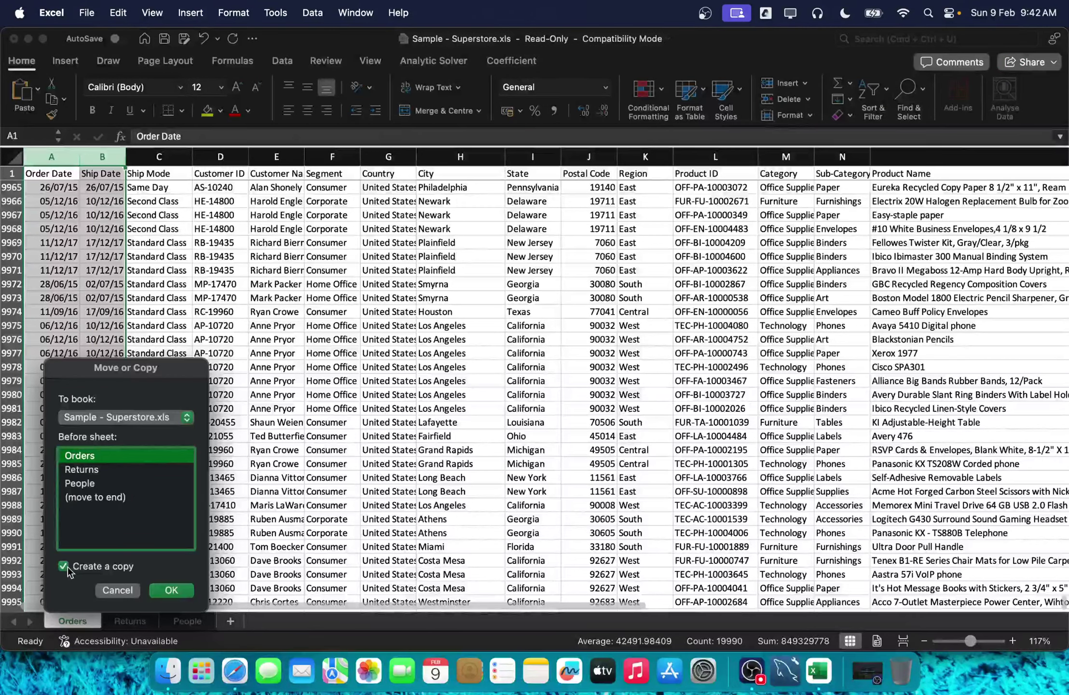
pyautogui.click(97, 497)
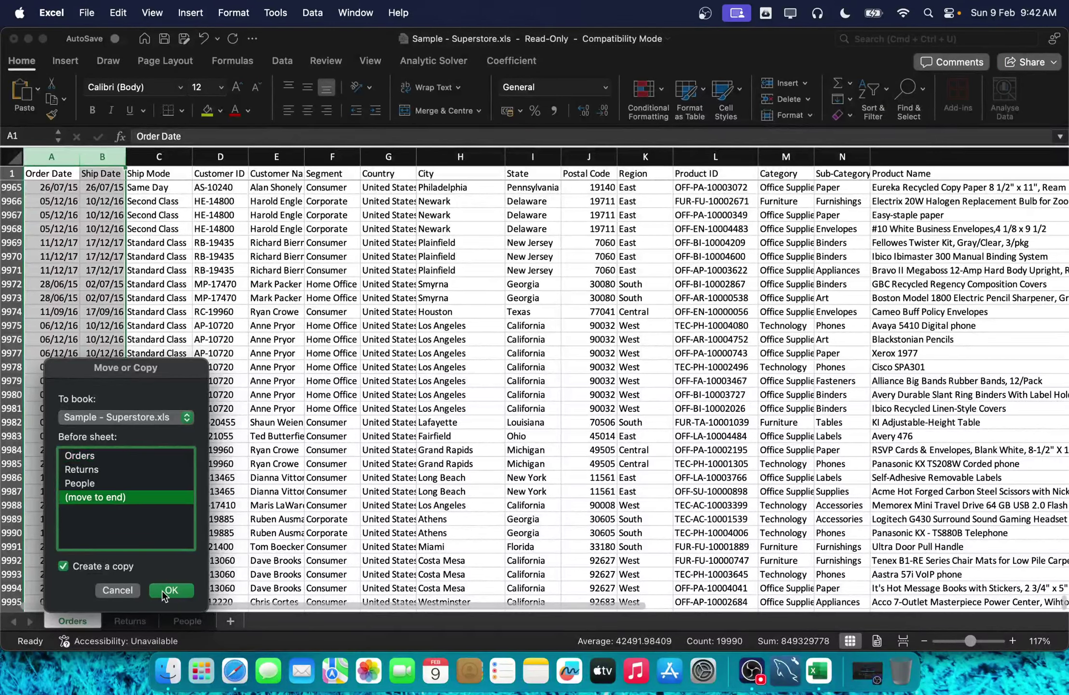
pyautogui.click(102, 593)
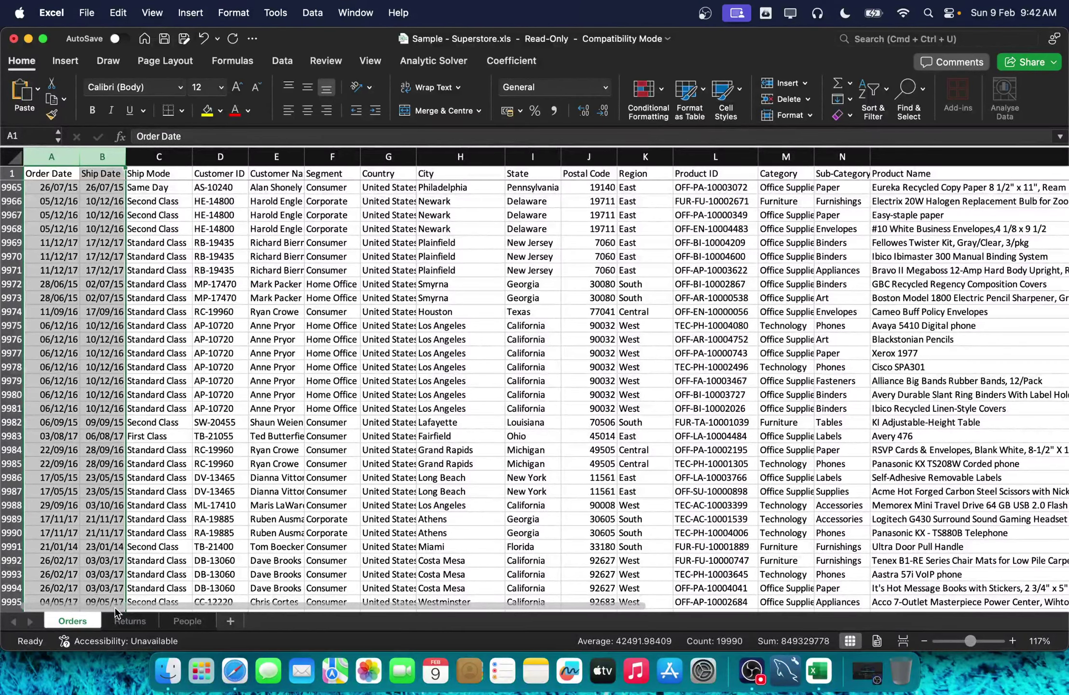
pyautogui.click(147, 284)
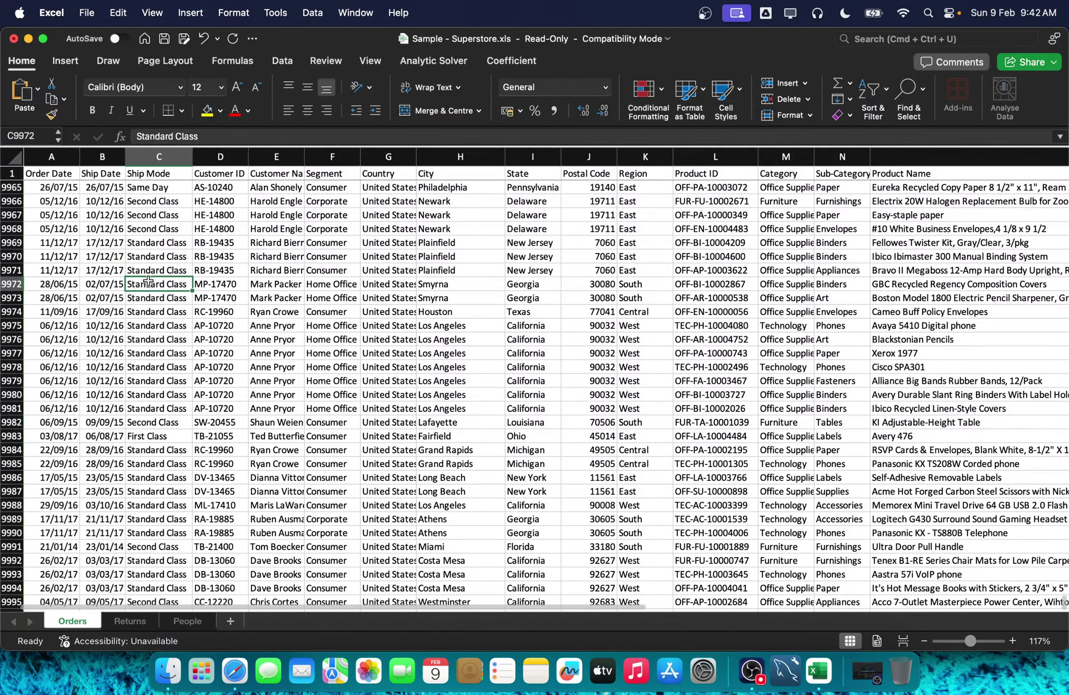
pyautogui.click(75, 159)
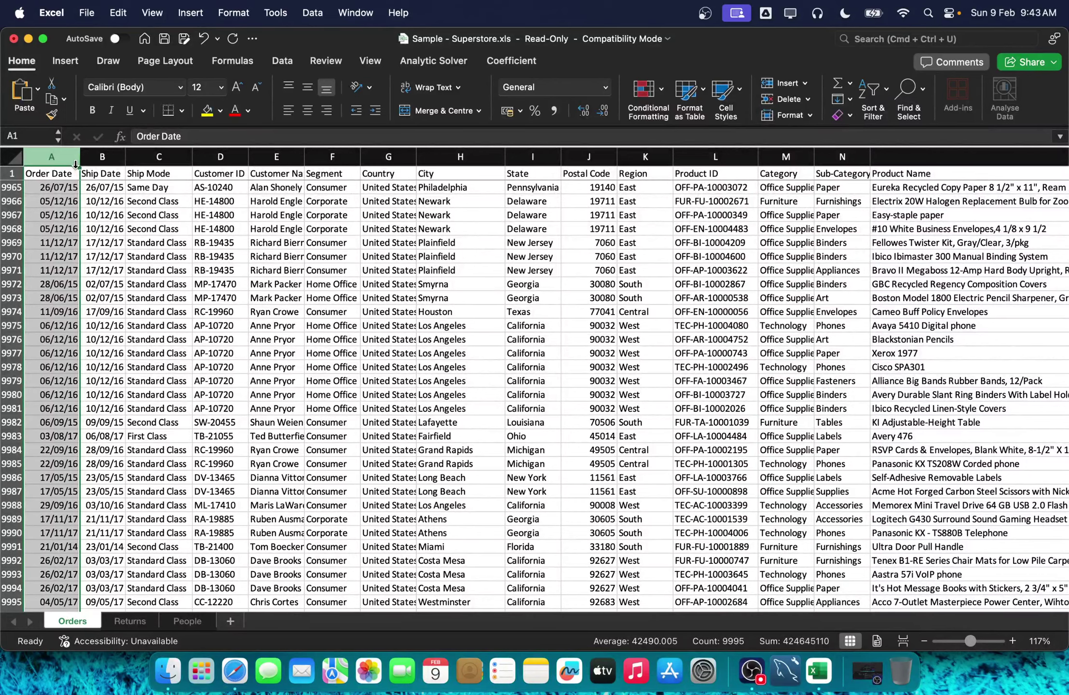
# Step: Switch to Kleki in Safari, start a new blank white 1163 by 806 px image and choose a blue-violet brush colour
pyautogui.click(235, 672)
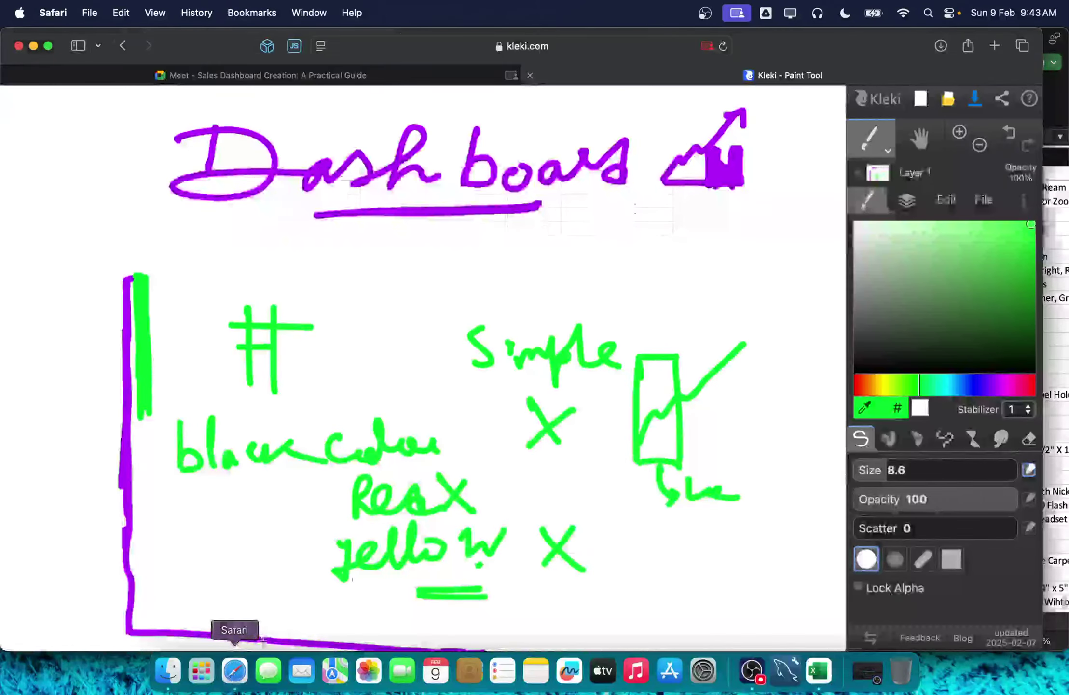
pyautogui.click(921, 99)
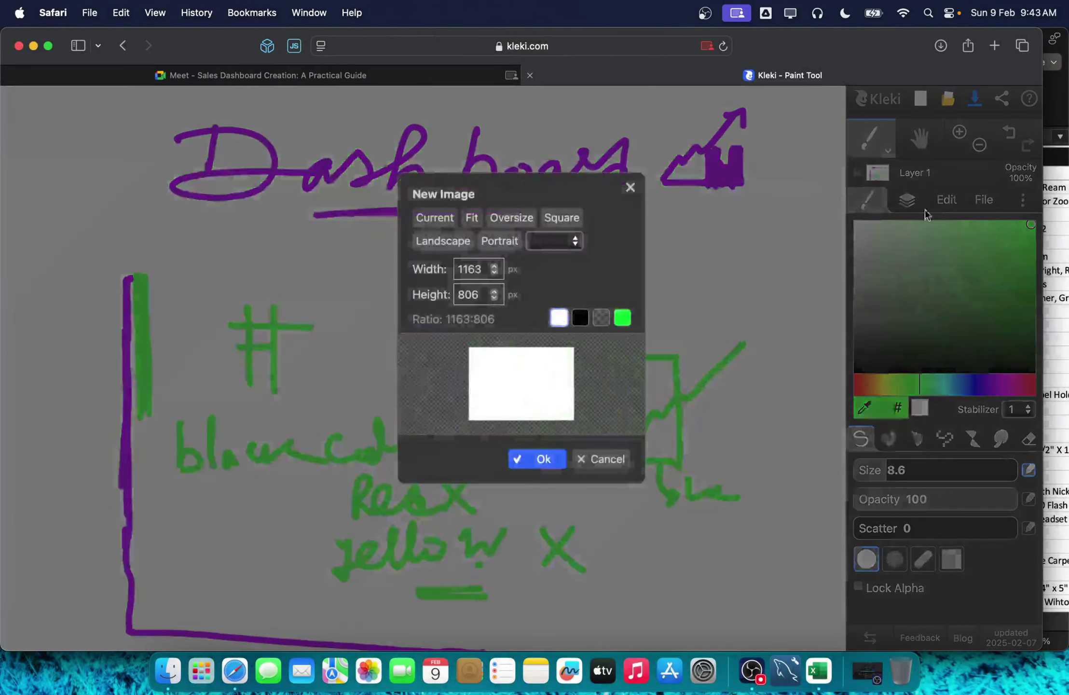
pyautogui.click(562, 456)
pyautogui.click(983, 383)
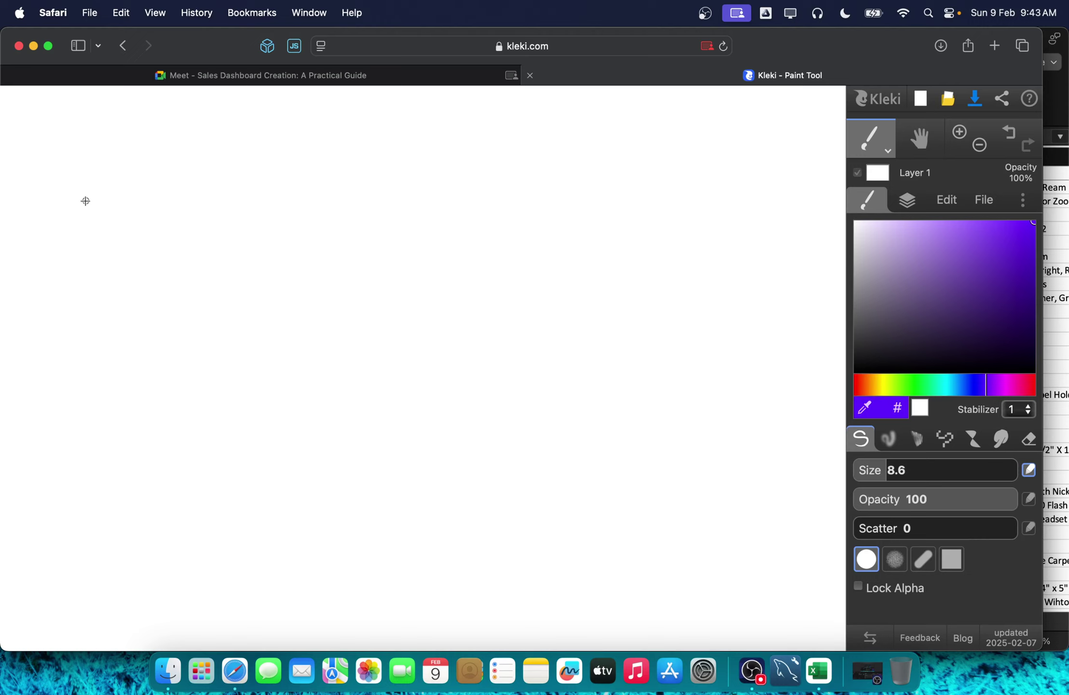
# Step: Handwrite the years 2005, 2006 and 2007 in a row near the top of the canvas, separated by vertical strokes
pyautogui.moveTo(85, 200)
pyautogui.mouseDown()
pyautogui.moveTo(86, 211)
pyautogui.moveTo(140, 197)
pyautogui.mouseUp()
pyautogui.moveTo(173, 193)
pyautogui.mouseDown()
pyautogui.moveTo(161, 211)
pyautogui.moveTo(186, 224)
pyautogui.moveTo(200, 187)
pyautogui.moveTo(210, 203)
pyautogui.moveTo(251, 199)
pyautogui.mouseUp()
pyautogui.moveTo(273, 189); pyautogui.dragTo(292, 242)
pyautogui.moveTo(321, 186)
pyautogui.mouseDown()
pyautogui.moveTo(338, 205)
pyautogui.moveTo(367, 187)
pyautogui.moveTo(384, 208)
pyautogui.mouseUp()
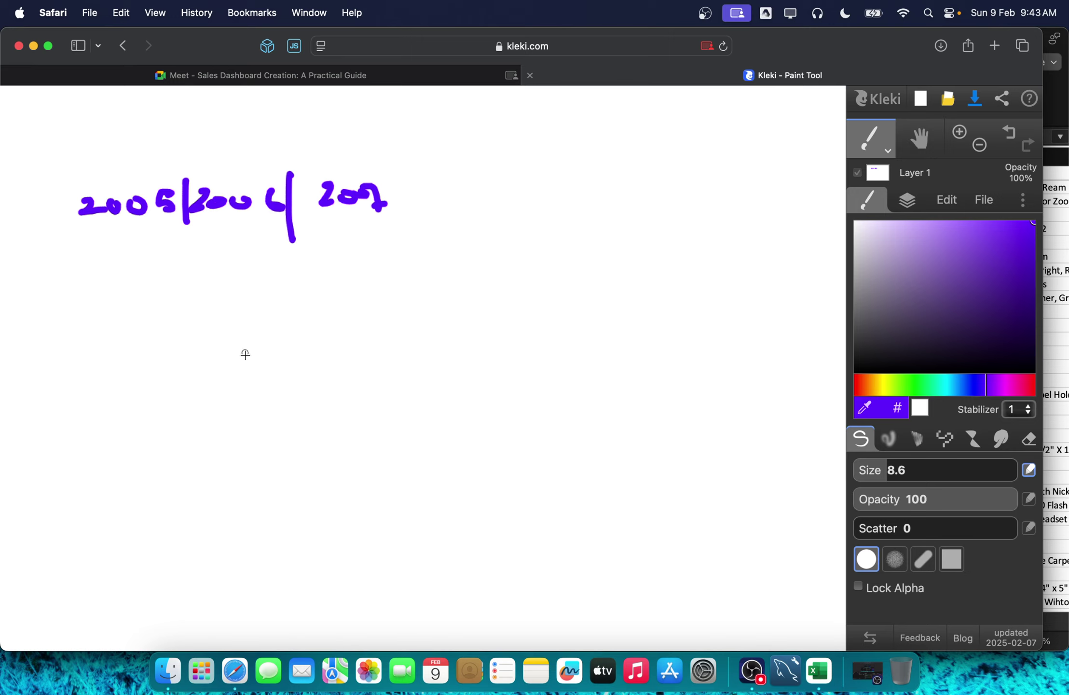
# Step: Draw a rising trend arrow below the years and a line from each year down towards it
pyautogui.moveTo(245, 355); pyautogui.dragTo(300, 331)
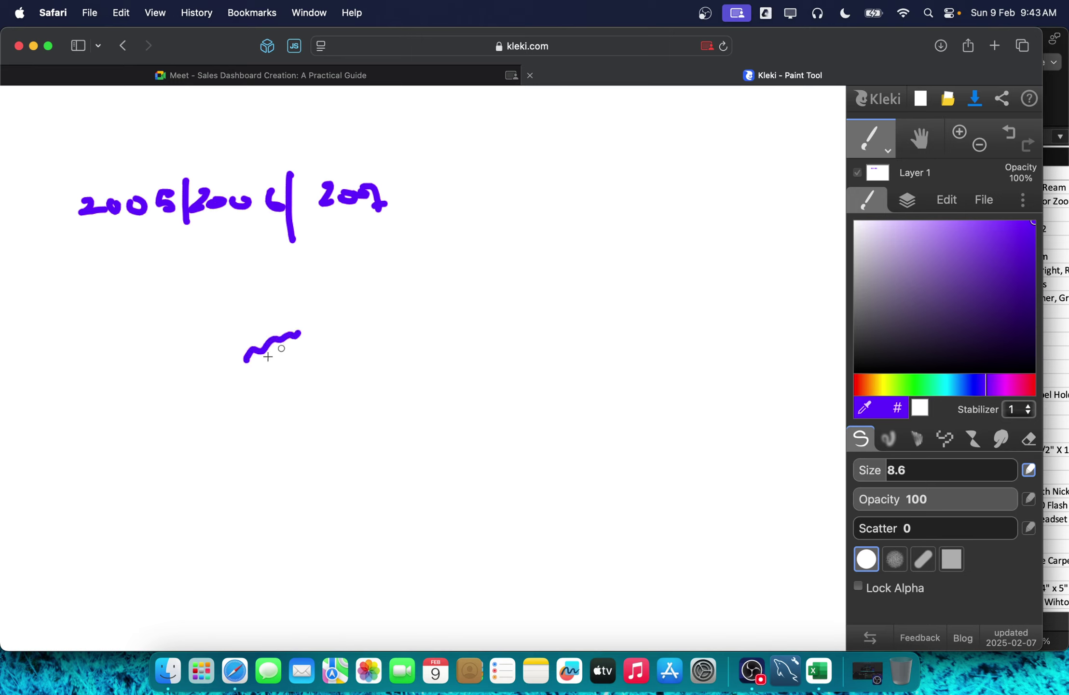
pyautogui.moveTo(247, 360)
pyautogui.mouseDown()
pyautogui.moveTo(348, 301)
pyautogui.moveTo(343, 319)
pyautogui.mouseUp()
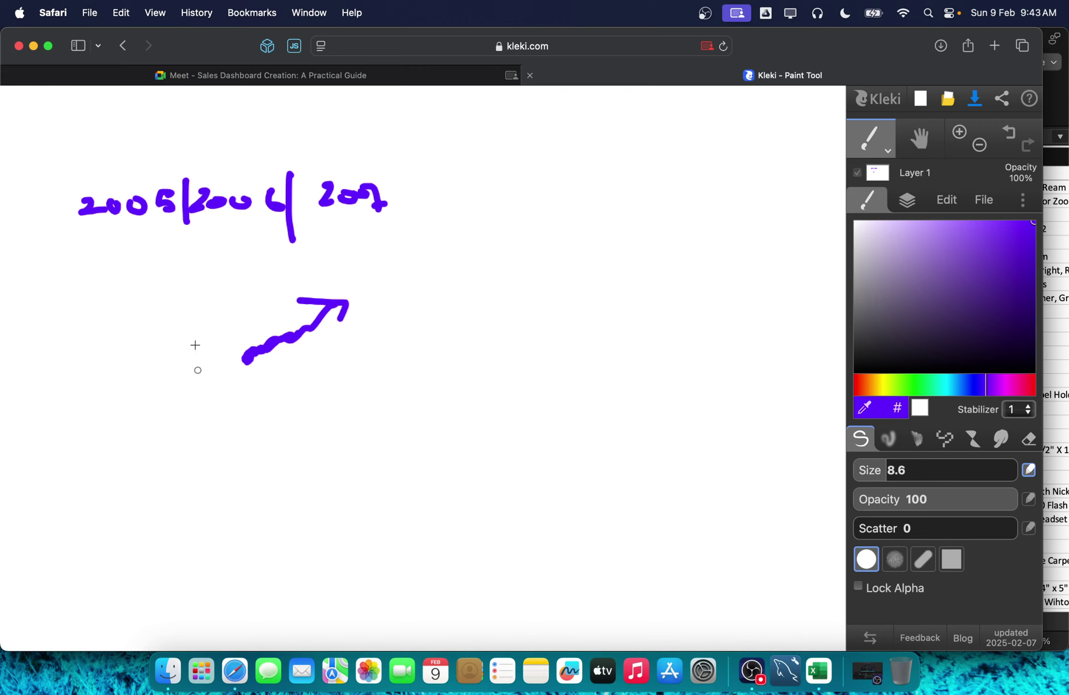
pyautogui.moveTo(145, 199)
pyautogui.mouseDown()
pyautogui.moveTo(262, 301)
pyautogui.moveTo(261, 289)
pyautogui.mouseUp()
pyautogui.moveTo(241, 188); pyautogui.dragTo(276, 289)
pyautogui.moveTo(339, 223); pyautogui.dragTo(314, 290)
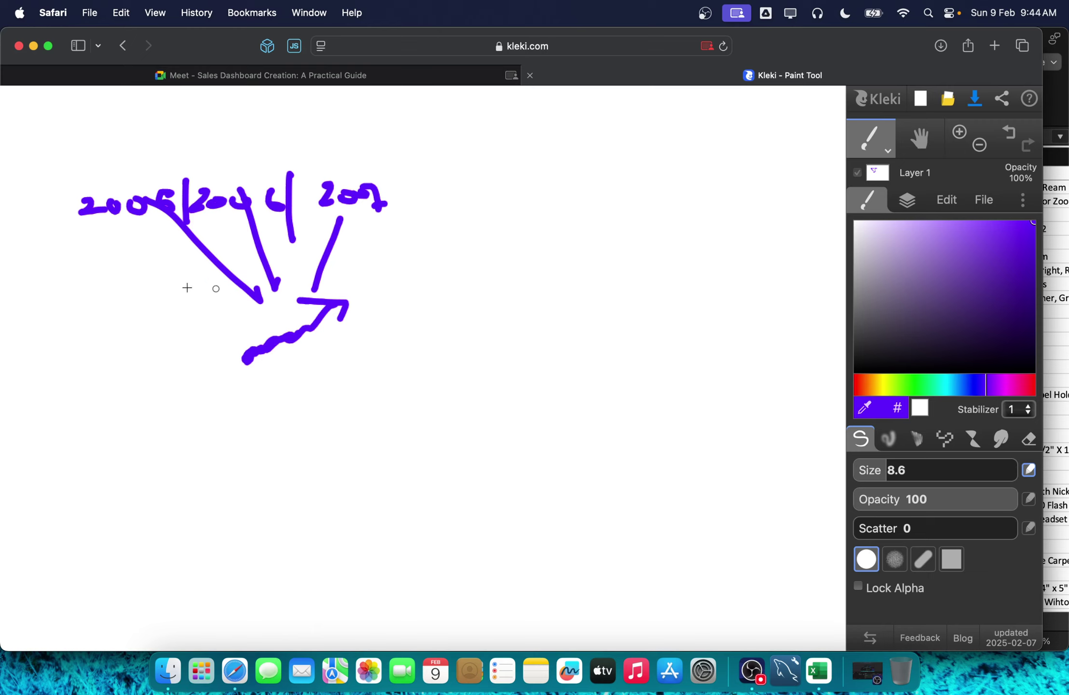
# Step: Sketch L-shaped chart axes beside the trend arrow, with tick marks along the horizontal axis and the first interval labelled 2005
pyautogui.moveTo(406, 276)
pyautogui.mouseDown()
pyautogui.moveTo(403, 390)
pyautogui.moveTo(528, 396)
pyautogui.mouseUp()
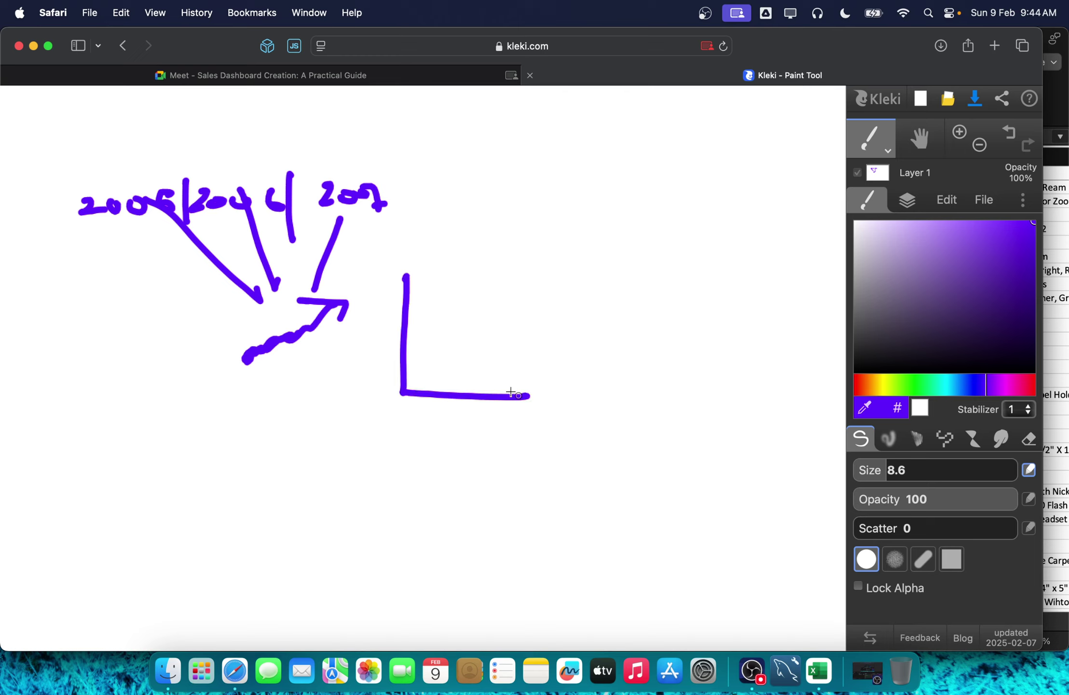
pyautogui.moveTo(408, 407)
pyautogui.mouseDown()
pyautogui.moveTo(439, 418)
pyautogui.moveTo(462, 389)
pyautogui.moveTo(462, 406)
pyautogui.moveTo(515, 417)
pyautogui.mouseUp()
pyautogui.moveTo(517, 396)
pyautogui.mouseDown()
pyautogui.moveTo(565, 397)
pyautogui.moveTo(565, 407)
pyautogui.mouseUp()
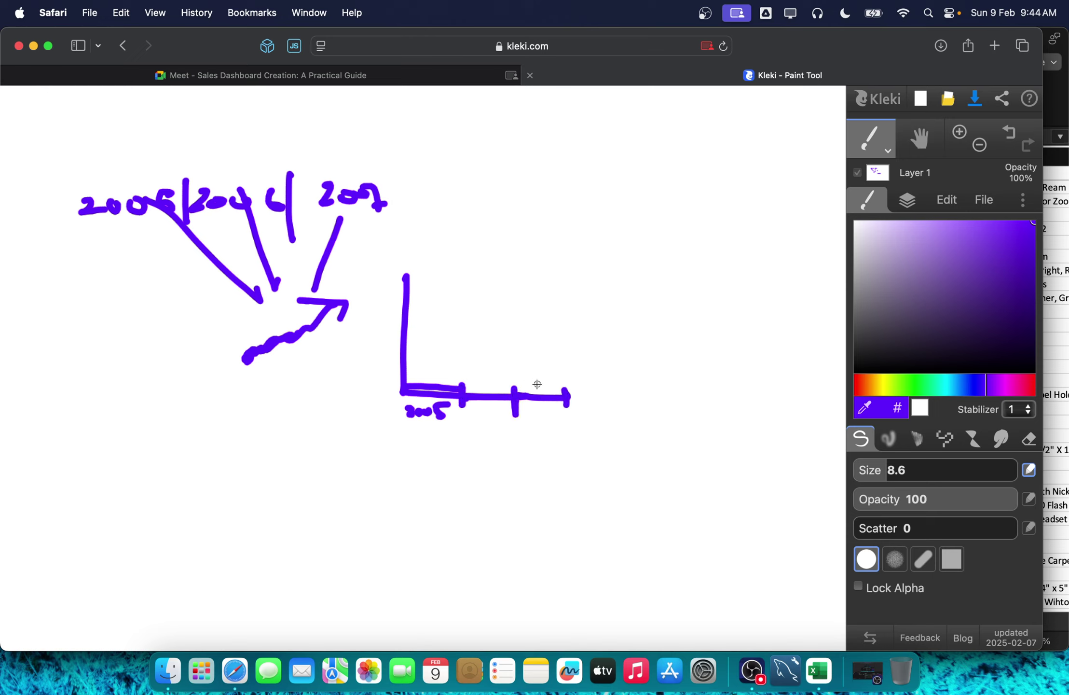
# Step: Switch back to Excel and delete the Order Date column from the Orders sheet
pyautogui.press('super+Tab')
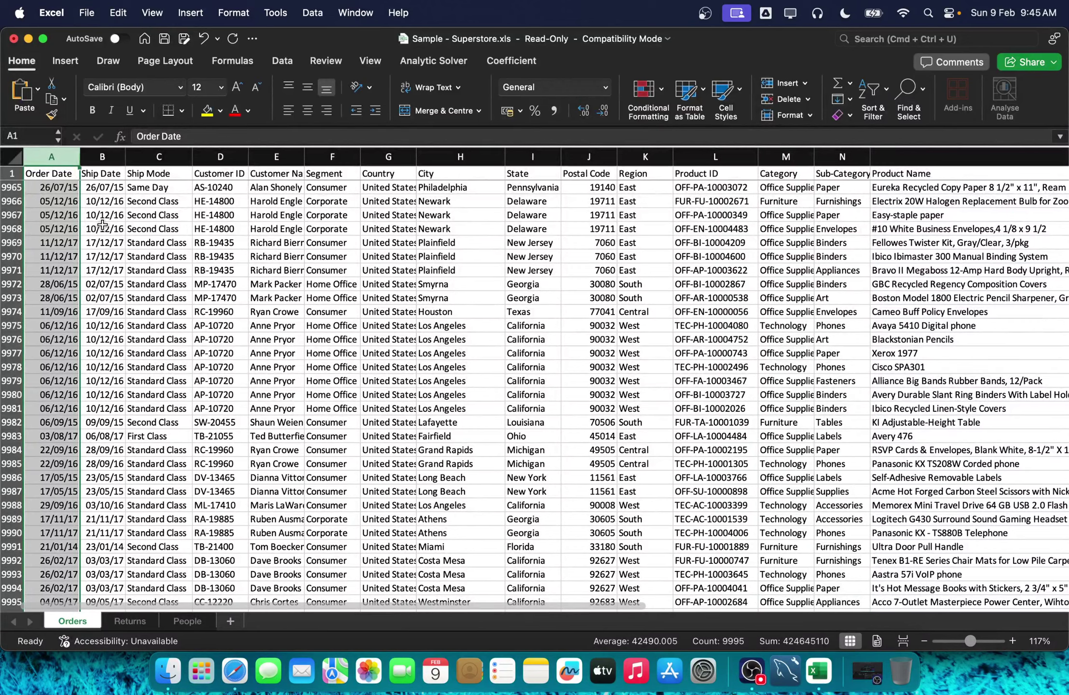
pyautogui.rightClick(32, 154)
pyautogui.click(54, 249)
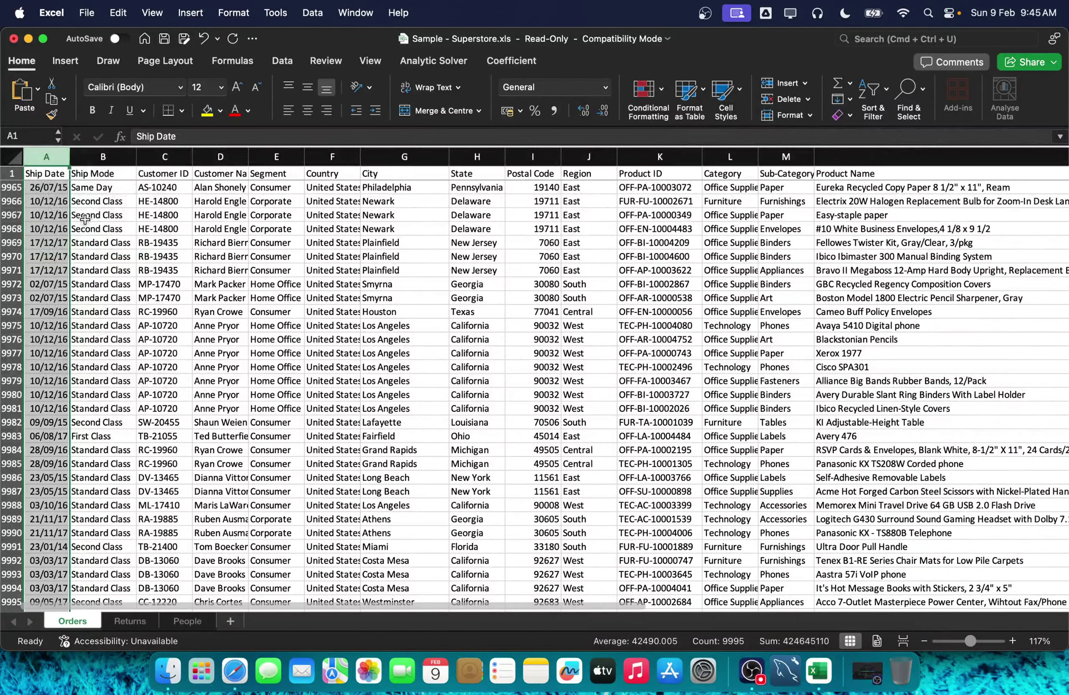
# Step: Insert an empty column before Ship Mode and enter YEAR as its header
pyautogui.click(87, 154)
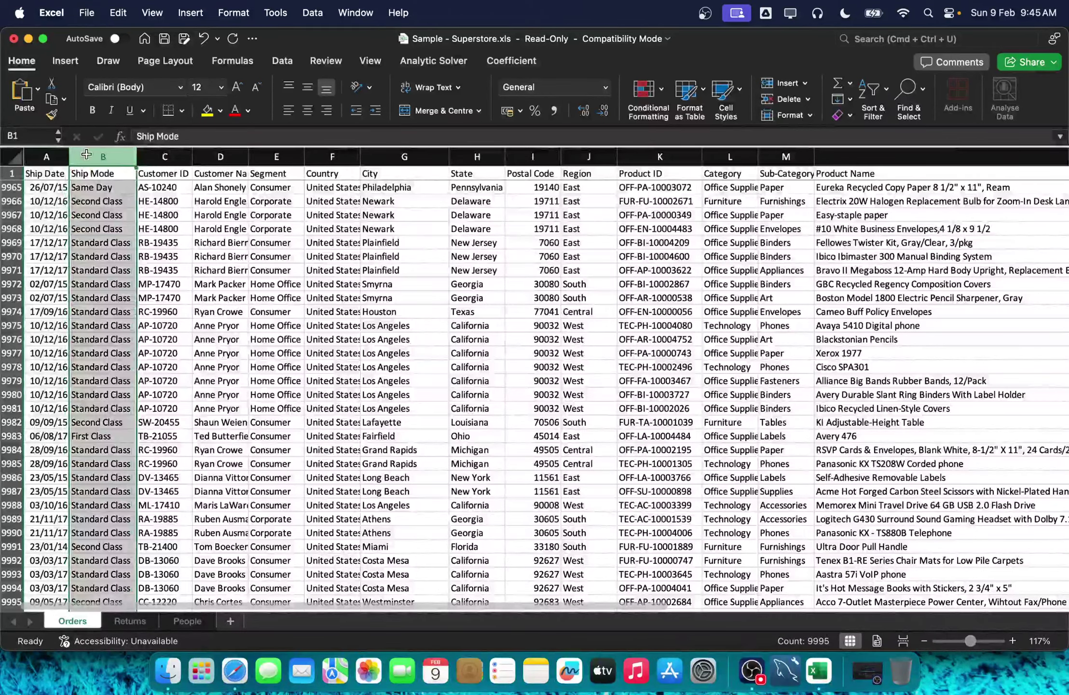
pyautogui.press('super+shift+equal')
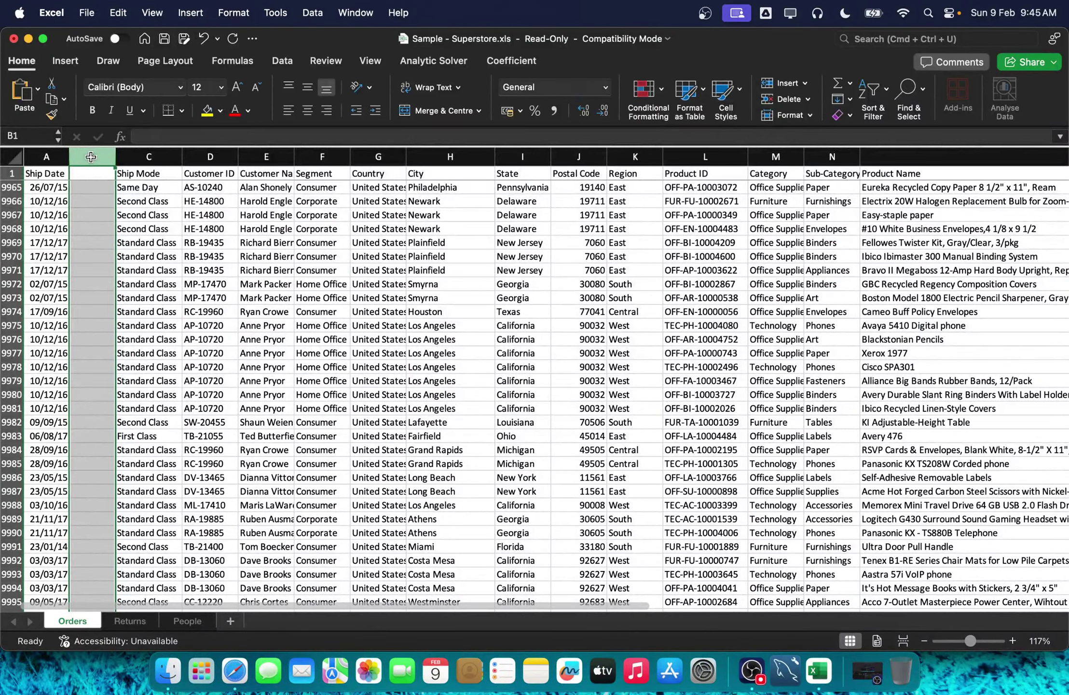
pyautogui.write('YEA')
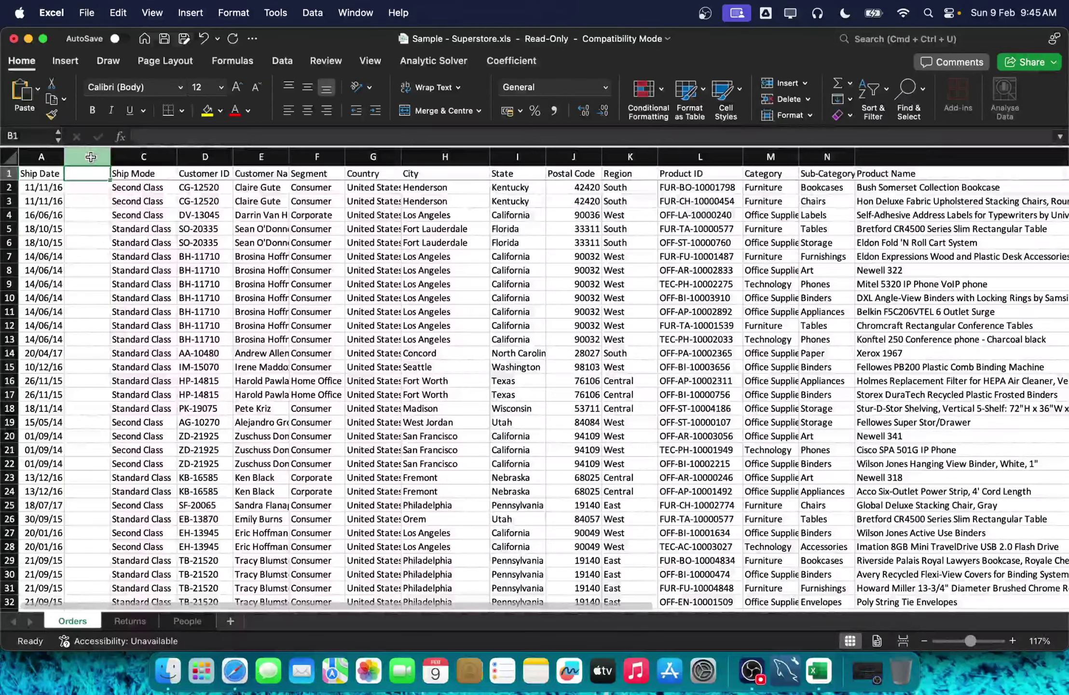
pyautogui.write('RS')
pyautogui.press('BackSpace')
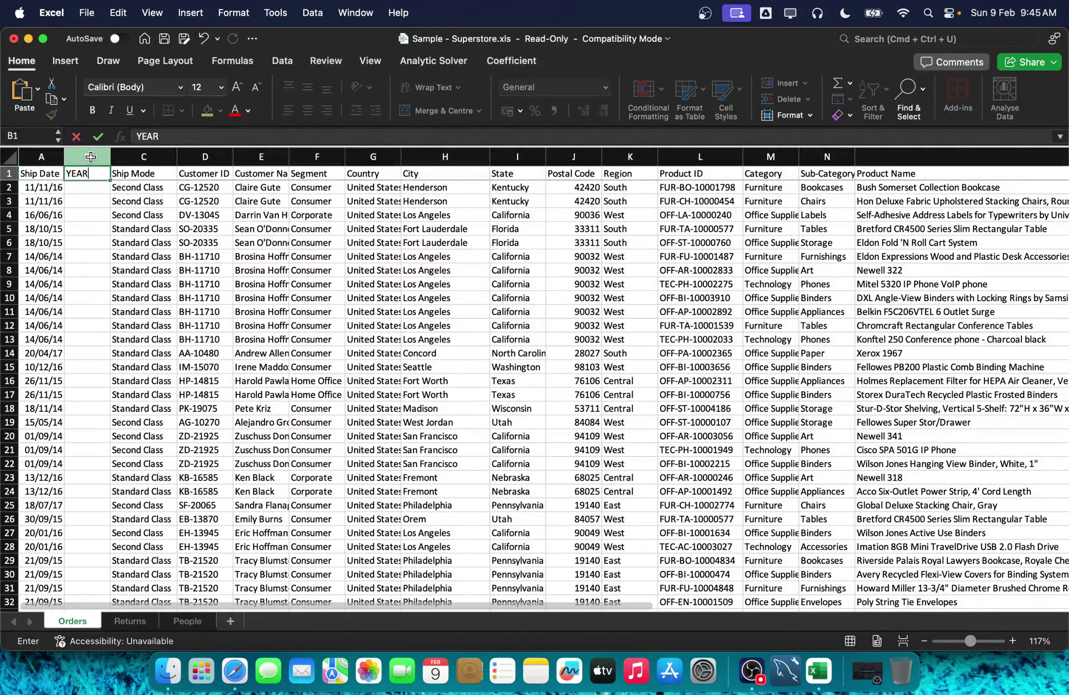
pyautogui.press('Return')
# Step: Enter the formula =TEXT(A2,"YYYY") in B2 to extract the year from the ship date
pyautogui.write('=TEXT(')
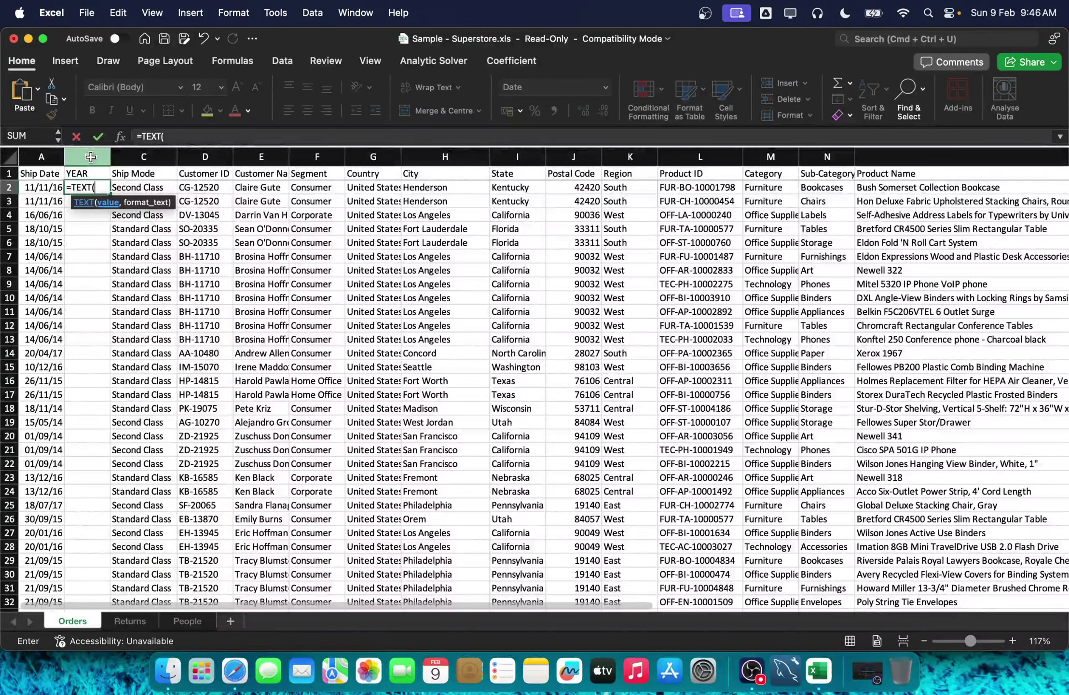
pyautogui.press('Left')
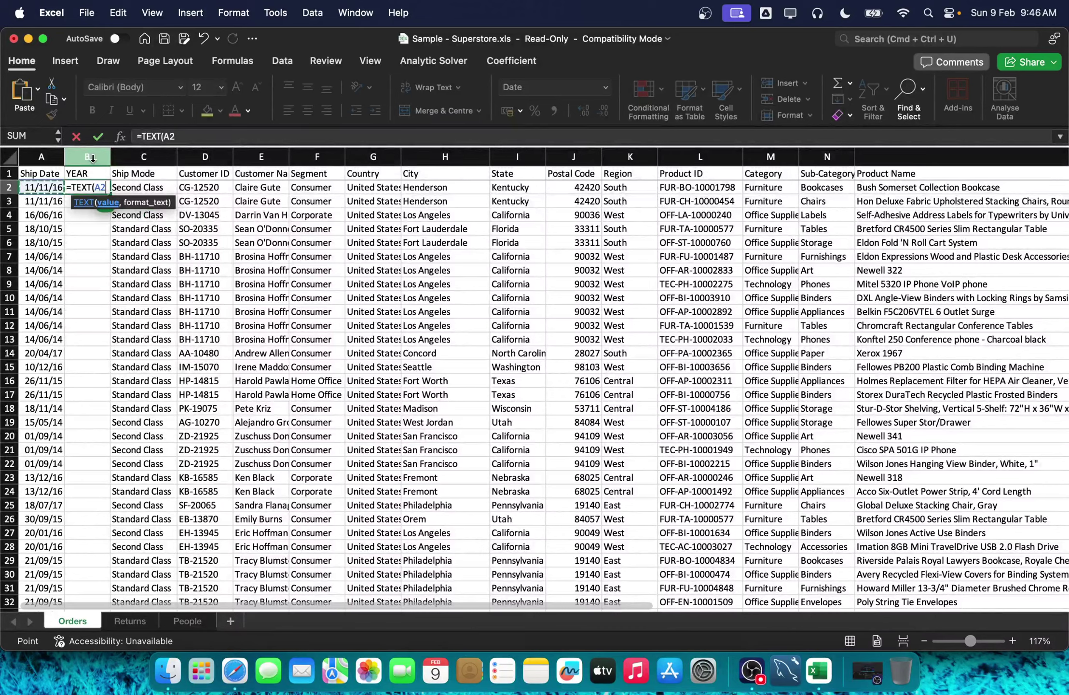
pyautogui.write(',"YYYY')
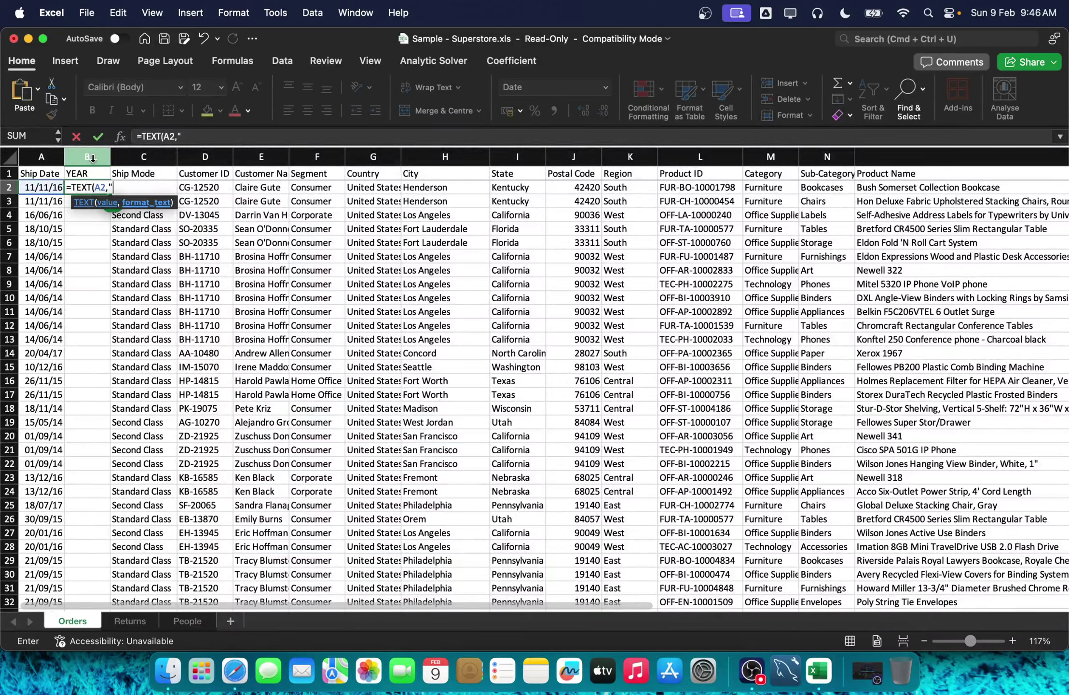
pyautogui.write('"')
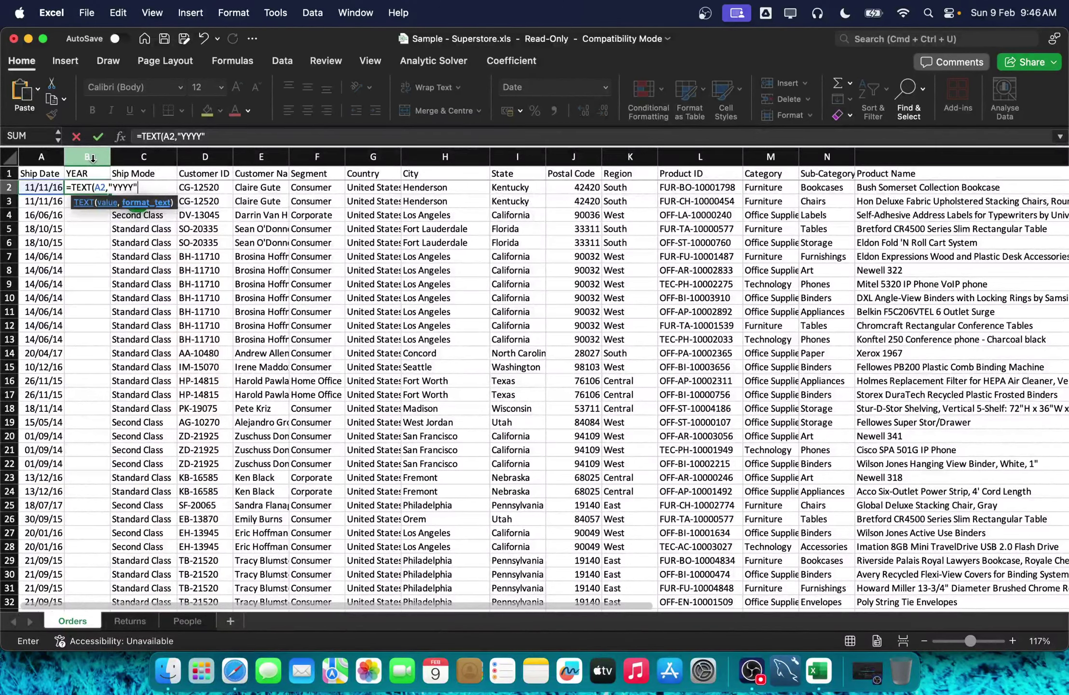
pyautogui.press('Return')
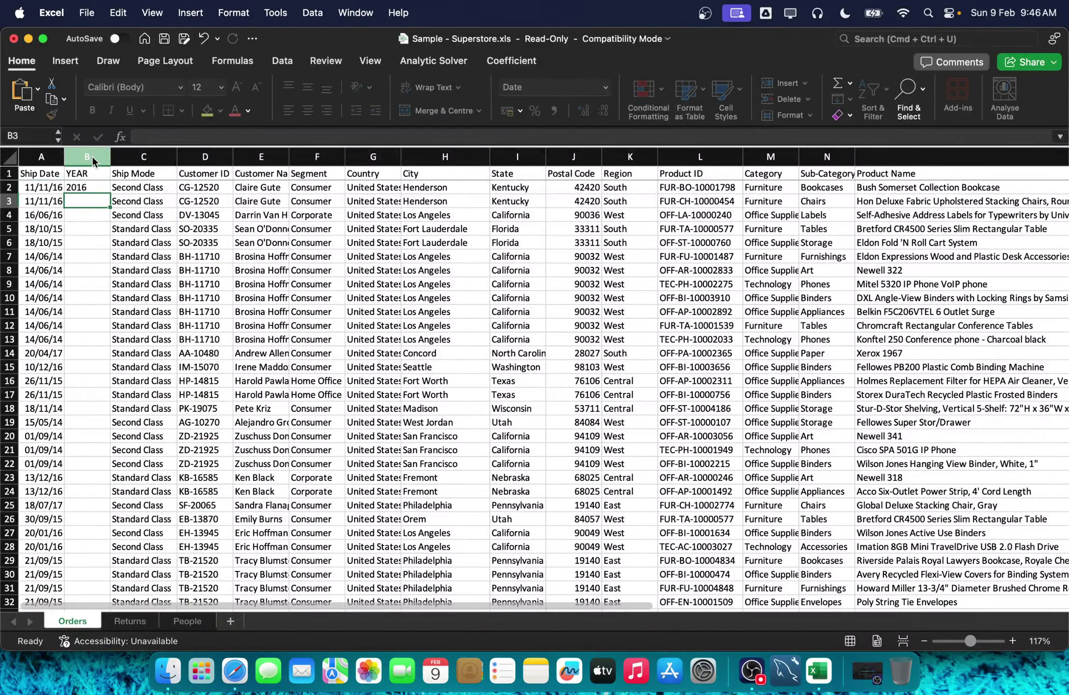
# Step: Copy the year formula from B2 and paste it beside the last ship date, in B9995
pyautogui.press('Up')
pyautogui.press('super+c')
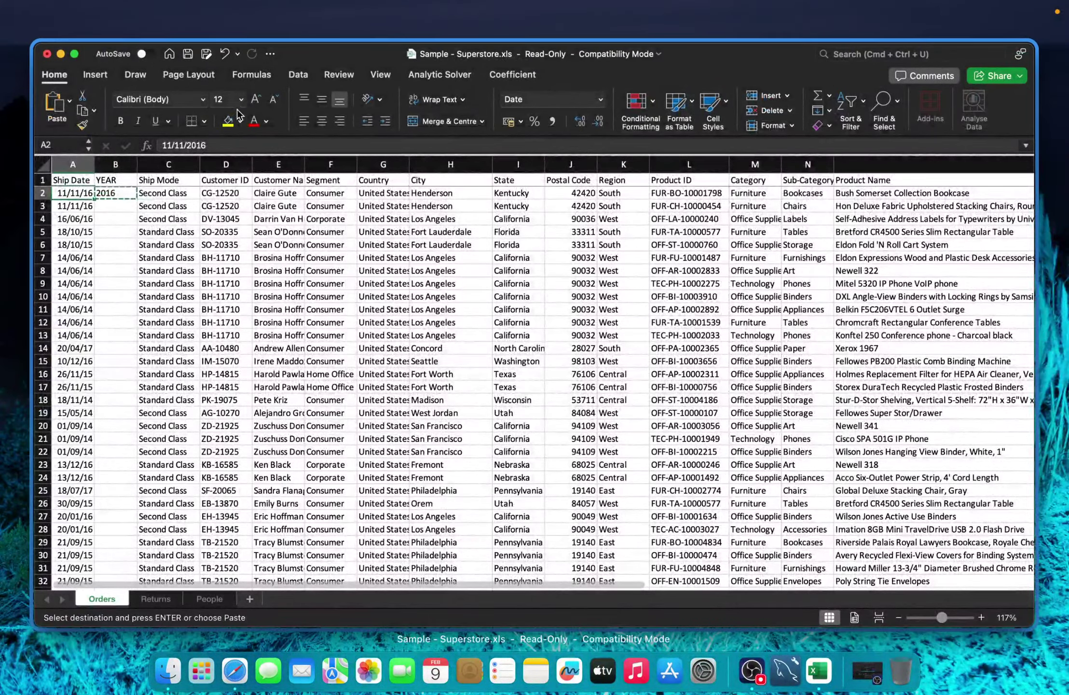
pyautogui.click(333, 60)
pyautogui.click(48, 435)
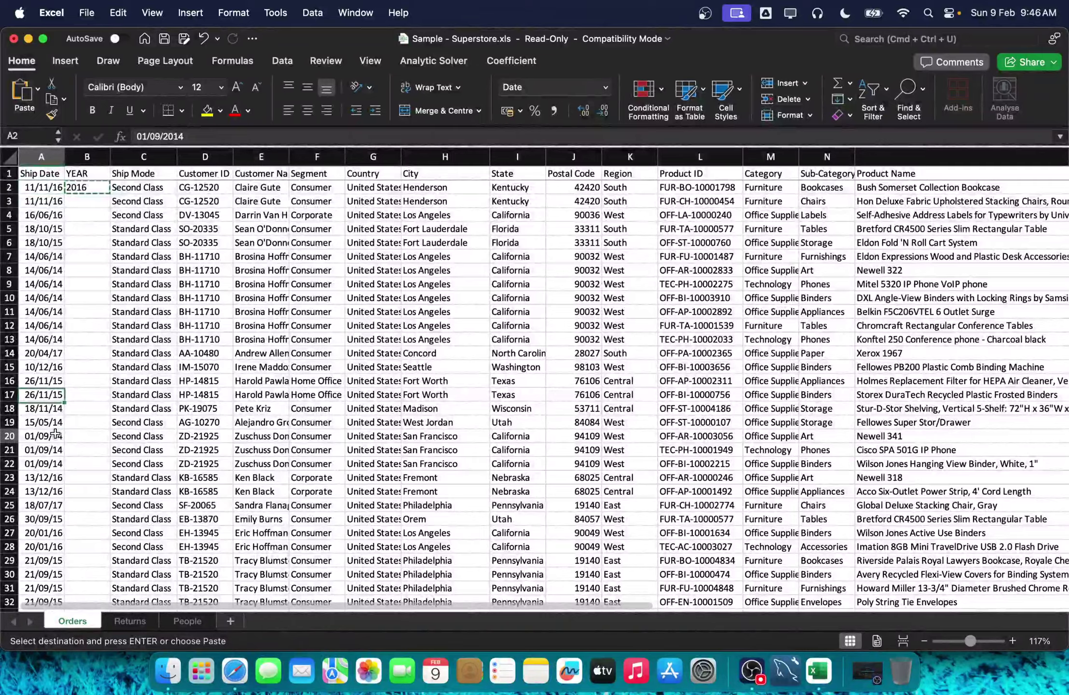
pyautogui.hotkey('ctrl', 'Up')
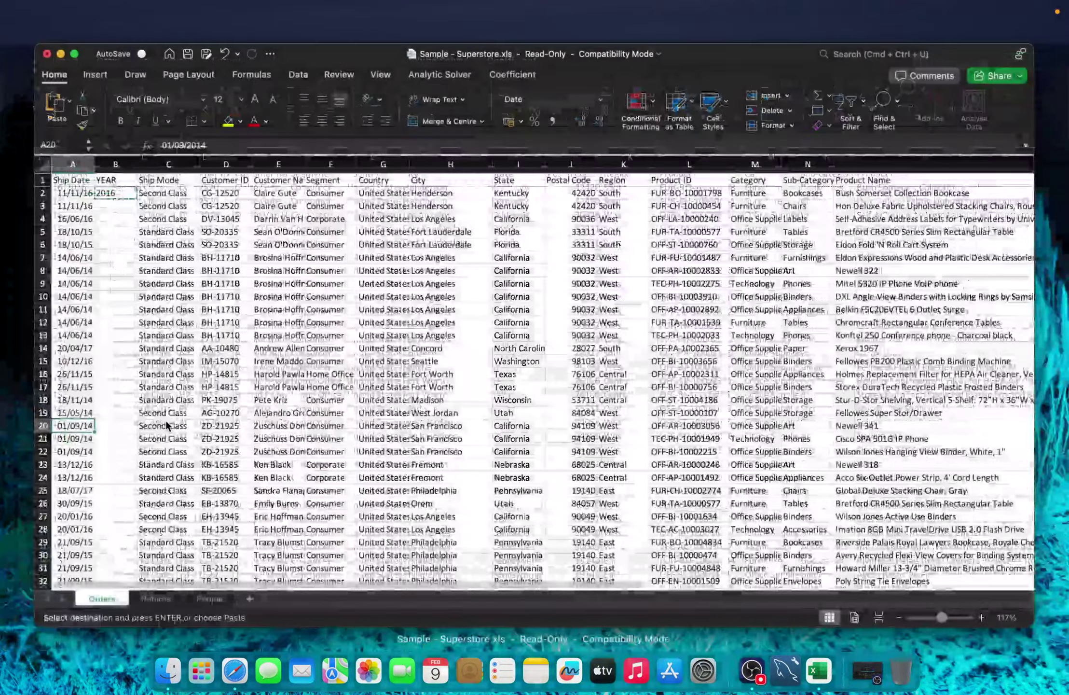
pyautogui.click(363, 68)
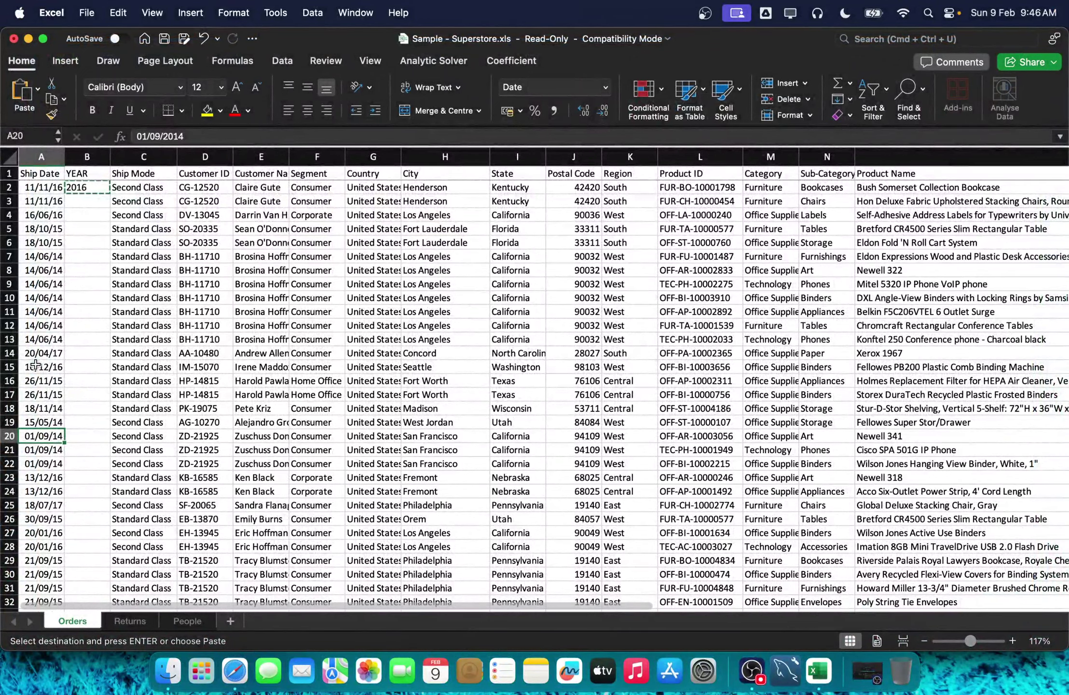
pyautogui.hotkey('ctrl', 'Down')
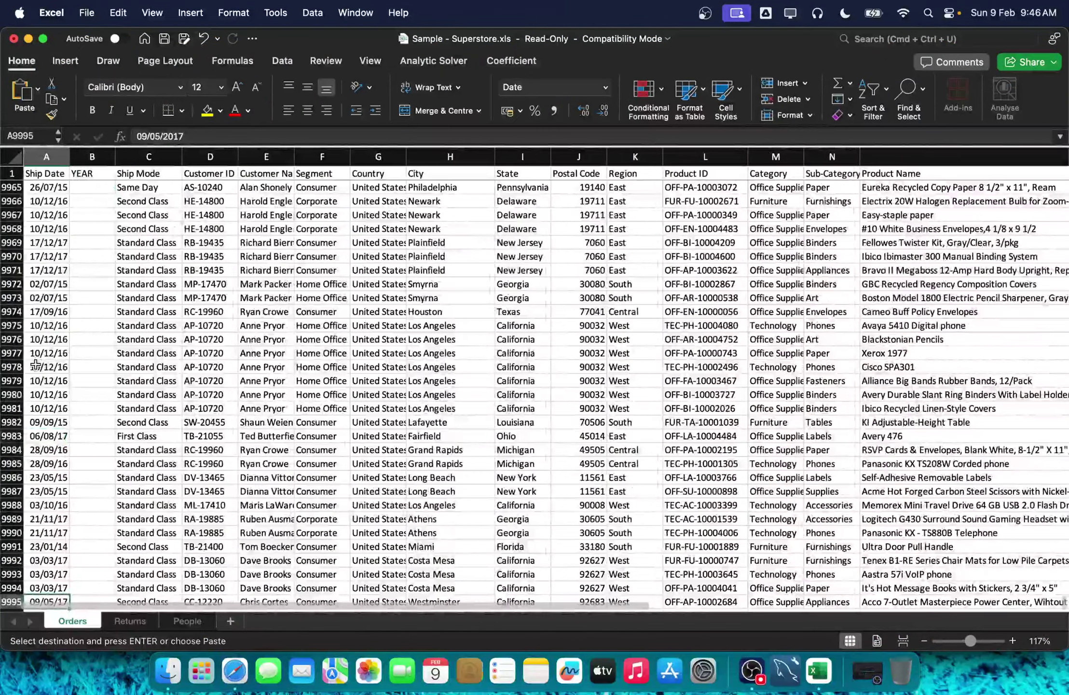
pyautogui.press('Right')
pyautogui.press('super+v')
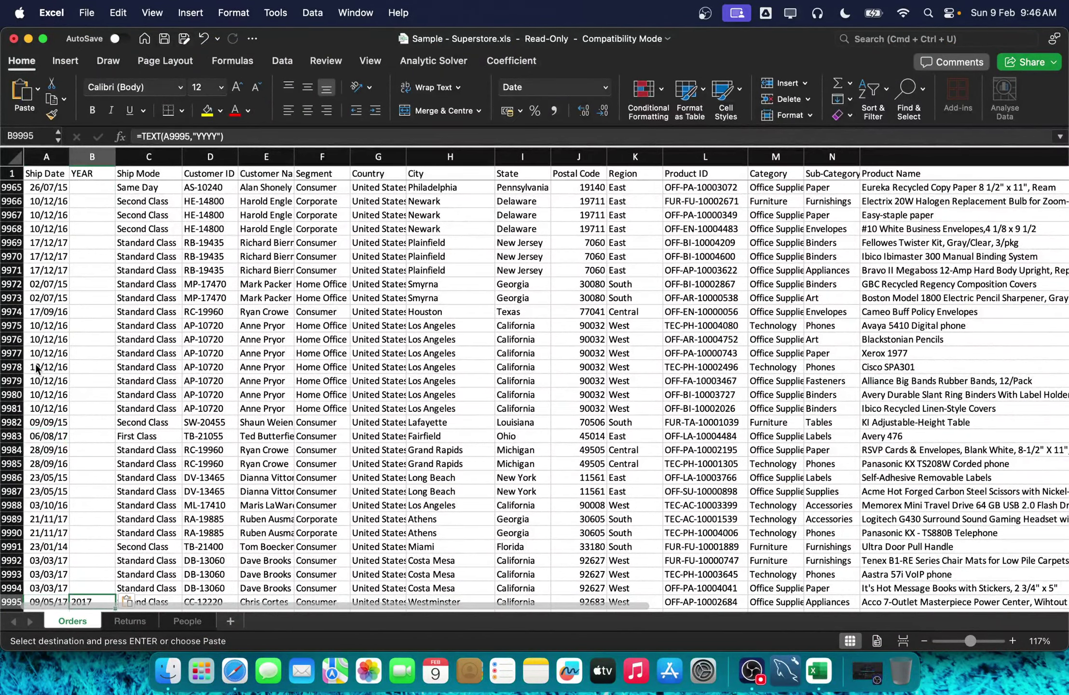
pyautogui.press('Left')
pyautogui.press('Right')
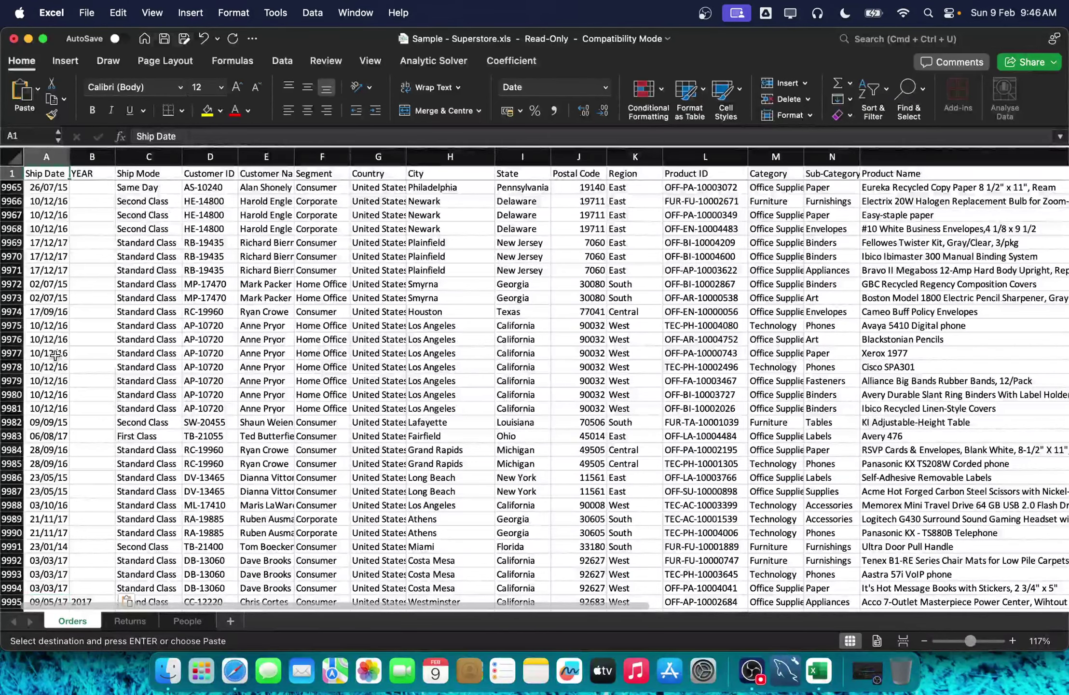
# Step: Fill the copied year formula down the YEAR column from B2 to B9995
pyautogui.hotkey('ctrl', 'Up')
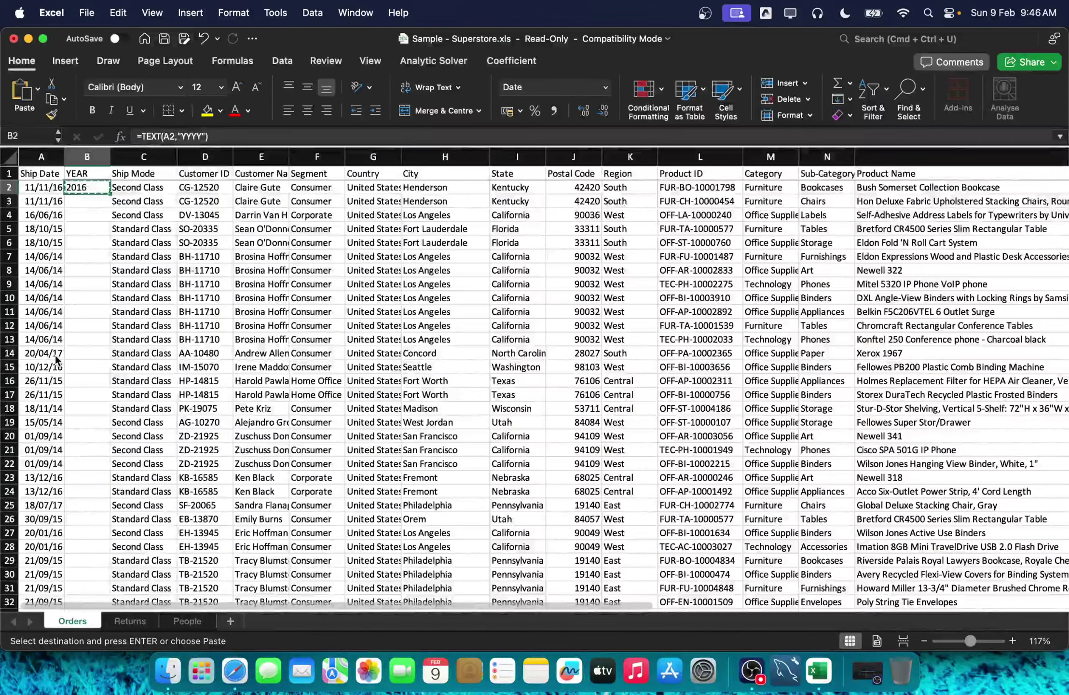
pyautogui.hotkey('ctrl', 'shift', 'Down')
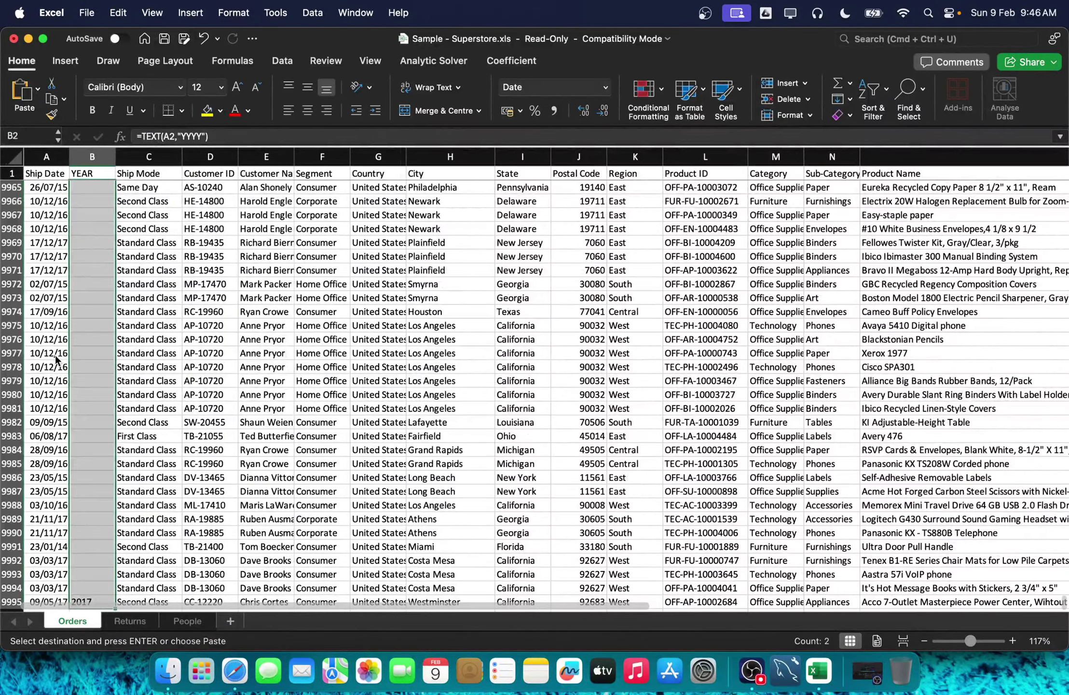
pyautogui.press('super+v')
pyautogui.press('Right')
pyautogui.press('Up')
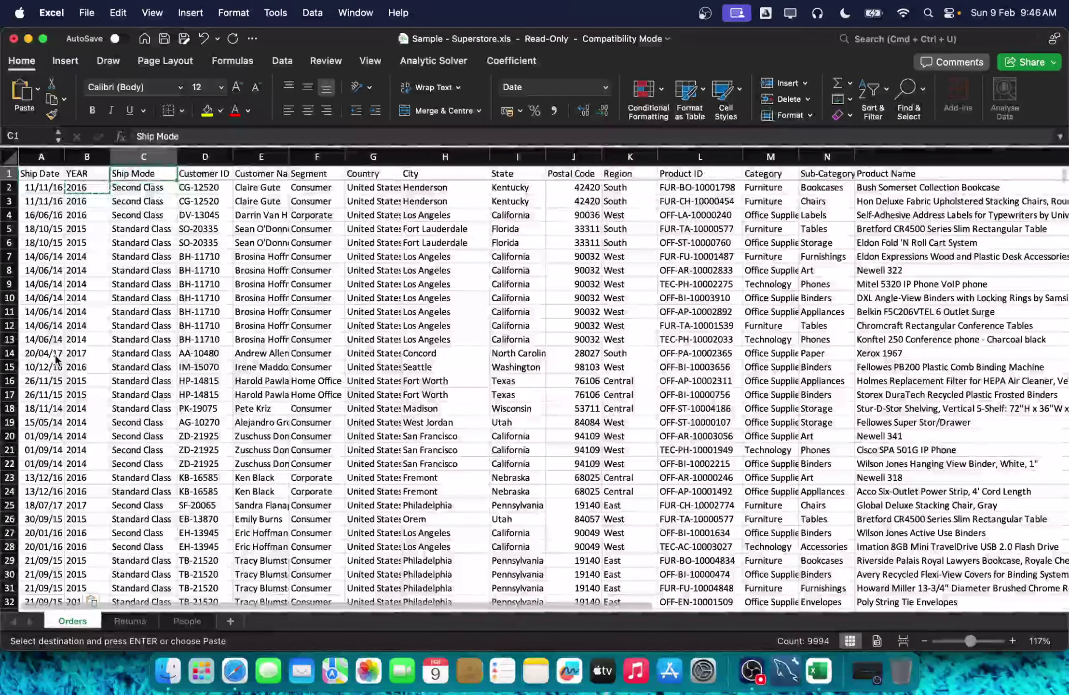
pyautogui.press('Left')
pyautogui.press('Down')
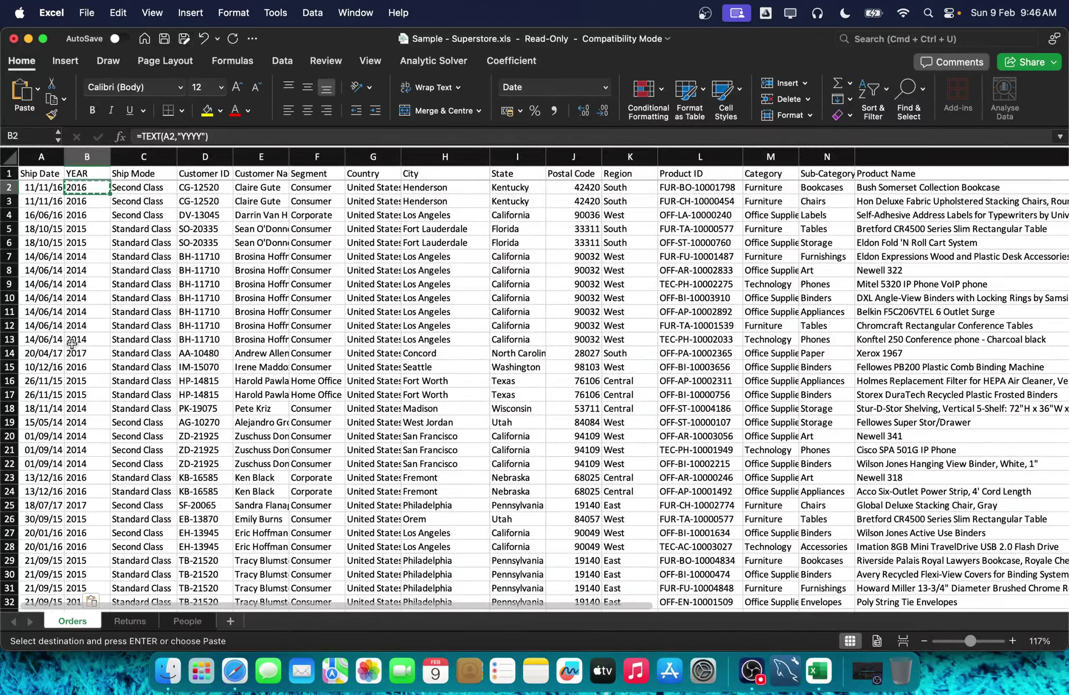
# Step: Inspect the year formula in B2 without changing it
pyautogui.doubleClick(90, 187)
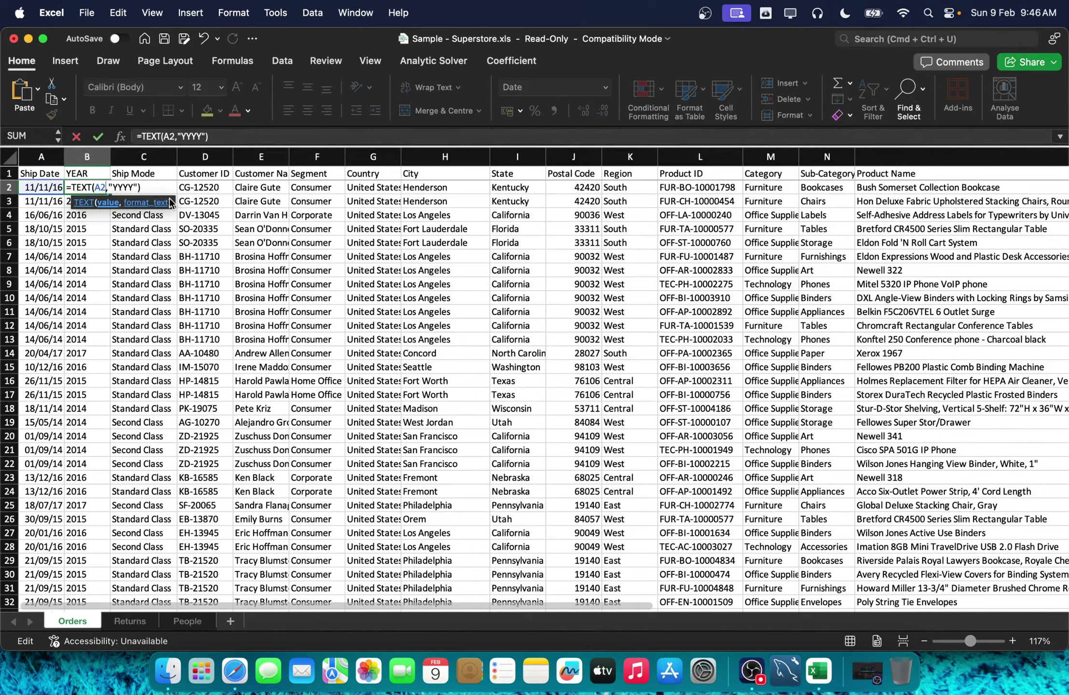
pyautogui.press('Return')
pyautogui.press('Up')
pyautogui.press('Up')
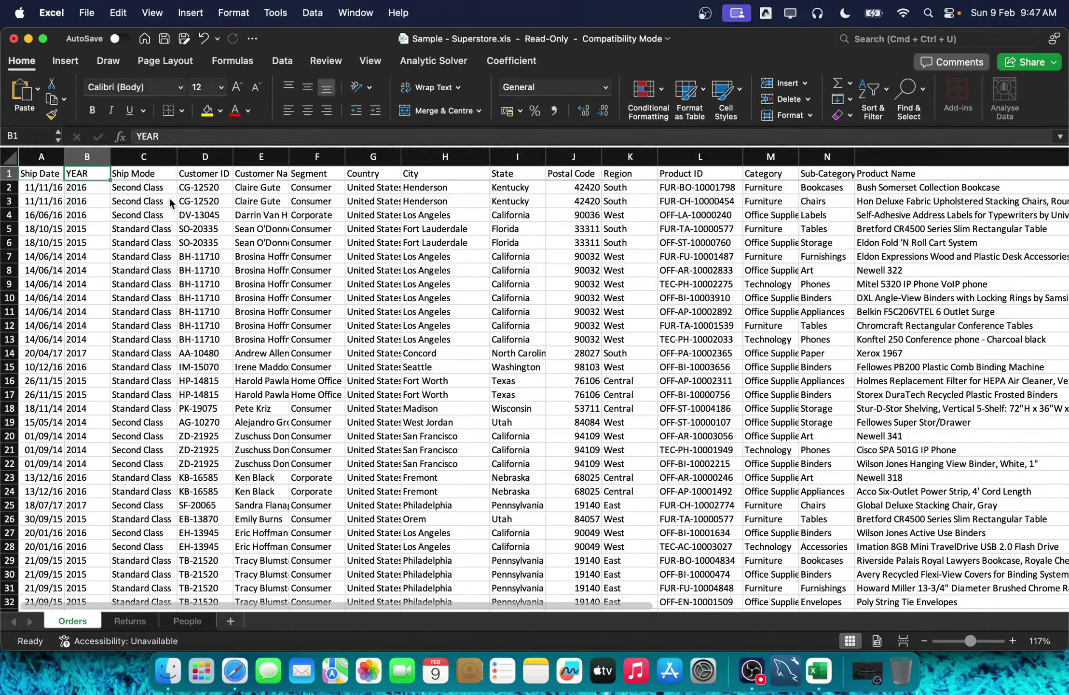
# Step: Insert an empty column before Ship Mode and enter MONTH as its header
pyautogui.click(144, 157)
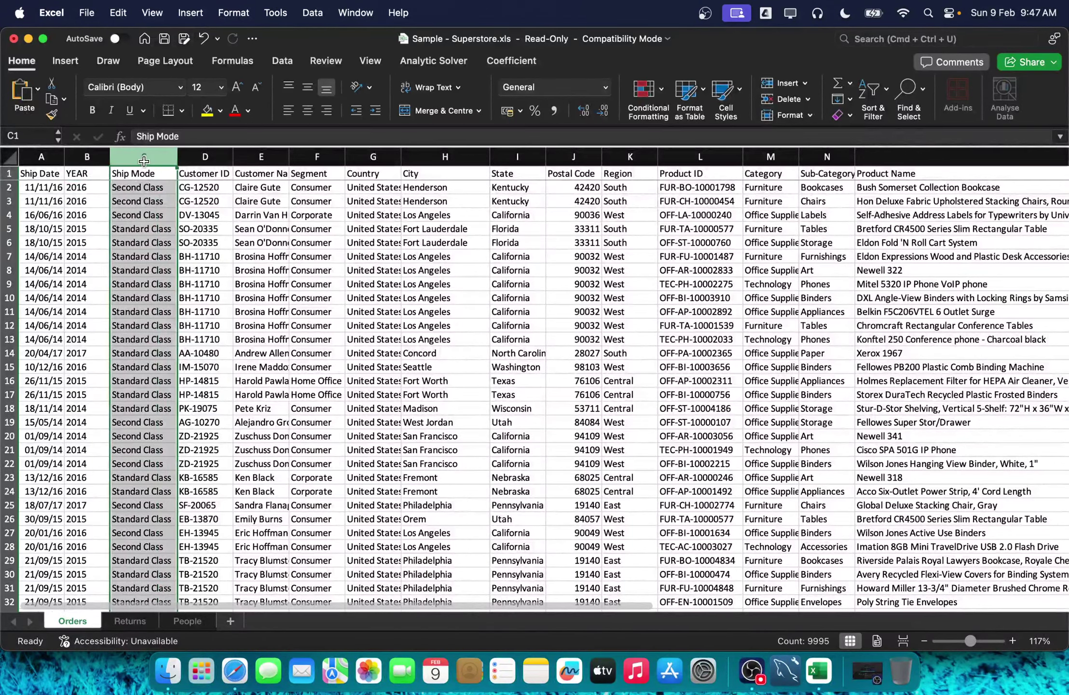
pyautogui.press('super+shift+equal')
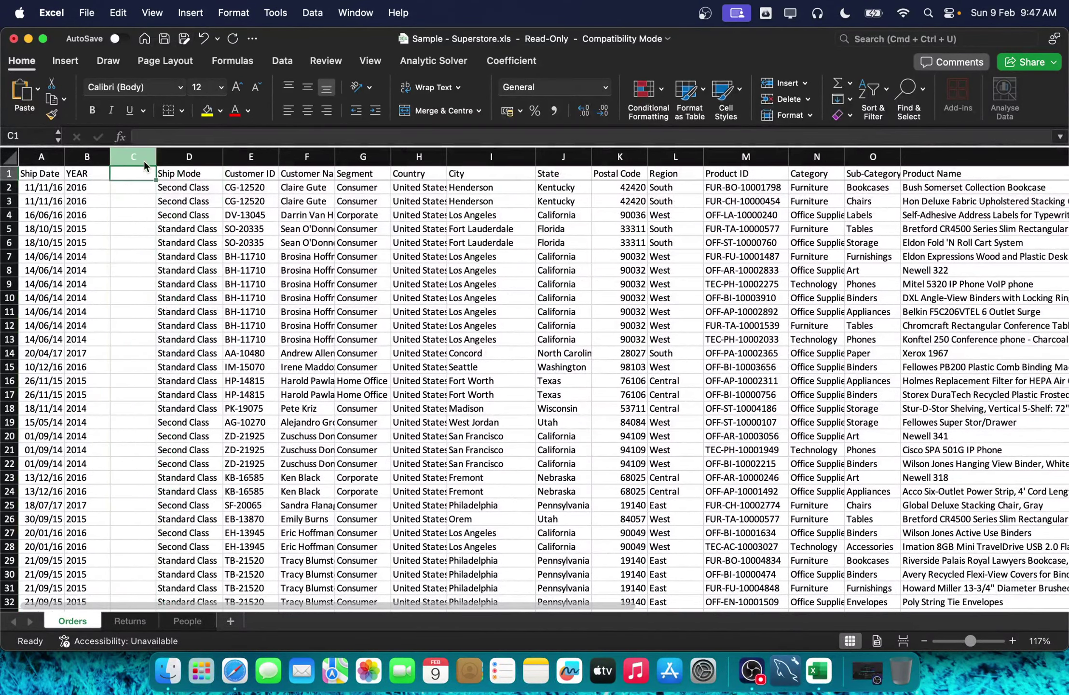
pyautogui.write('MONTH')
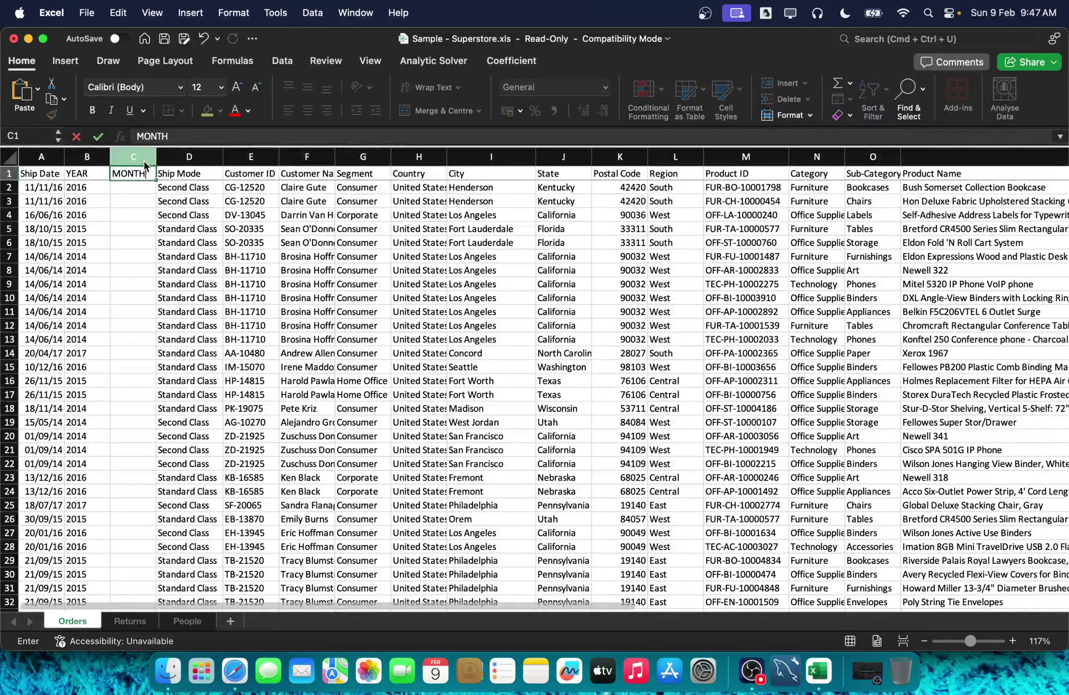
pyautogui.press('Return')
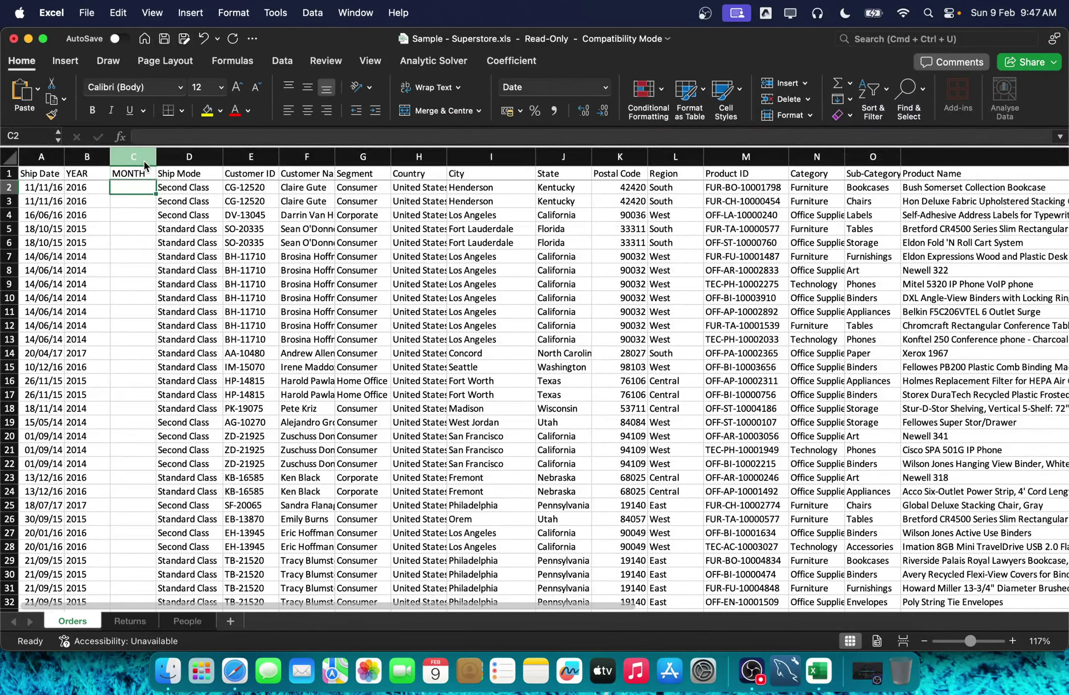
# Step: Enter the formula =TEXT(A2,"MMMM") in C2 to extract the month name from the ship date
pyautogui.write('=T')
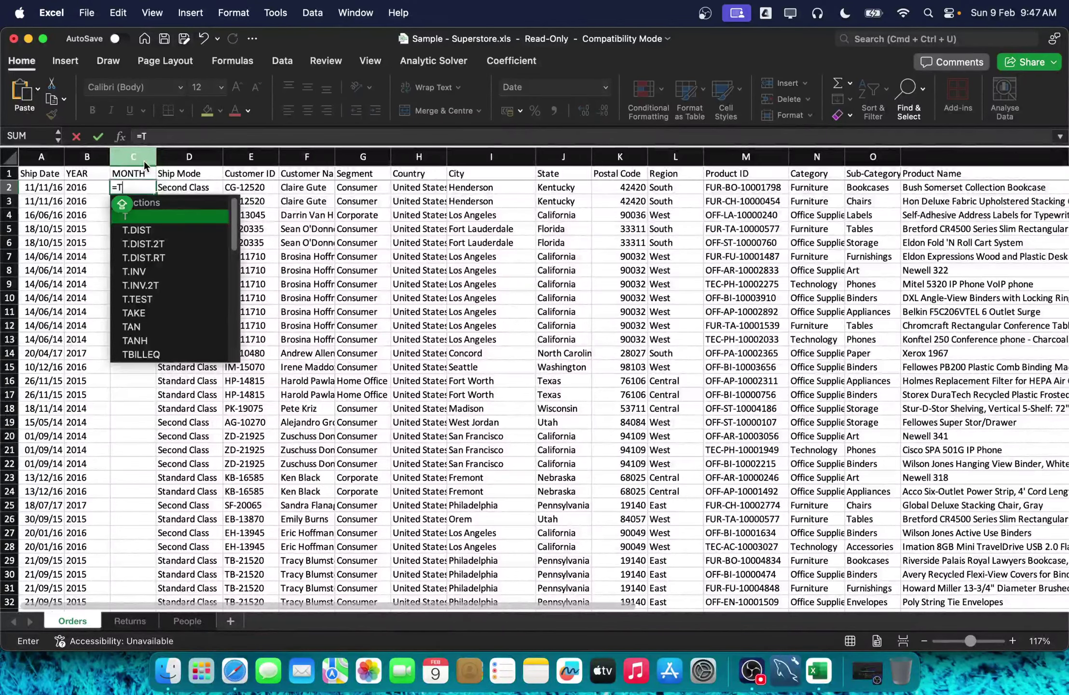
pyautogui.write('EXT(')
pyautogui.press('Left')
pyautogui.press('Left')
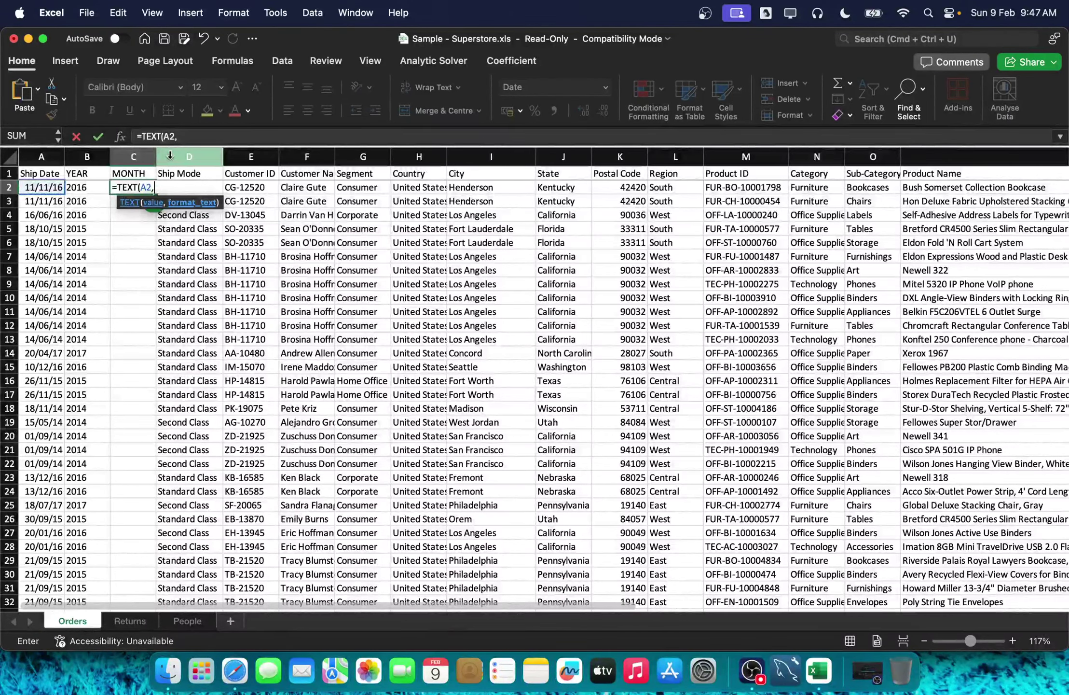
pyautogui.write(',"MMMM"')
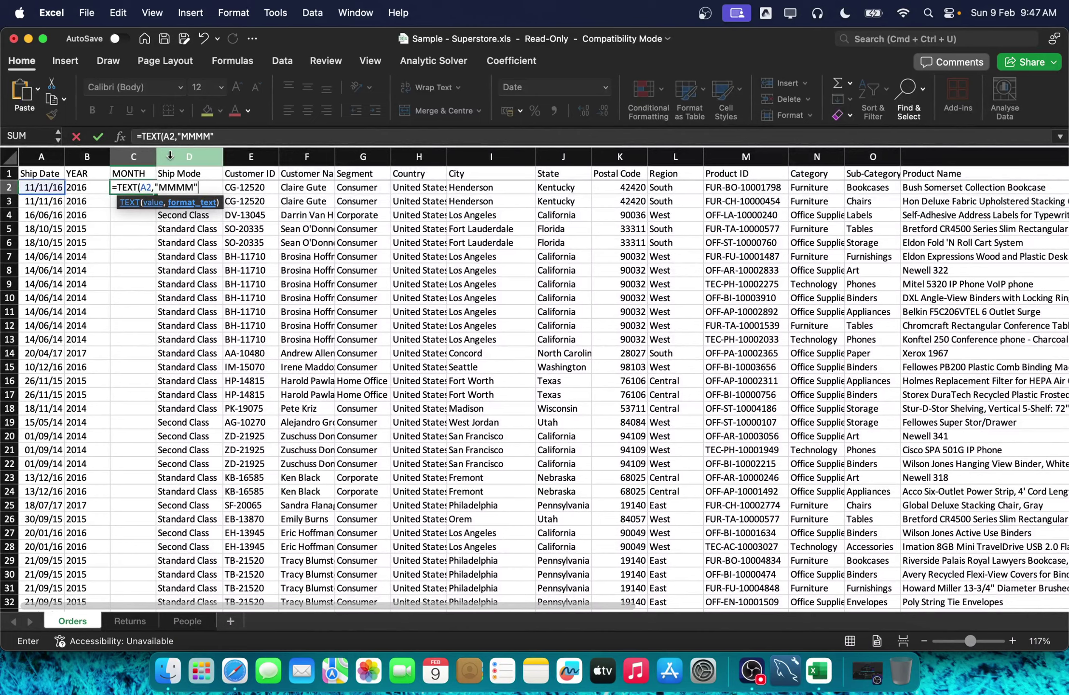
pyautogui.write(')')
pyautogui.press('Return')
# Step: Copy the month formula from C2 and paste it in C9995, on the last data row
pyautogui.press('Up')
pyautogui.press('super+c')
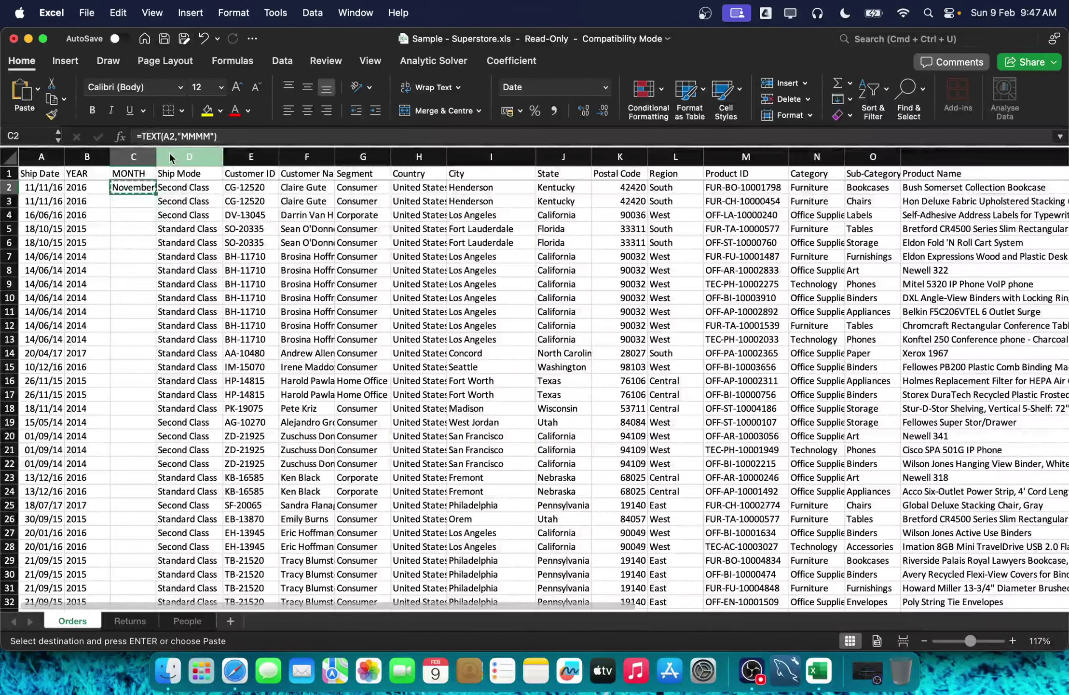
pyautogui.press('Left')
pyautogui.press('Left')
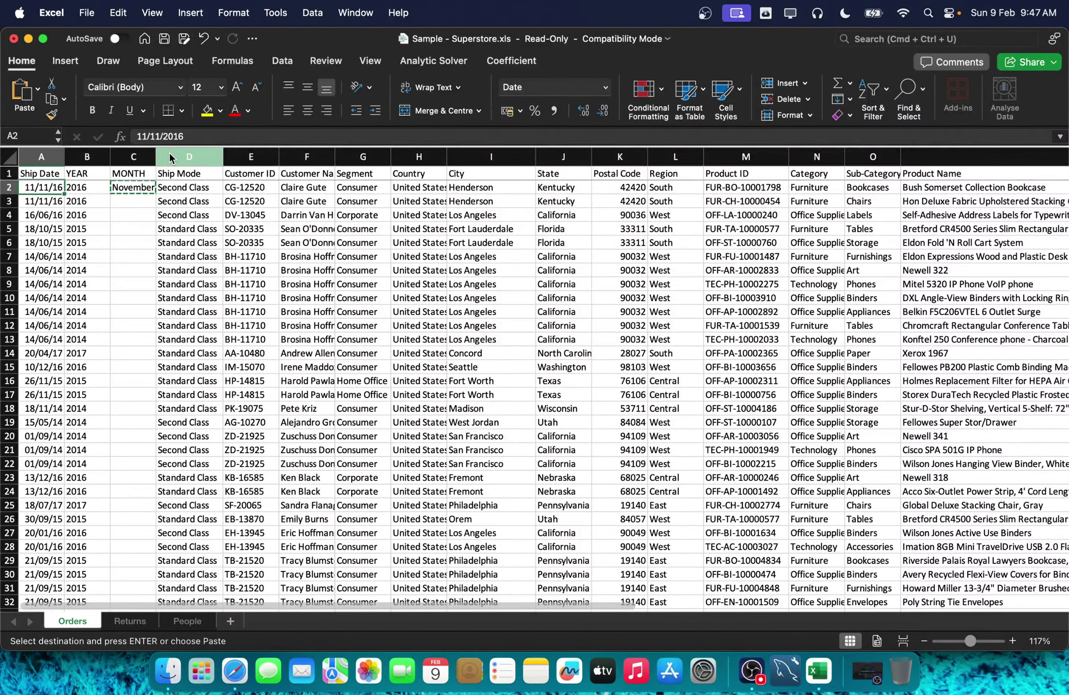
pyautogui.press('Right')
pyautogui.press('super+Down')
pyautogui.press('Right')
pyautogui.press('super+v')
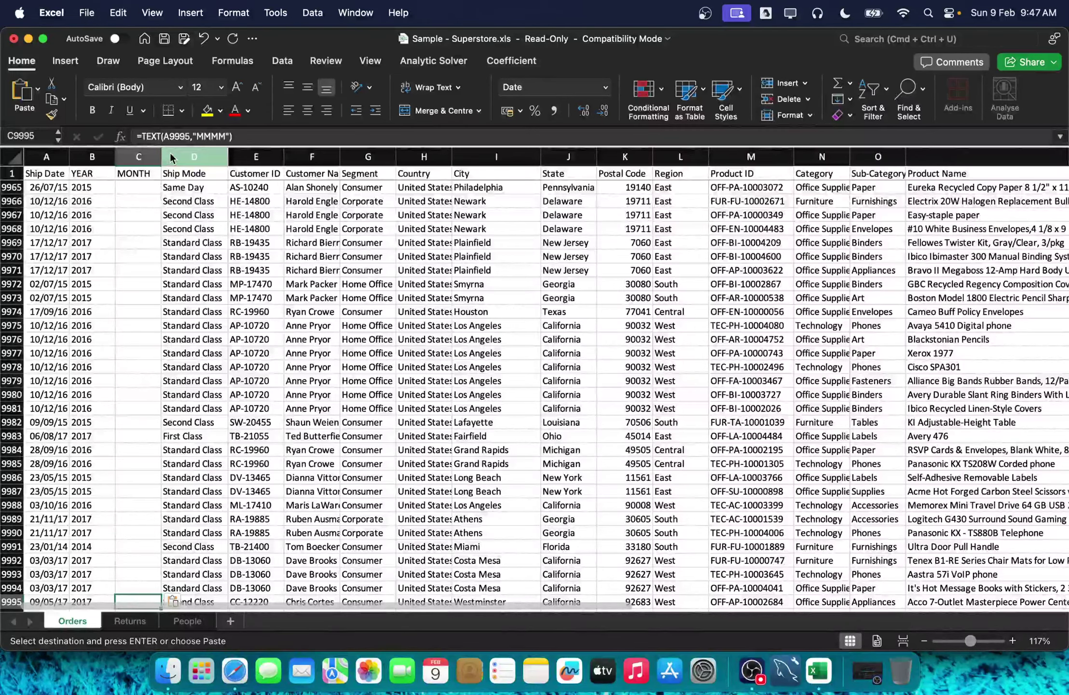
# Step: Fill the copied month formula down the MONTH column from C2 to C9995
pyautogui.scroll(-10, 169, 153)
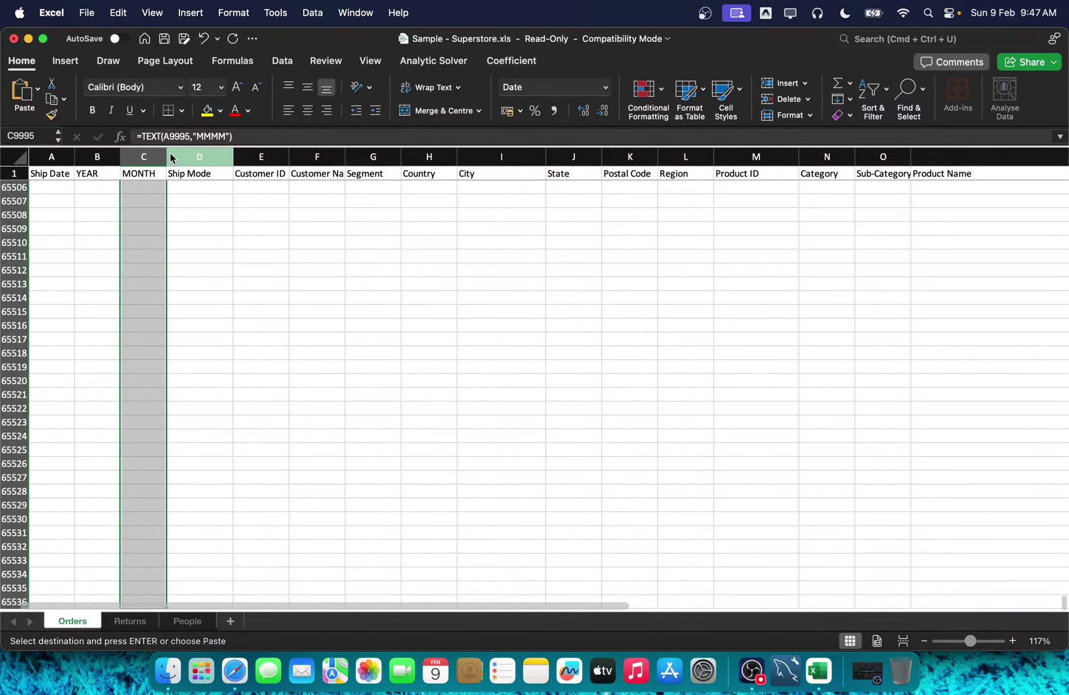
pyautogui.scroll(1, 169, 153)
pyautogui.press('super+Up')
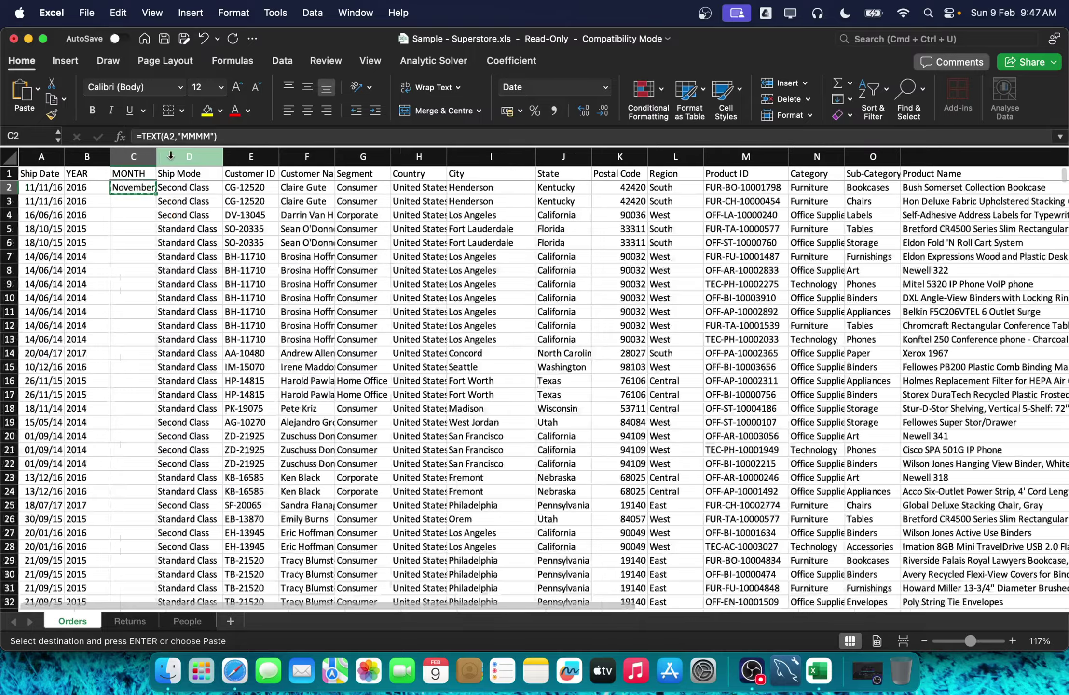
pyautogui.press('shift+super+Down')
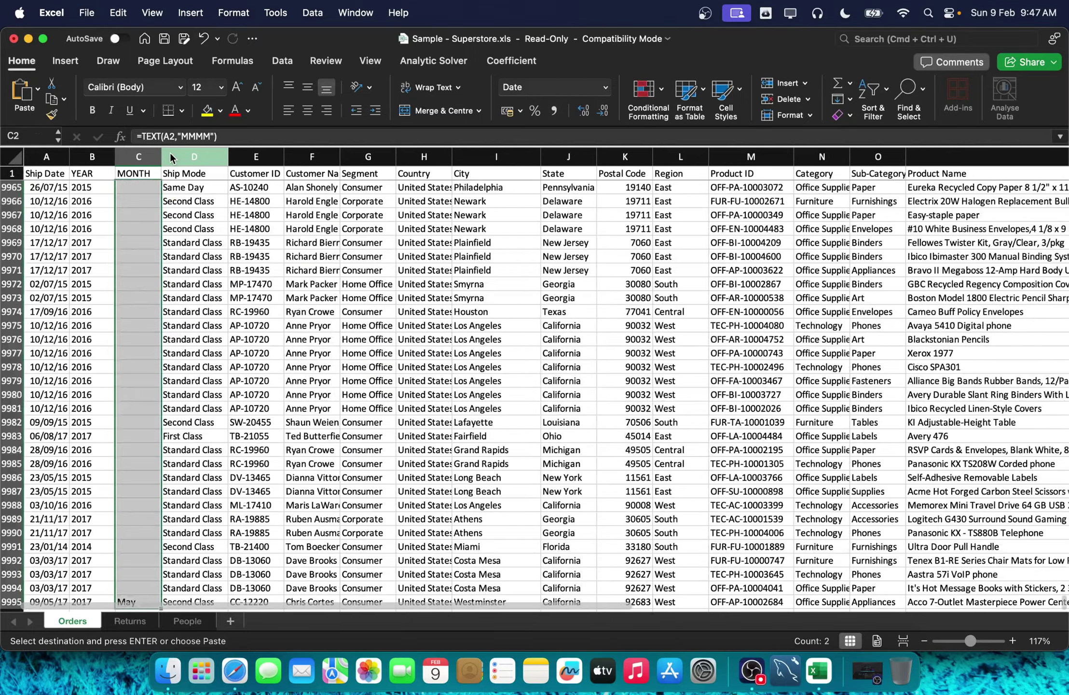
pyautogui.press('super+v')
pyautogui.press('Right')
pyautogui.press('Left')
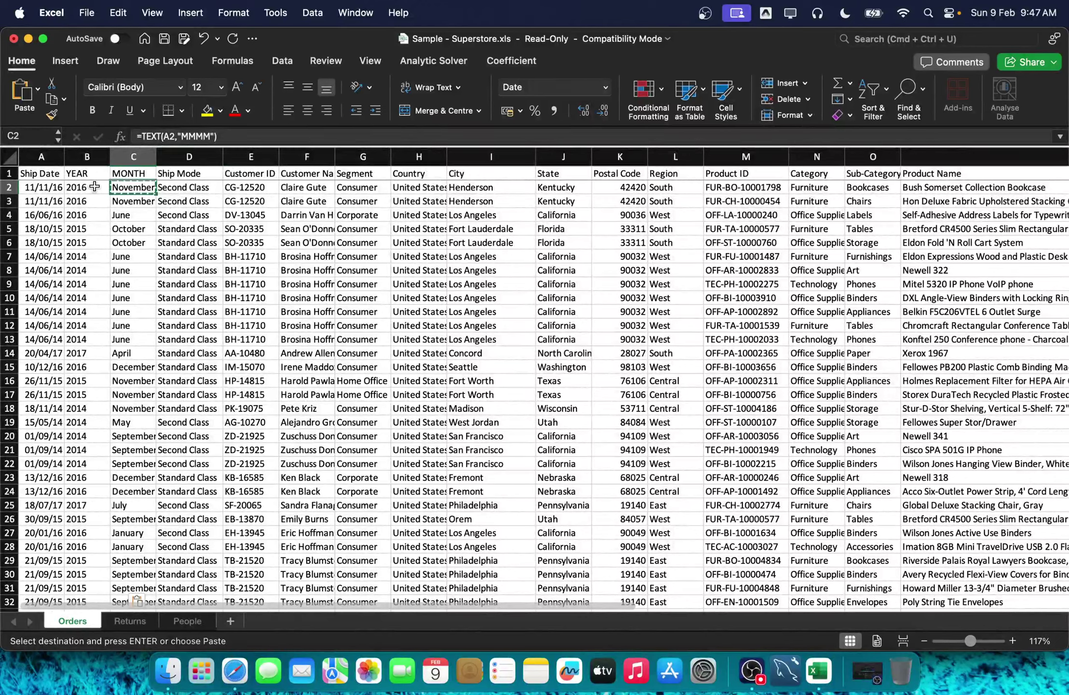
pyautogui.click(116, 175)
pyautogui.rightClick(116, 176)
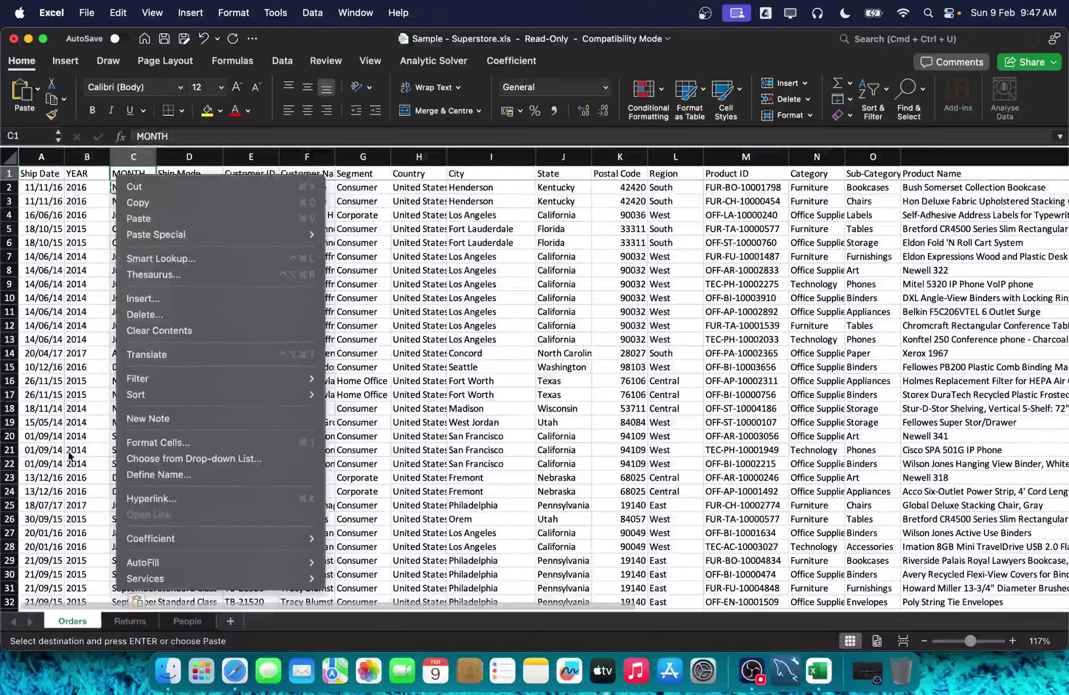
pyautogui.press('Escape')
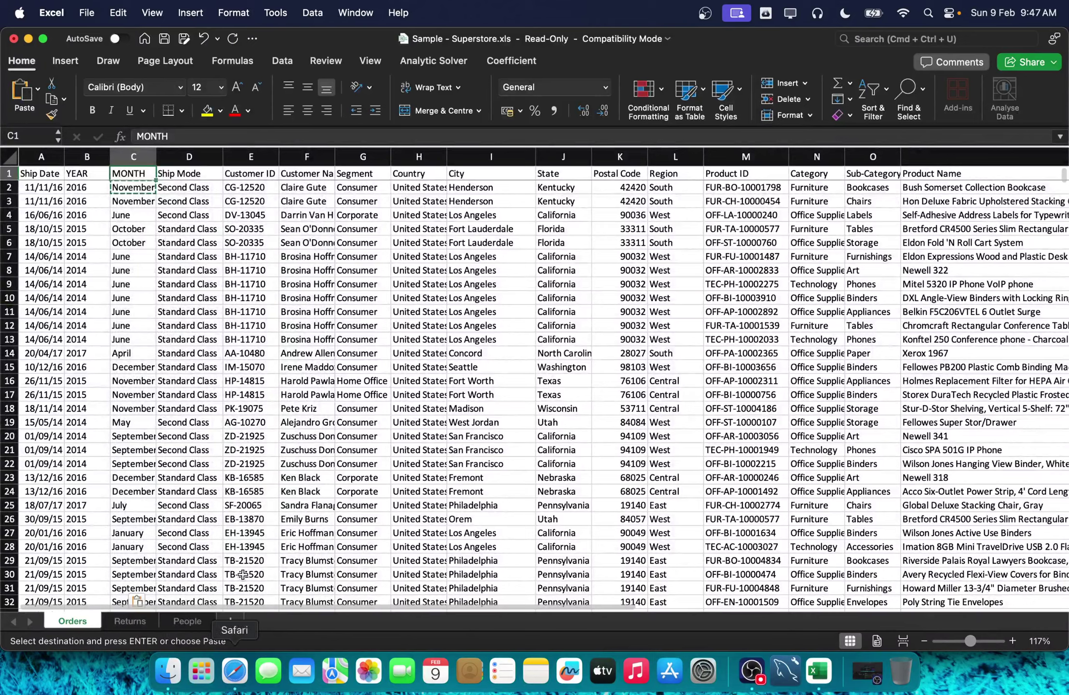
# Step: Save the read-only workbook as Copy of Sample - Superstore in Downloads, in Excel 97-2004 Workbook (.xls) format
pyautogui.press('super+s')
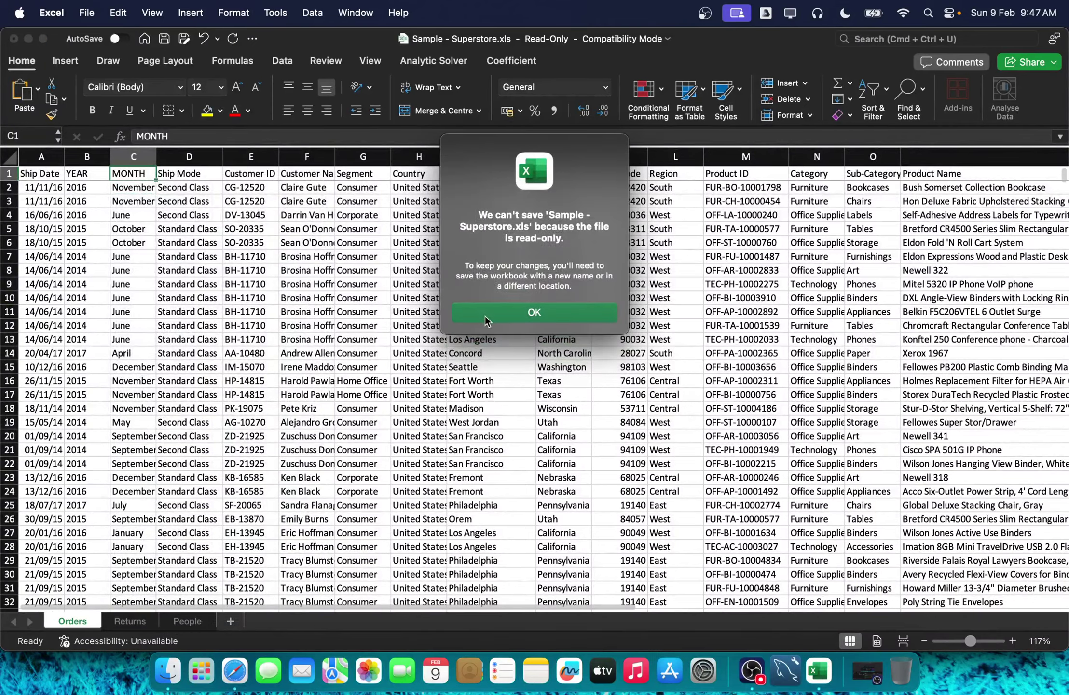
pyautogui.click(487, 313)
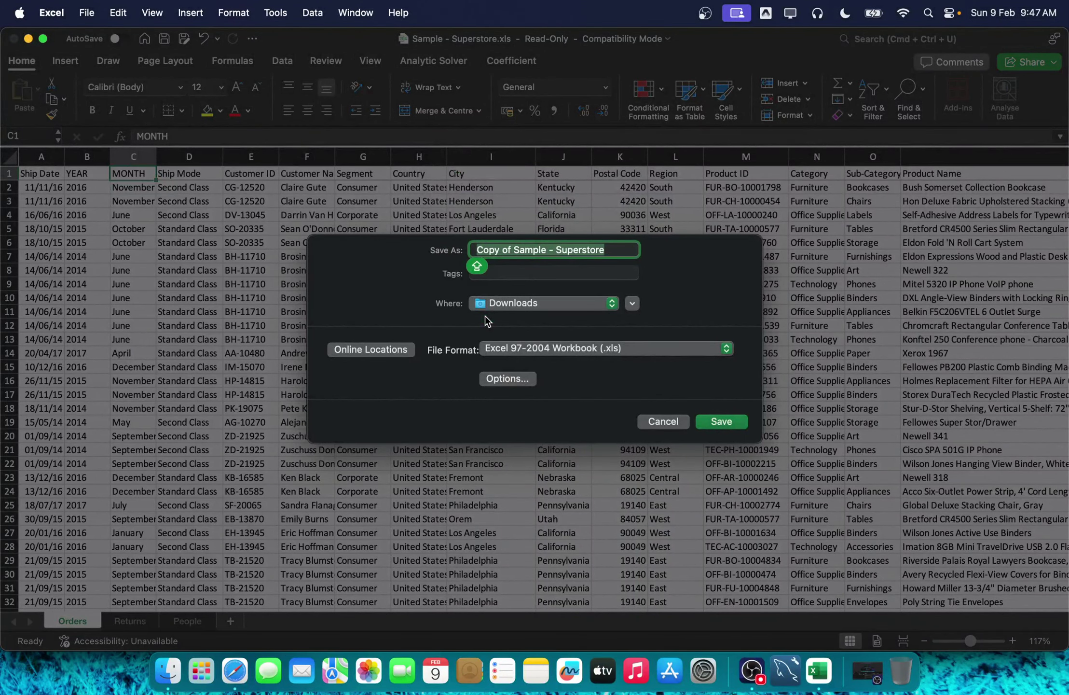
pyautogui.click(713, 426)
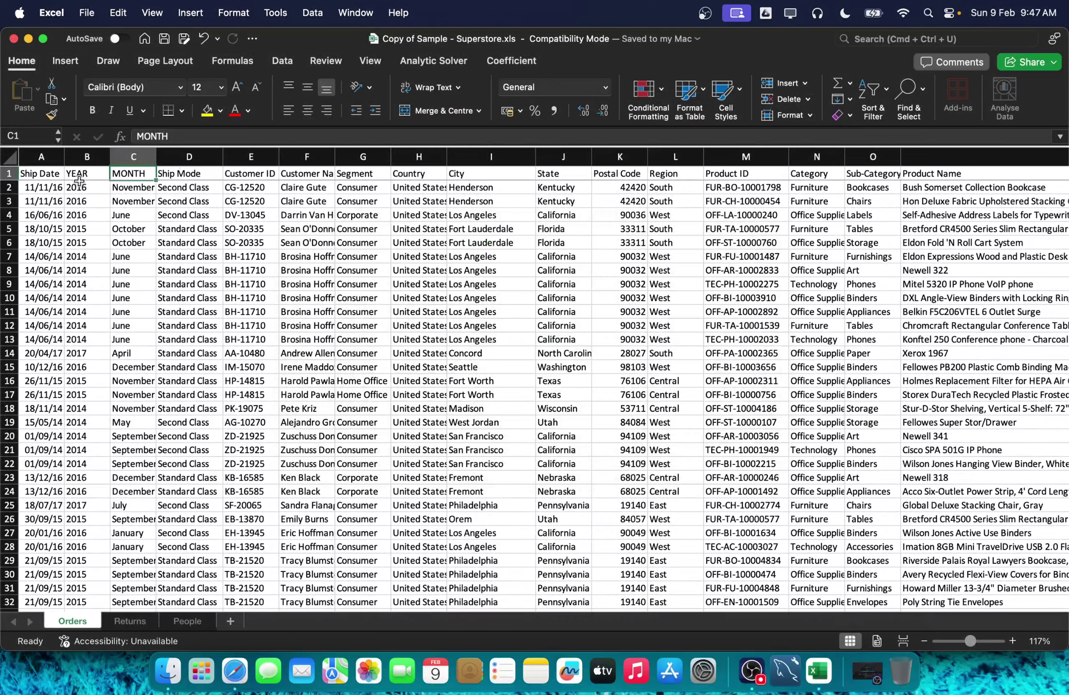
# Step: Highlight the YEAR and MONTH header cells with a yellow fill
pyautogui.moveTo(79, 178); pyautogui.dragTo(135, 175)
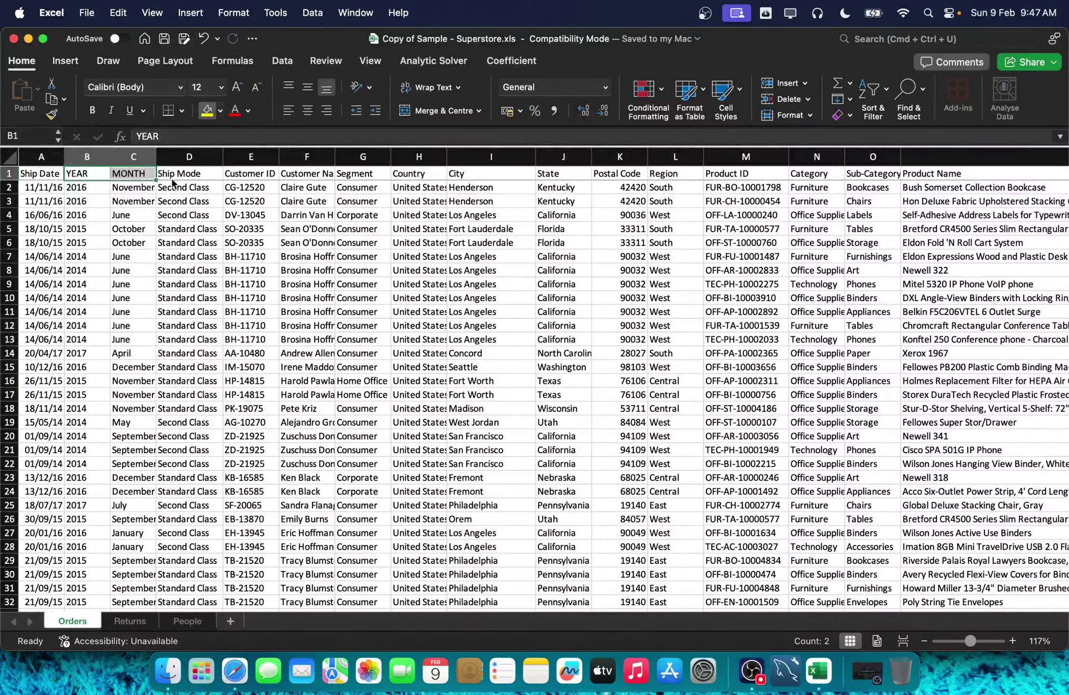
pyautogui.click(176, 195)
pyautogui.click(187, 179)
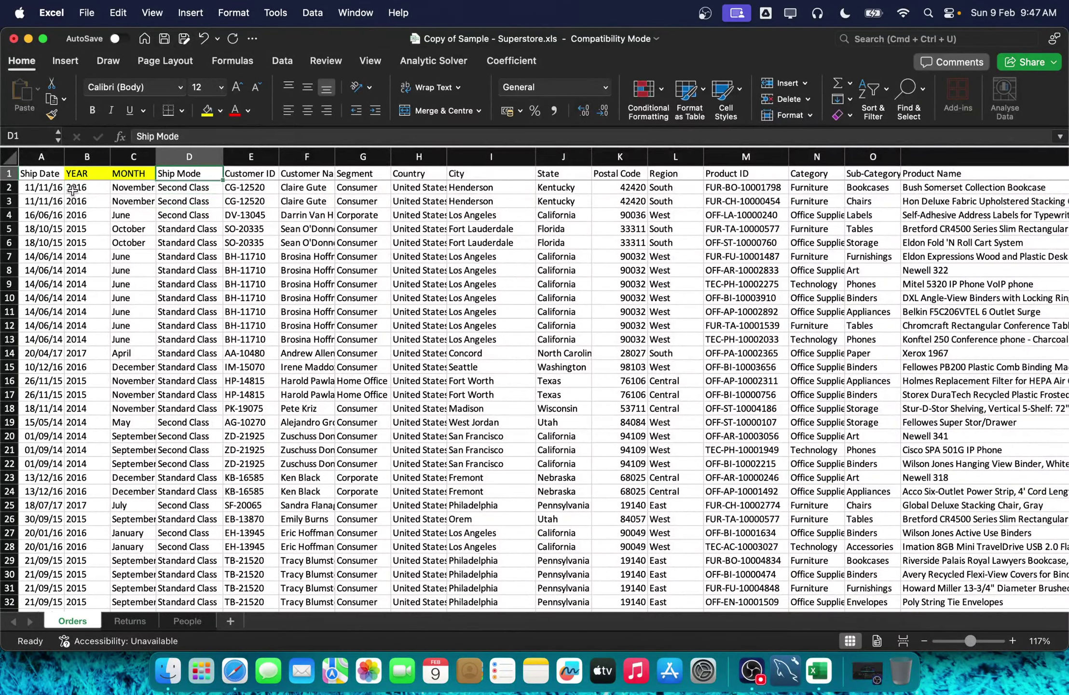
pyautogui.click(132, 172)
pyautogui.click(179, 170)
# Step: Add filters to the header row of the Orders sheet
pyautogui.scroll(-3, 192, 270)
pyautogui.scroll(3, 192, 285)
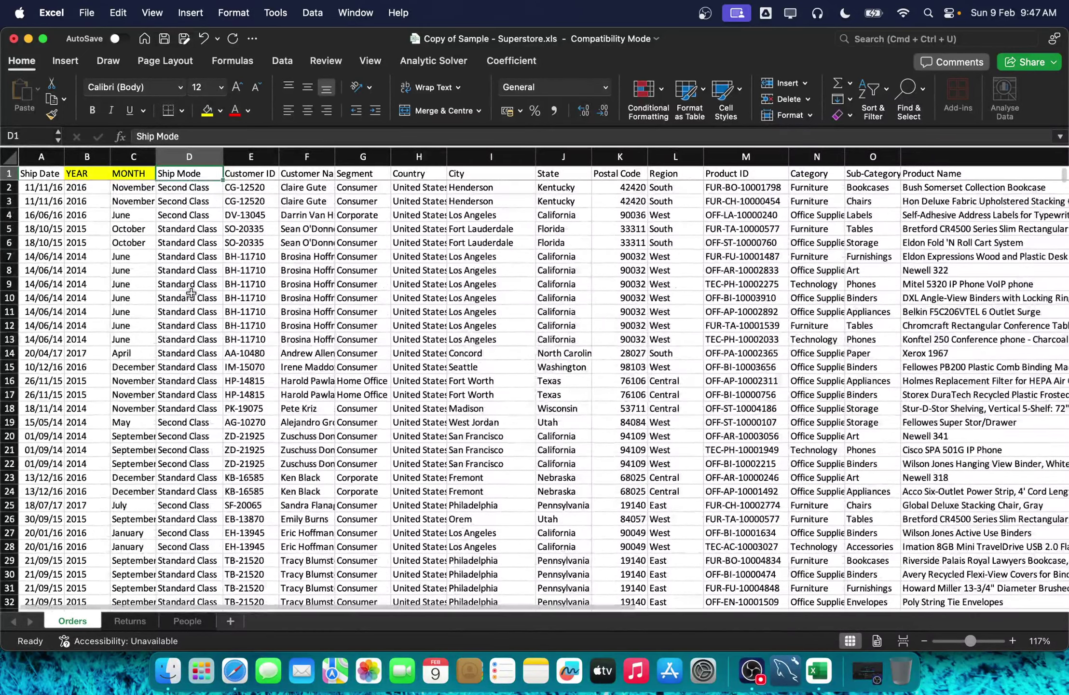
pyautogui.press('super+shift+f')
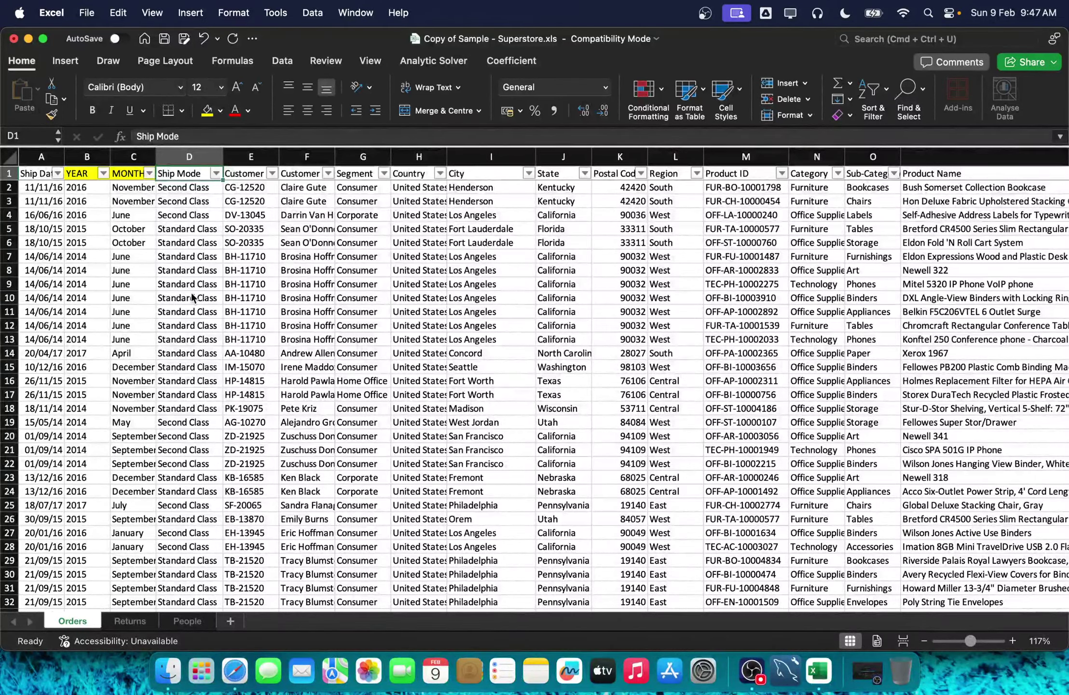
pyautogui.press('BackSpace')
pyautogui.press('Escape')
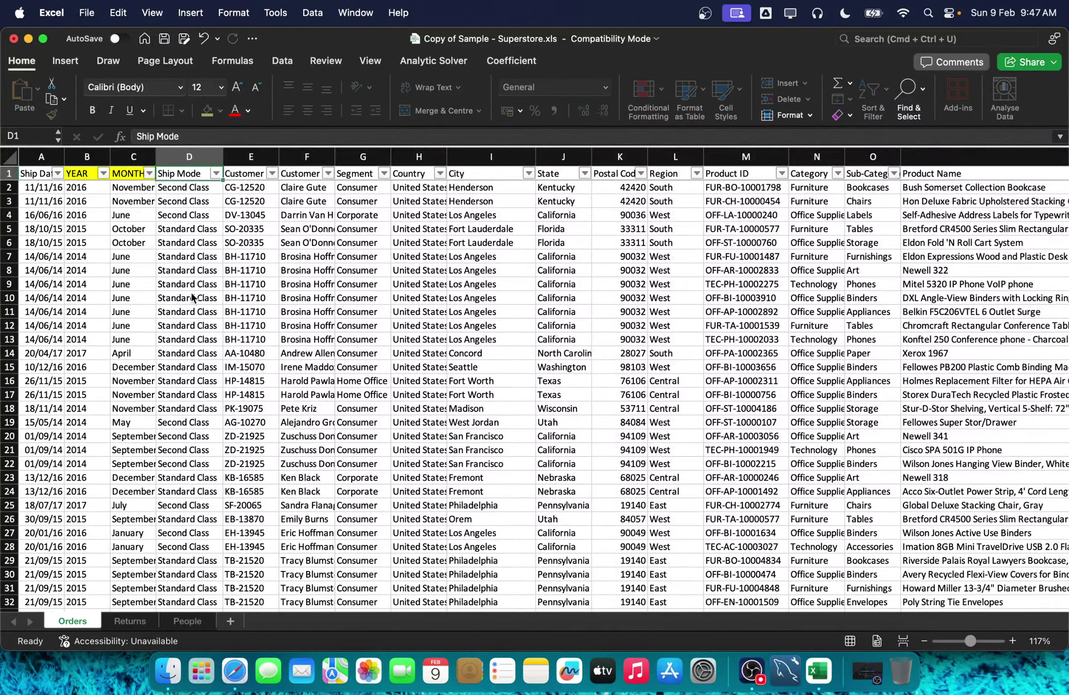
# Step: Examine the available categories in the Ship Mode column's filter, leaving the data unfiltered
pyautogui.press('super+Down')
pyautogui.hotkey('ctrl', 'Up')
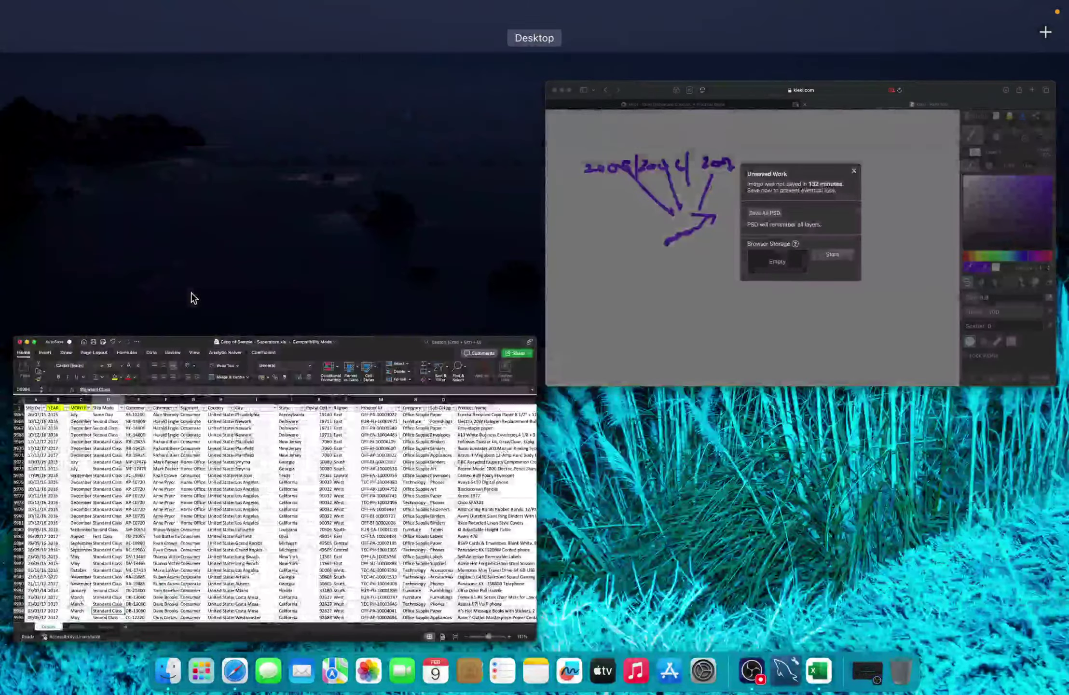
pyautogui.click(214, 456)
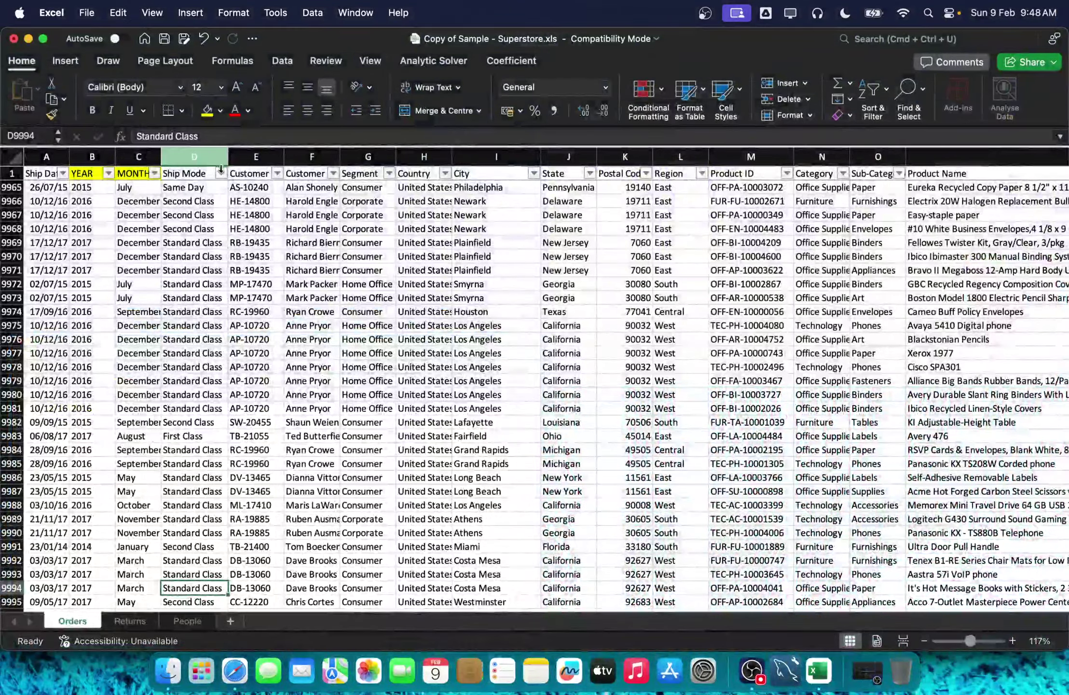
pyautogui.click(220, 174)
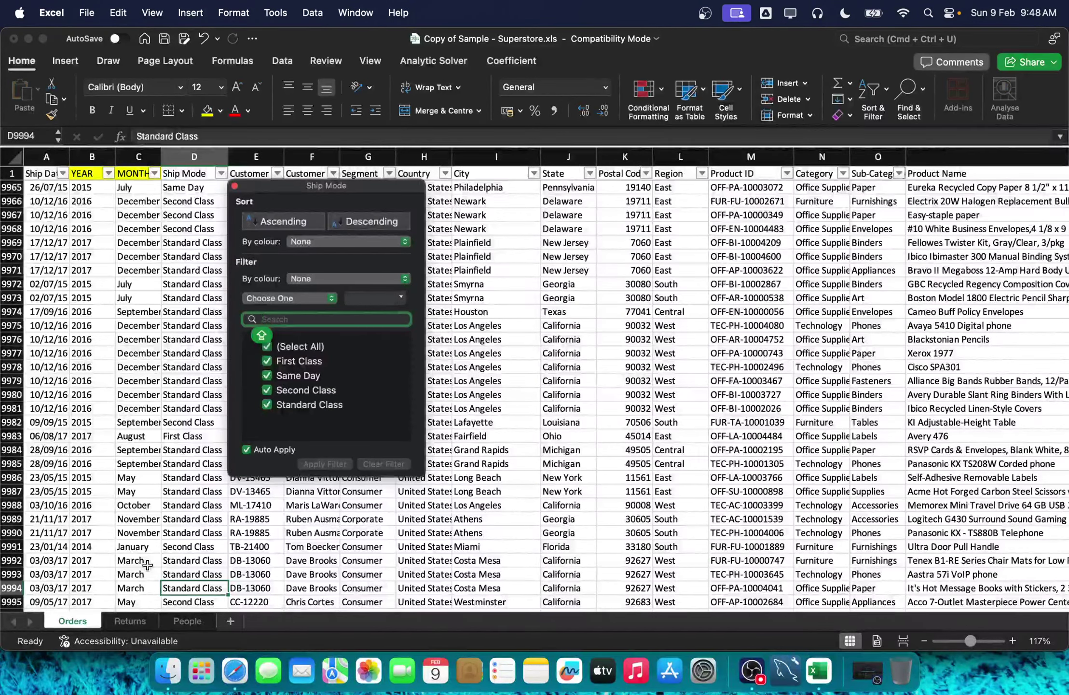
pyautogui.click(464, 283)
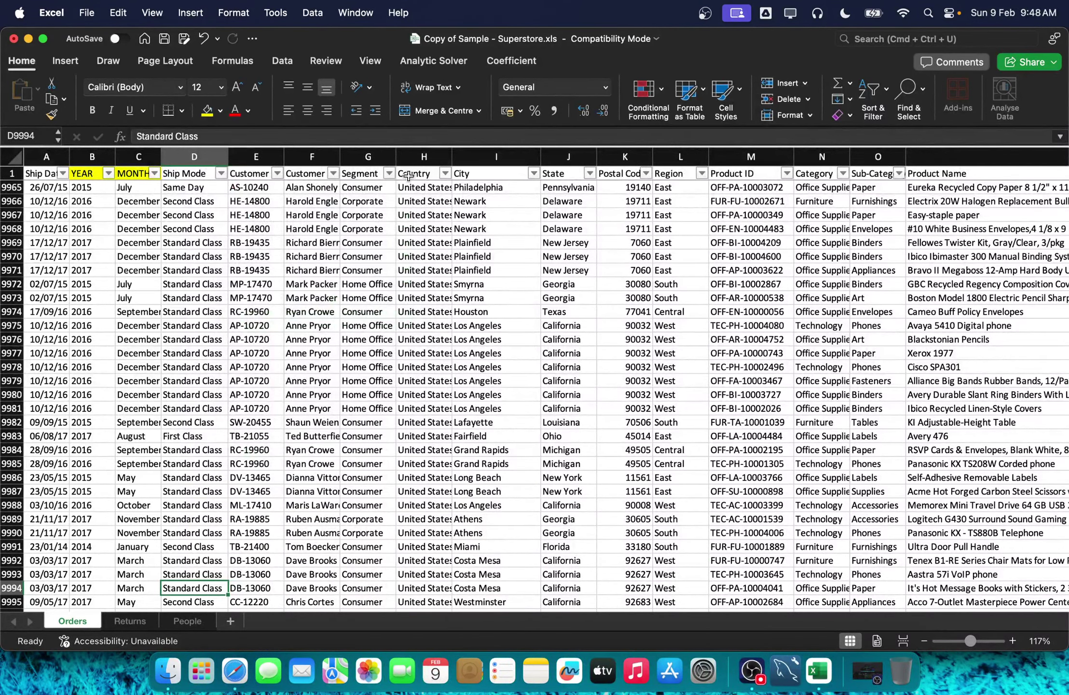
# Step: Delete the Customer ID and Customer Name columns from the Orders sheet
pyautogui.click(245, 174)
pyautogui.click(259, 158)
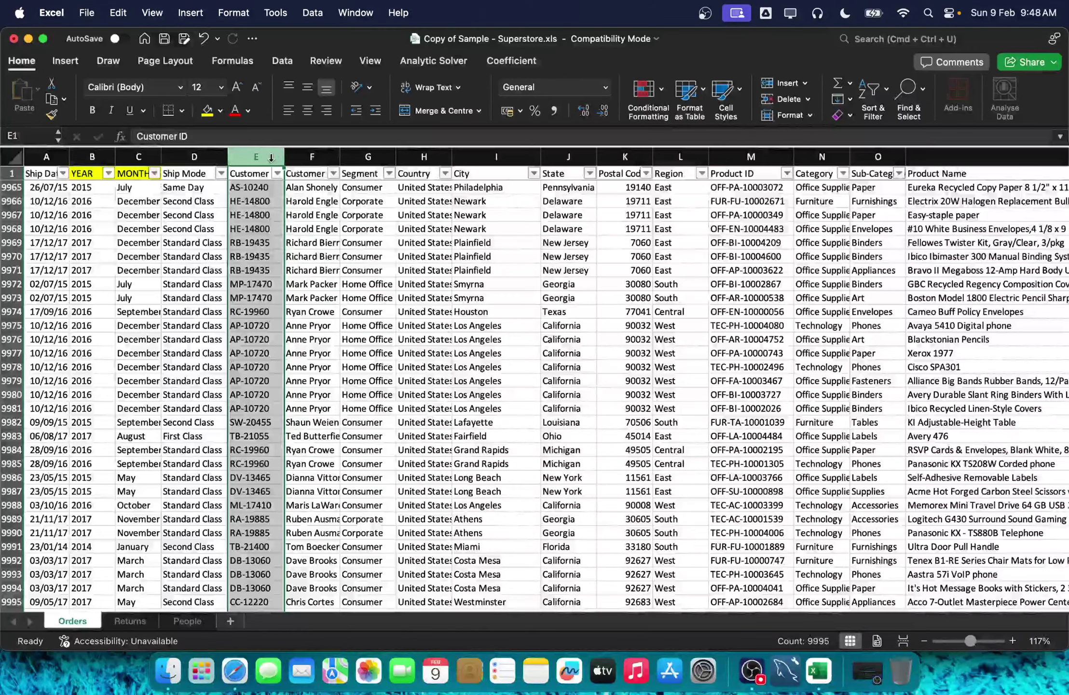
pyautogui.moveTo(271, 157); pyautogui.dragTo(328, 154)
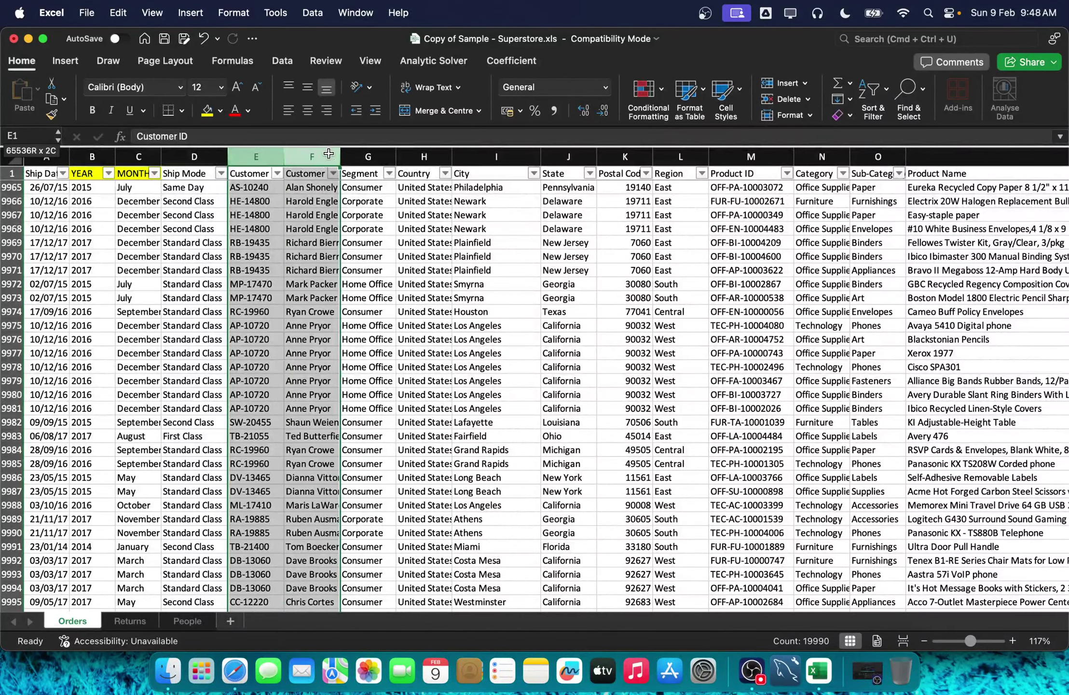
pyautogui.rightClick(329, 154)
pyautogui.click(372, 256)
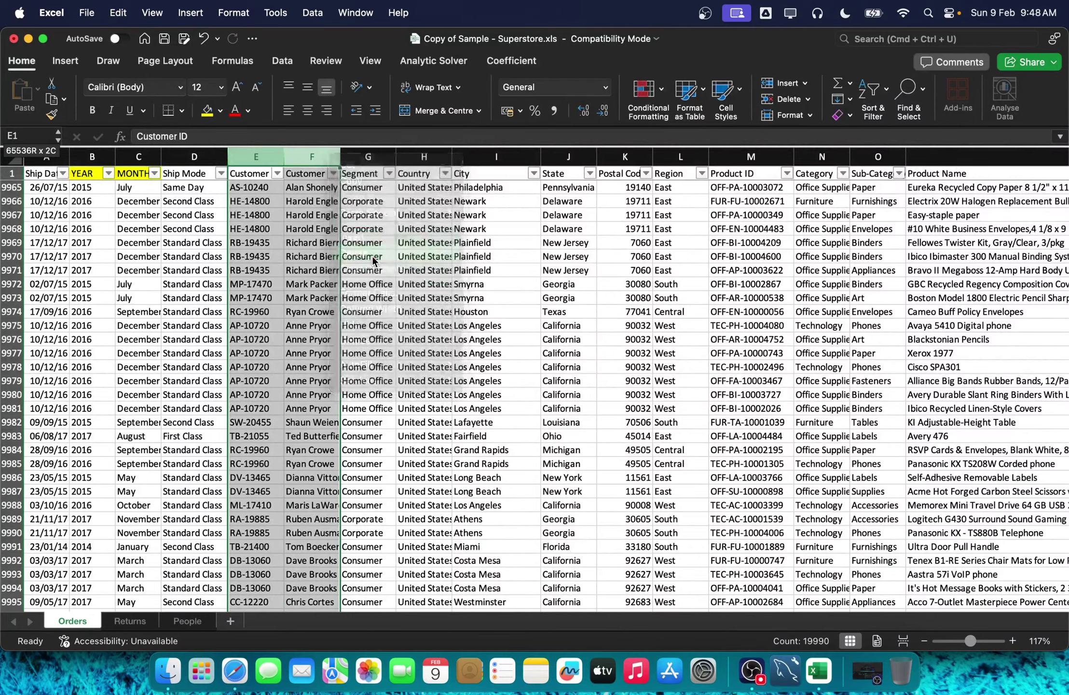
pyautogui.click(251, 257)
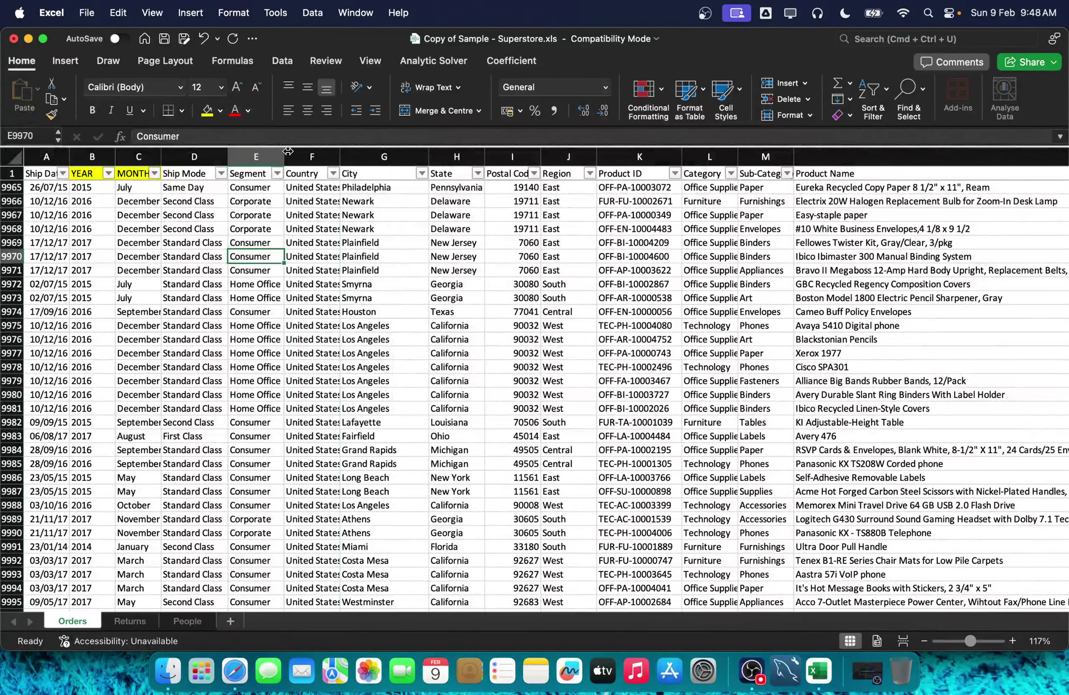
# Step: Widen the Segment column slightly and check the categories in its filter without applying one
pyautogui.moveTo(288, 151); pyautogui.dragTo(292, 151)
pyautogui.click(280, 174)
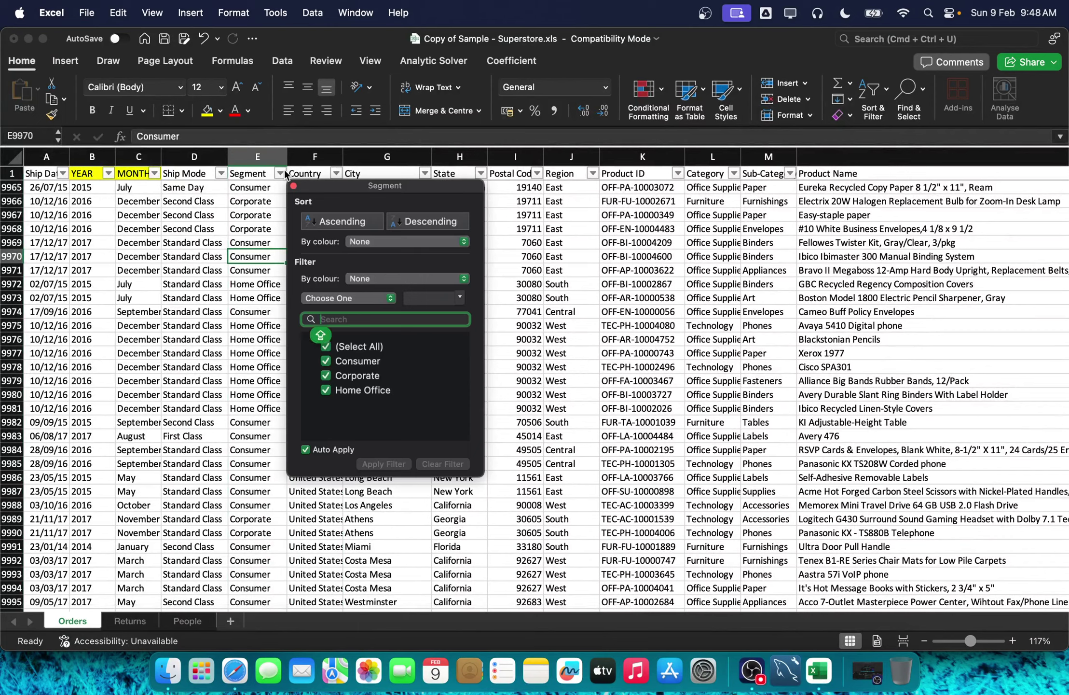
pyautogui.click(293, 186)
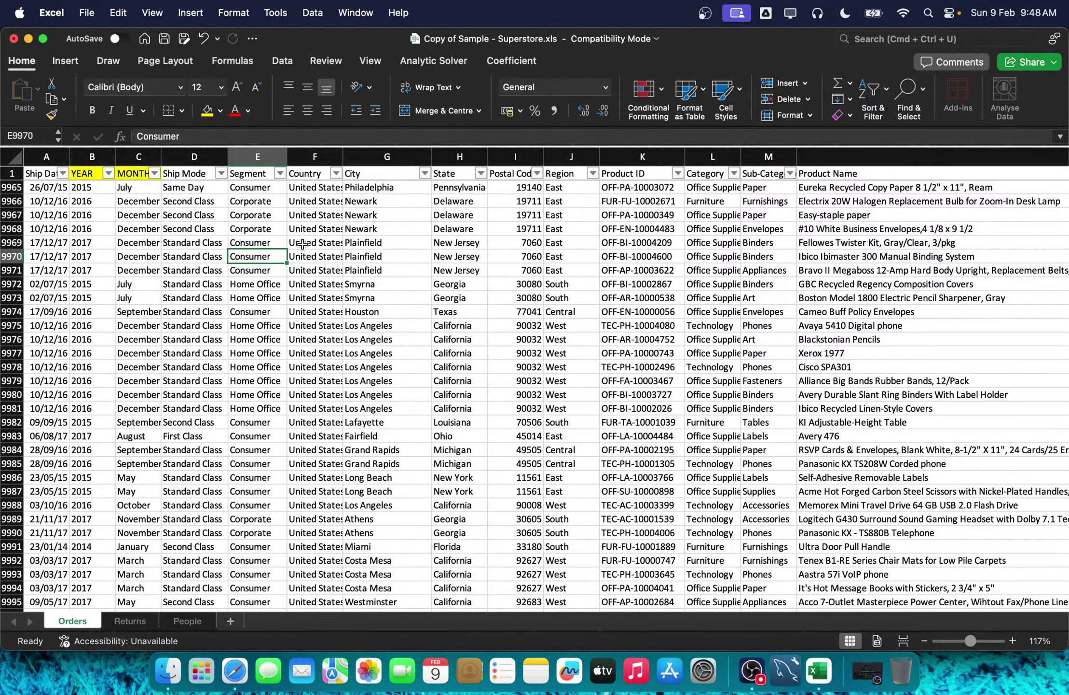
# Step: Widen the Country column to show its values in full, check its filter, and delete the column
pyautogui.moveTo(344, 157); pyautogui.dragTo(351, 157)
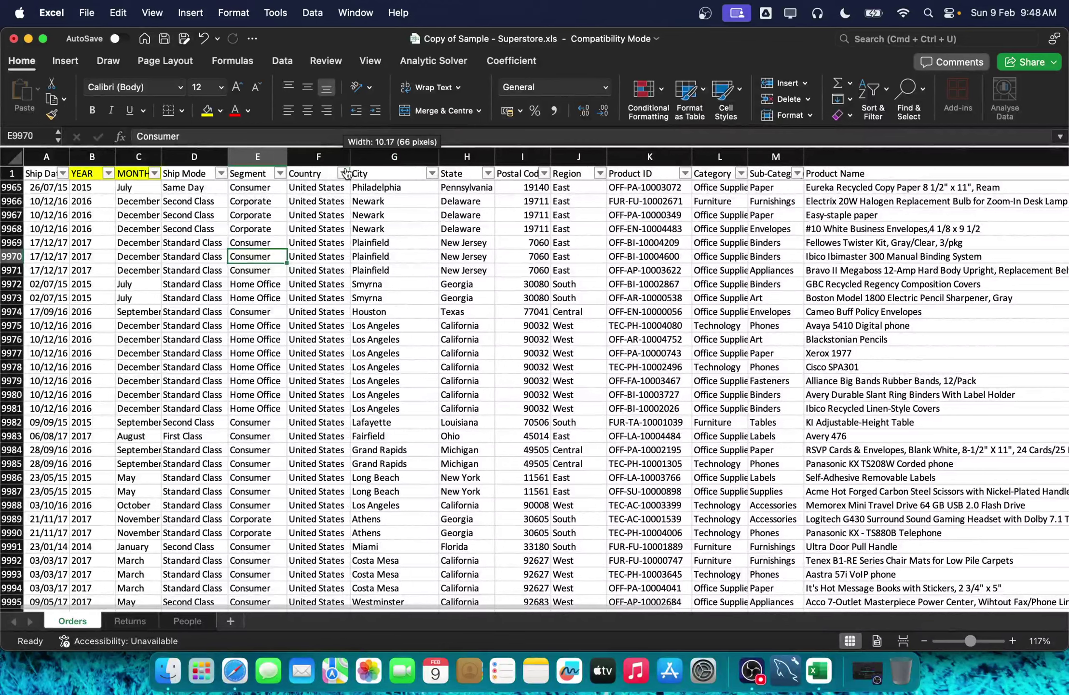
pyautogui.click(343, 173)
pyautogui.click(305, 188)
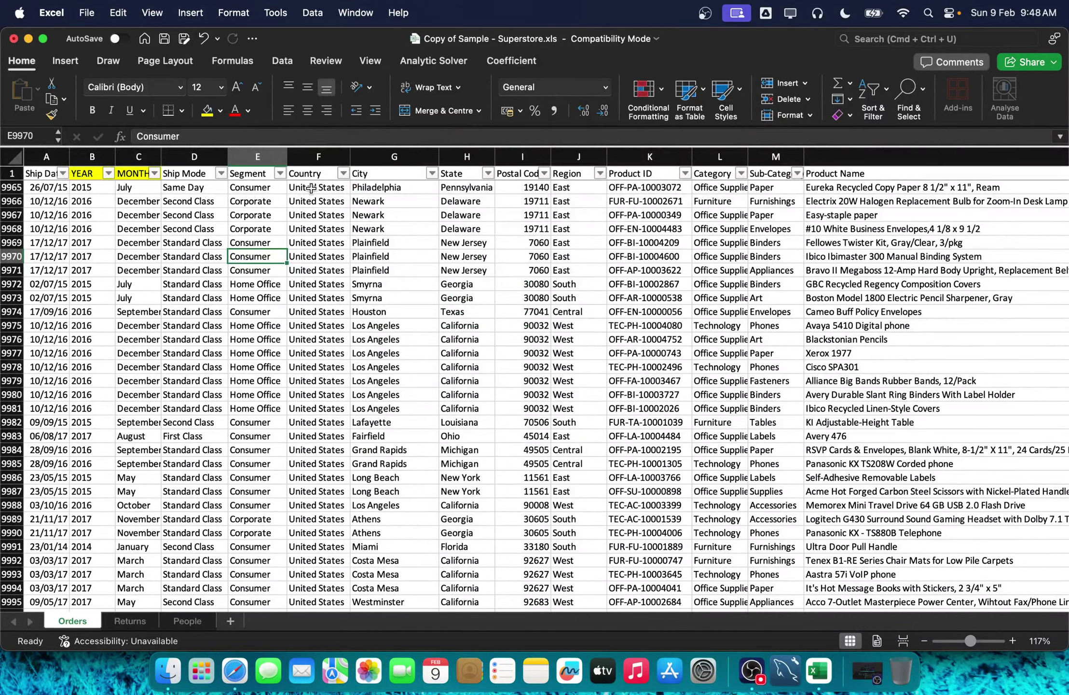
pyautogui.click(319, 201)
pyautogui.rightClick(332, 163)
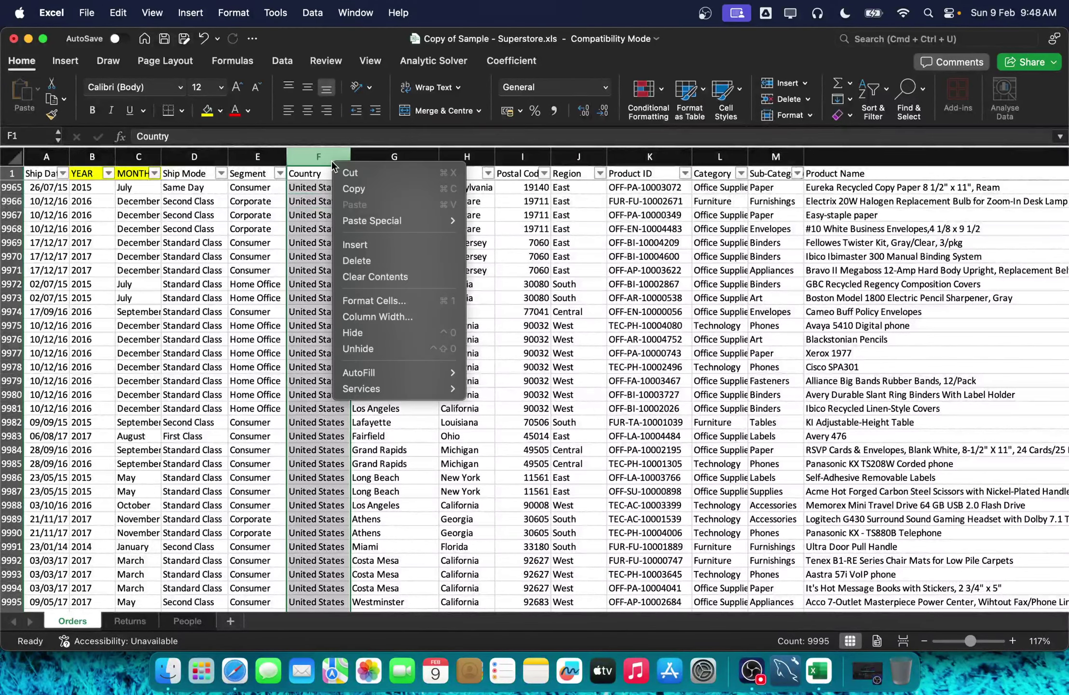
pyautogui.click(378, 261)
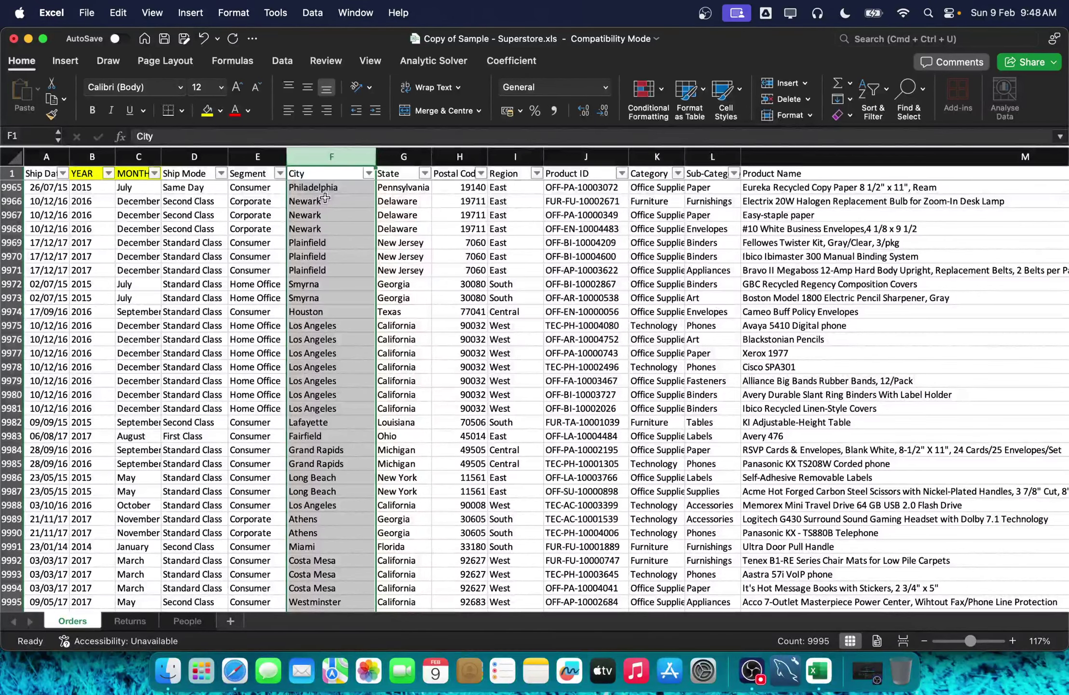
# Step: Examine the list of cities in the City column's filter, leaving the data unfiltered
pyautogui.click(369, 174)
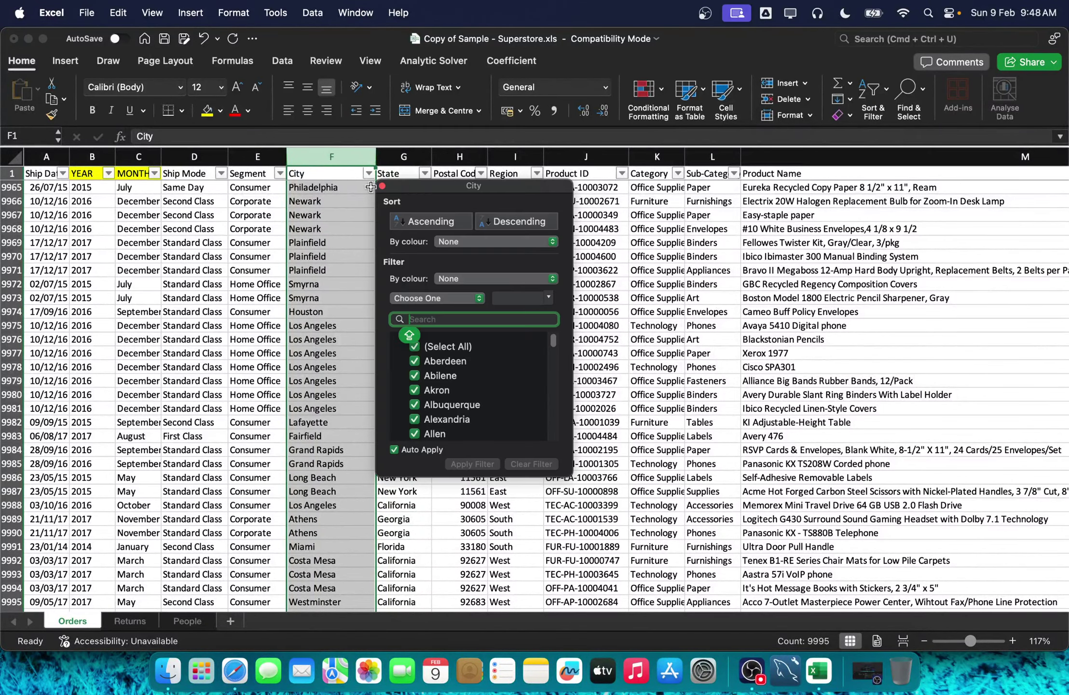
pyautogui.scroll(-2, 490, 403)
pyautogui.scroll(-10, 490, 397)
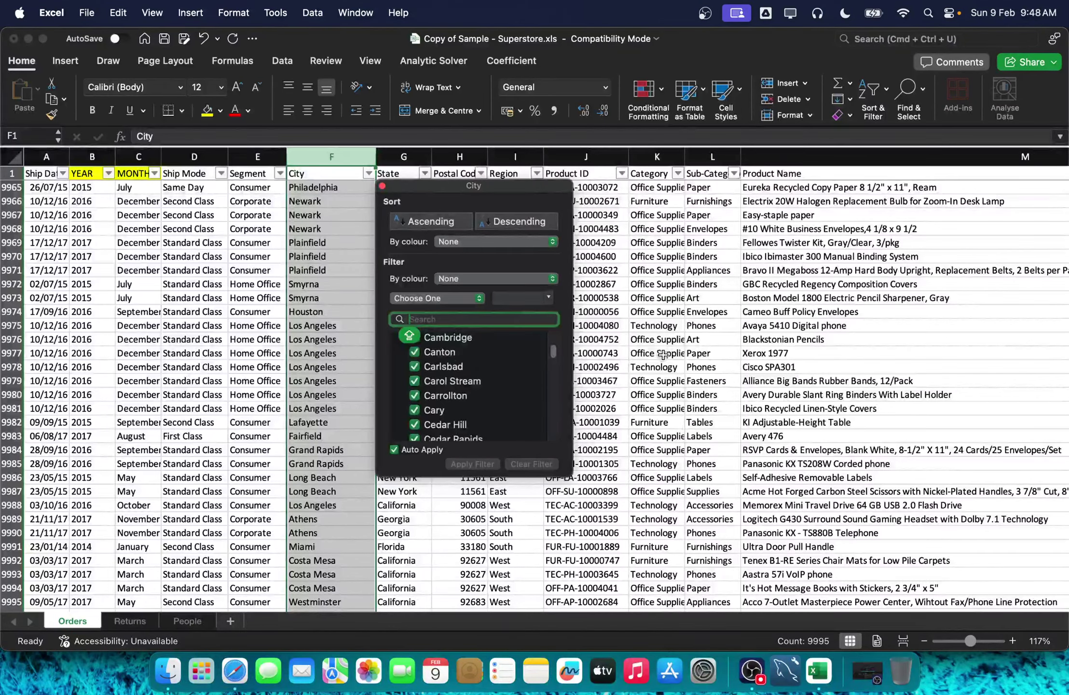
pyautogui.click(661, 355)
# Step: Delete the State column from the Orders sheet
pyautogui.click(408, 174)
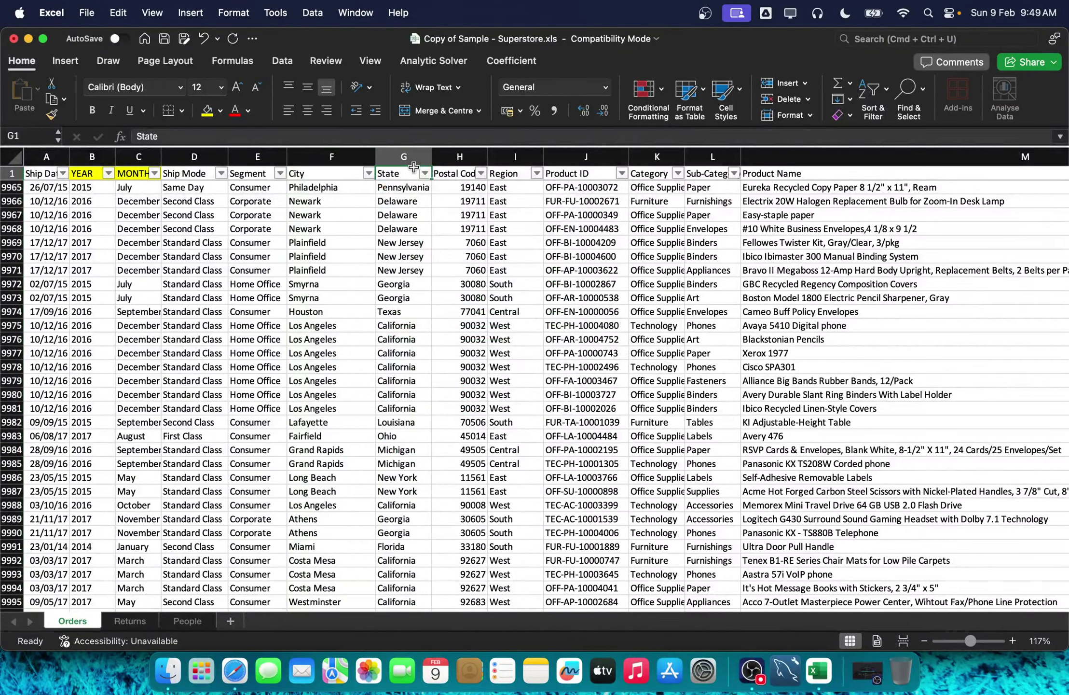
pyautogui.click(425, 173)
pyautogui.click(403, 156)
pyautogui.rightClick(410, 156)
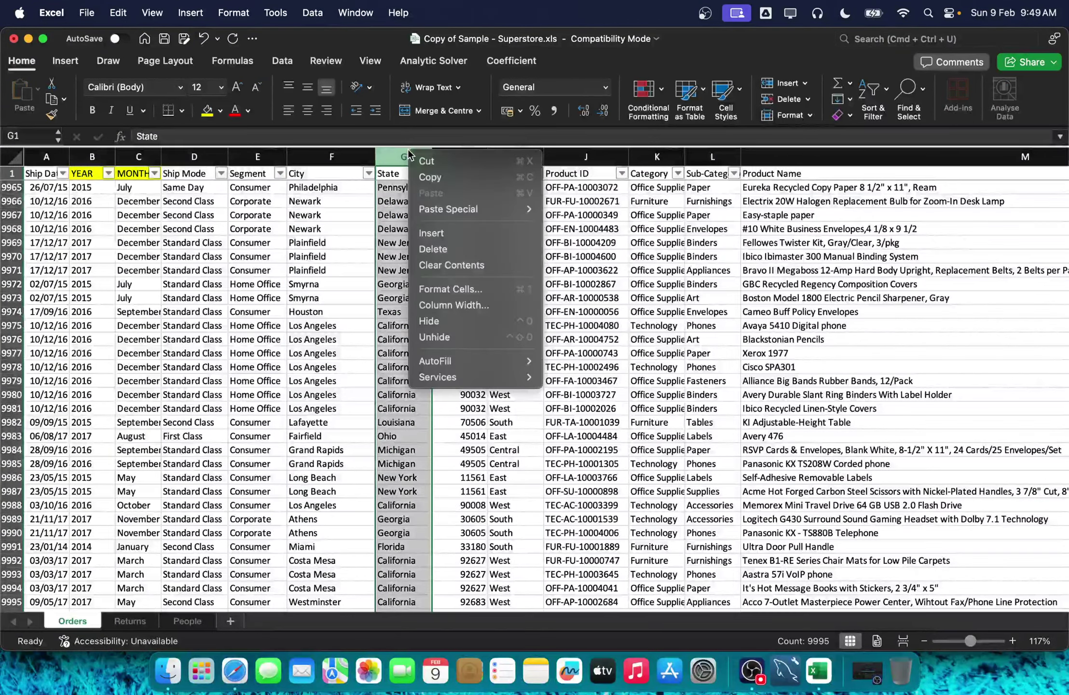
pyautogui.click(469, 249)
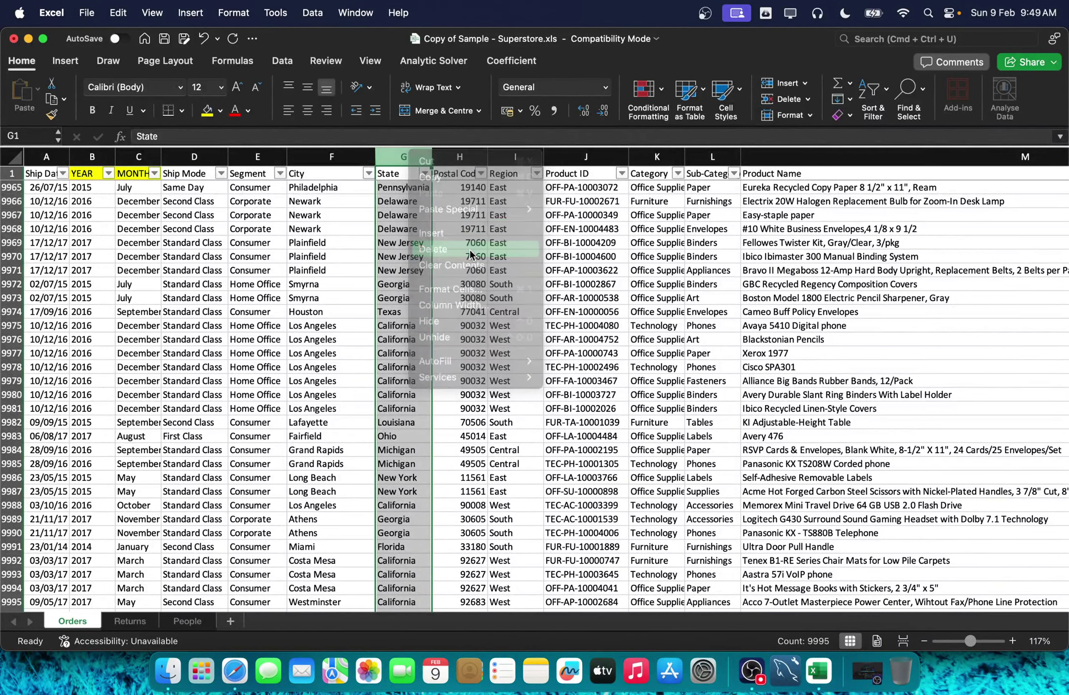
# Step: Delete the Postal Code and Product ID columns, keeping Region and Category
pyautogui.click(407, 156)
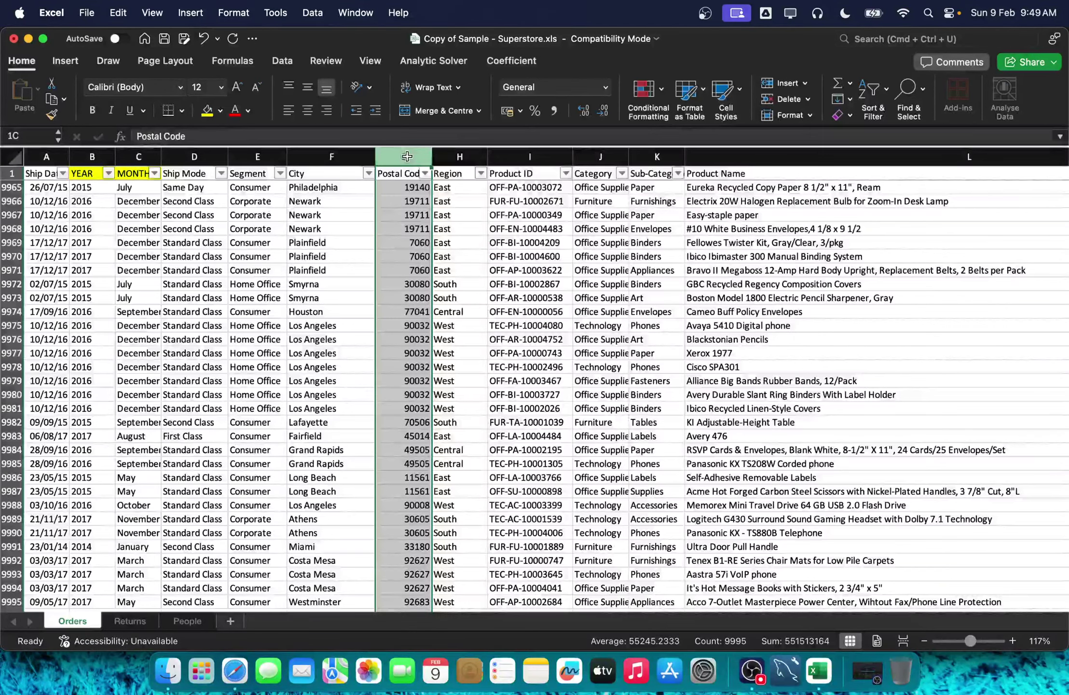
pyautogui.rightClick(402, 161)
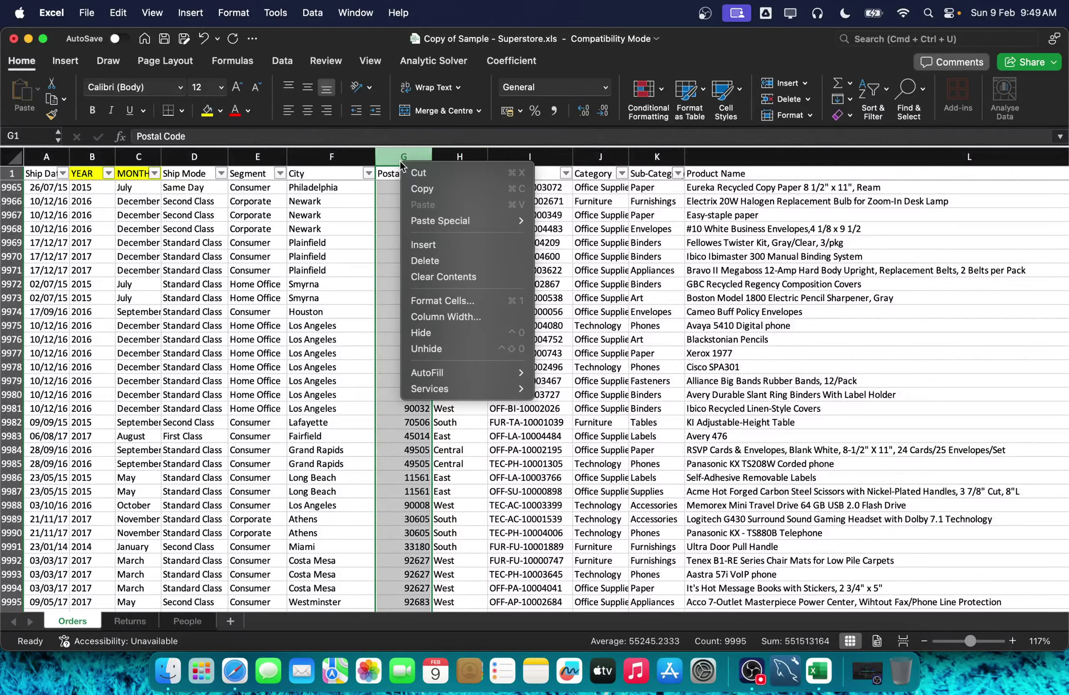
pyautogui.click(458, 260)
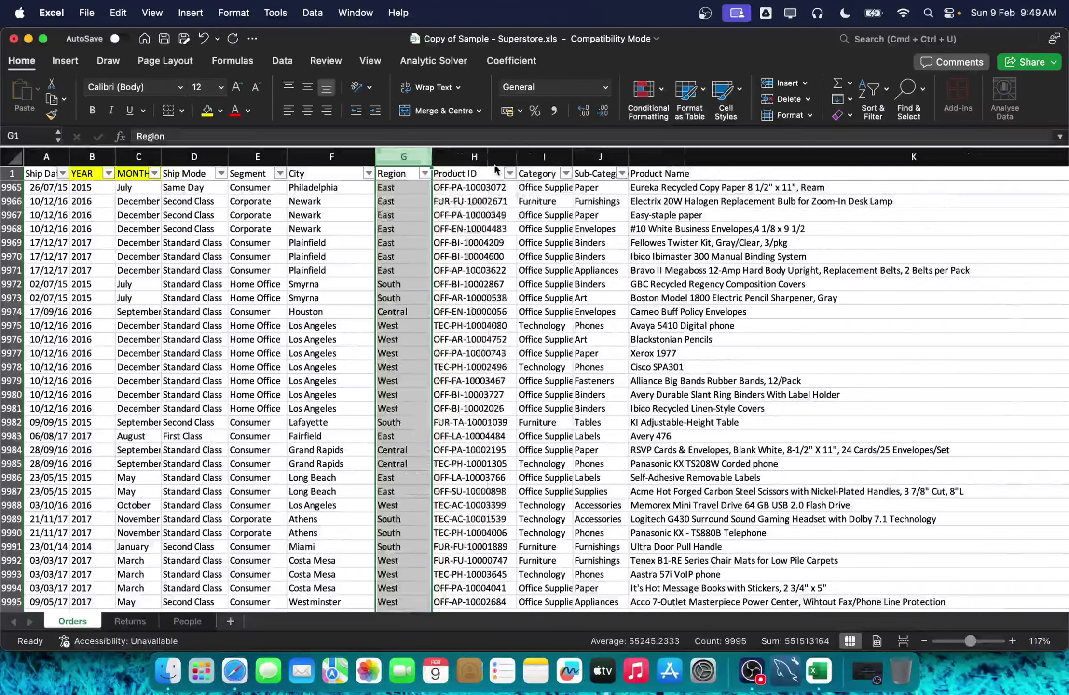
pyautogui.click(460, 156)
pyautogui.rightClick(460, 154)
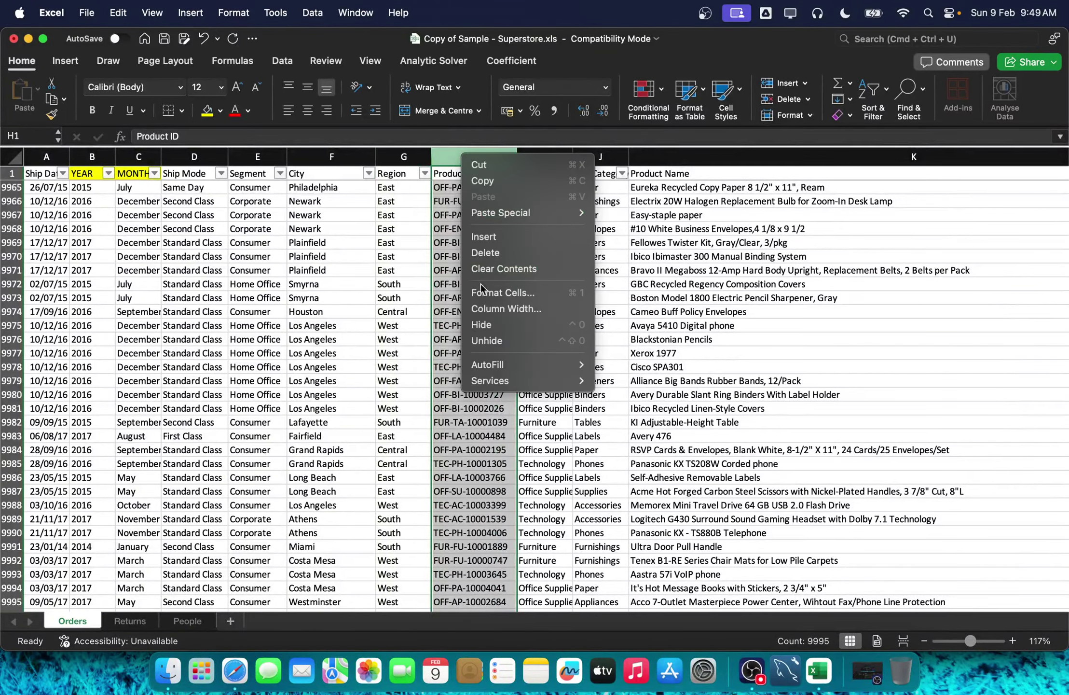
pyautogui.click(501, 259)
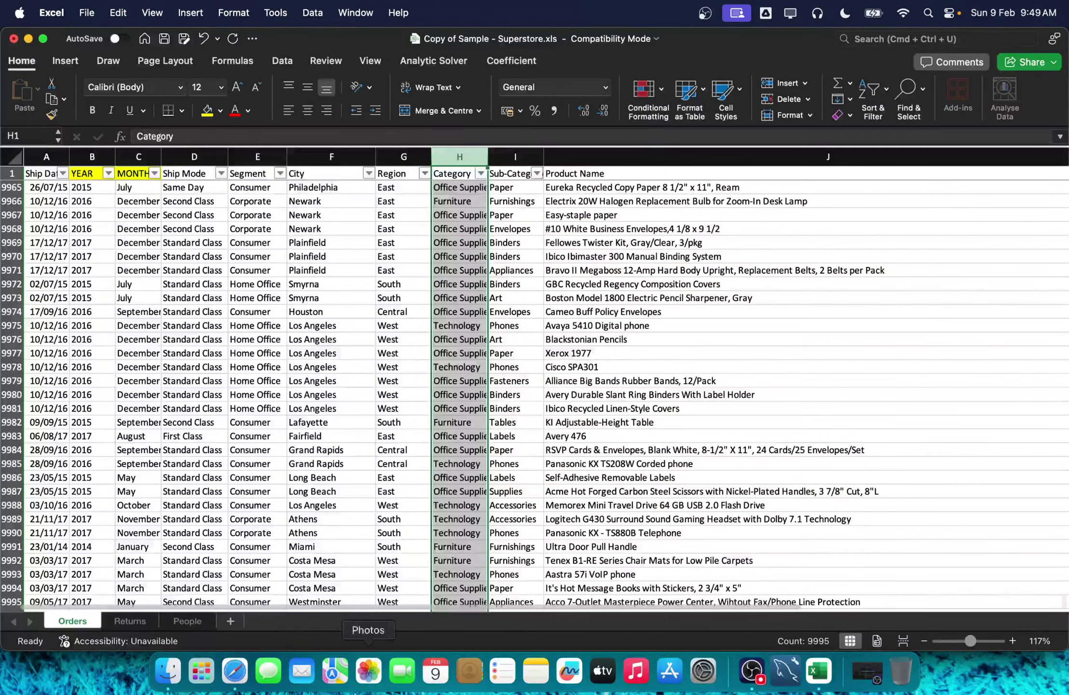
# Step: Delete the Sub-Category and Product Name columns so that Sales directly follows Category
pyautogui.click(532, 159)
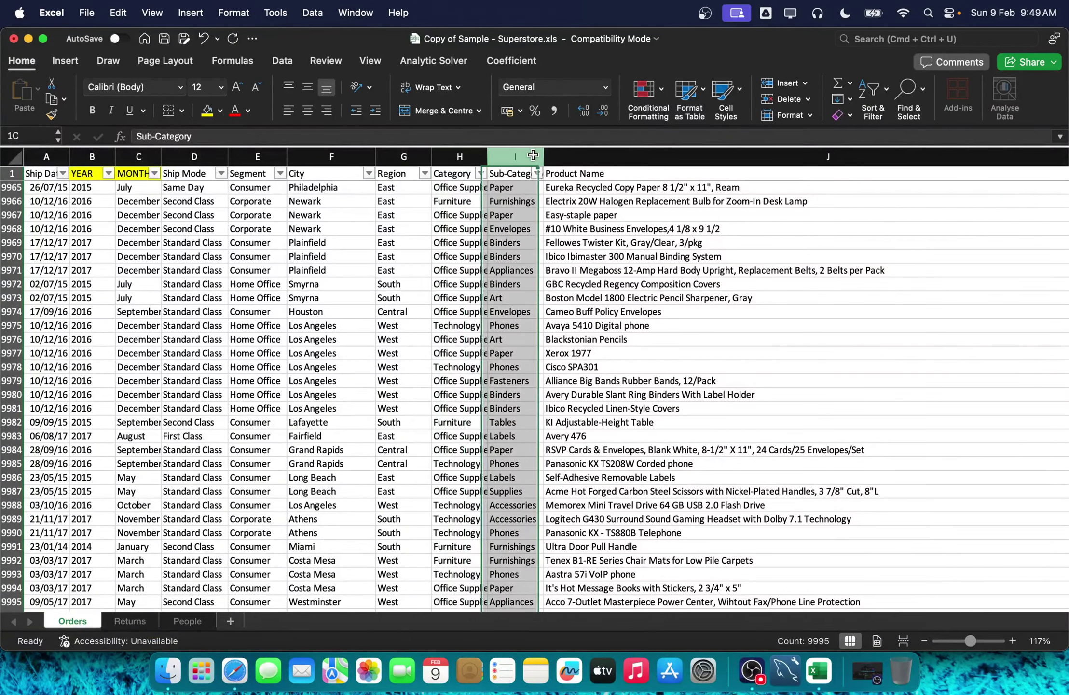
pyautogui.rightClick(532, 159)
pyautogui.click(573, 256)
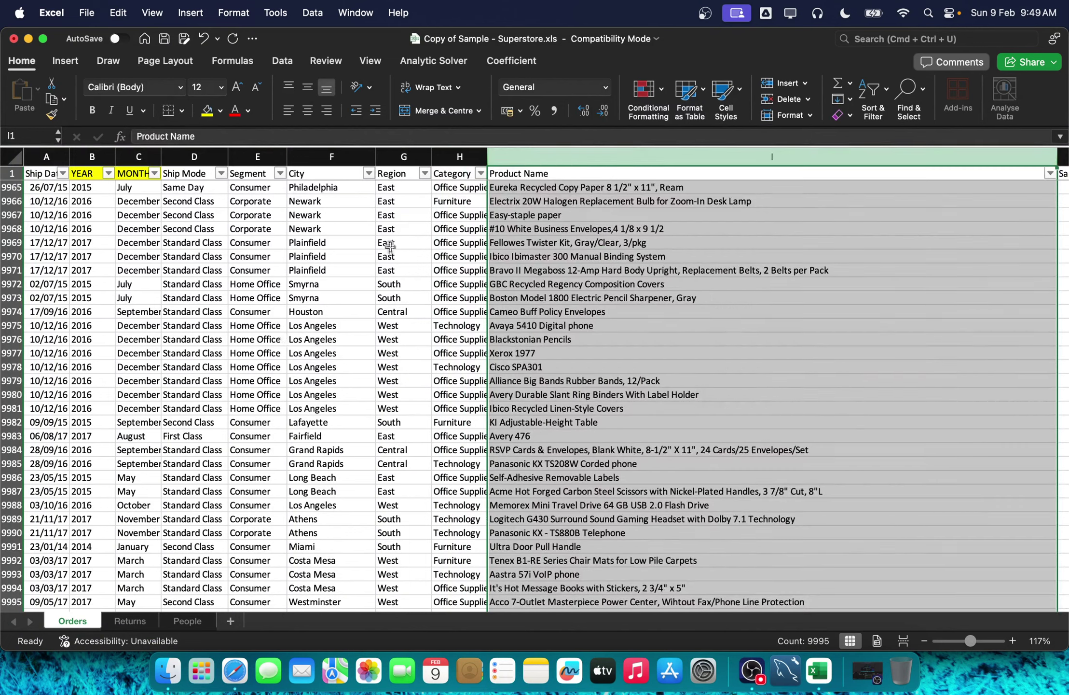
pyautogui.rightClick(586, 156)
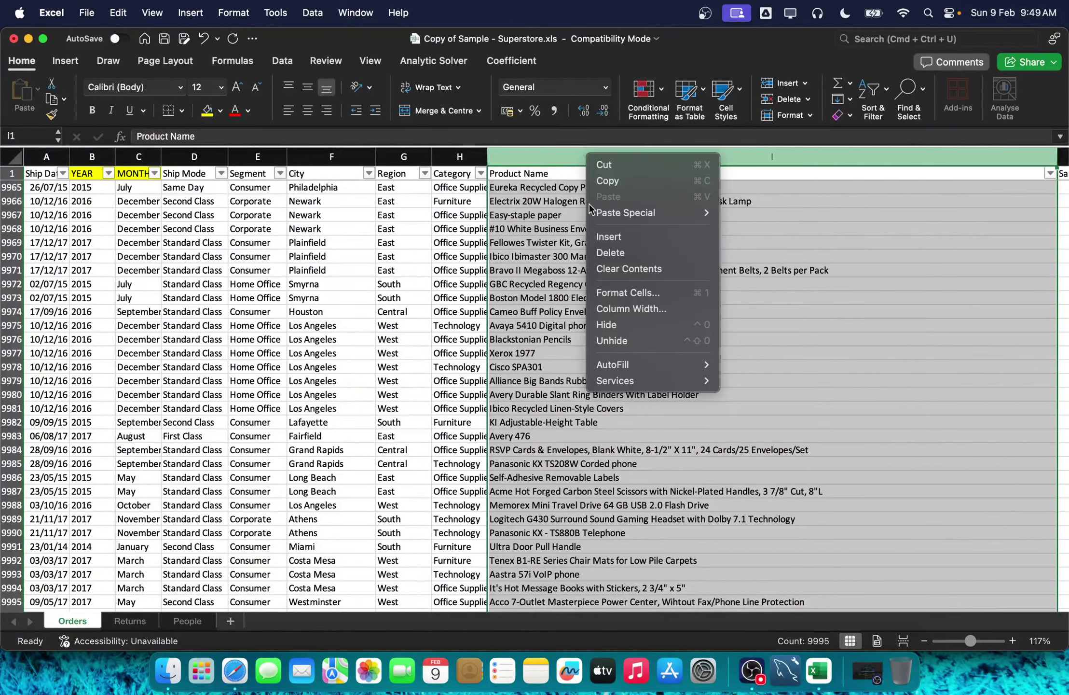
pyautogui.click(612, 252)
pyautogui.click(533, 217)
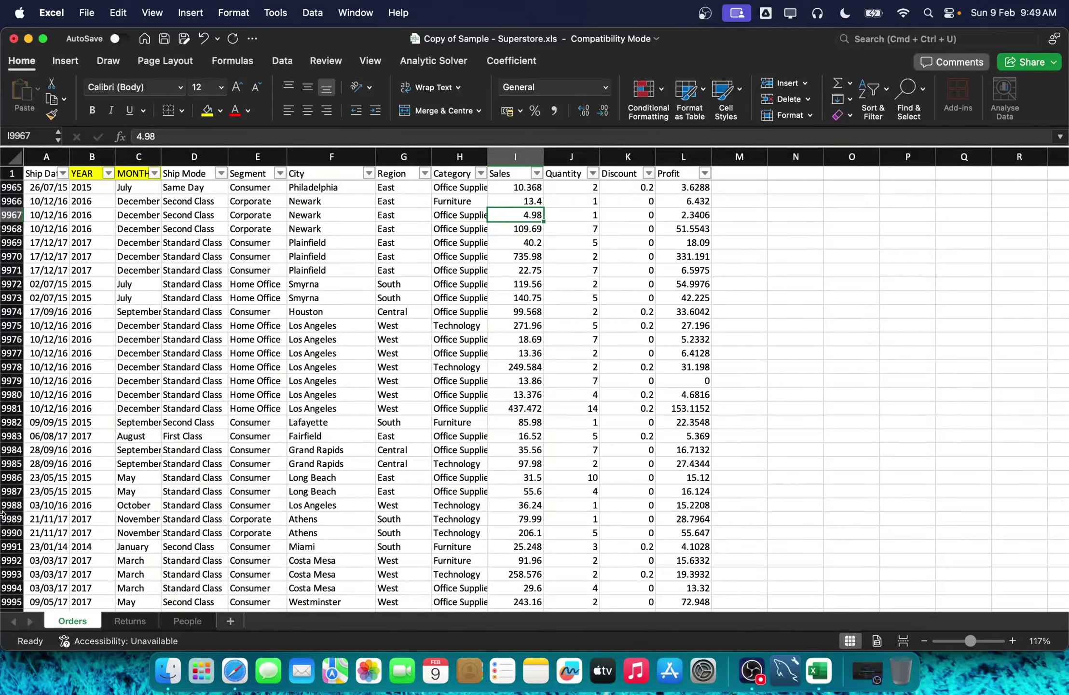
# Step: Review the remaining Orders columns through Profit and look through the rows for the cleaned data's extent
pyautogui.press('Right')
pyautogui.press('Up')
pyautogui.press('Up')
pyautogui.press('Right')
pyautogui.press('Right')
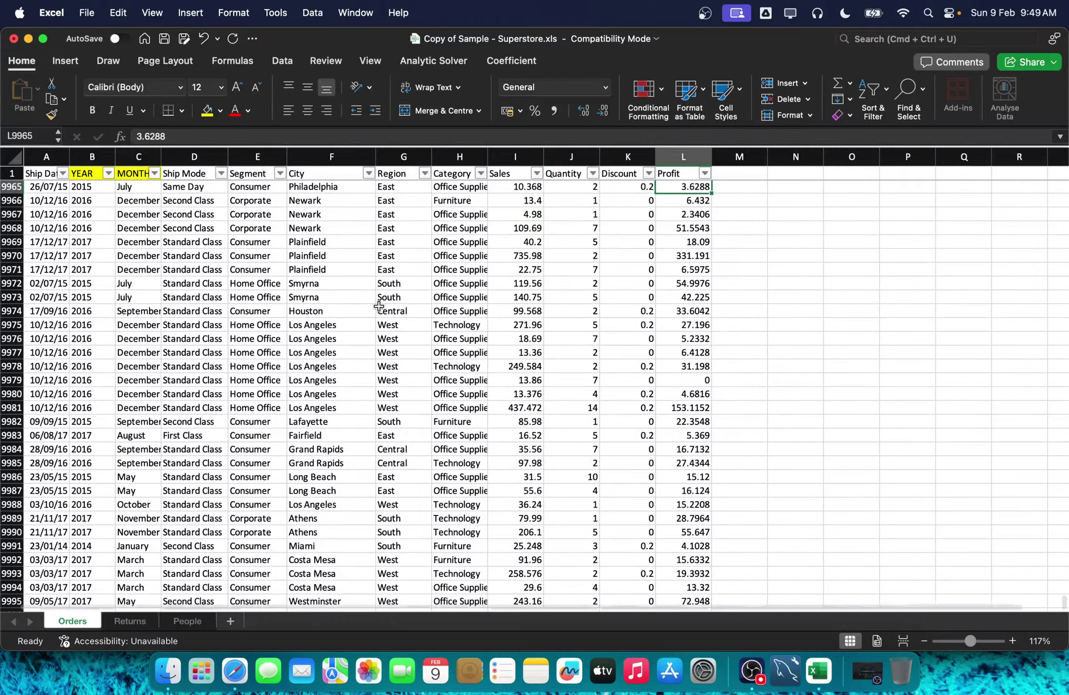
pyautogui.scroll(6, 378, 306)
pyautogui.scroll(-15, 382, 325)
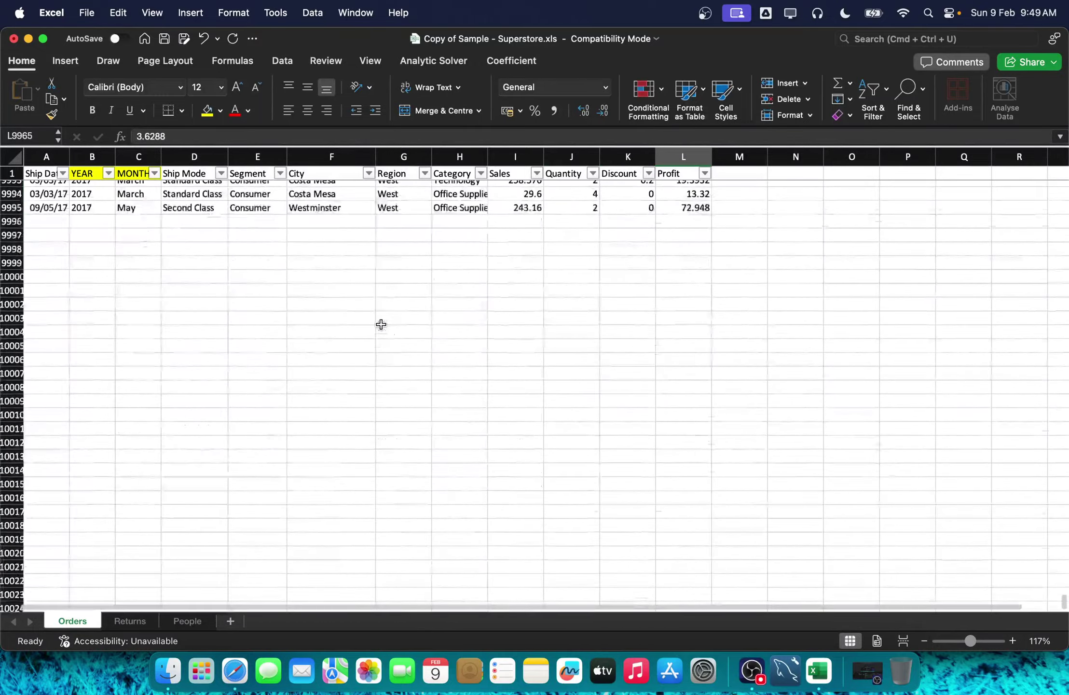
pyautogui.scroll(20, 381, 325)
pyautogui.scroll(20, 381, 324)
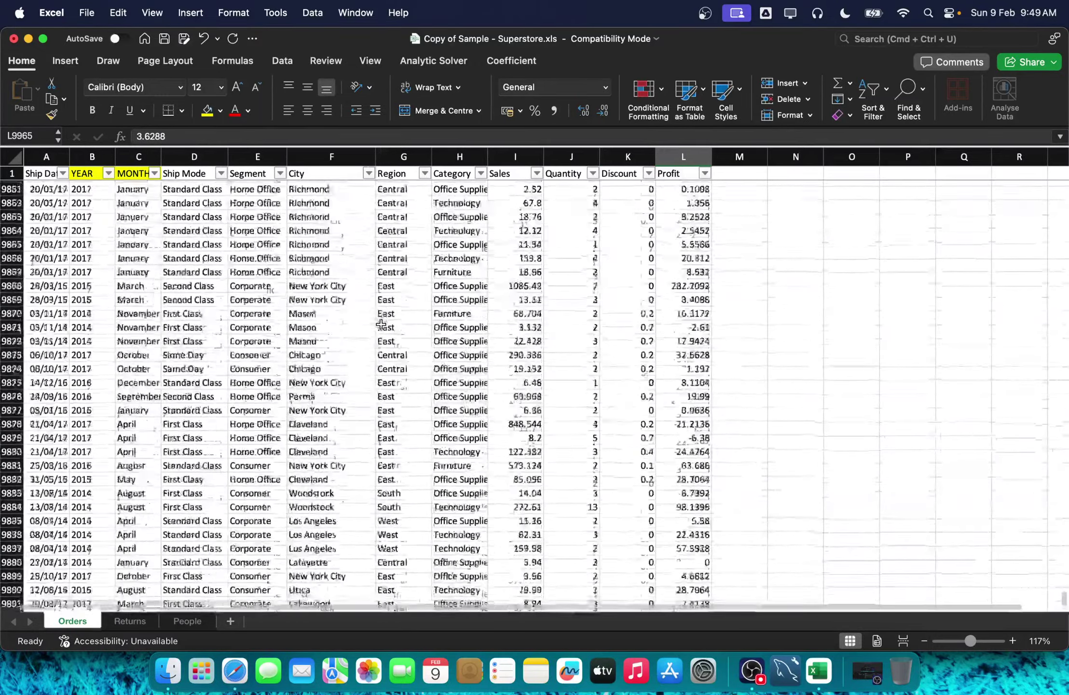
pyautogui.scroll(5, 381, 328)
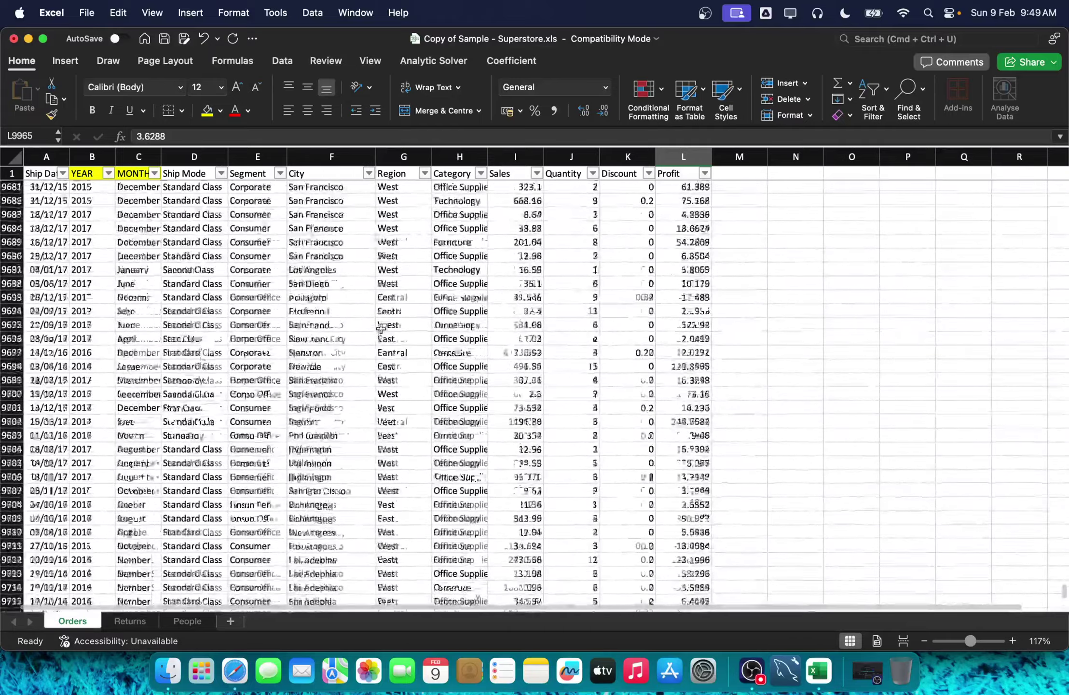
pyautogui.click(681, 174)
pyautogui.click(742, 175)
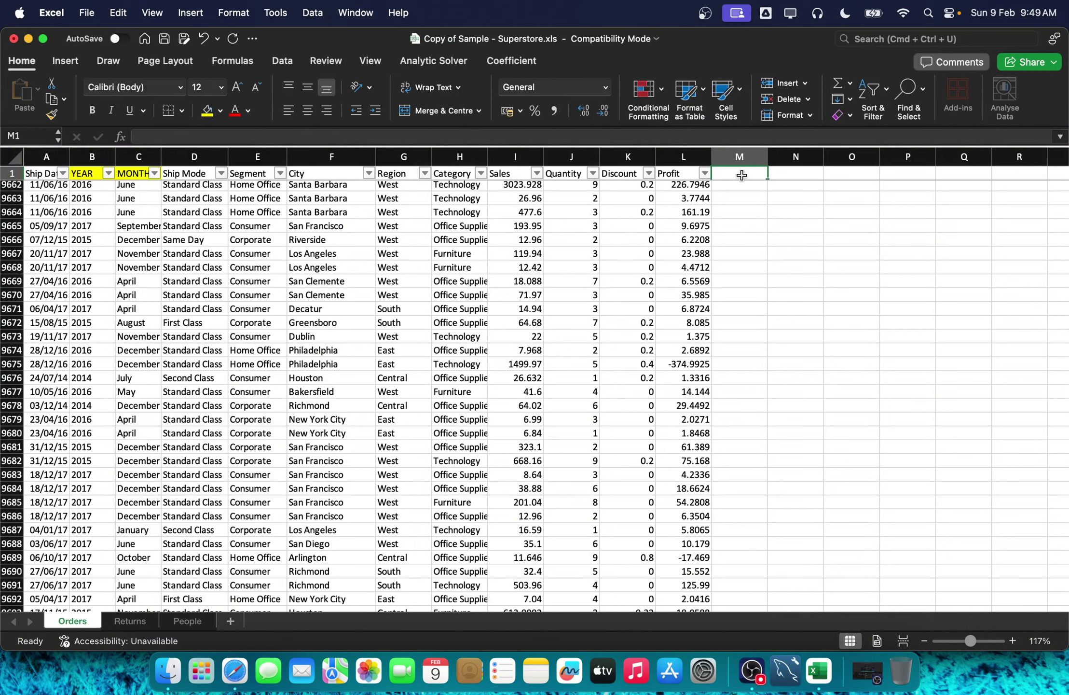
# Step: Select the entire Orders data range and move the Orders sheet to after the People sheet
pyautogui.click(485, 294)
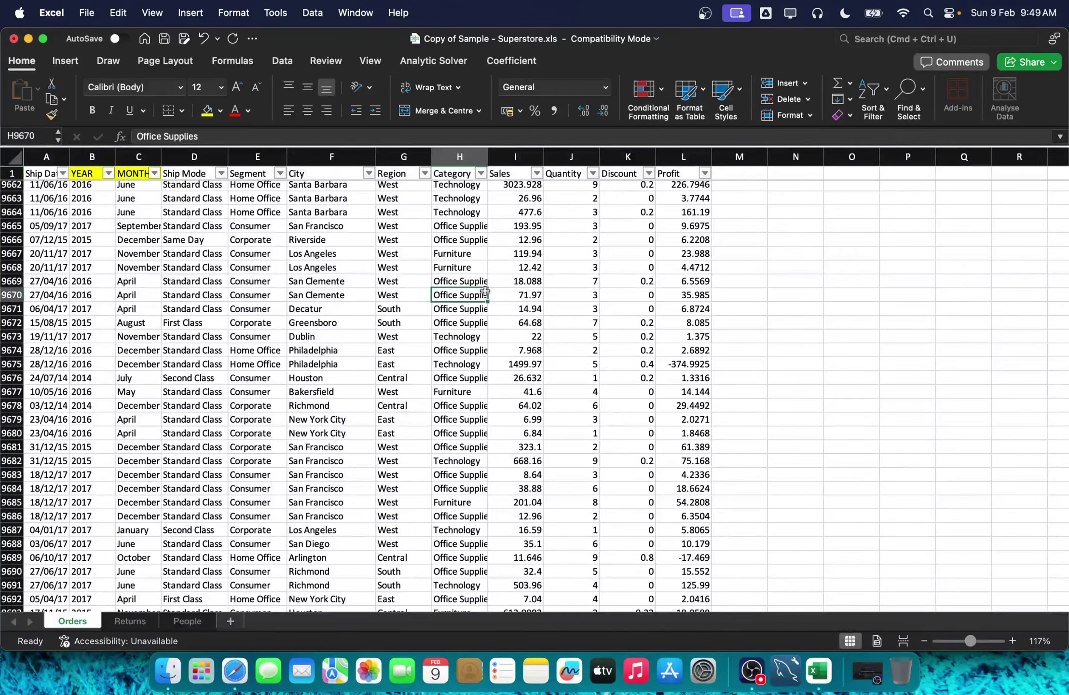
pyautogui.press('super+a')
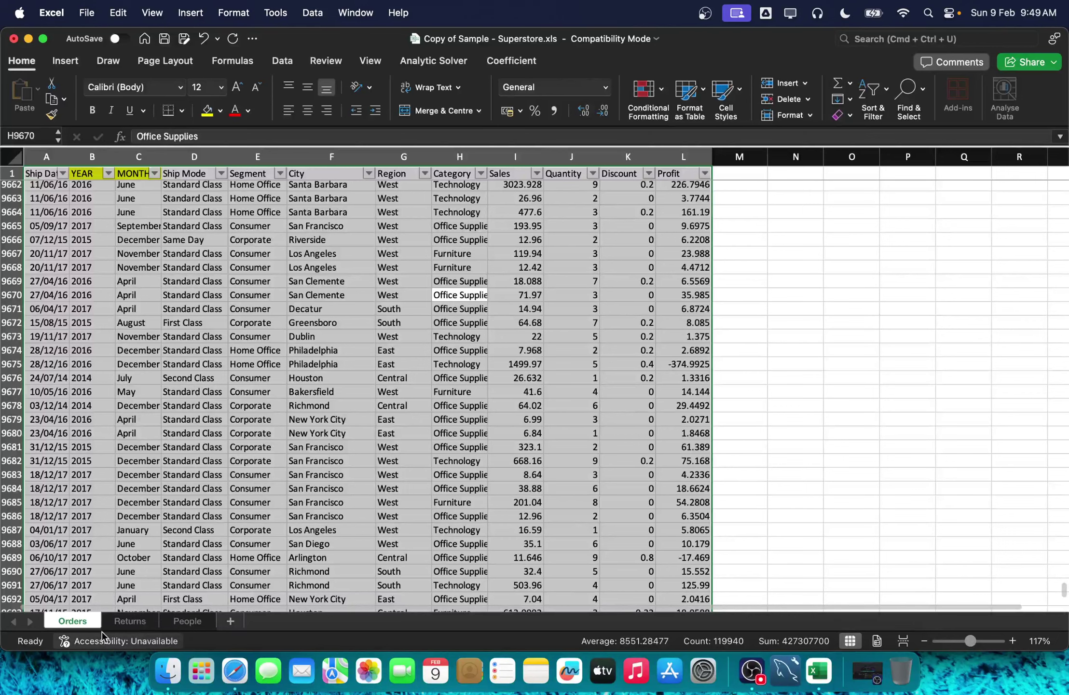
pyautogui.moveTo(226, 619); pyautogui.dragTo(228, 623)
pyautogui.click(296, 464)
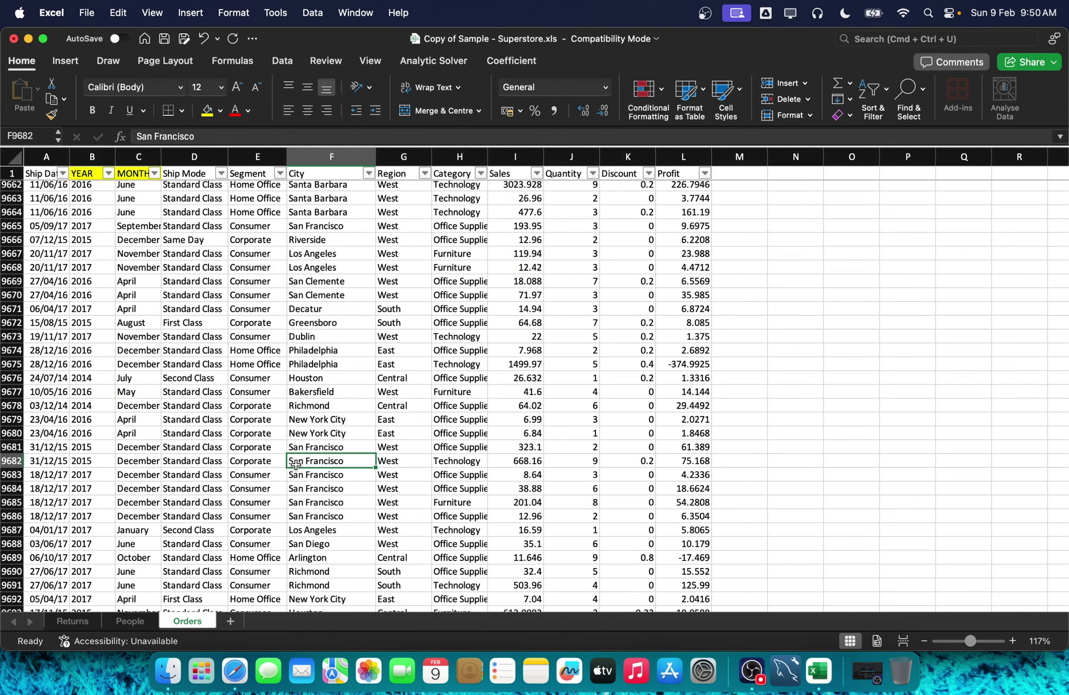
# Step: Add a new blank worksheet after Orders and turn off its gridlines
pyautogui.click(230, 622)
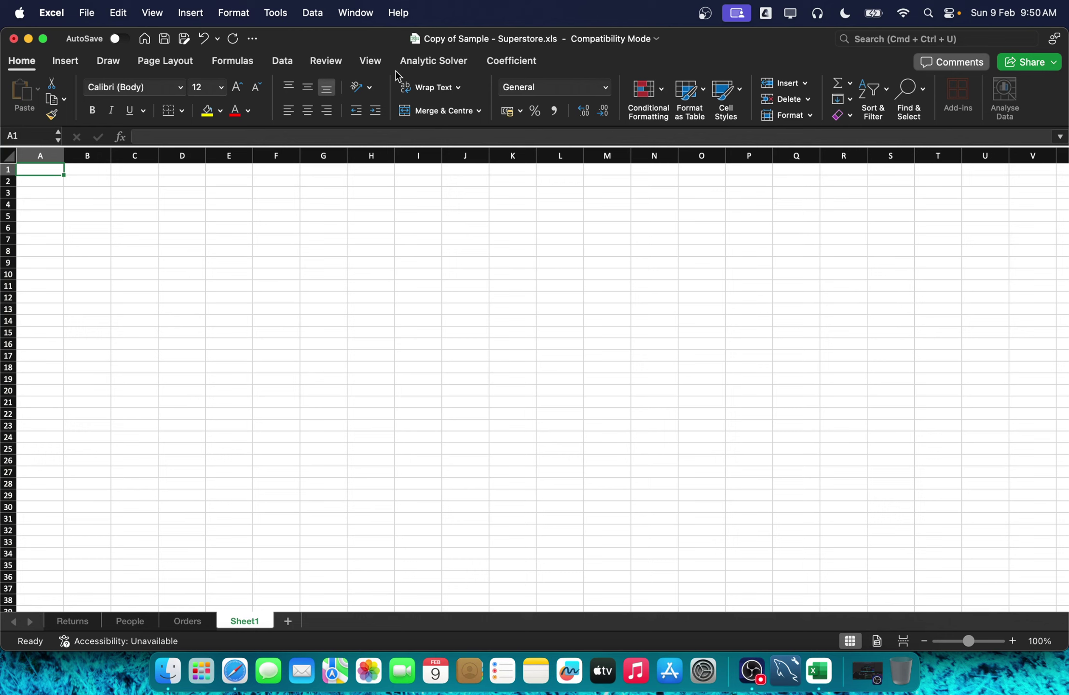
pyautogui.click(379, 68)
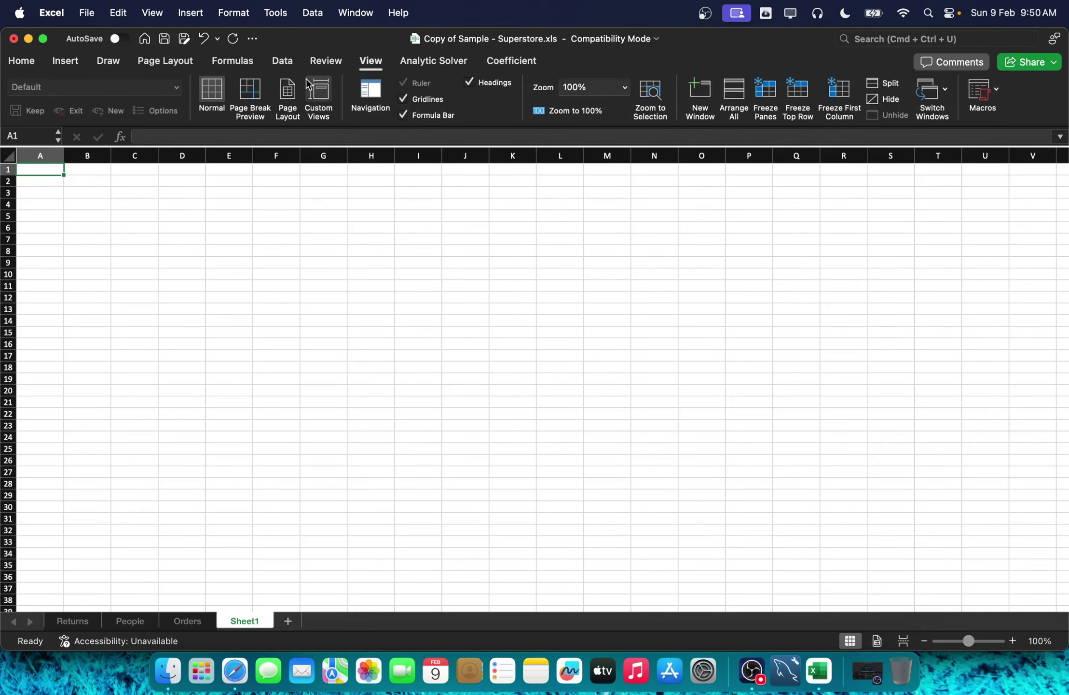
pyautogui.click(442, 101)
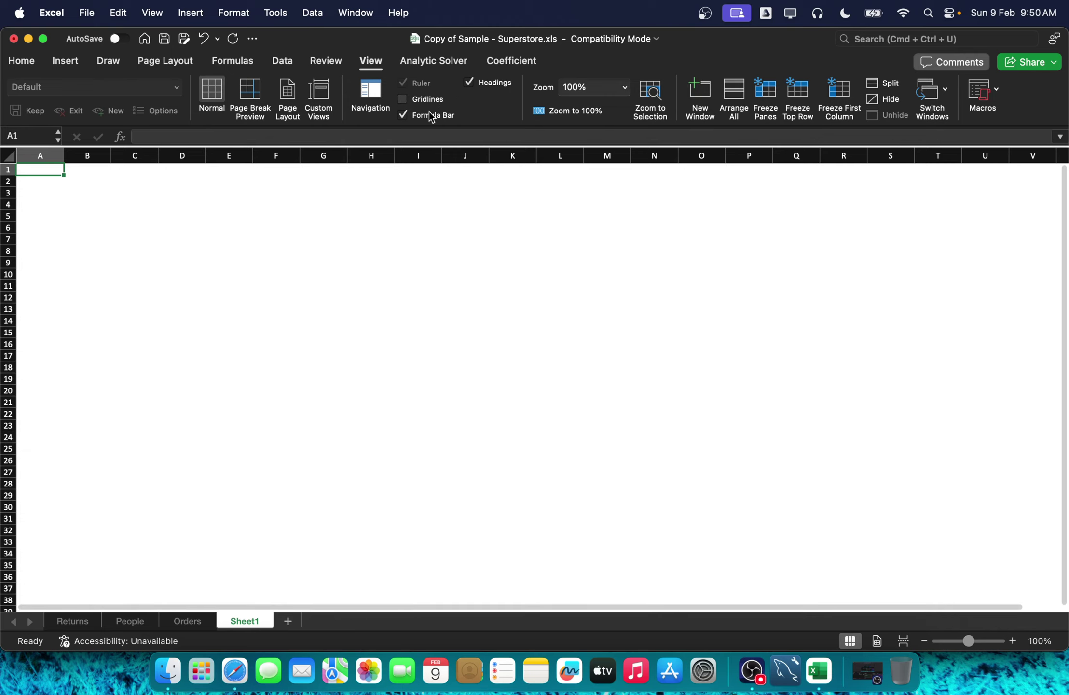
# Step: Narrow columns A and B of the new sheet to slim margins
pyautogui.click(144, 227)
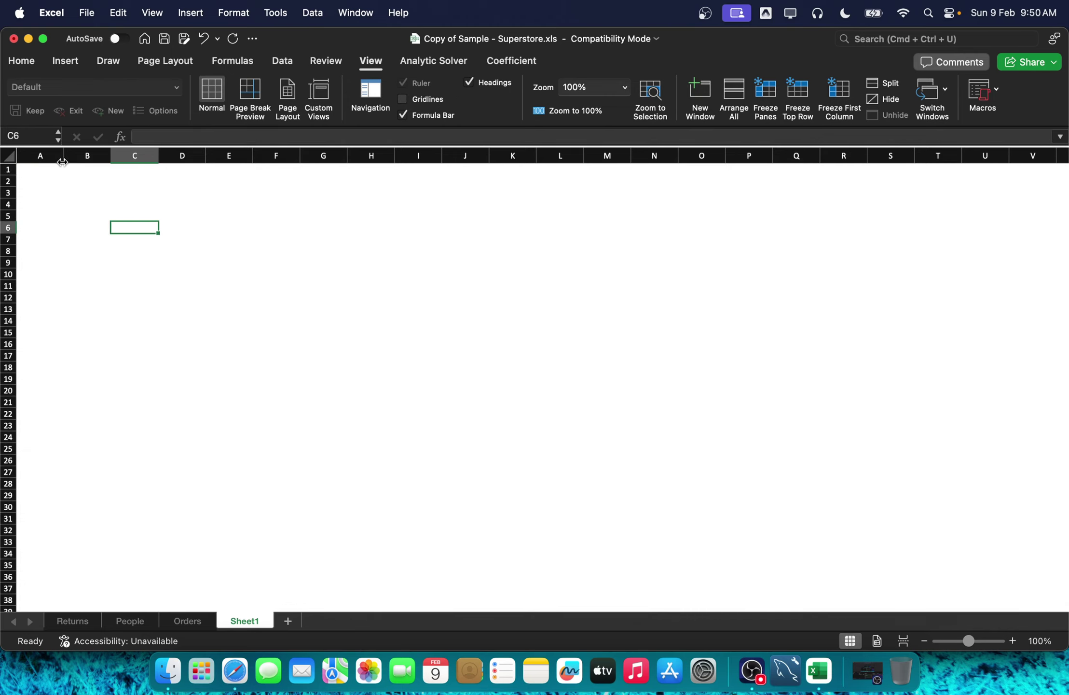
pyautogui.moveTo(63, 156)
pyautogui.mouseDown()
pyautogui.moveTo(31, 160)
pyautogui.moveTo(74, 160)
pyautogui.moveTo(47, 160)
pyautogui.mouseUp()
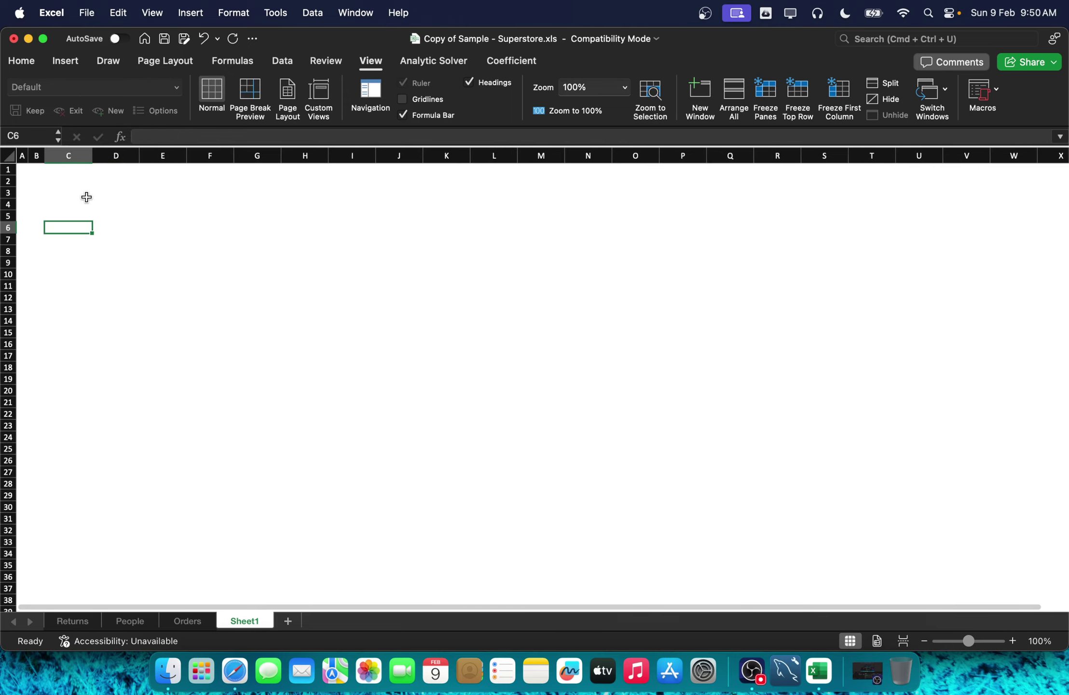
pyautogui.click(86, 197)
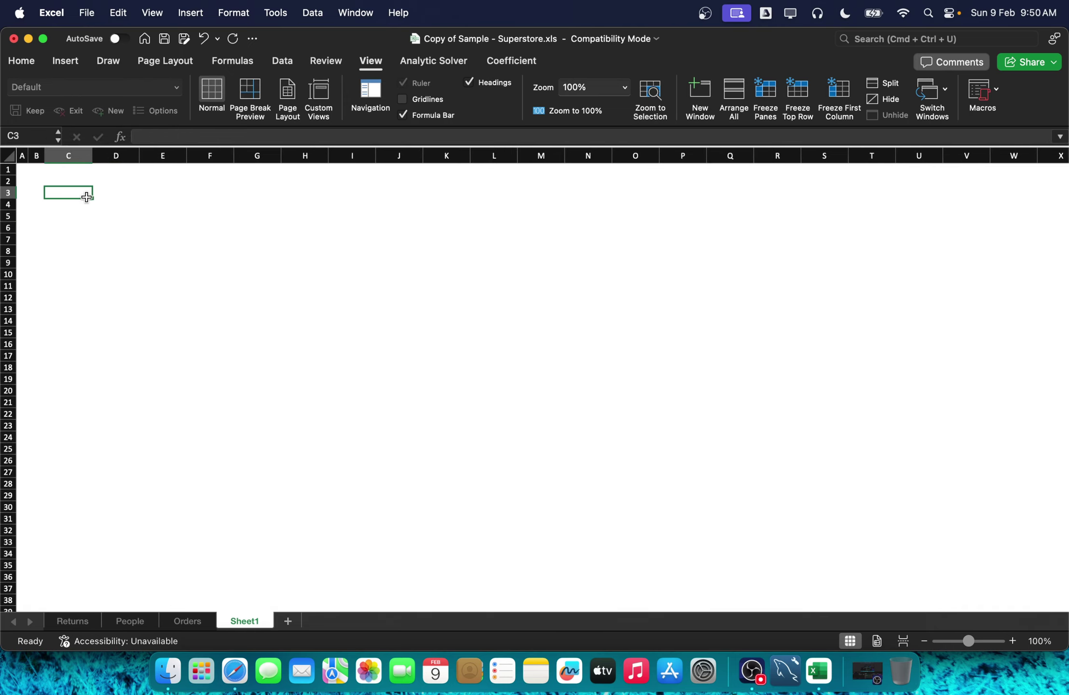
# Step: Fill the entire sheet with a light green theme colour
pyautogui.press('super+a')
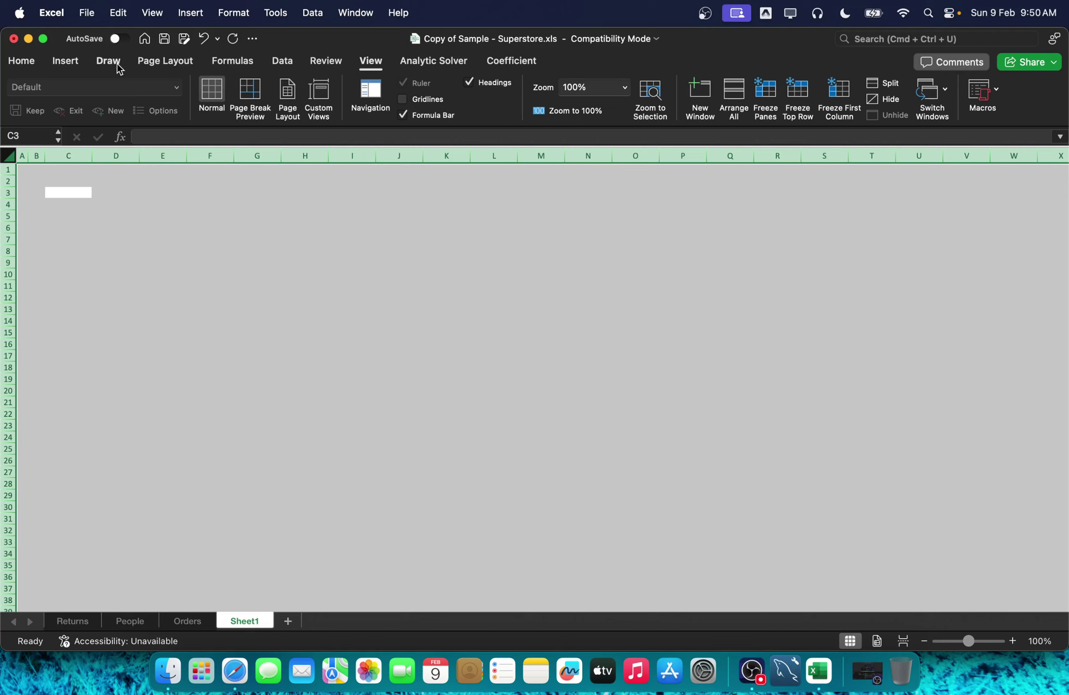
pyautogui.click(73, 64)
pyautogui.click(34, 68)
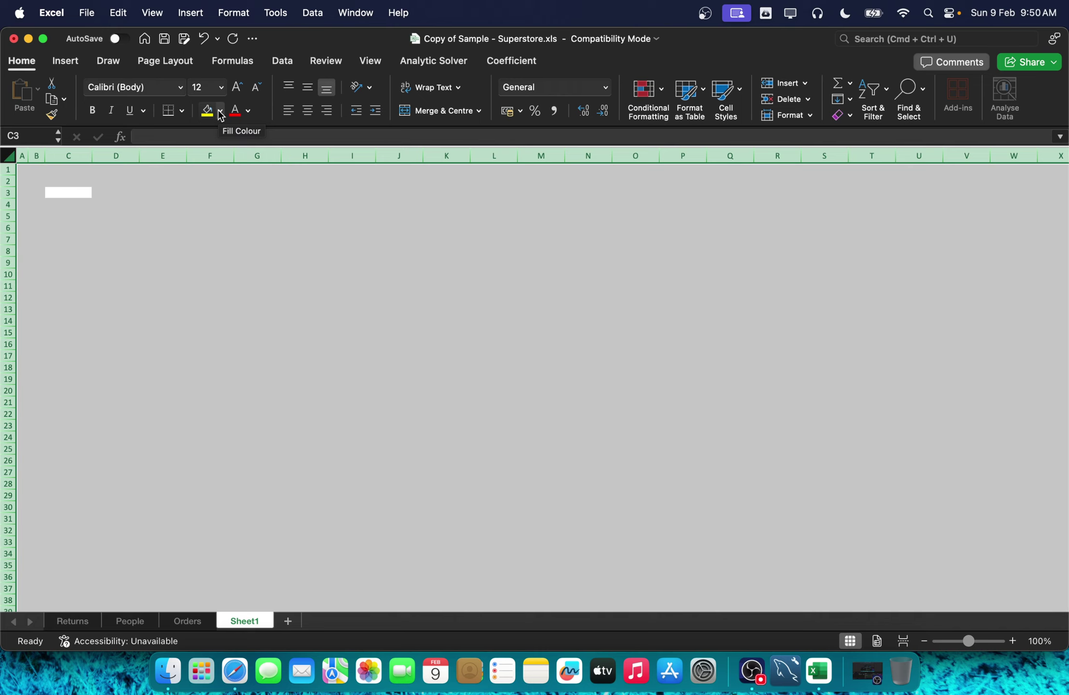
pyautogui.click(221, 114)
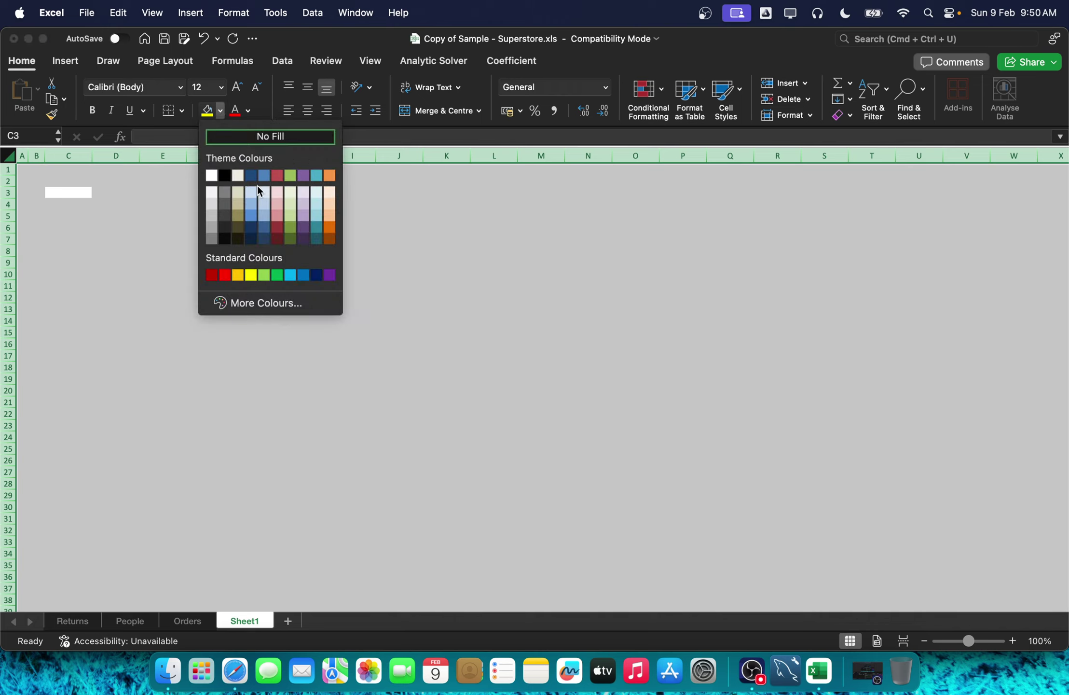
pyautogui.click(331, 215)
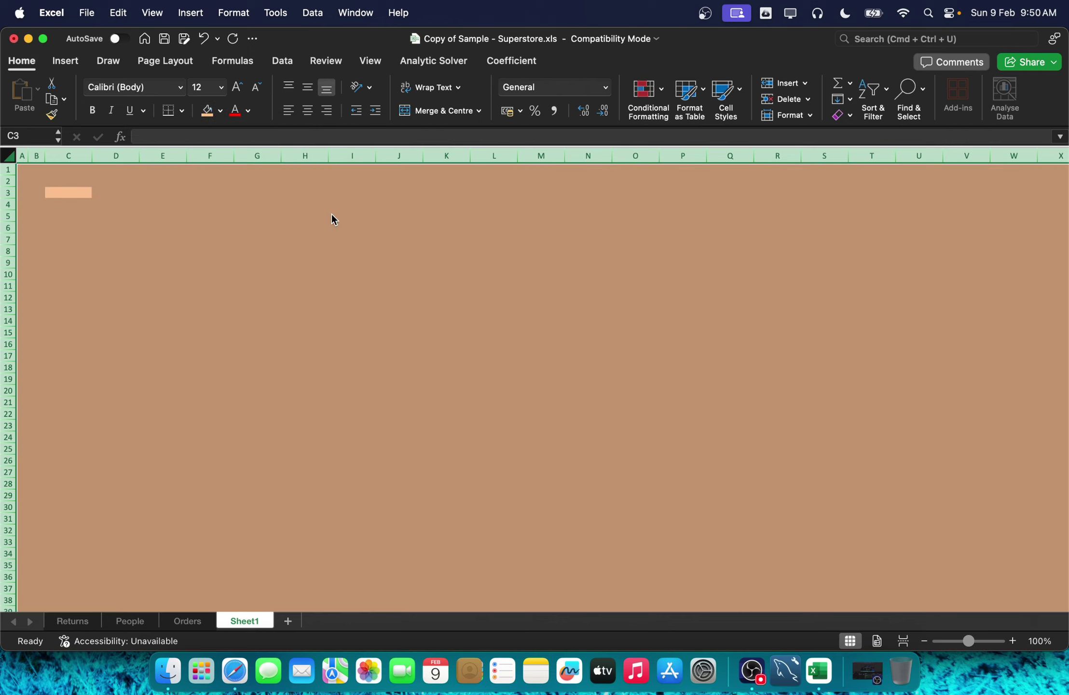
pyautogui.click(221, 111)
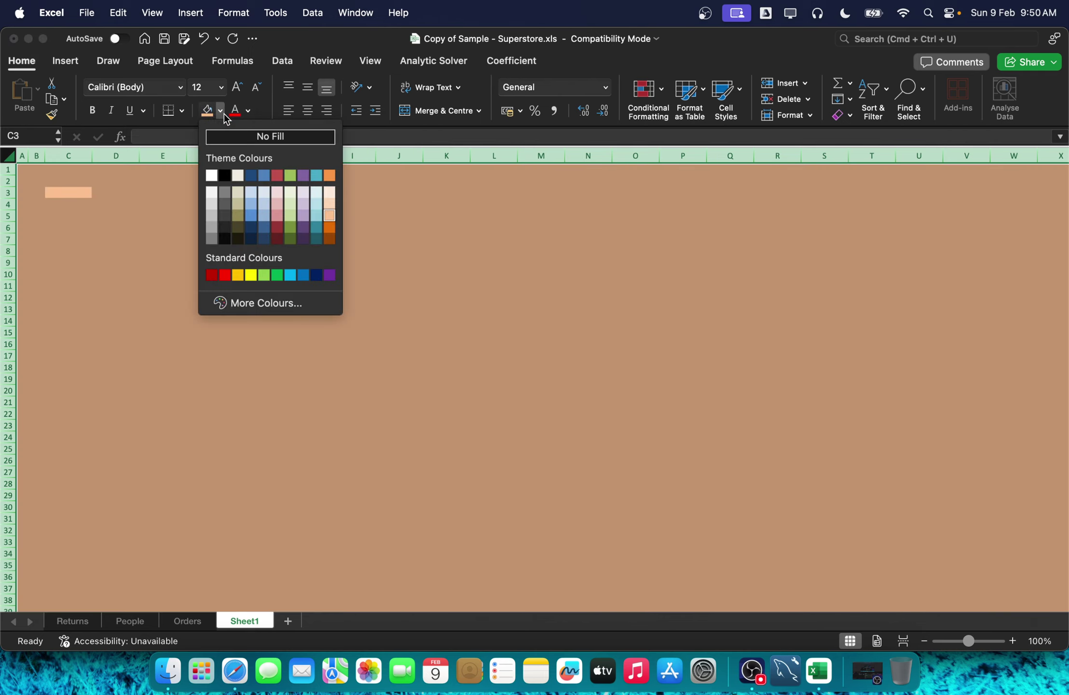
pyautogui.click(291, 209)
# Step: Select cell C2 and save the workbook
pyautogui.click(159, 205)
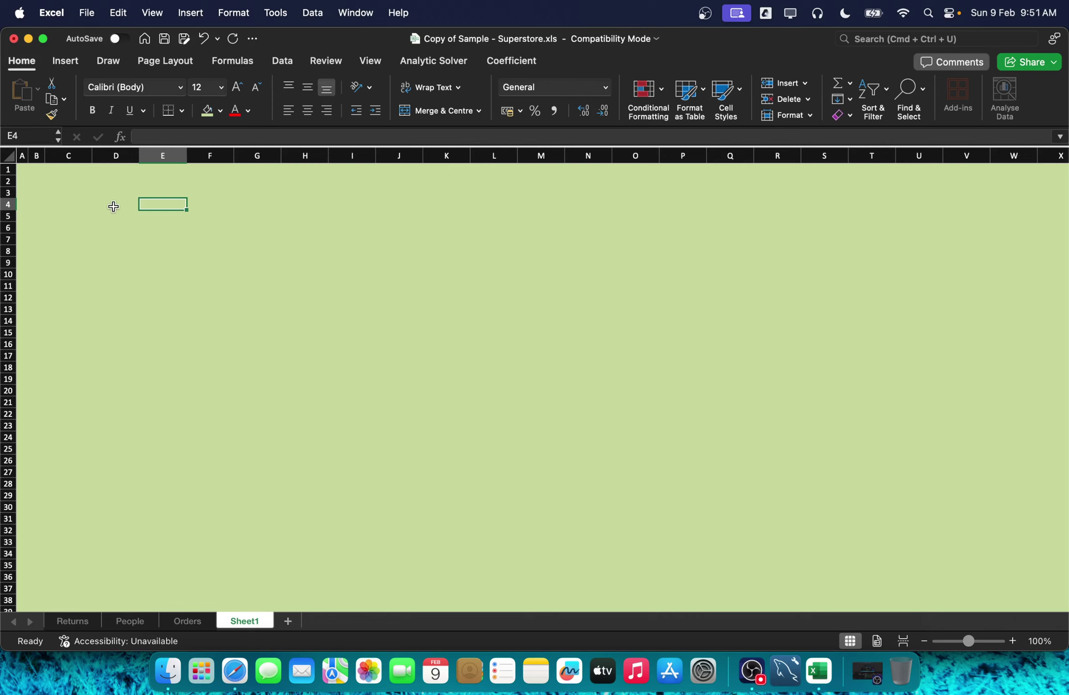
pyautogui.click(68, 181)
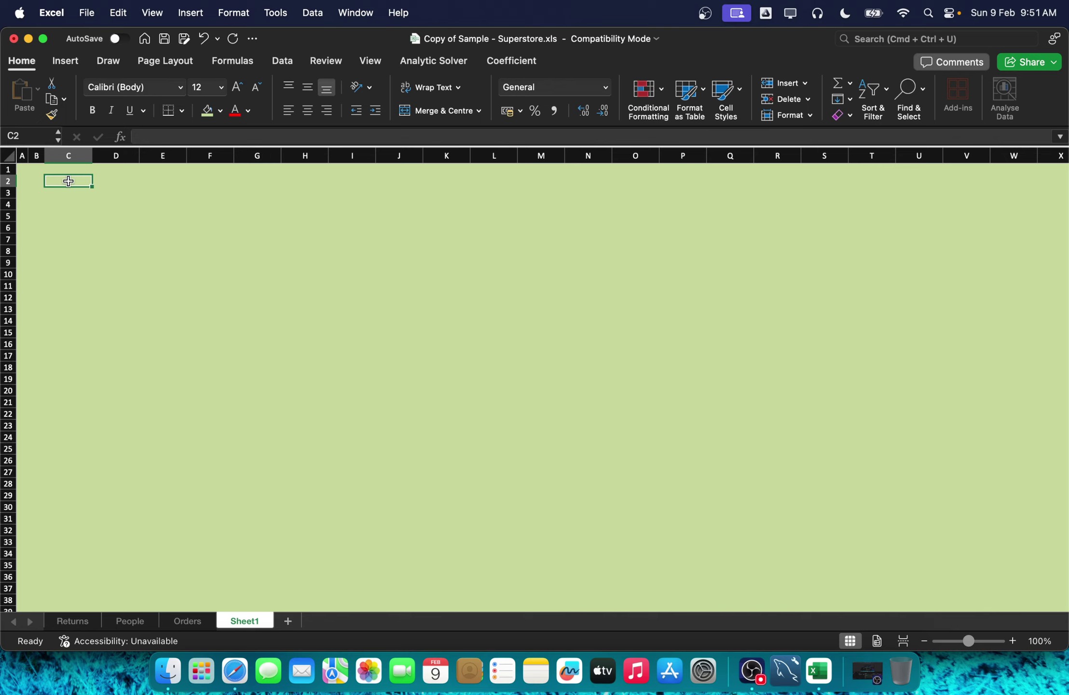
pyautogui.press('super+s')
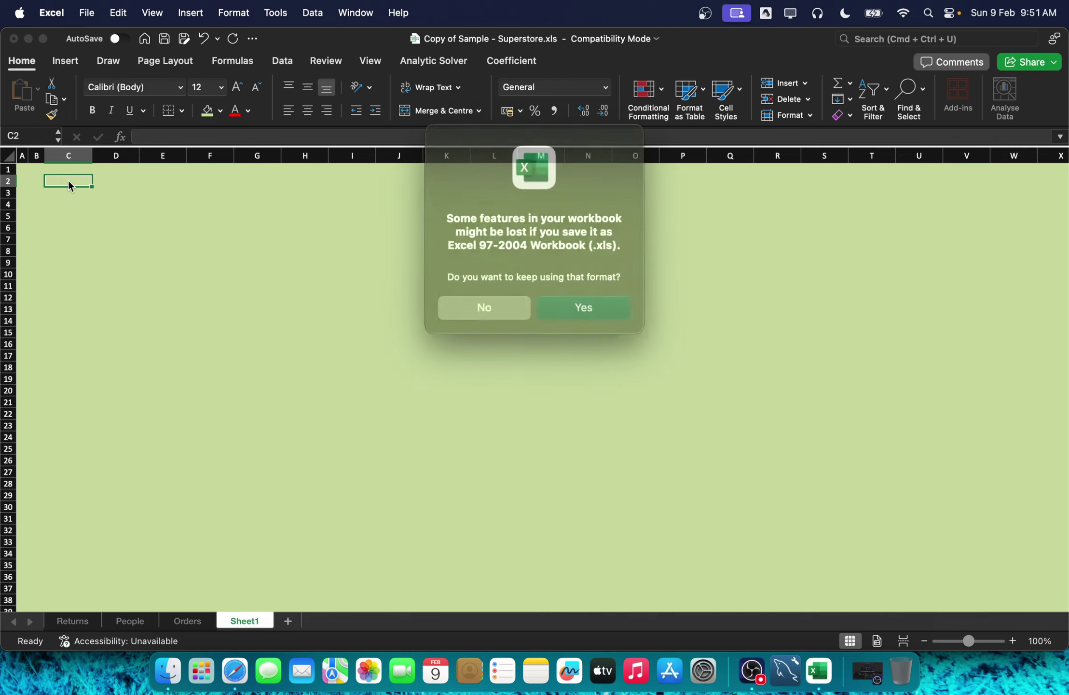
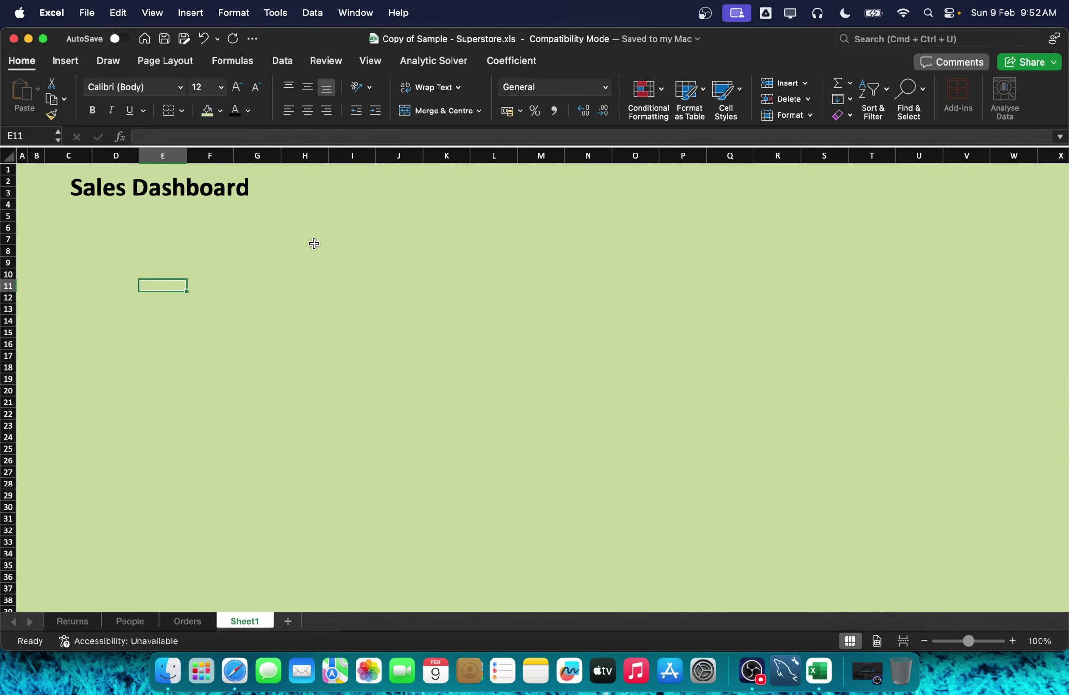
# Step: Switch from the Orders sheet to Kleki in Safari and sketch a small box and a rectangle with an arrow to a larger box
pyautogui.click(192, 623)
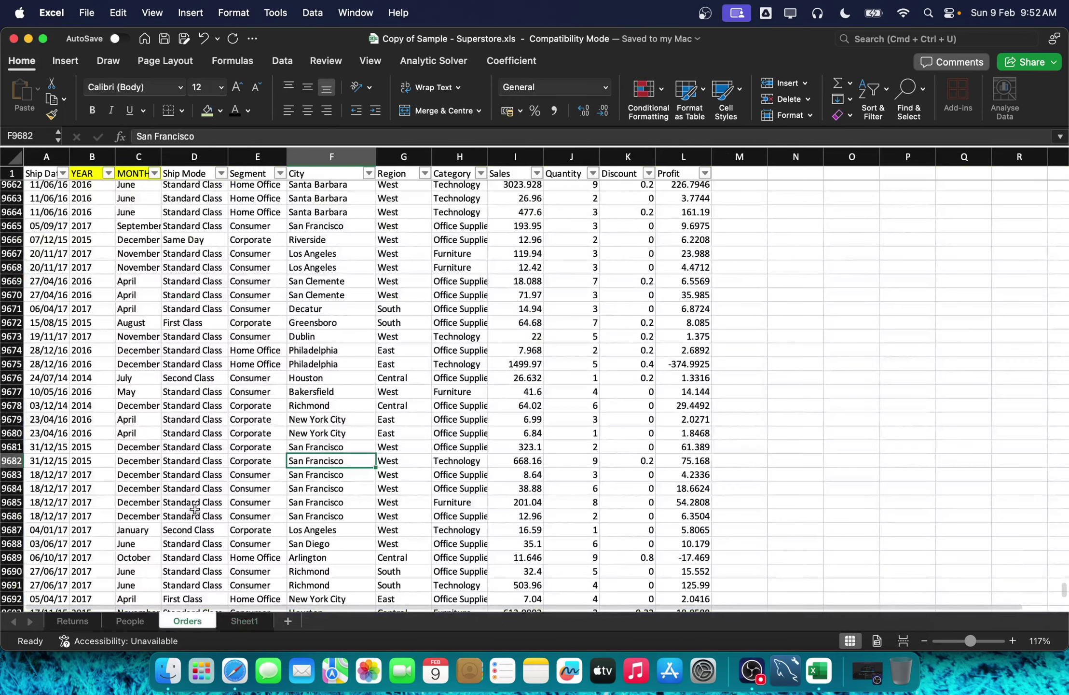
pyautogui.click(198, 447)
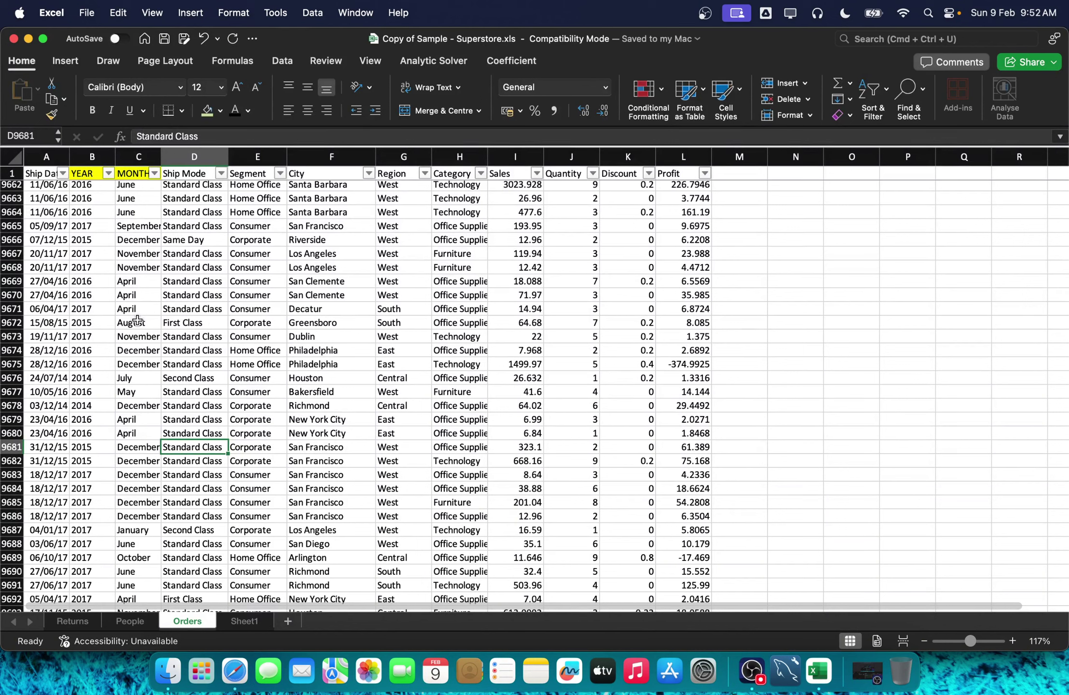
pyautogui.click(234, 671)
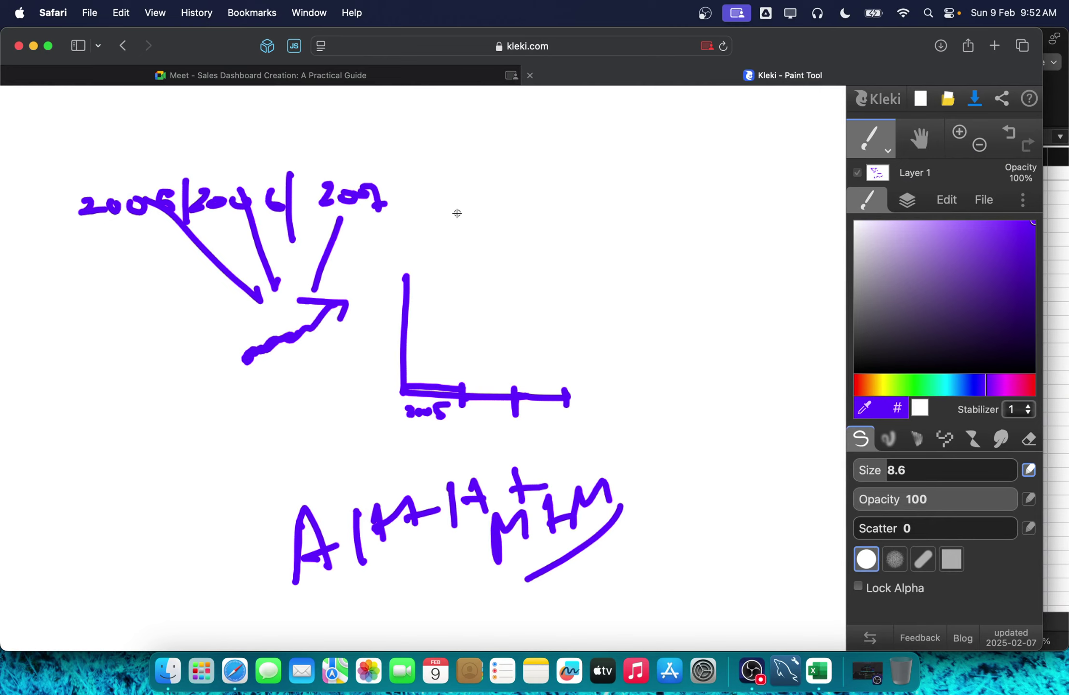
pyautogui.moveTo(479, 215)
pyautogui.mouseDown()
pyautogui.moveTo(523, 239)
pyautogui.moveTo(468, 242)
pyautogui.moveTo(512, 326)
pyautogui.mouseUp()
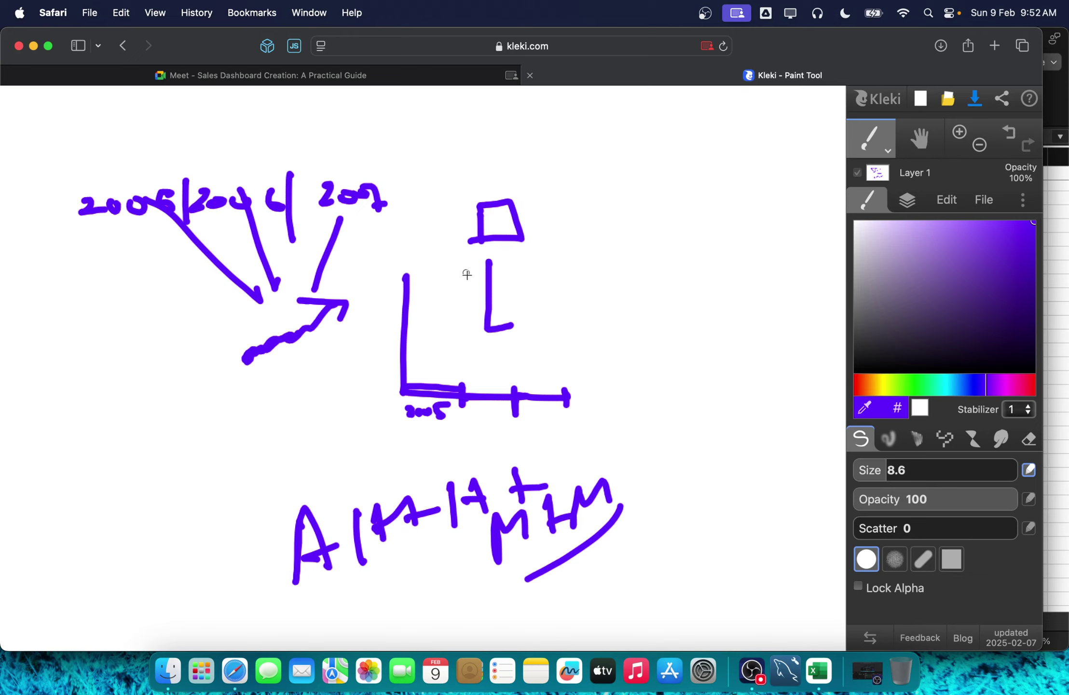
pyautogui.moveTo(566, 254)
pyautogui.mouseDown()
pyautogui.moveTo(569, 303)
pyautogui.moveTo(621, 391)
pyautogui.moveTo(628, 453)
pyautogui.mouseUp()
pyautogui.moveTo(625, 343)
pyautogui.mouseDown()
pyautogui.moveTo(733, 458)
pyautogui.moveTo(630, 467)
pyautogui.mouseUp()
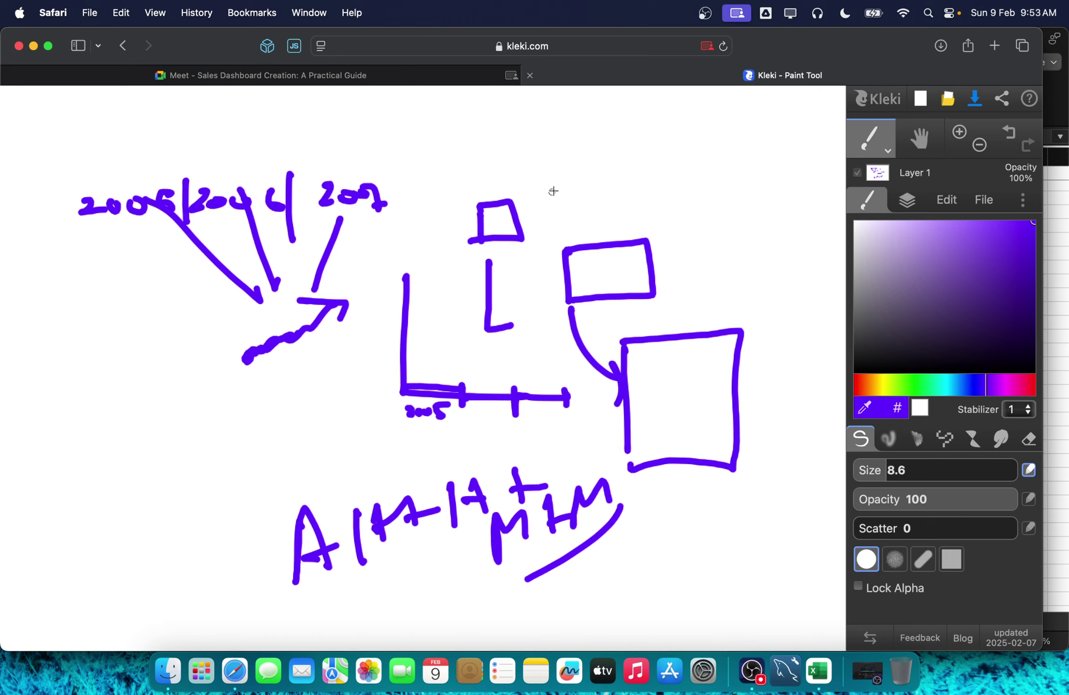
# Step: Handwrite "VBA" above the sketched boxes on the canvas
pyautogui.moveTo(533, 167); pyautogui.dragTo(585, 137)
pyautogui.moveTo(590, 140); pyautogui.dragTo(597, 186)
pyautogui.moveTo(588, 140)
pyautogui.mouseDown()
pyautogui.moveTo(609, 191)
pyautogui.moveTo(632, 196)
pyautogui.mouseUp()
pyautogui.moveTo(630, 193)
pyautogui.mouseDown()
pyautogui.moveTo(679, 189)
pyautogui.moveTo(652, 171)
pyautogui.mouseUp()
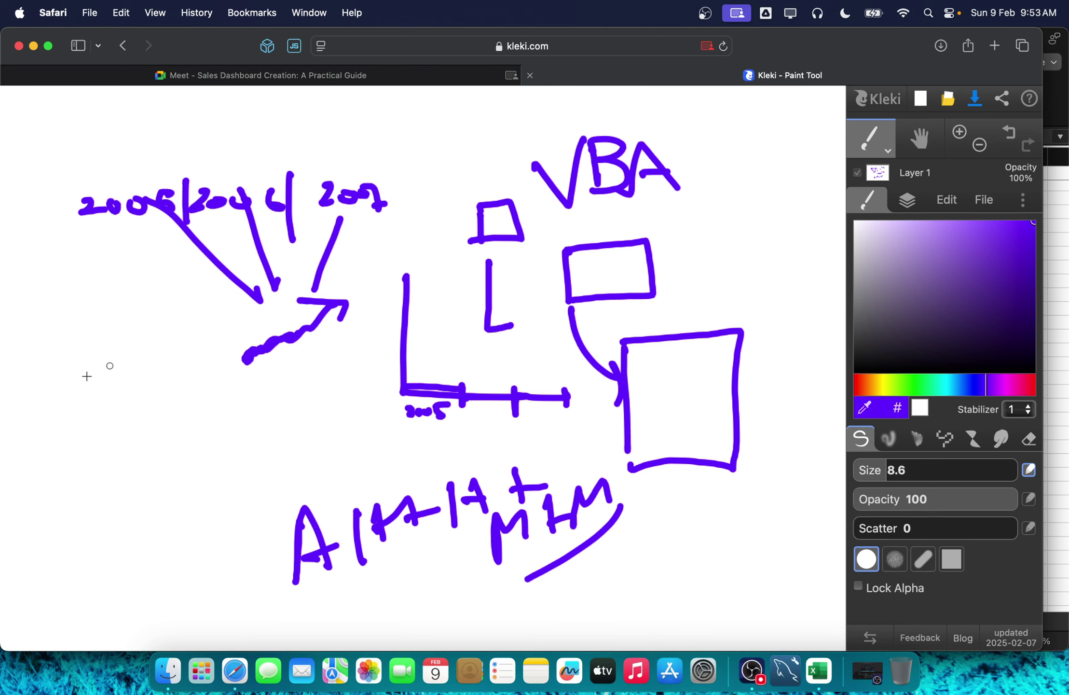
# Step: Sketch a wide strip below the slanted arrow, split it into segments with vertical lines and mark dots in it
pyautogui.moveTo(54, 422)
pyautogui.mouseDown()
pyautogui.moveTo(213, 465)
pyautogui.moveTo(41, 427)
pyautogui.moveTo(102, 471)
pyautogui.mouseUp()
pyautogui.moveTo(122, 429); pyautogui.dragTo(138, 474)
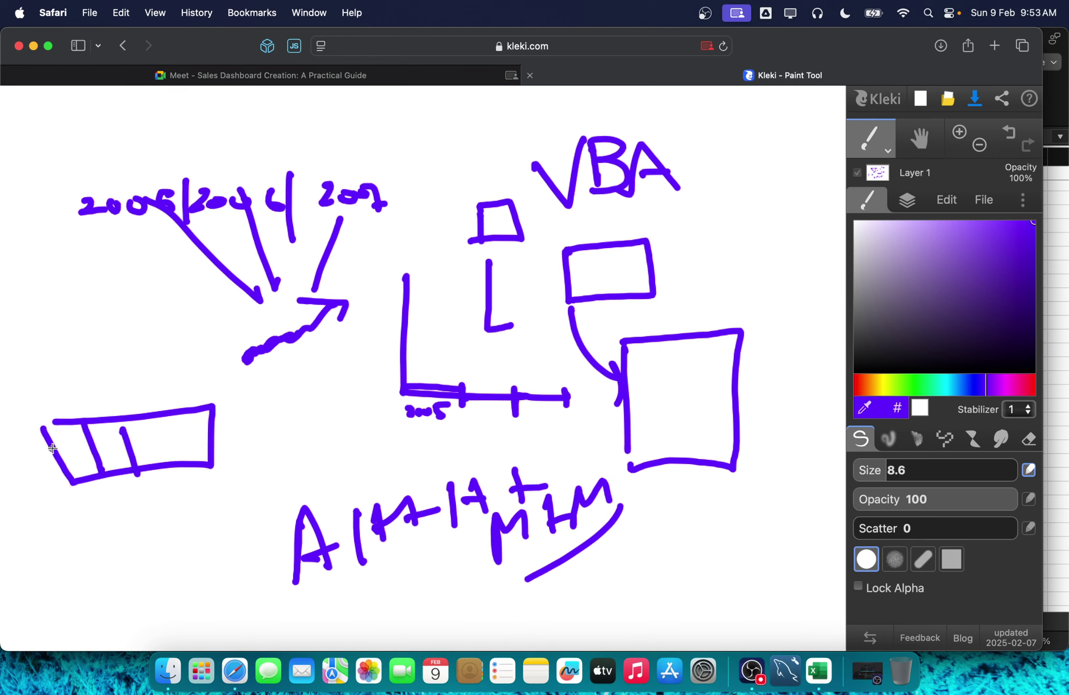
pyautogui.click(60, 448)
pyautogui.click(94, 438)
pyautogui.moveTo(160, 413); pyautogui.dragTo(169, 468)
pyautogui.moveTo(185, 416); pyautogui.dragTo(188, 465)
# Step: Handwrite "VBA" below the segmented strip and "slices" beside it
pyautogui.moveTo(73, 510)
pyautogui.mouseDown()
pyautogui.moveTo(77, 522)
pyautogui.moveTo(99, 497)
pyautogui.mouseUp()
pyautogui.moveTo(114, 498); pyautogui.dragTo(115, 535)
pyautogui.moveTo(115, 499)
pyautogui.mouseDown()
pyautogui.moveTo(133, 514)
pyautogui.moveTo(119, 526)
pyautogui.mouseUp()
pyautogui.moveTo(133, 522)
pyautogui.mouseDown()
pyautogui.moveTo(159, 518)
pyautogui.moveTo(164, 502)
pyautogui.mouseUp()
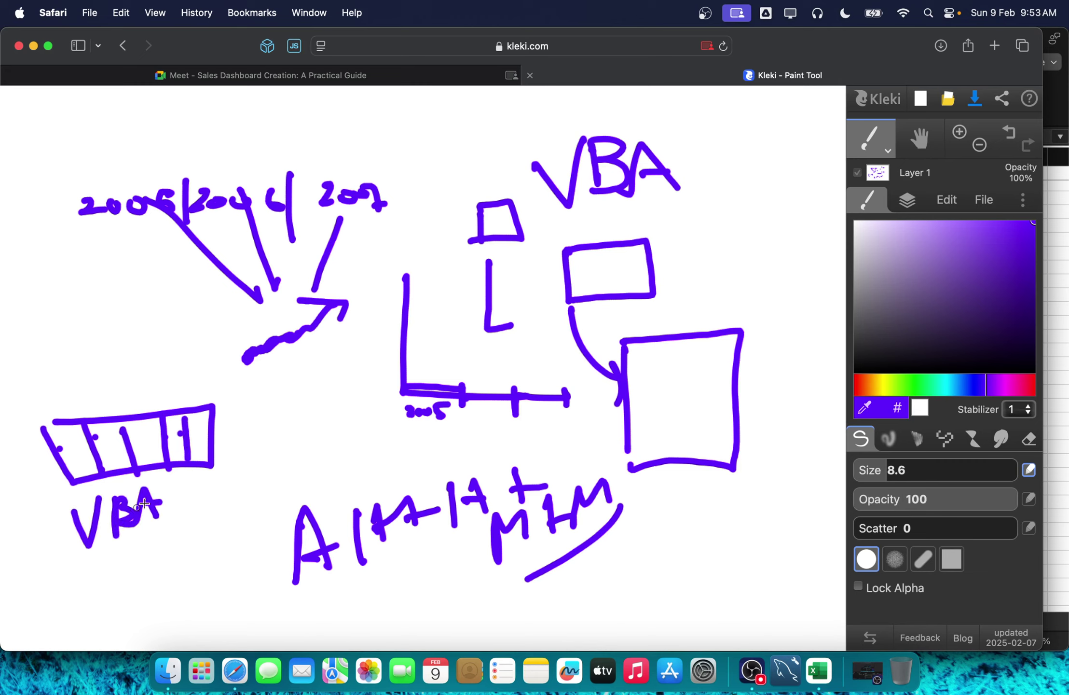
pyautogui.moveTo(226, 441); pyautogui.dragTo(214, 455)
pyautogui.moveTo(209, 464)
pyautogui.mouseDown()
pyautogui.moveTo(215, 486)
pyautogui.moveTo(330, 440)
pyautogui.moveTo(351, 456)
pyautogui.moveTo(305, 484)
pyautogui.mouseUp()
pyautogui.click(284, 454)
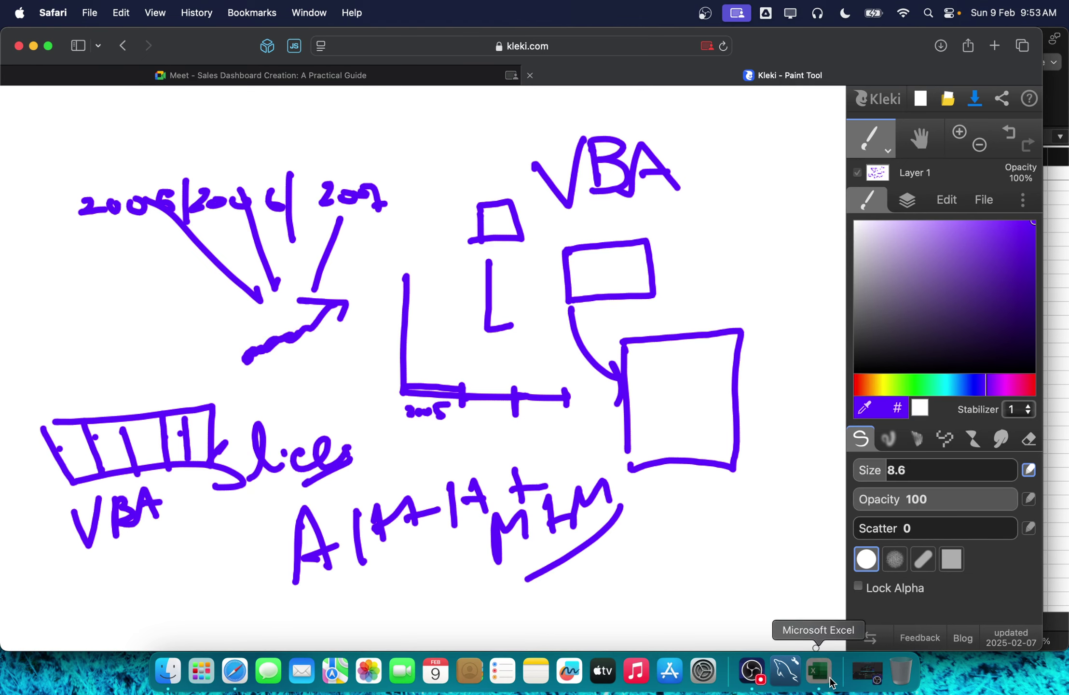
# Step: Switch back to Excel and rename Sheet1 as Dashboard
pyautogui.click(819, 670)
pyautogui.click(245, 620)
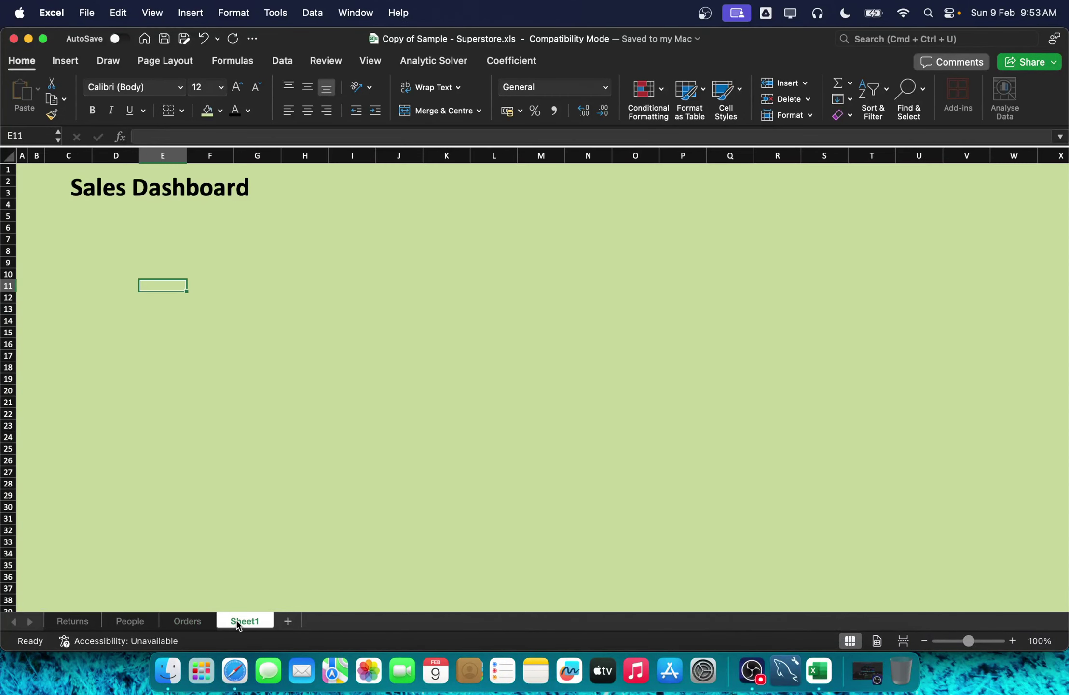
pyautogui.doubleClick(237, 621)
pyautogui.write('D')
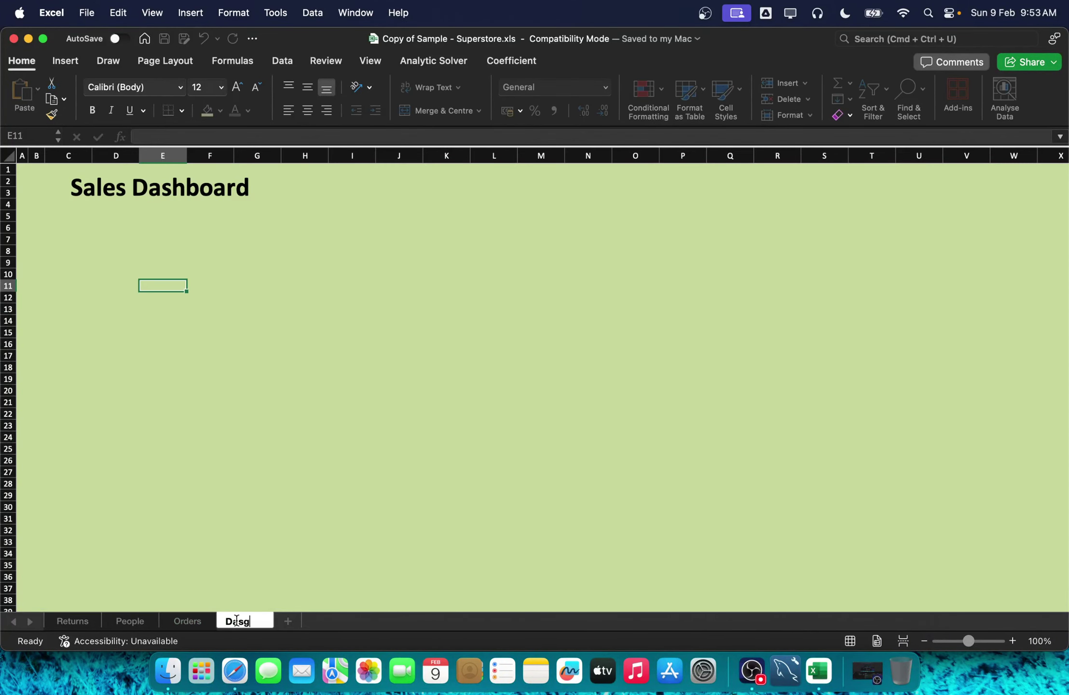
pyautogui.write('ashboard')
pyautogui.press('Return')
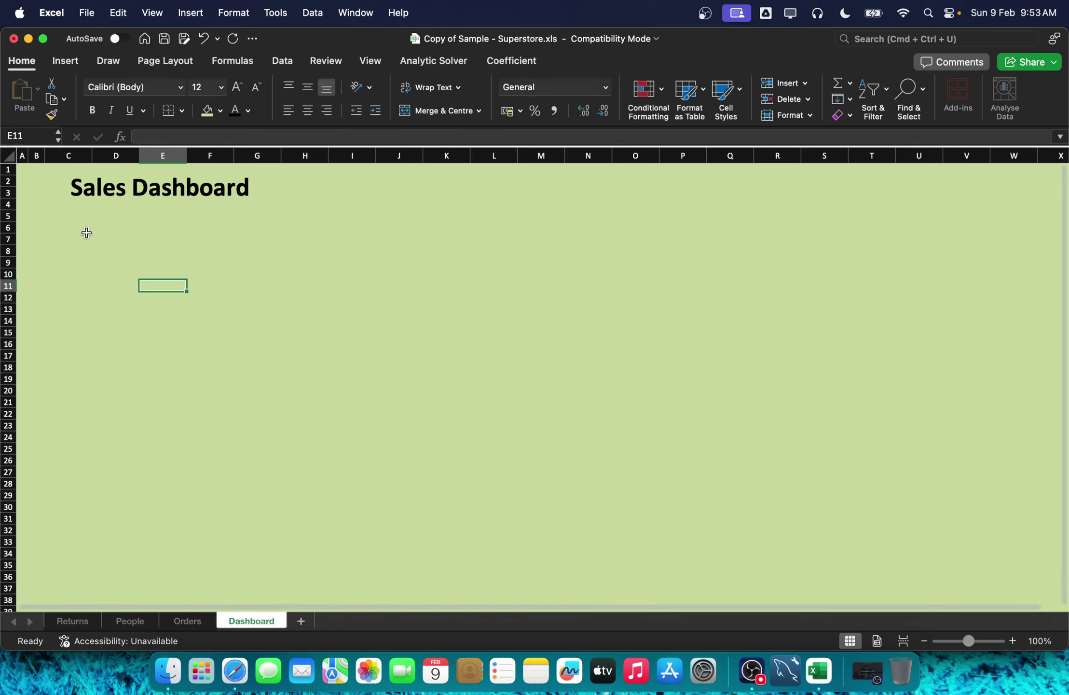
# Step: Create a pivot table on a new worksheet from the full Orders data range A1:L9995
pyautogui.click(86, 228)
pyautogui.click(63, 63)
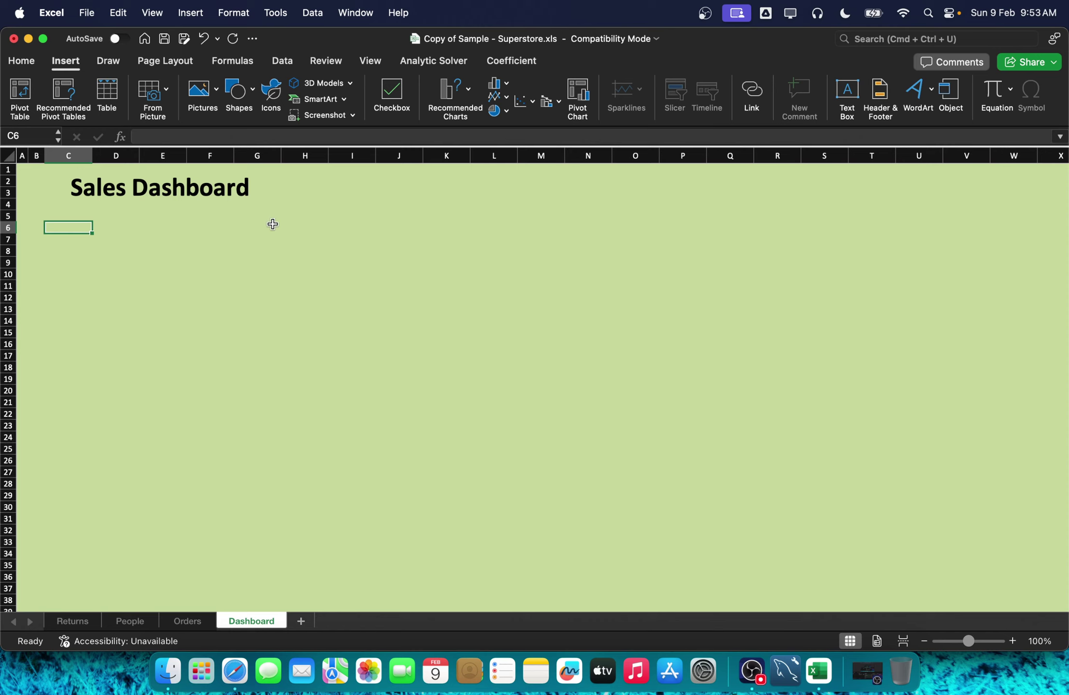
pyautogui.press('Right')
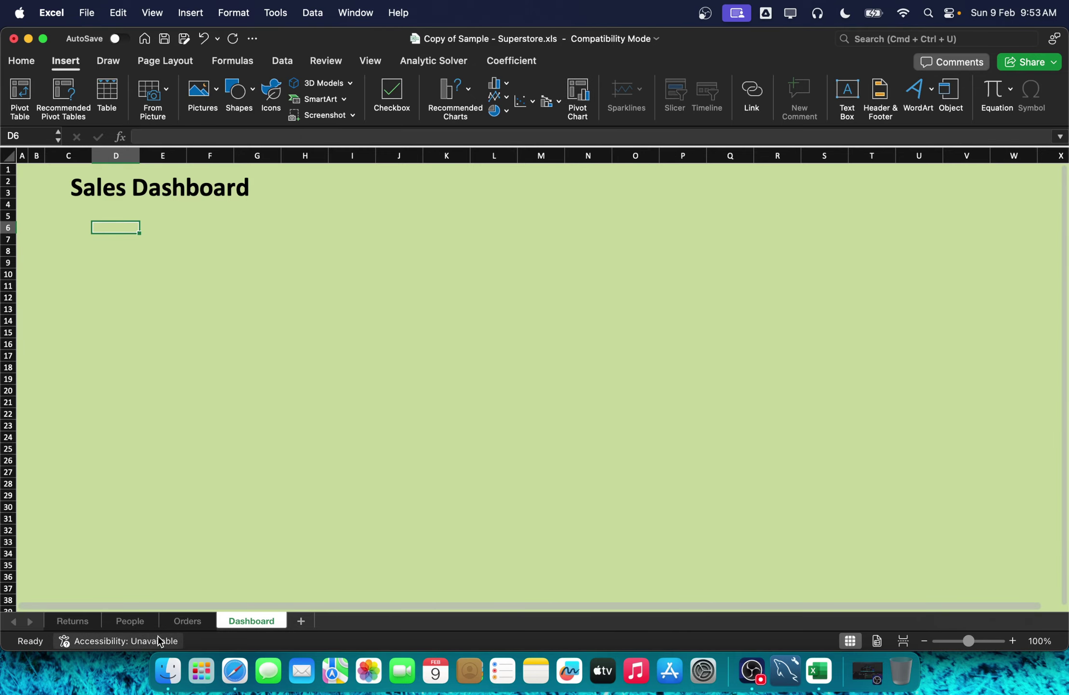
pyautogui.click(187, 620)
pyautogui.click(439, 366)
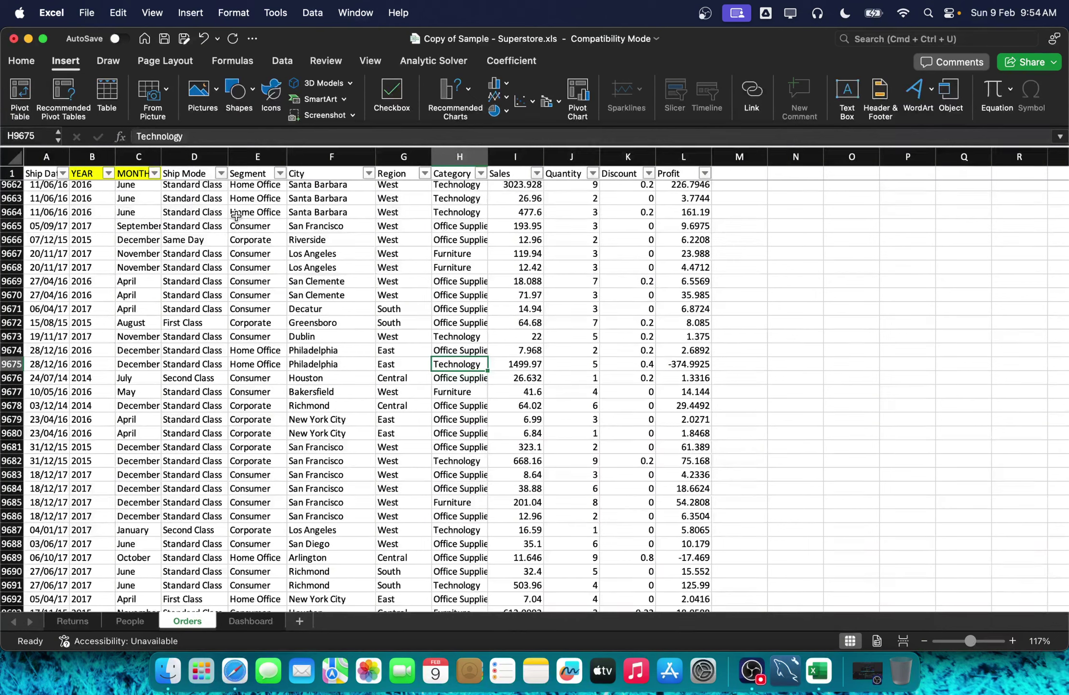
pyautogui.click(331, 269)
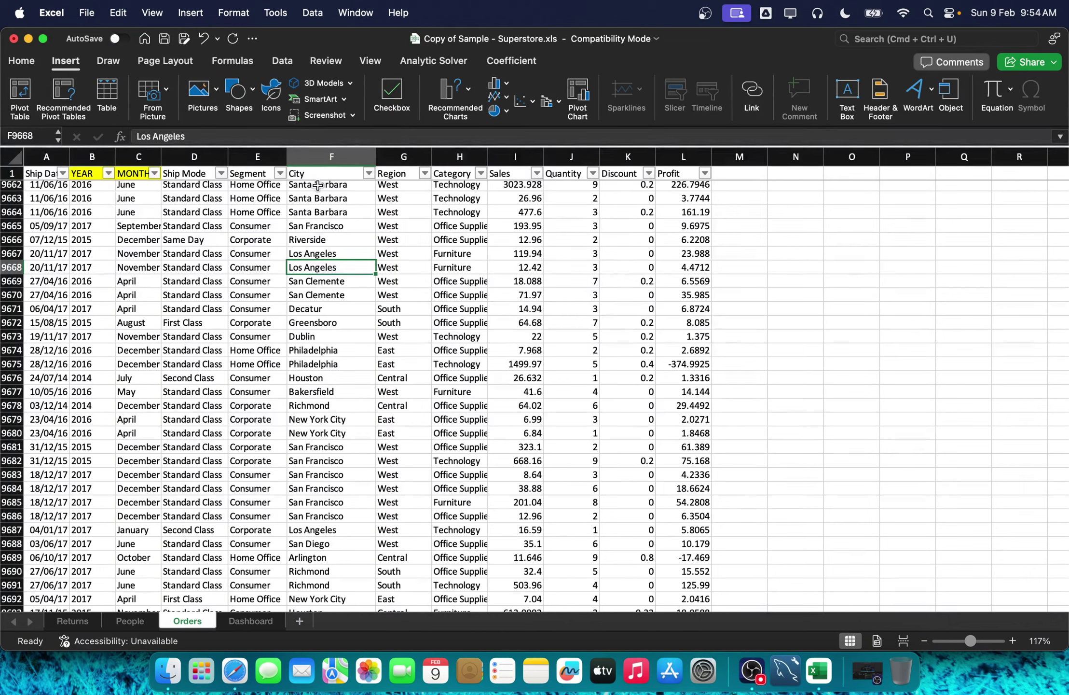
pyautogui.click(409, 282)
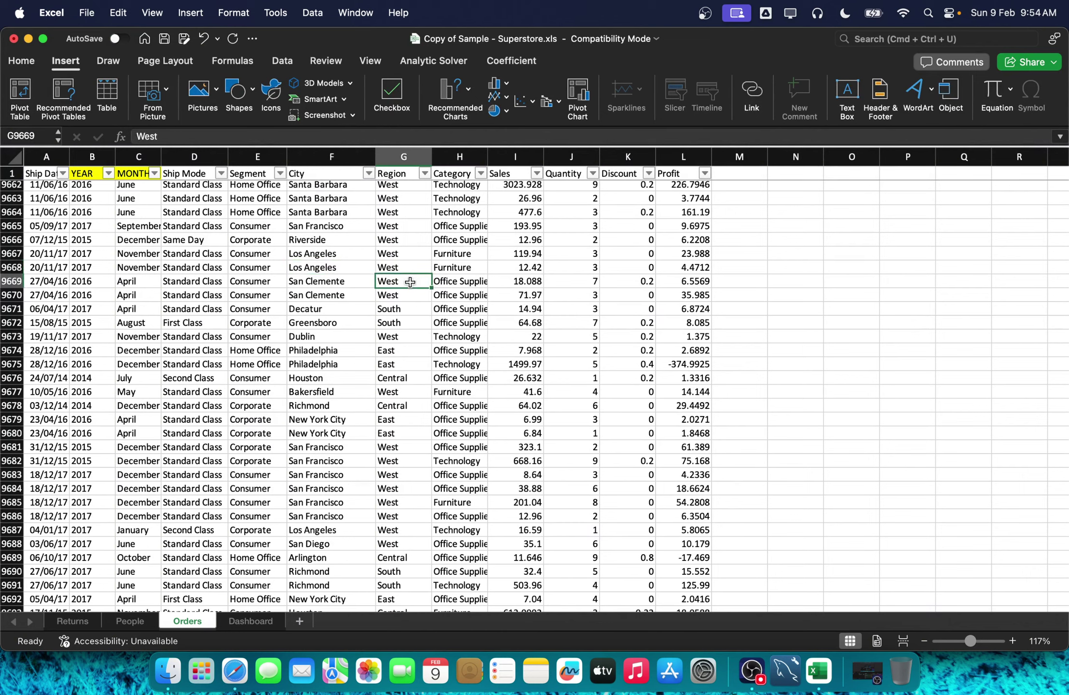
pyautogui.press('super+a')
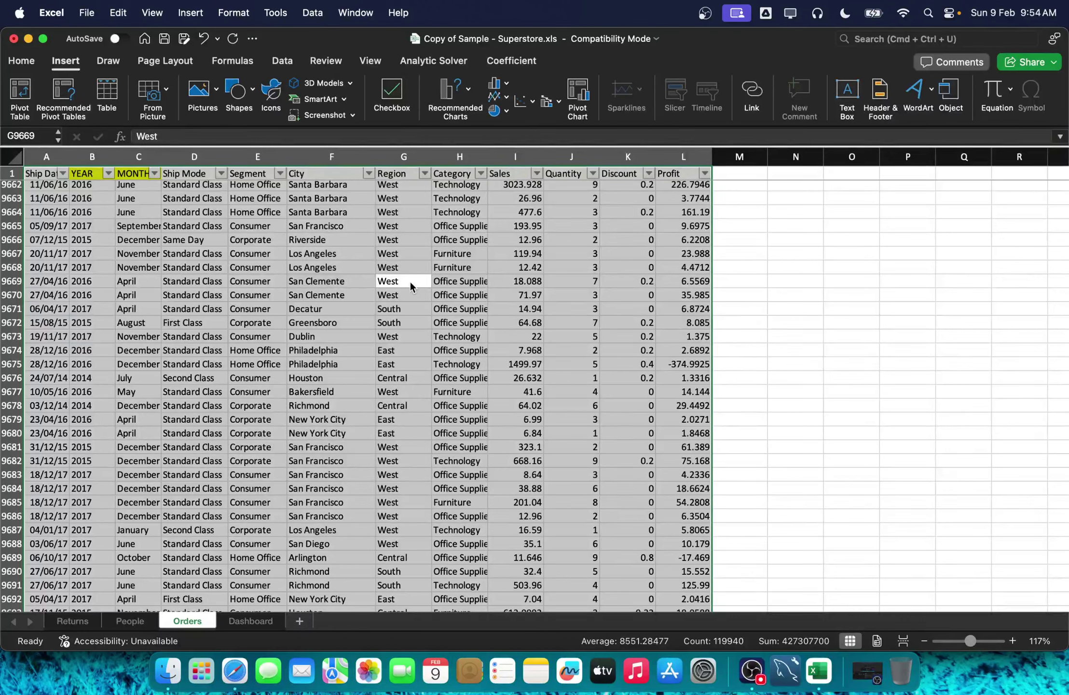
pyautogui.click(18, 114)
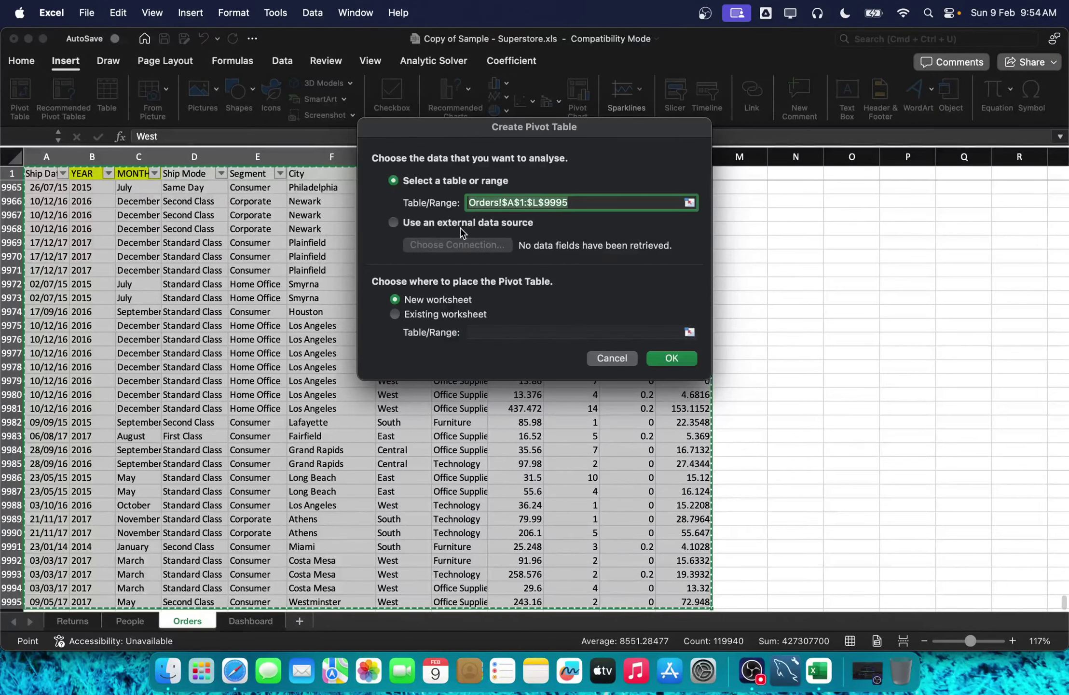
pyautogui.click(680, 362)
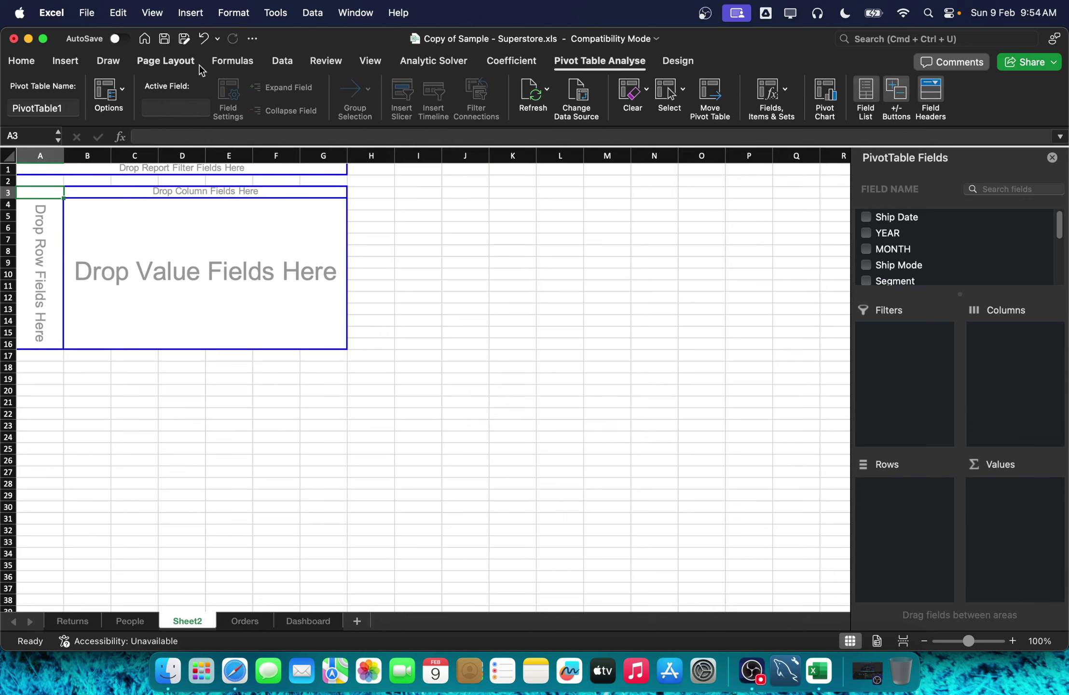
# Step: Add the YEAR field to the pivot table's rows
pyautogui.click(67, 61)
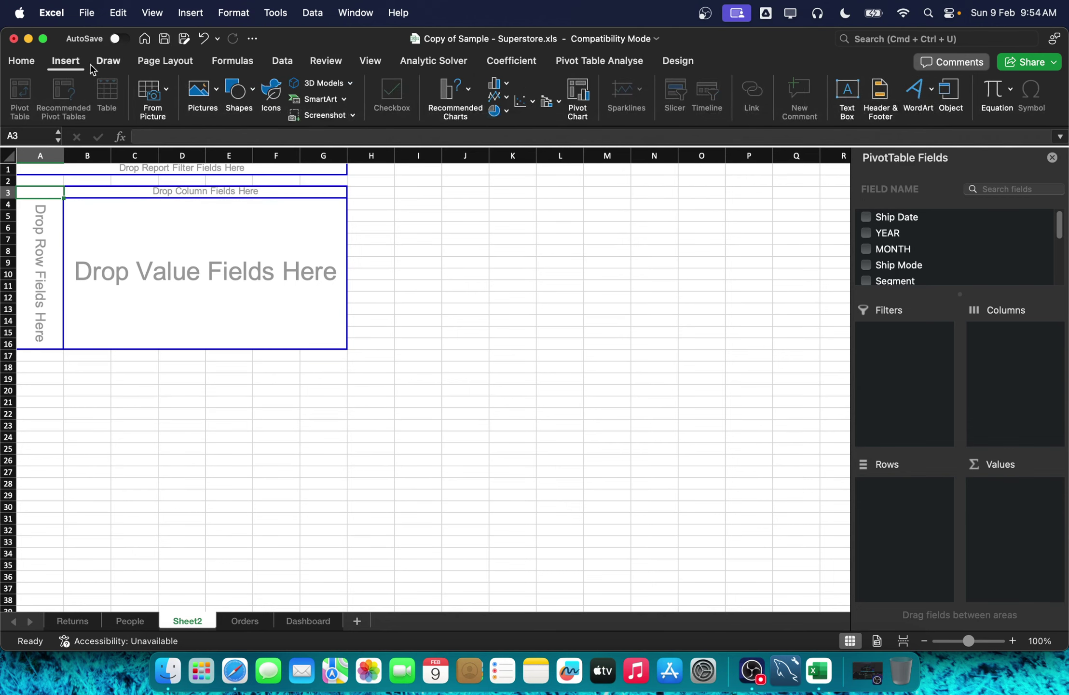
pyautogui.click(220, 228)
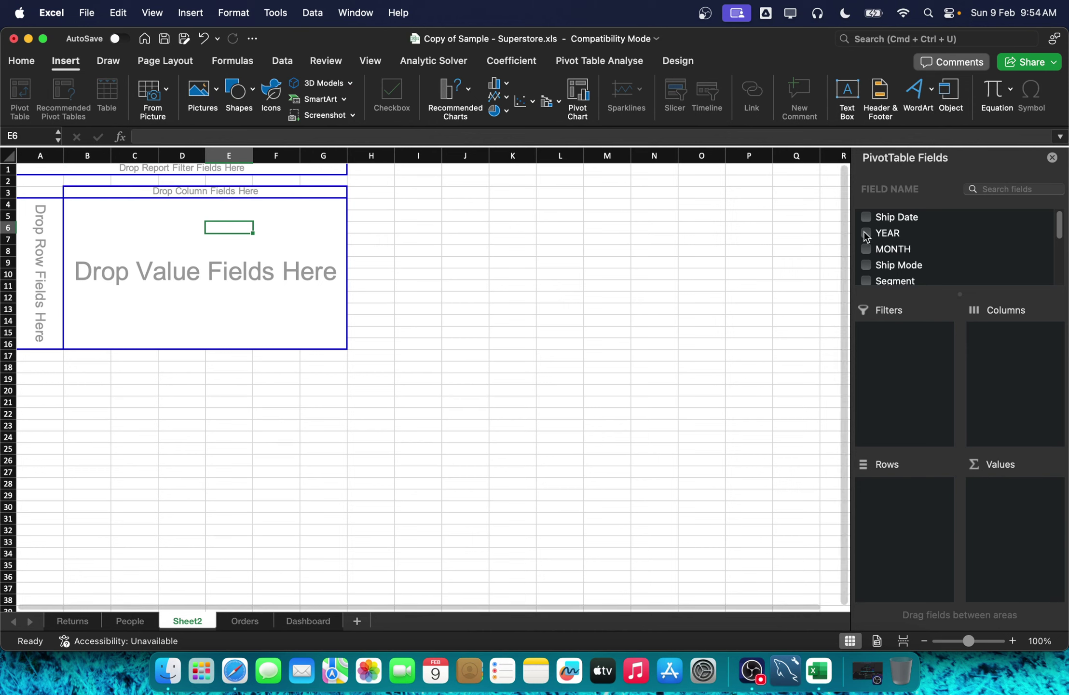
pyautogui.click(866, 233)
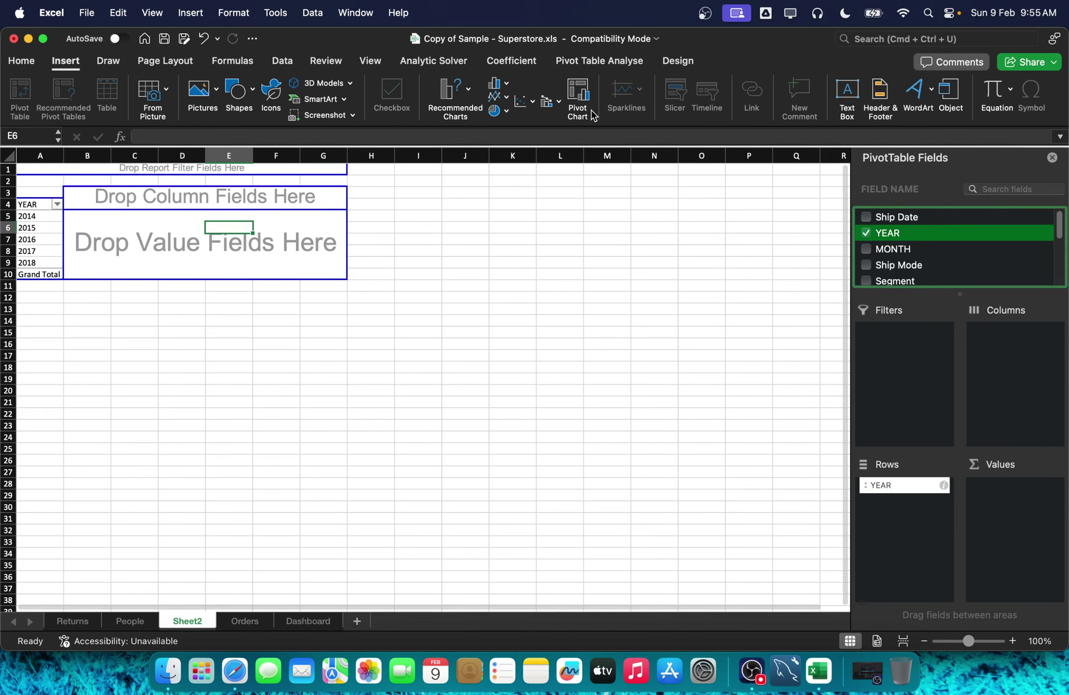
# Step: Turn off the classic PivotTable layout in the options of the Sheet2 pivot table
pyautogui.rightClick(190, 240)
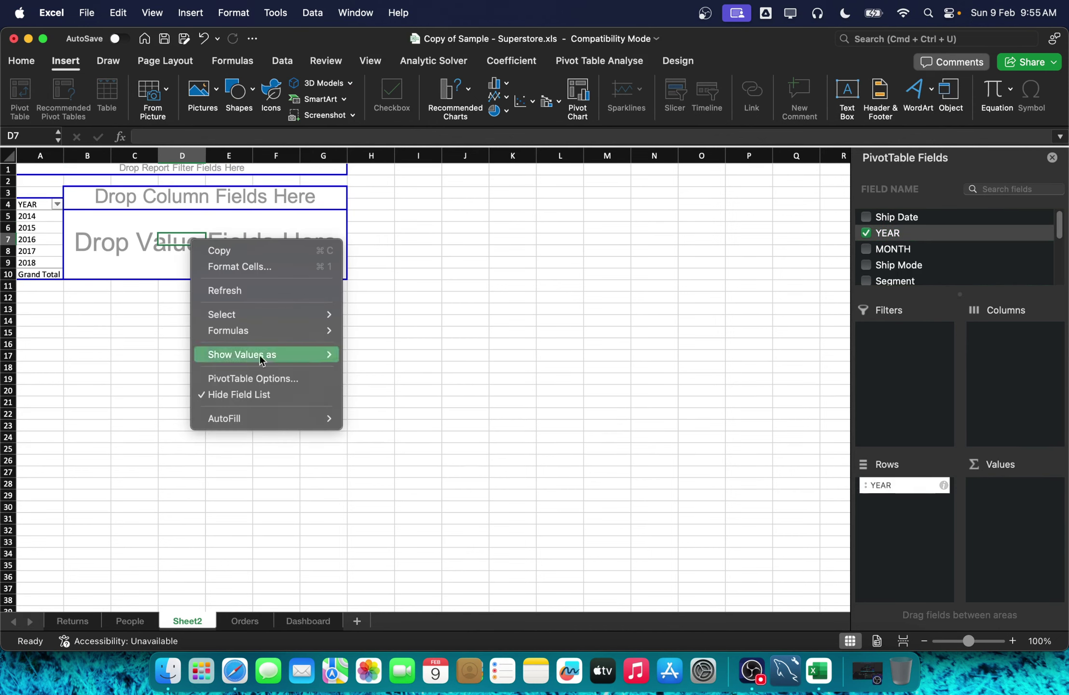
pyautogui.click(271, 379)
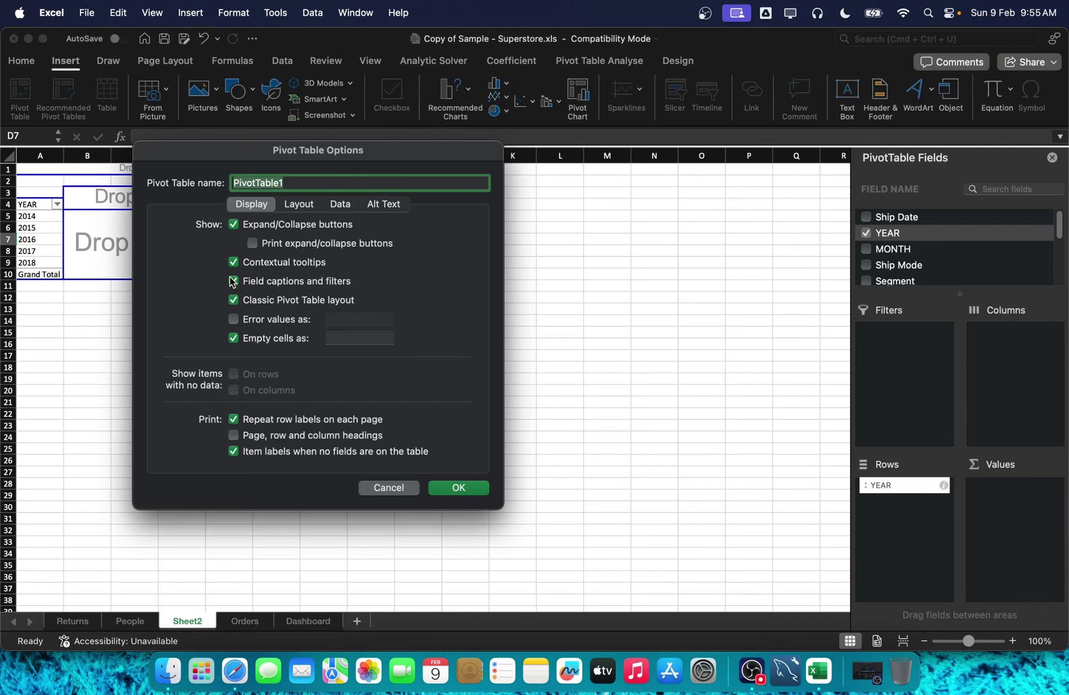
pyautogui.click(236, 301)
pyautogui.click(459, 488)
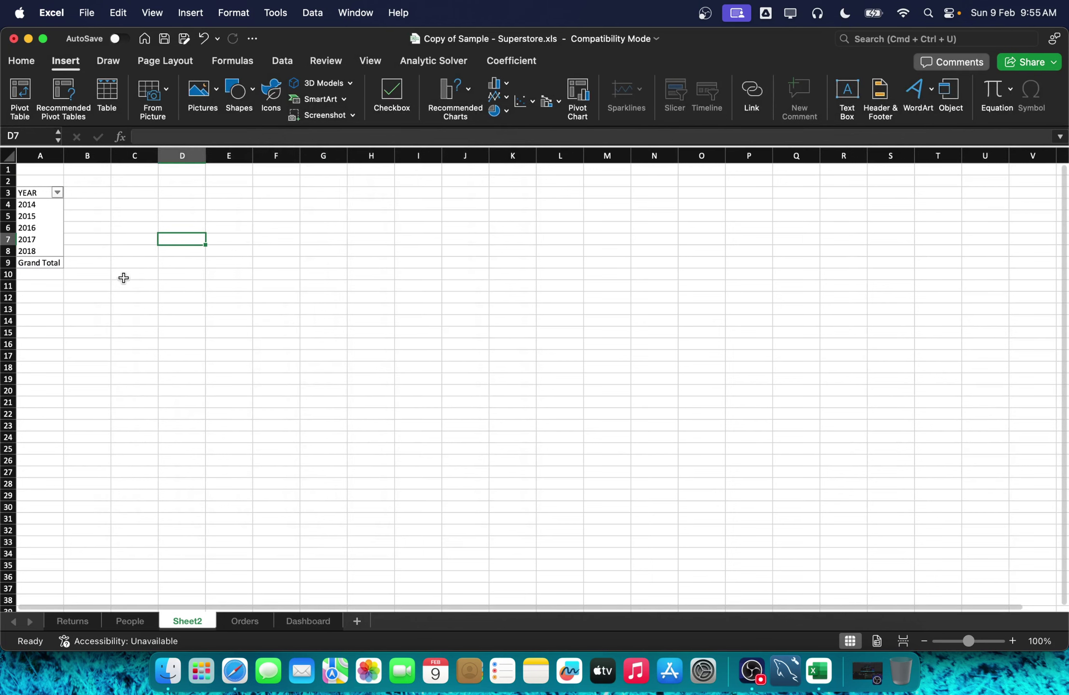
# Step: Check whether a slicer or timeline can be inserted for the pivot table's YEAR items or on the Dashboard sheet
pyautogui.moveTo(33, 250); pyautogui.dragTo(33, 205)
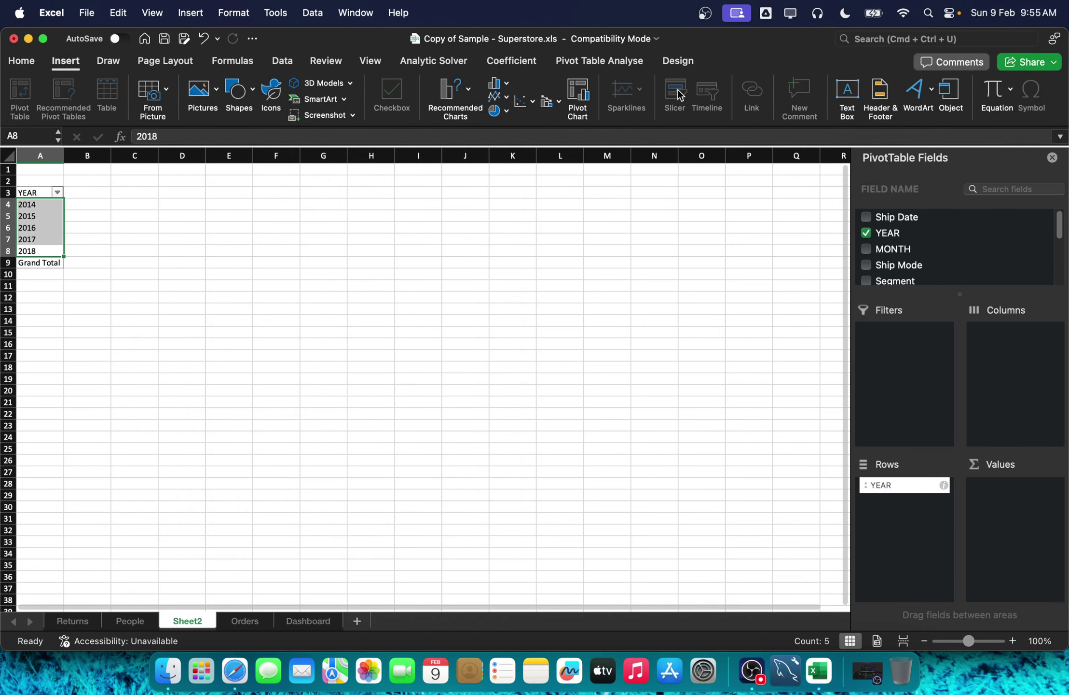
pyautogui.click(1053, 157)
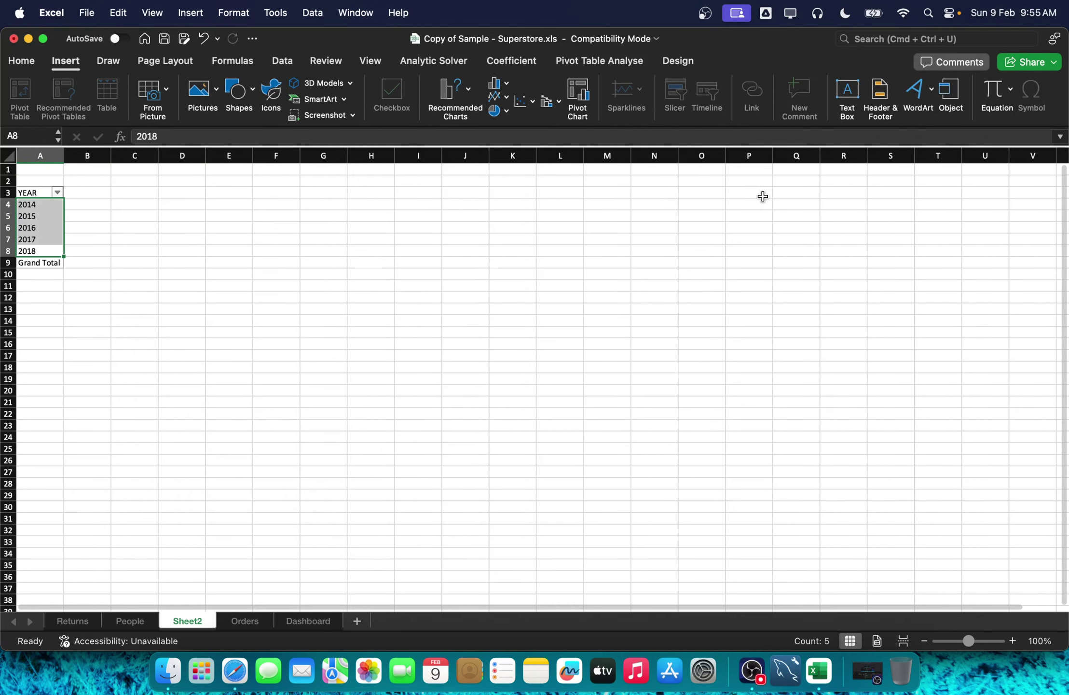
pyautogui.click(592, 60)
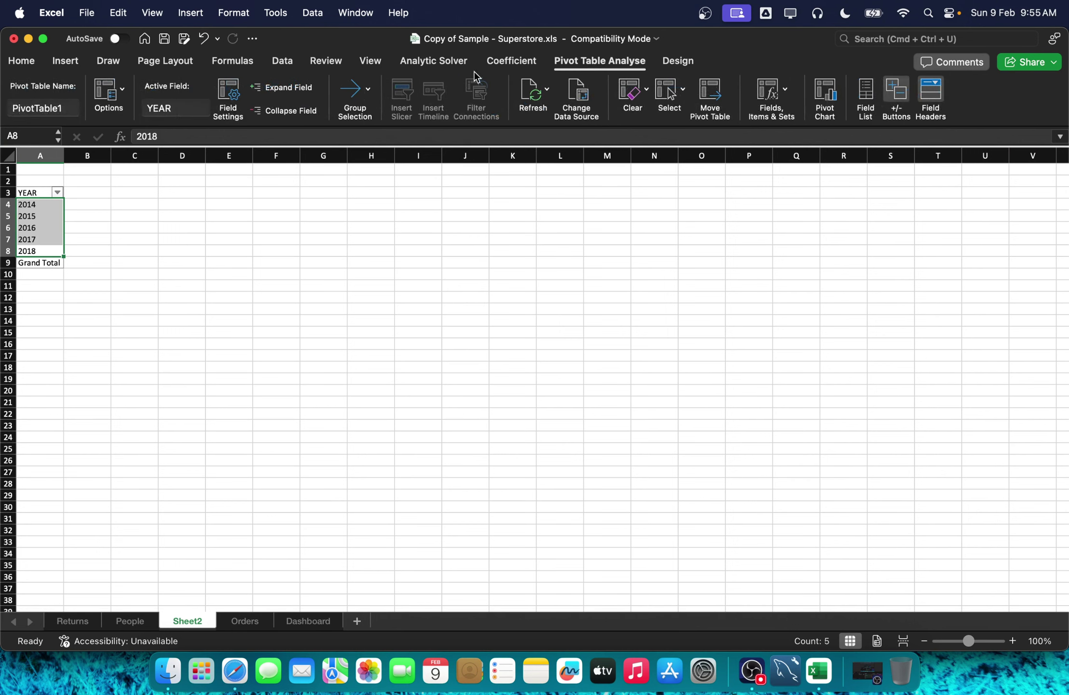
pyautogui.click(686, 62)
pyautogui.click(642, 64)
pyautogui.click(72, 62)
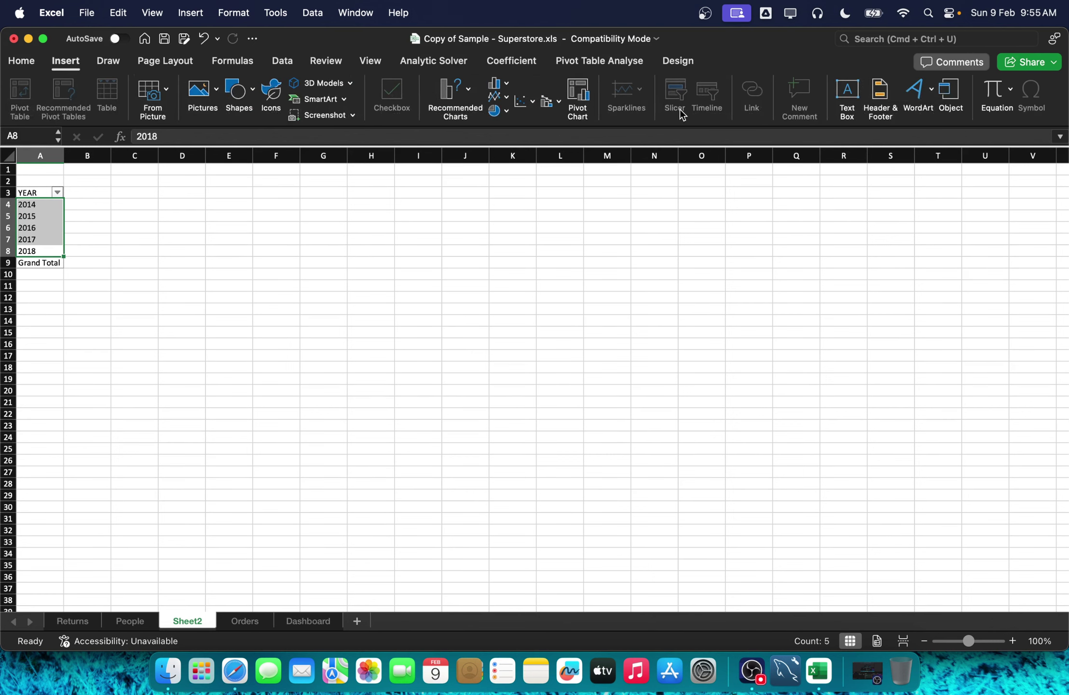
pyautogui.click(311, 623)
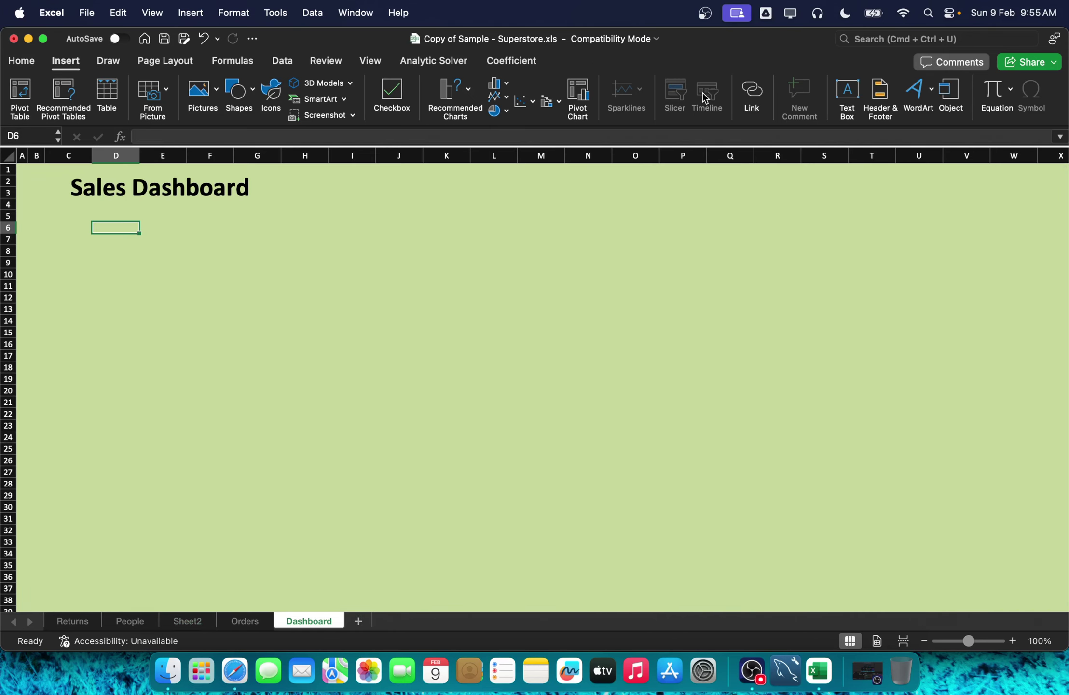
pyautogui.click(66, 226)
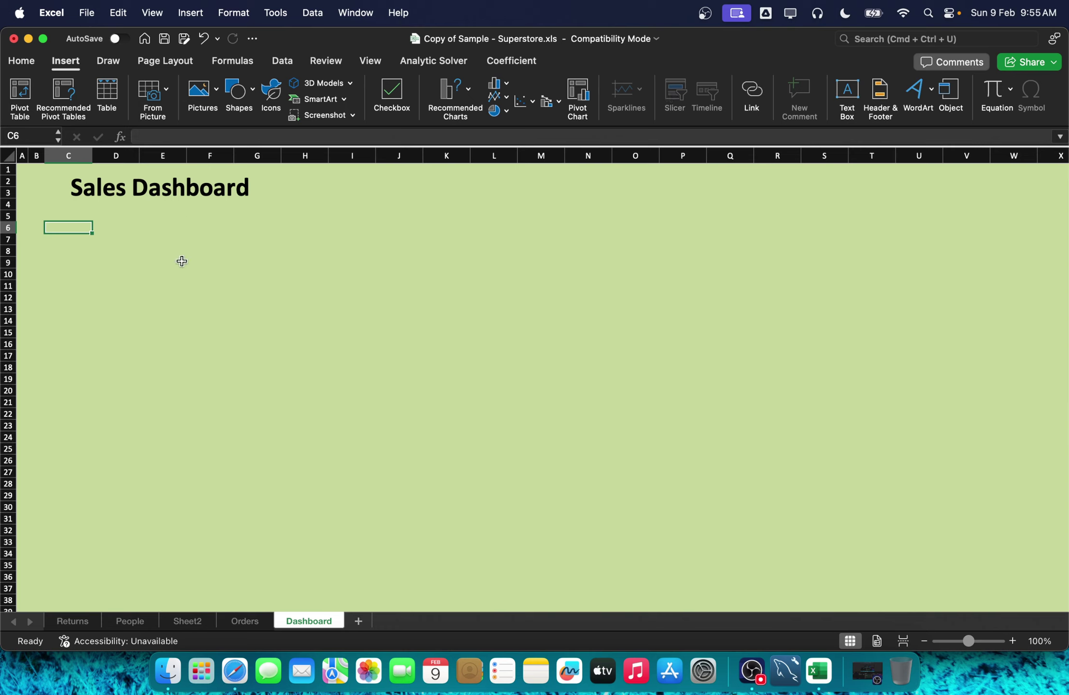
# Step: Look through the Orders data from its last rows back up to the first row
pyautogui.click(260, 622)
pyautogui.click(310, 546)
pyautogui.scroll(-5, 74, 276)
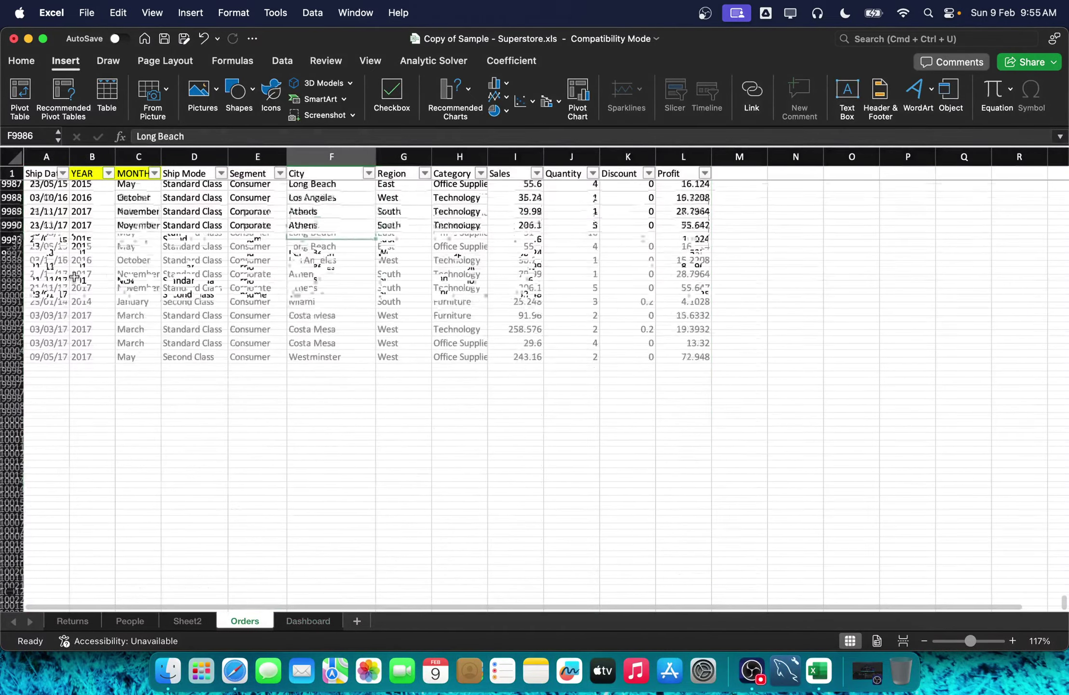
pyautogui.scroll(20, 74, 276)
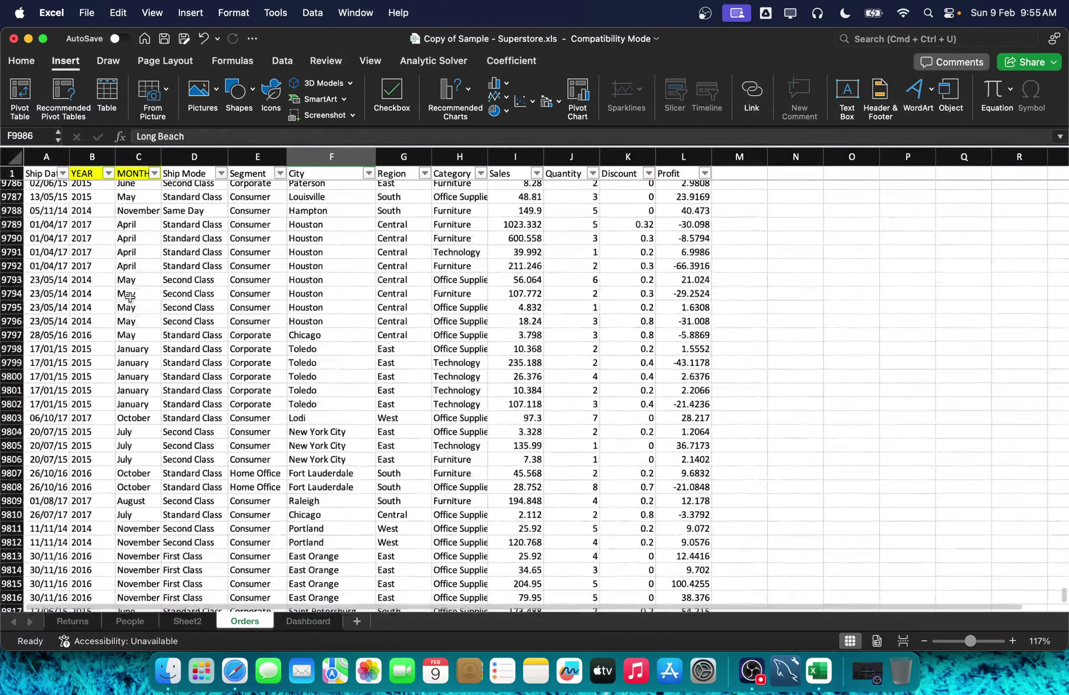
pyautogui.moveTo(1063, 597); pyautogui.dragTo(1064, 178)
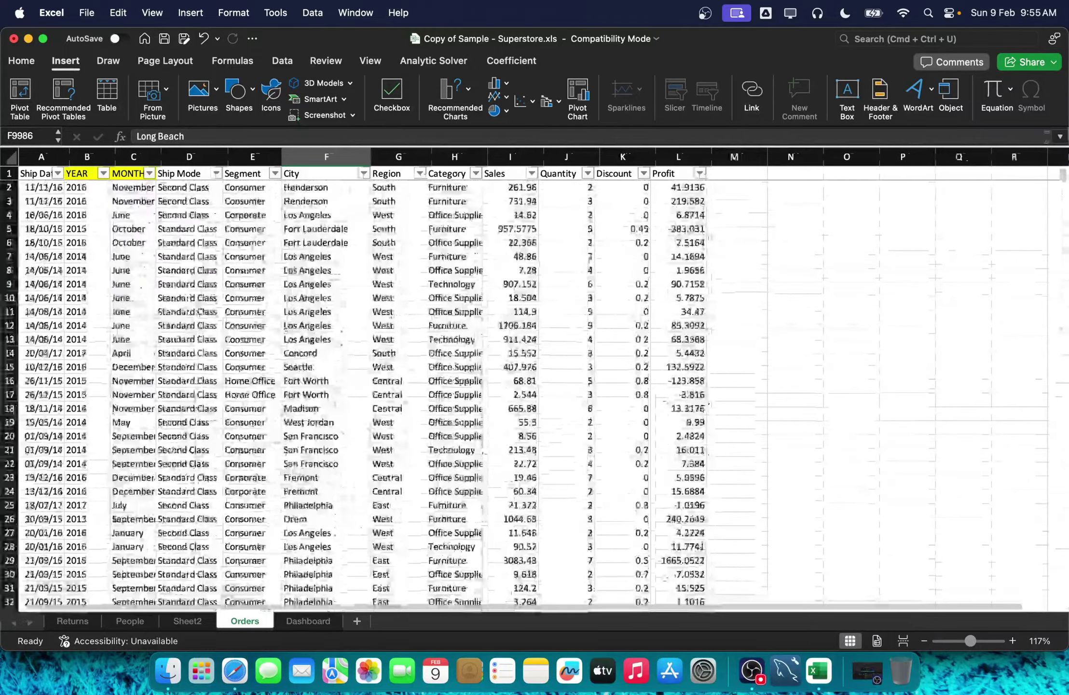
# Step: Show the field list for the Sheet2 pivot table and add the MONTH field to its rows
pyautogui.click(187, 620)
pyautogui.click(49, 239)
pyautogui.click(49, 194)
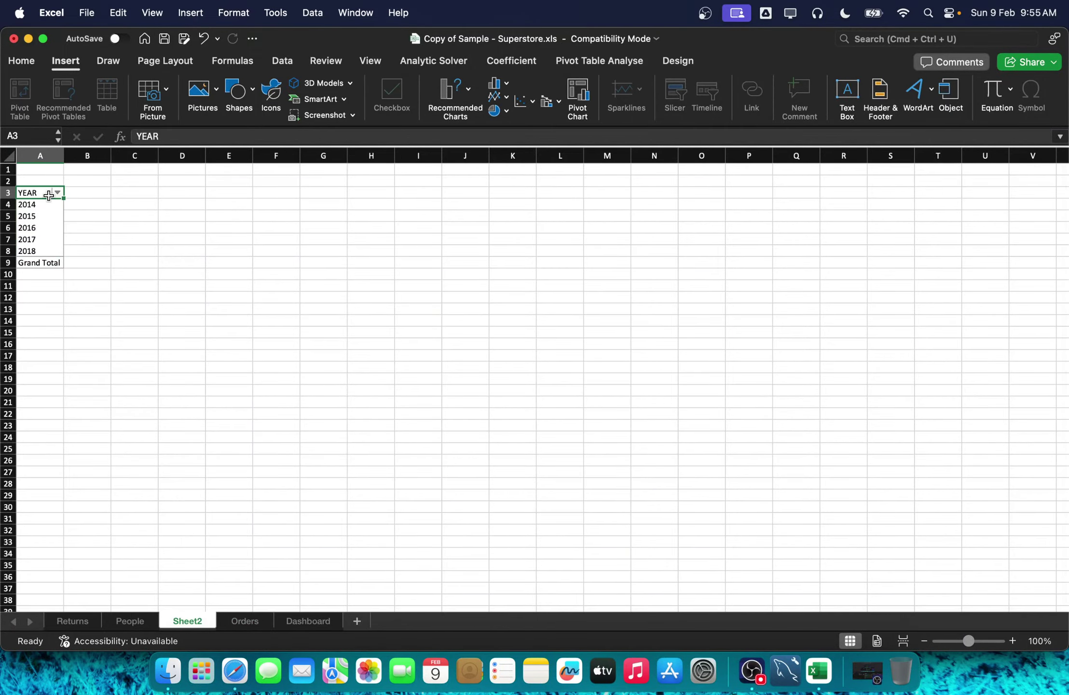
pyautogui.click(41, 207)
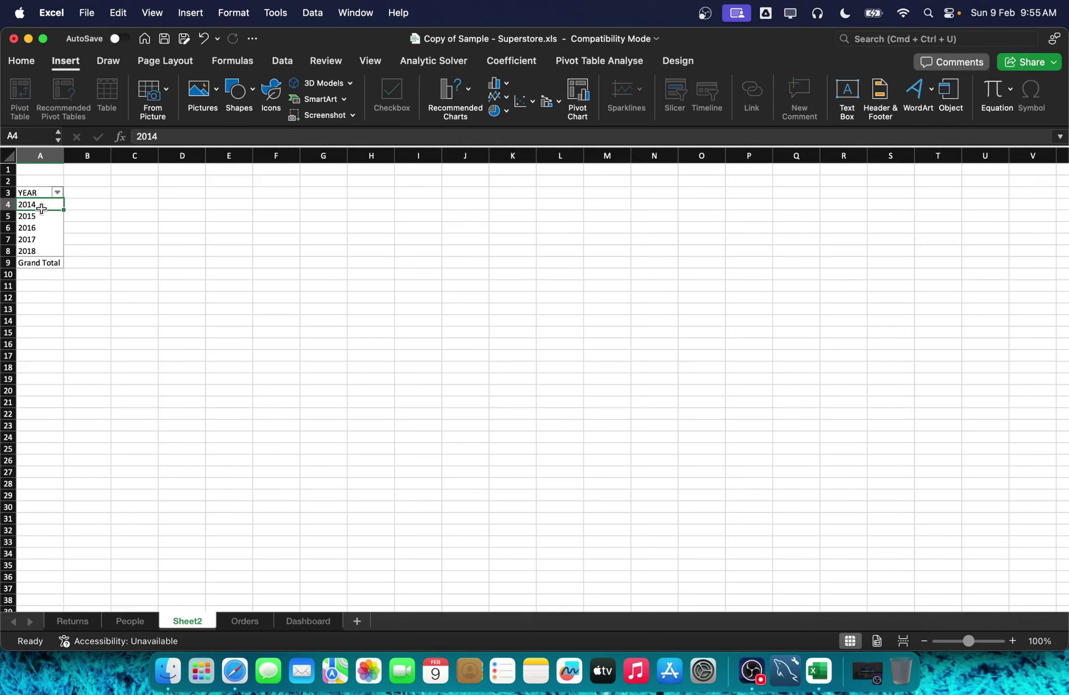
pyautogui.click(588, 68)
pyautogui.click(872, 90)
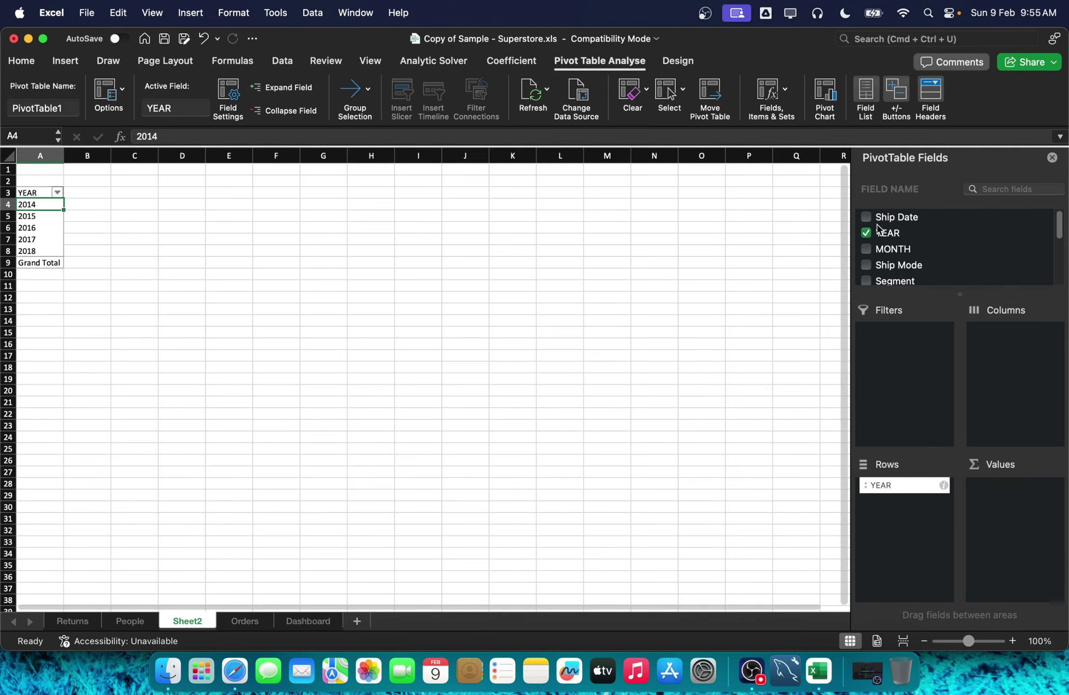
pyautogui.click(873, 249)
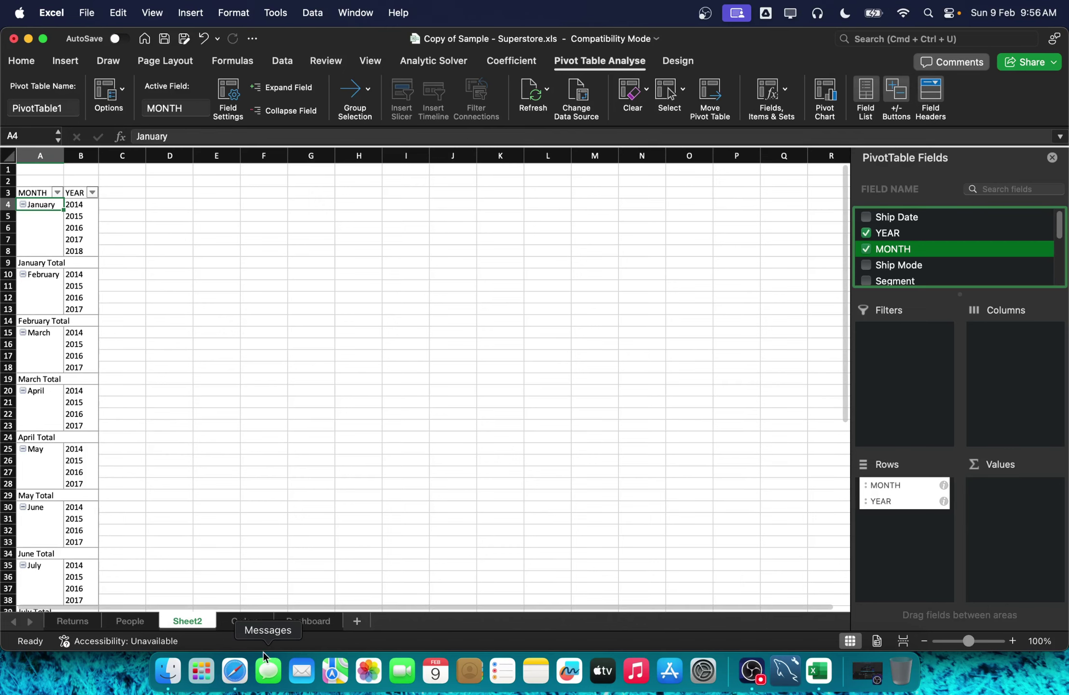
# Step: Save the workbook in the newer format as the macro-free file Copy of Sample - Superstore.xlsx
pyautogui.click(245, 620)
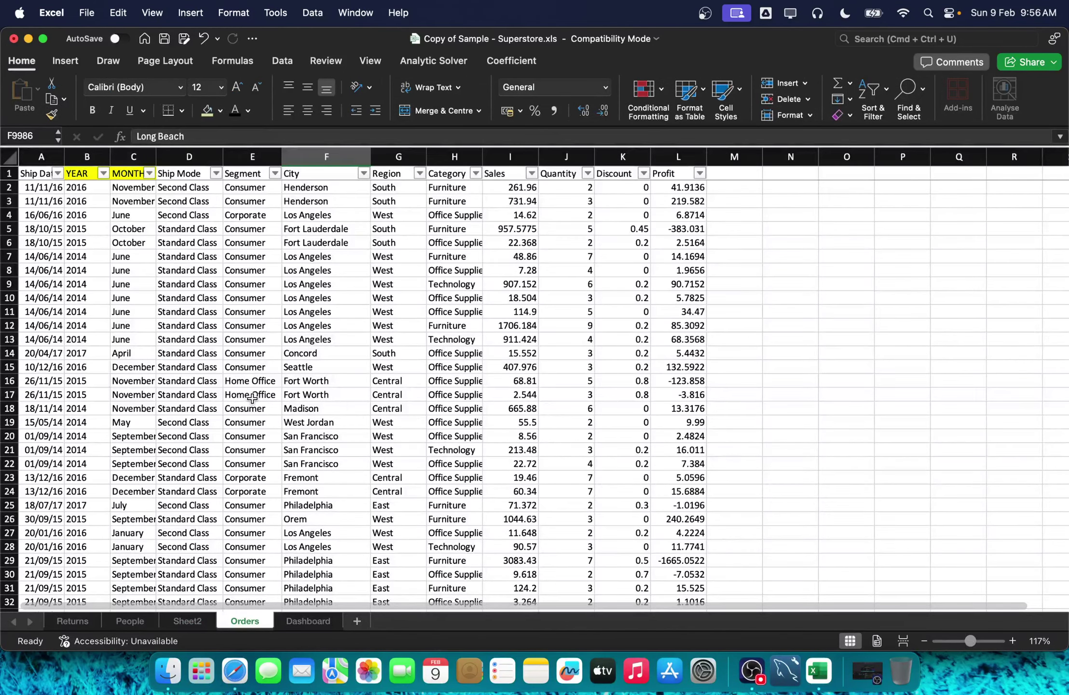
pyautogui.press('super+s')
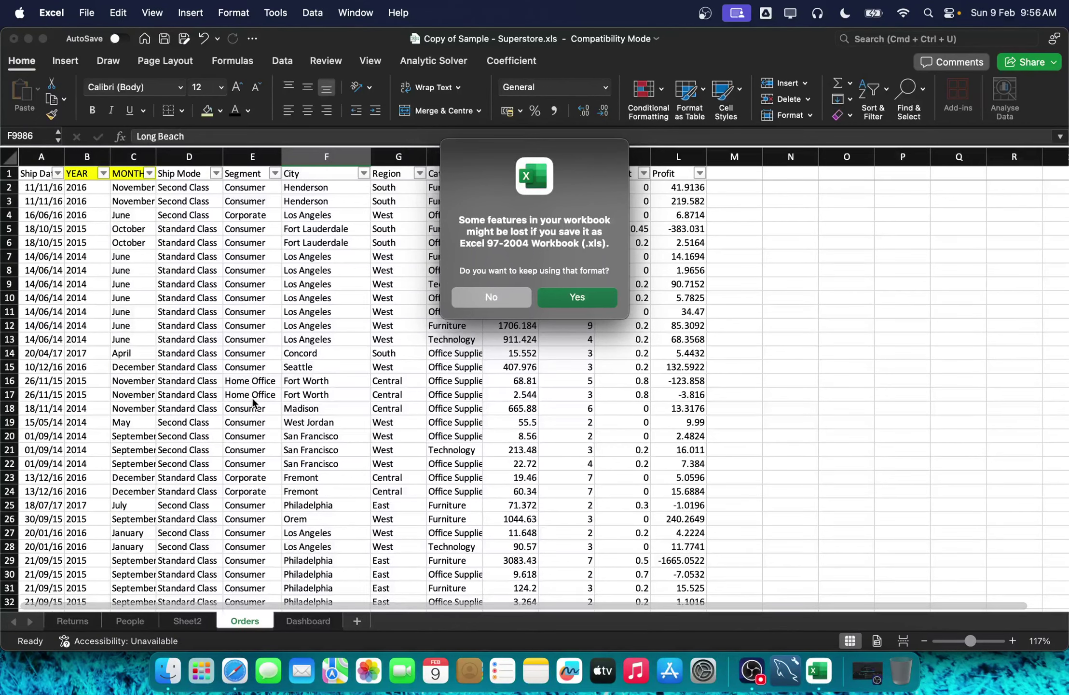
pyautogui.click(513, 295)
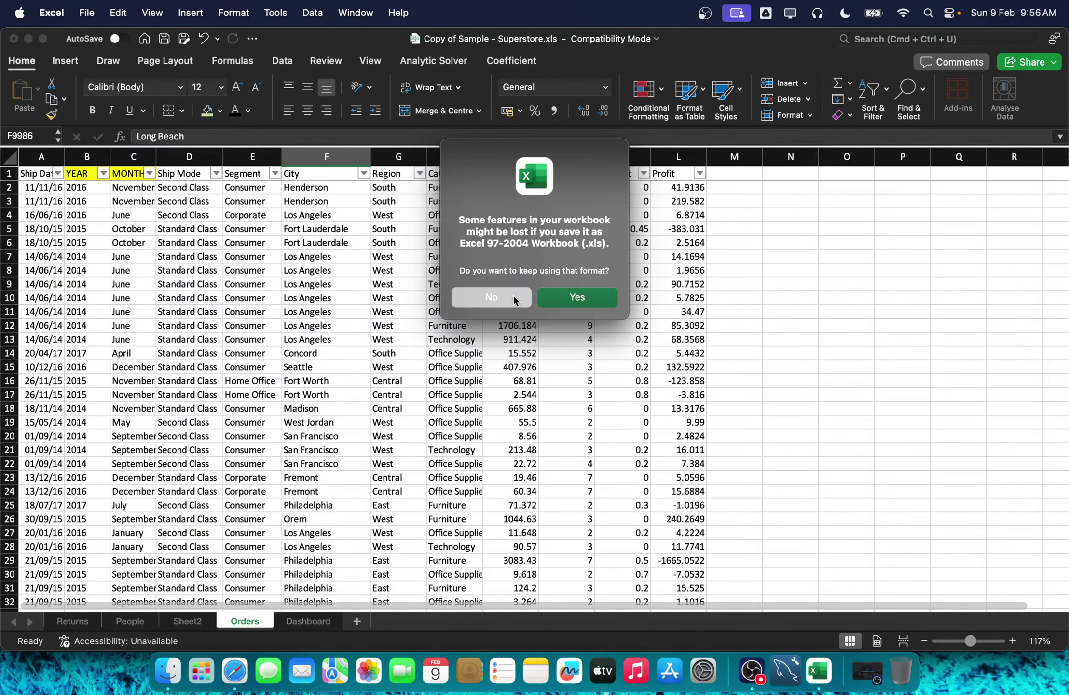
pyautogui.click(720, 422)
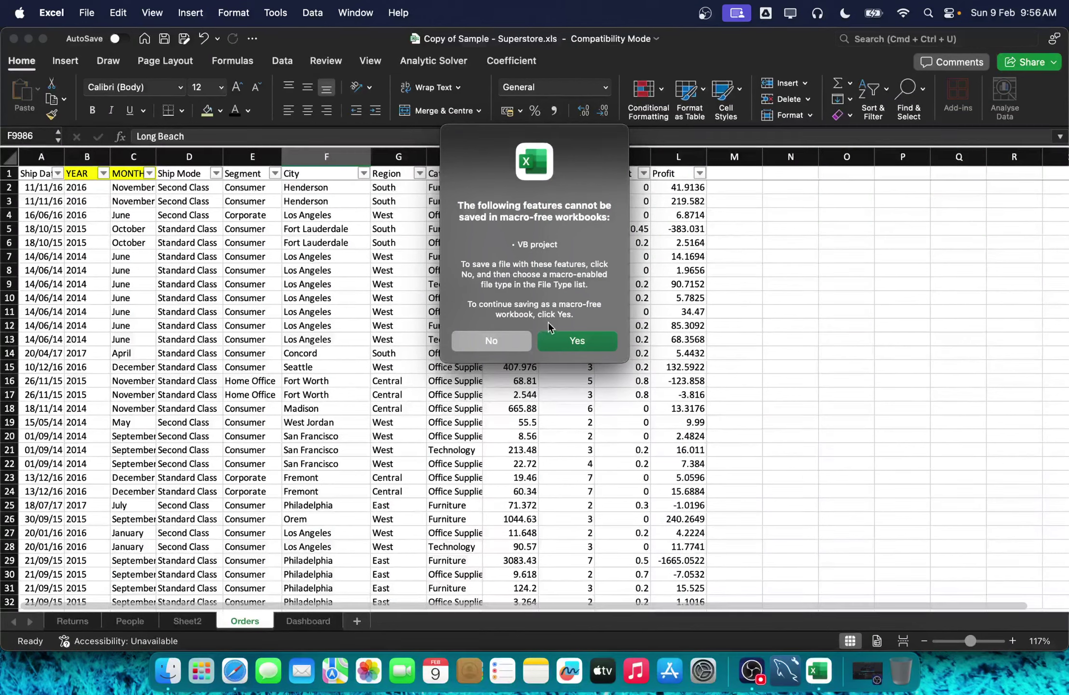
pyautogui.click(551, 337)
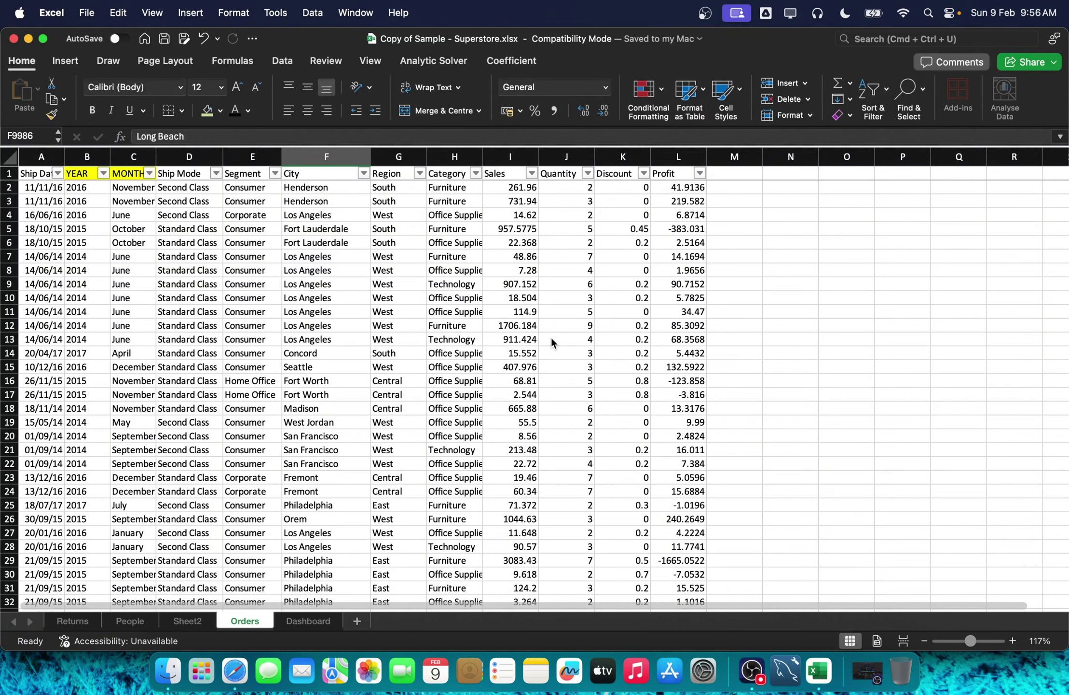
# Step: Widen the Category column on the Orders sheet so its entries fit in full
pyautogui.click(187, 621)
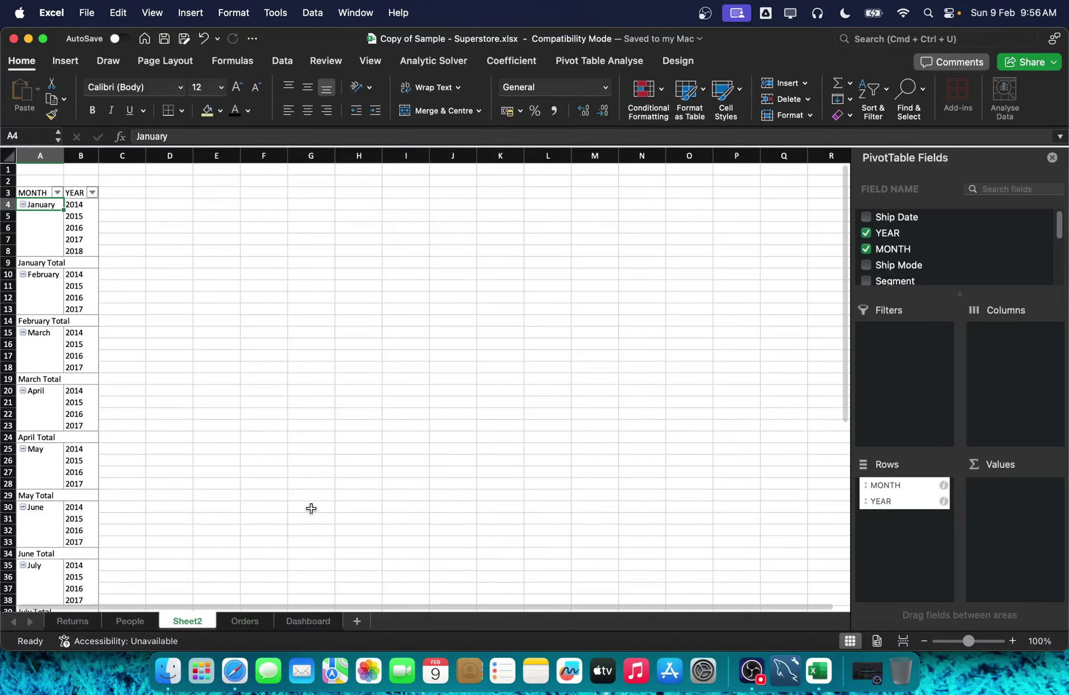
pyautogui.click(227, 622)
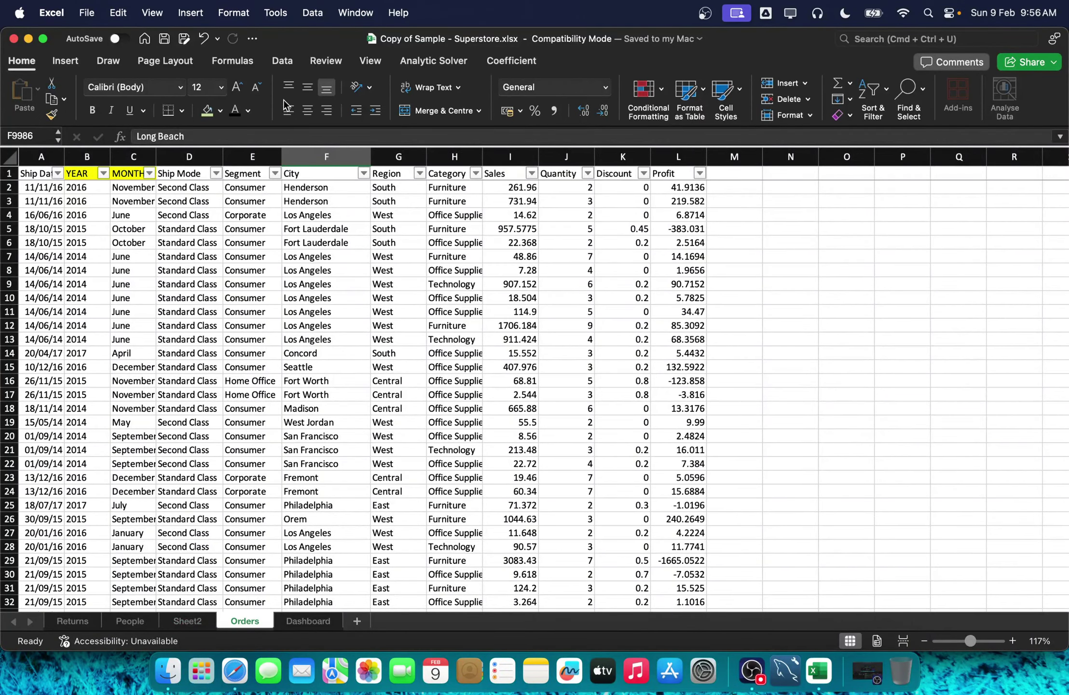
pyautogui.click(477, 158)
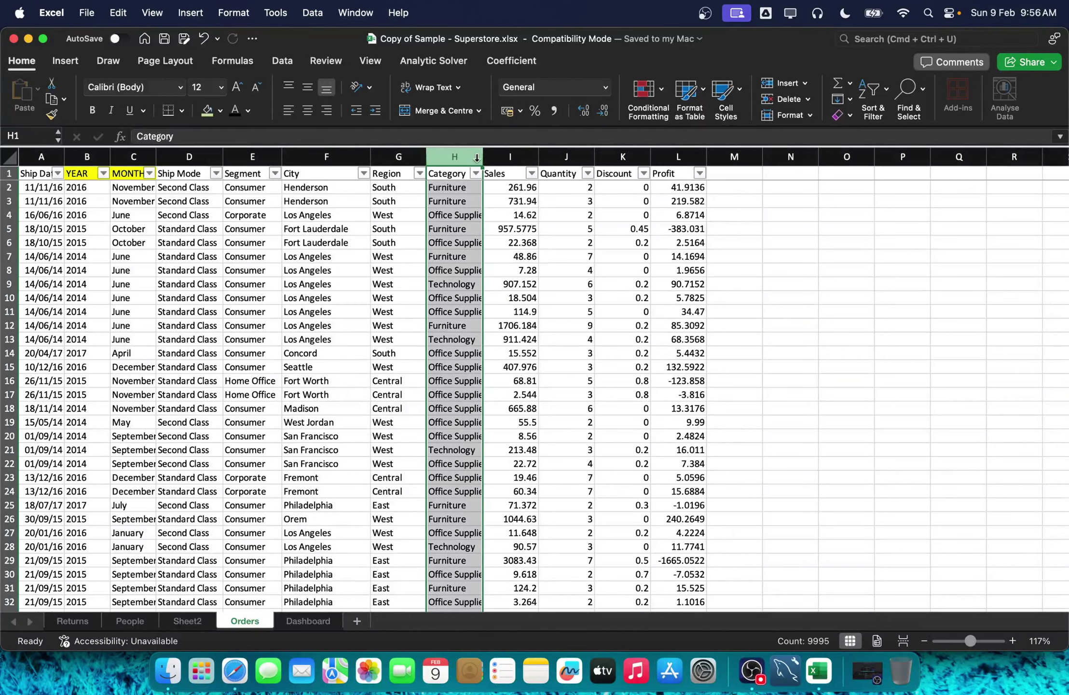
pyautogui.moveTo(477, 156); pyautogui.dragTo(496, 156)
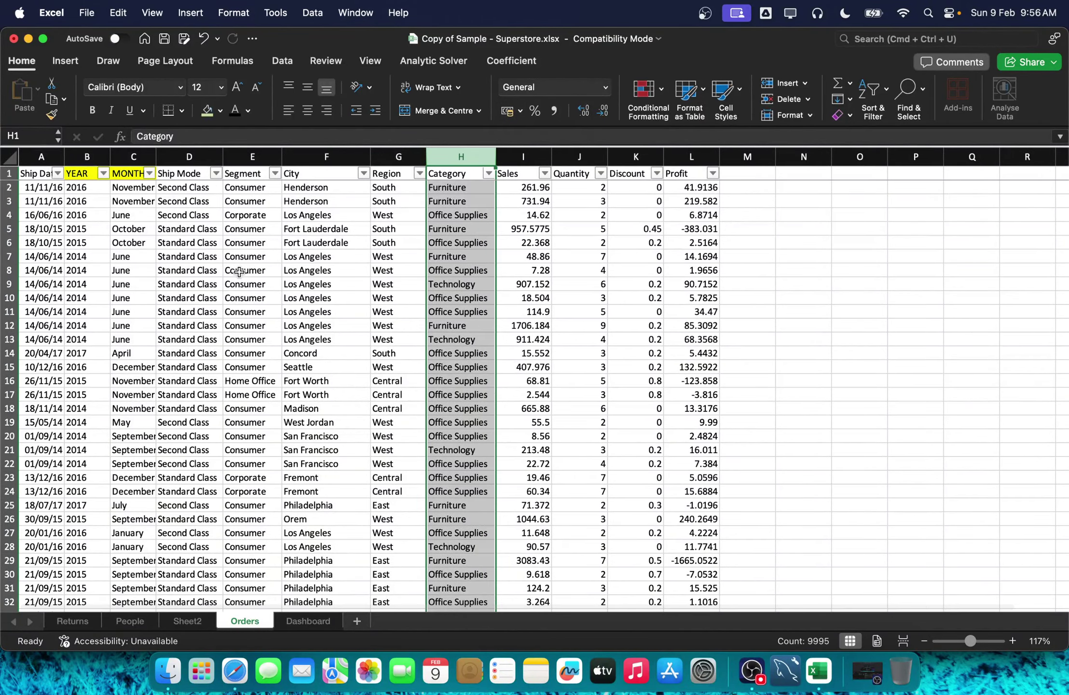
pyautogui.click(310, 622)
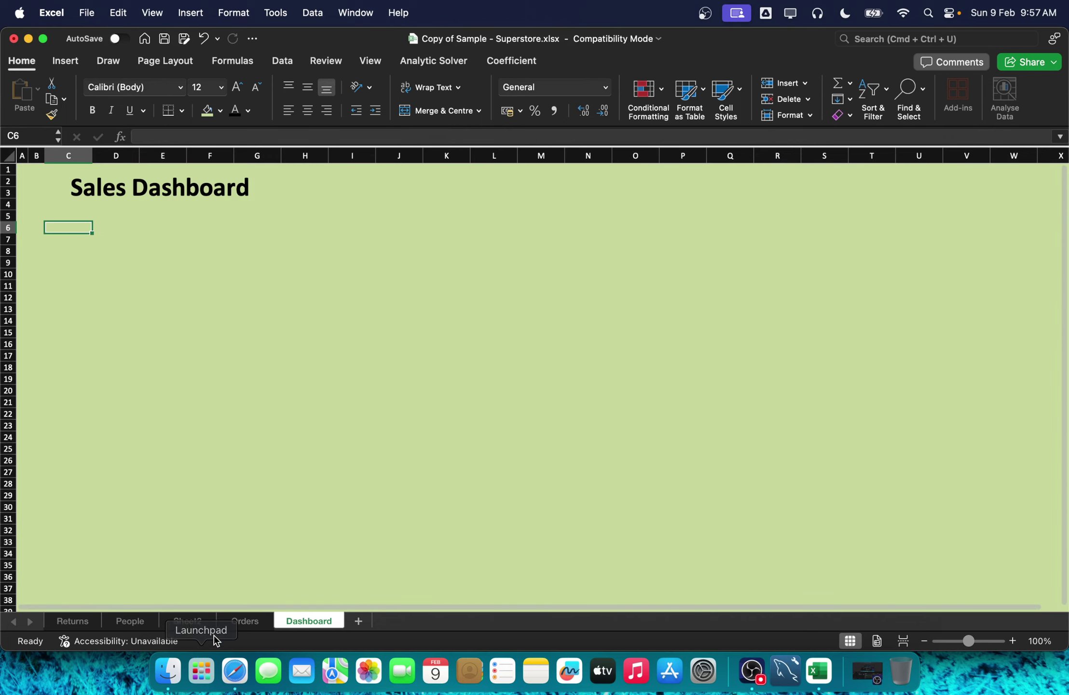
pyautogui.click(220, 624)
pyautogui.click(203, 622)
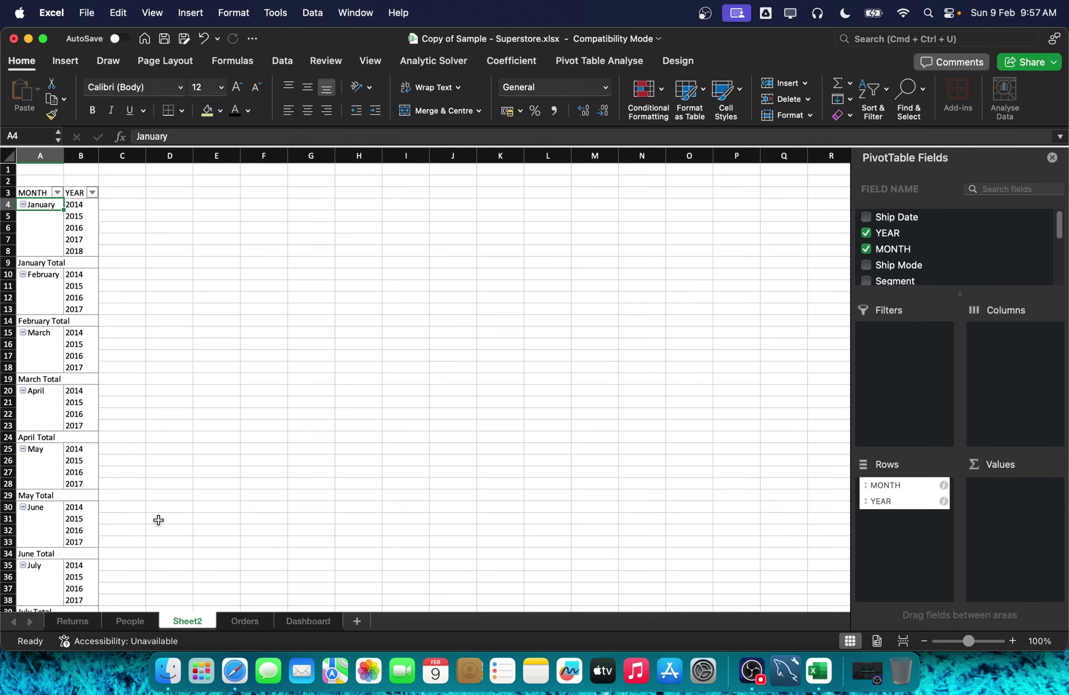
pyautogui.click(247, 621)
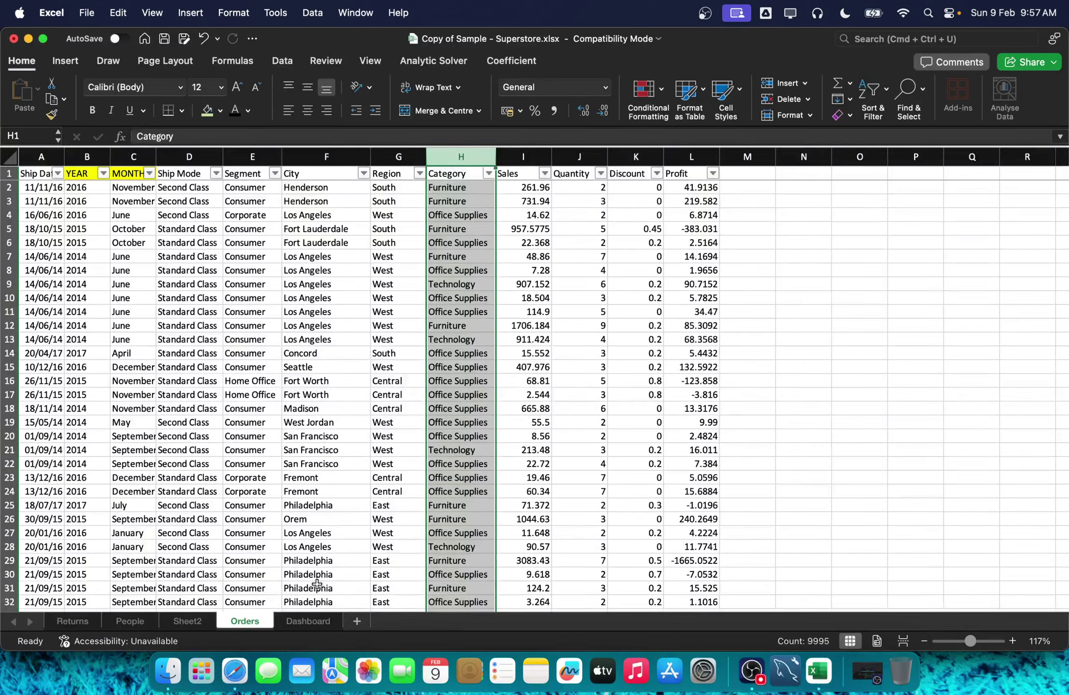
pyautogui.click(485, 464)
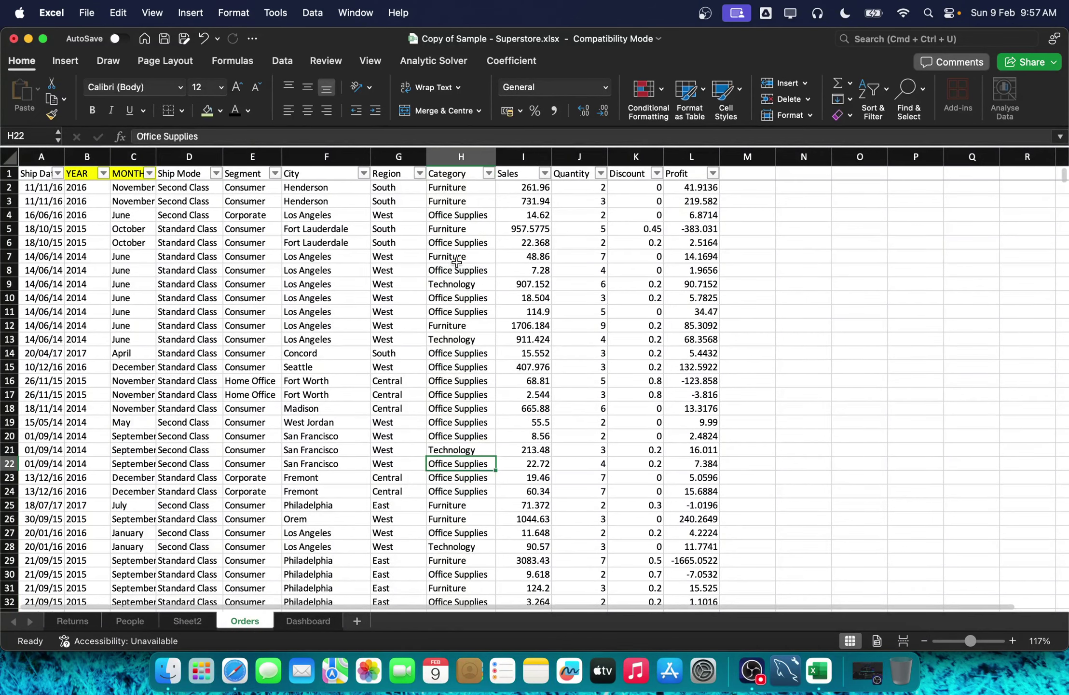
# Step: Try to get a recommended chart for the full Category column H1:H9995 of the Orders sheet
pyautogui.click(464, 186)
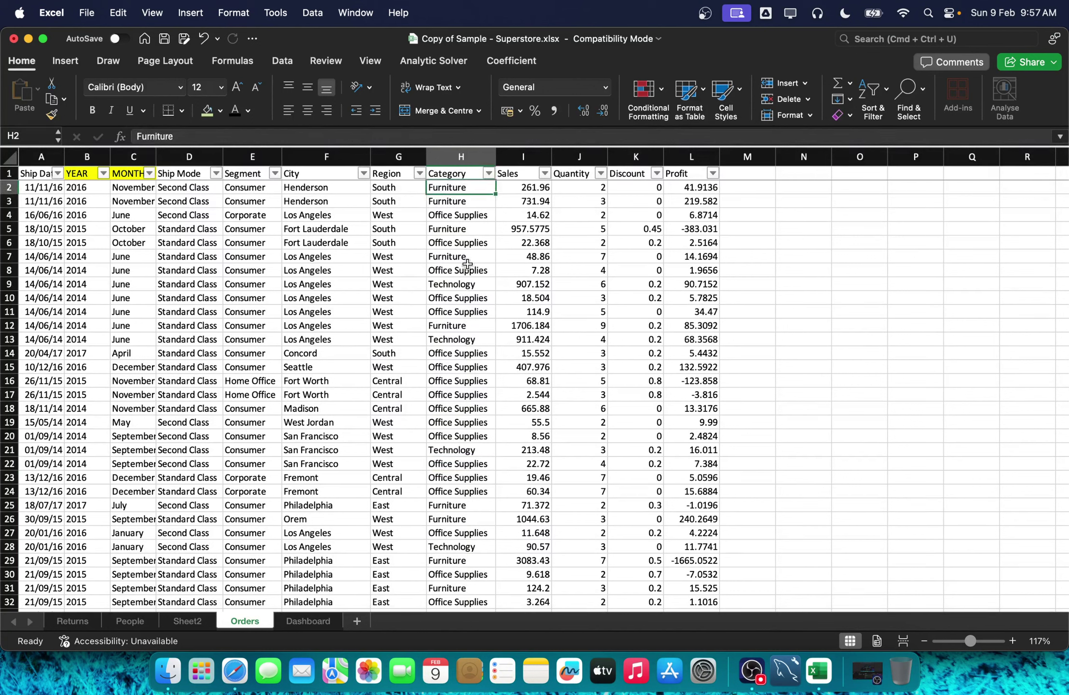
pyautogui.click(465, 167)
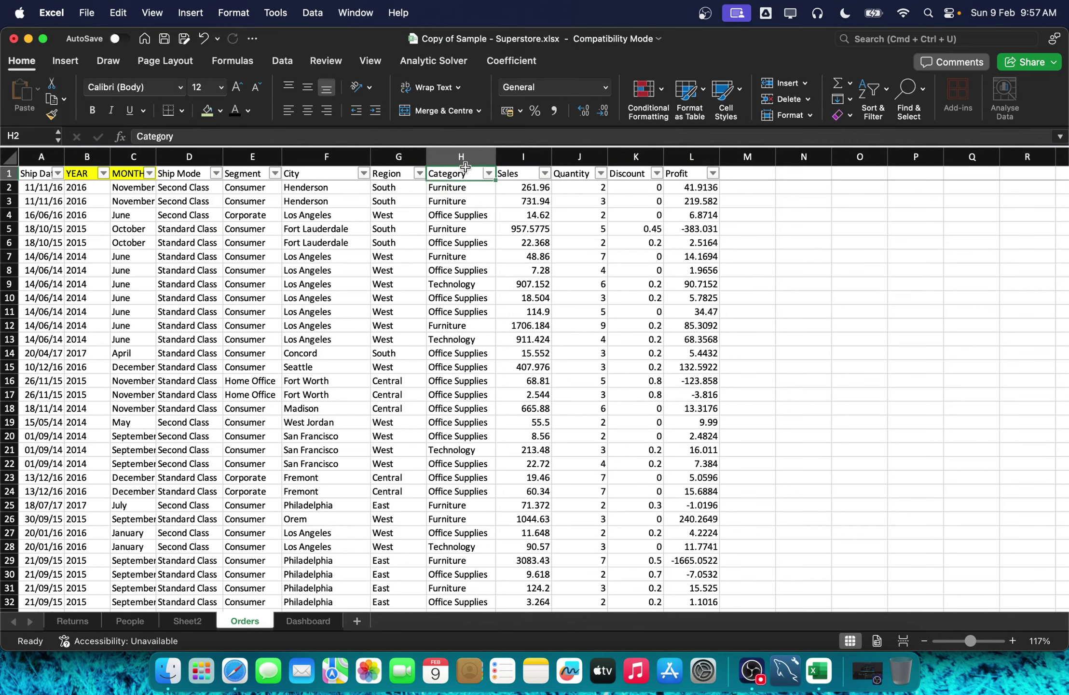
pyautogui.press('super+shift+Down')
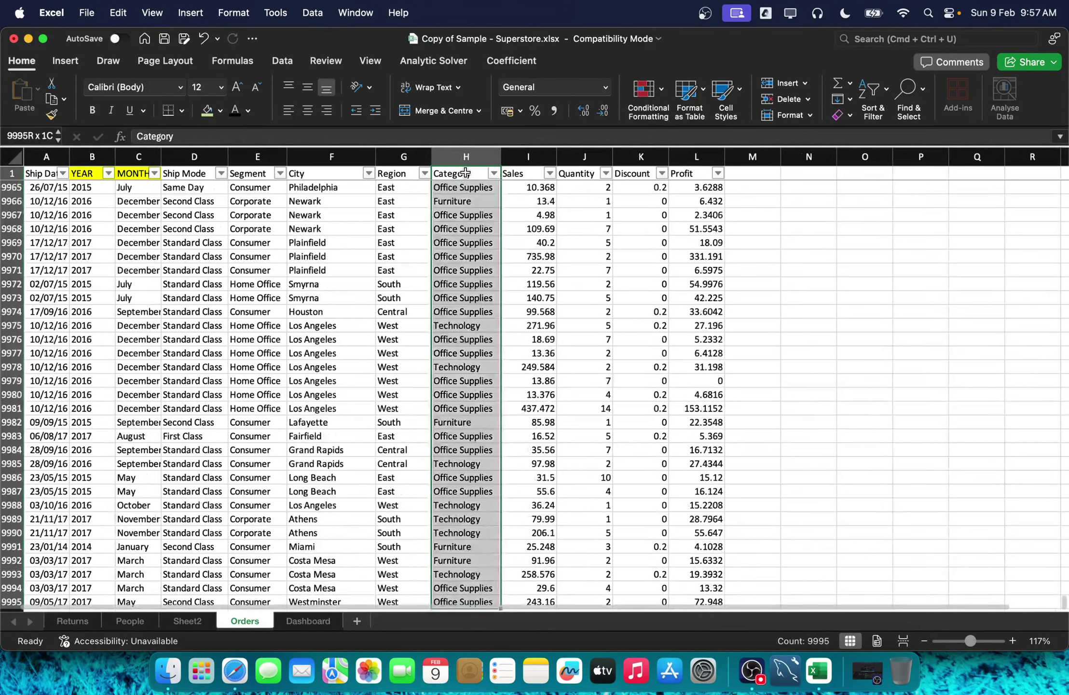
pyautogui.click(54, 68)
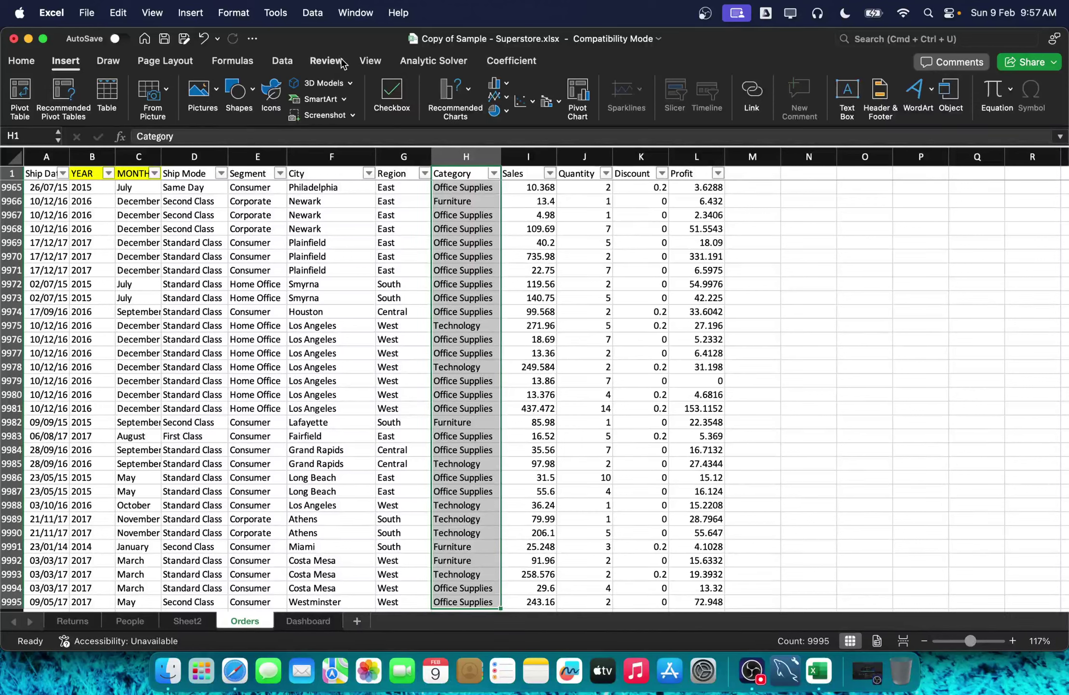
pyautogui.click(471, 113)
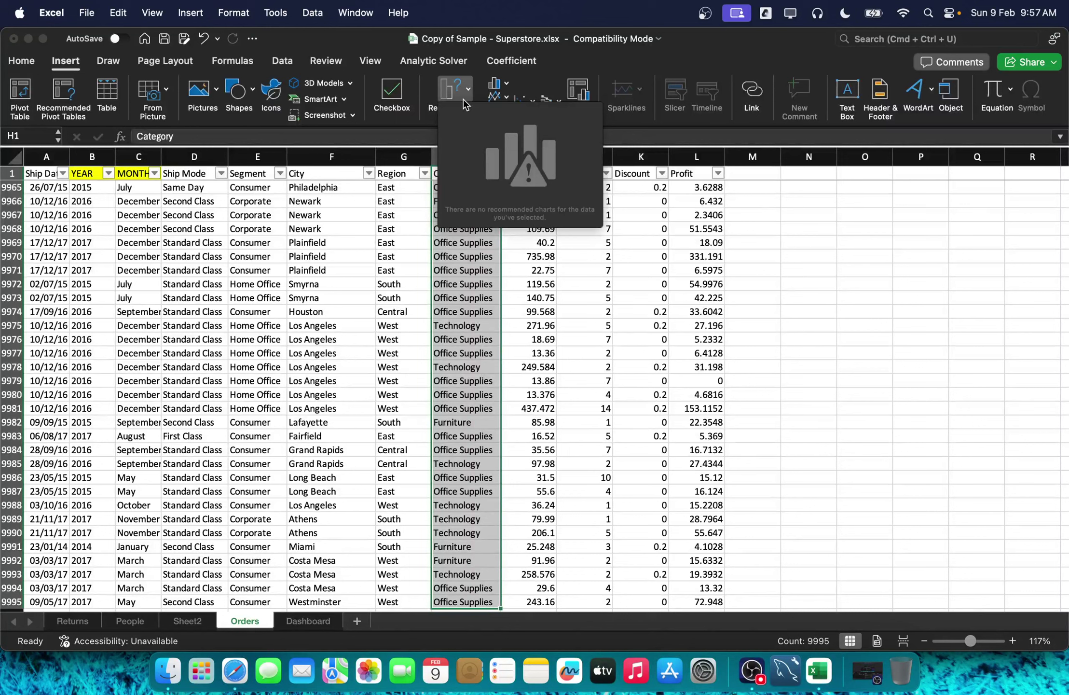
pyautogui.click(464, 99)
pyautogui.click(448, 96)
pyautogui.click(447, 95)
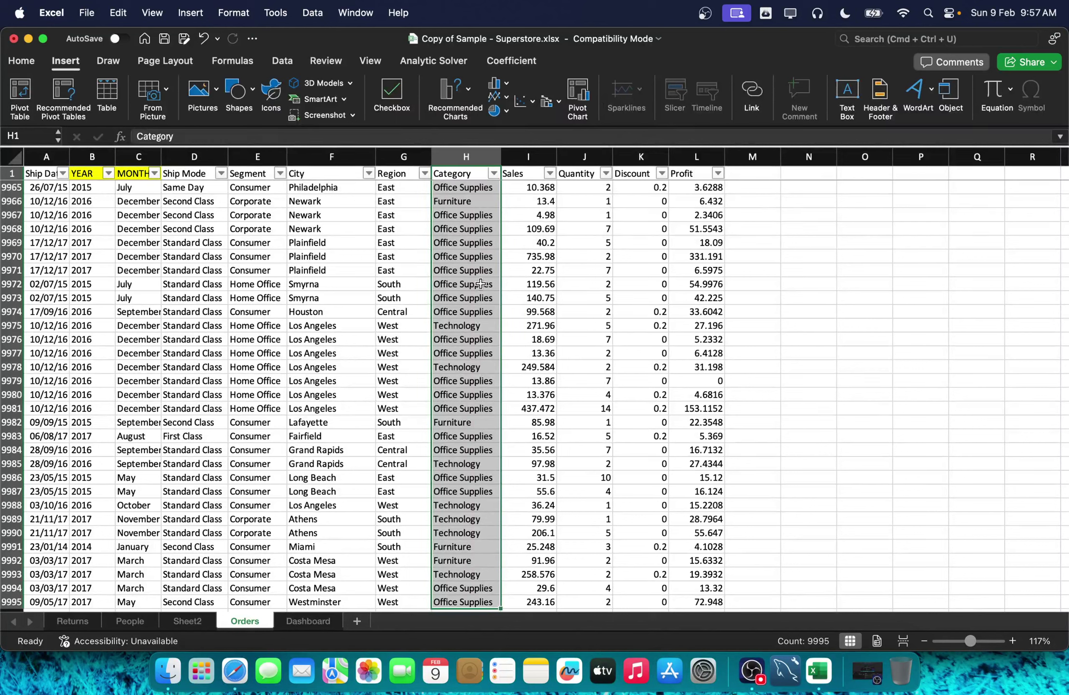
pyautogui.click(483, 302)
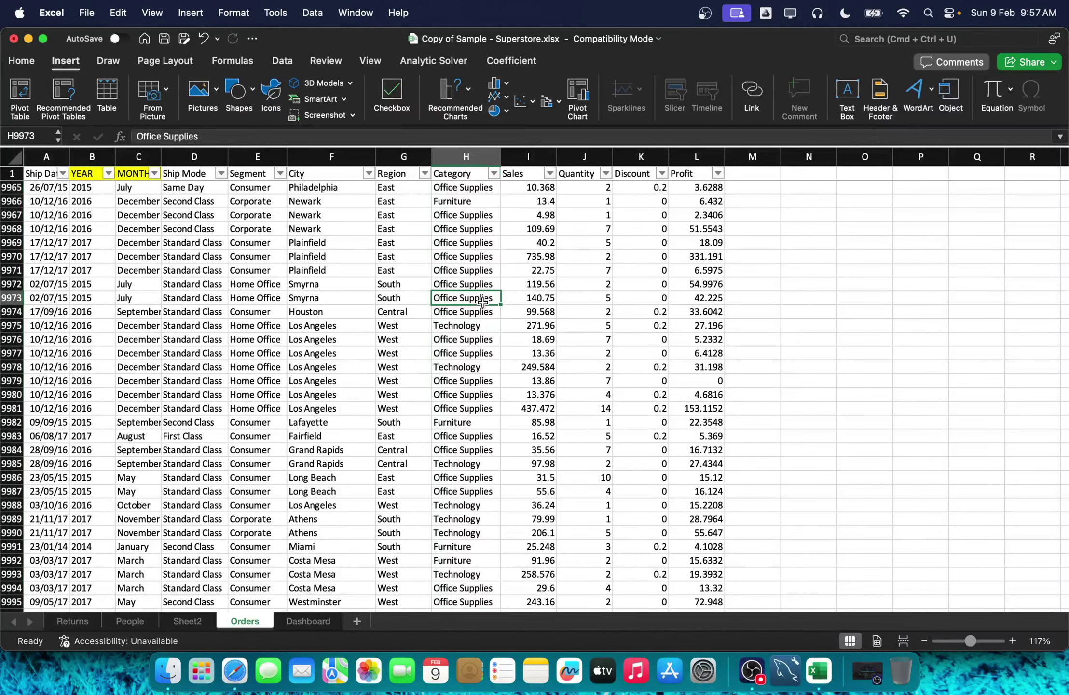
pyautogui.hotkey('ctrl', 'Up')
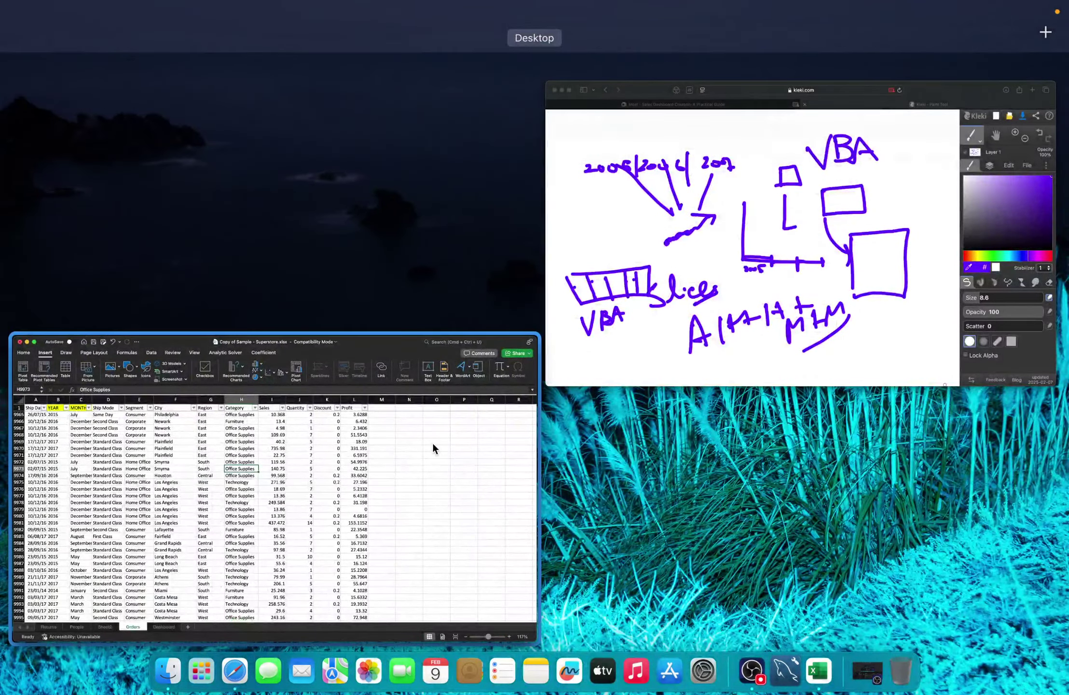
pyautogui.click(433, 442)
# Step: Try to get a recommended chart for the Category and Sales data in H1:I9995 of the Orders sheet
pyautogui.click(476, 173)
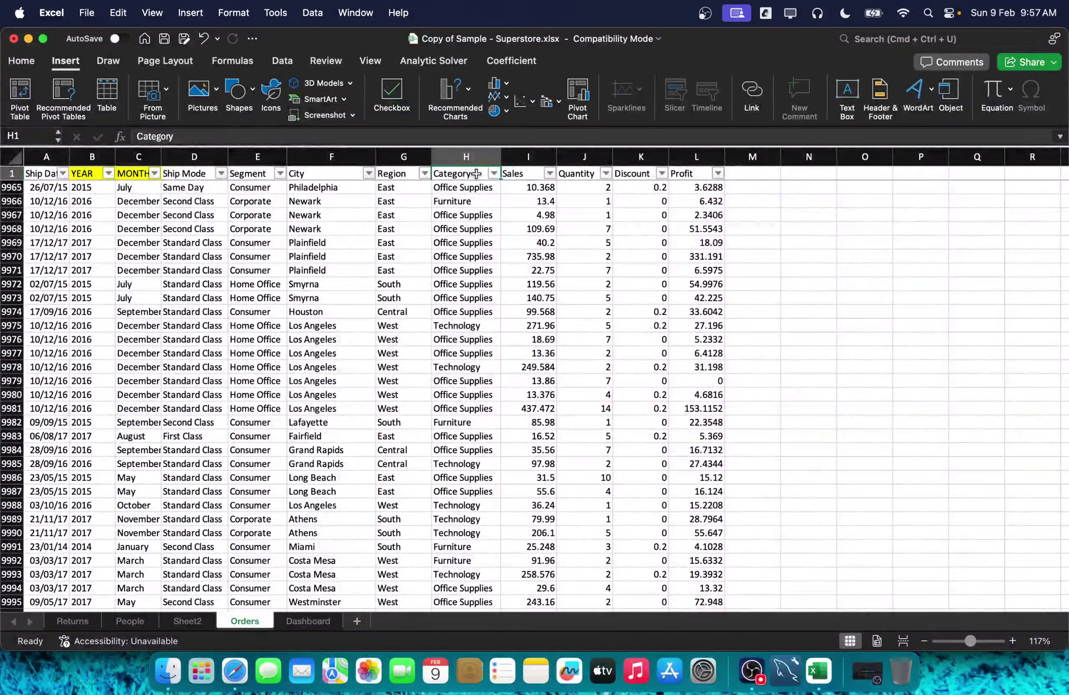
pyautogui.hotkey('shift', 'Down')
pyautogui.hotkey('shift', 'Right')
pyautogui.press('super+shift+Down')
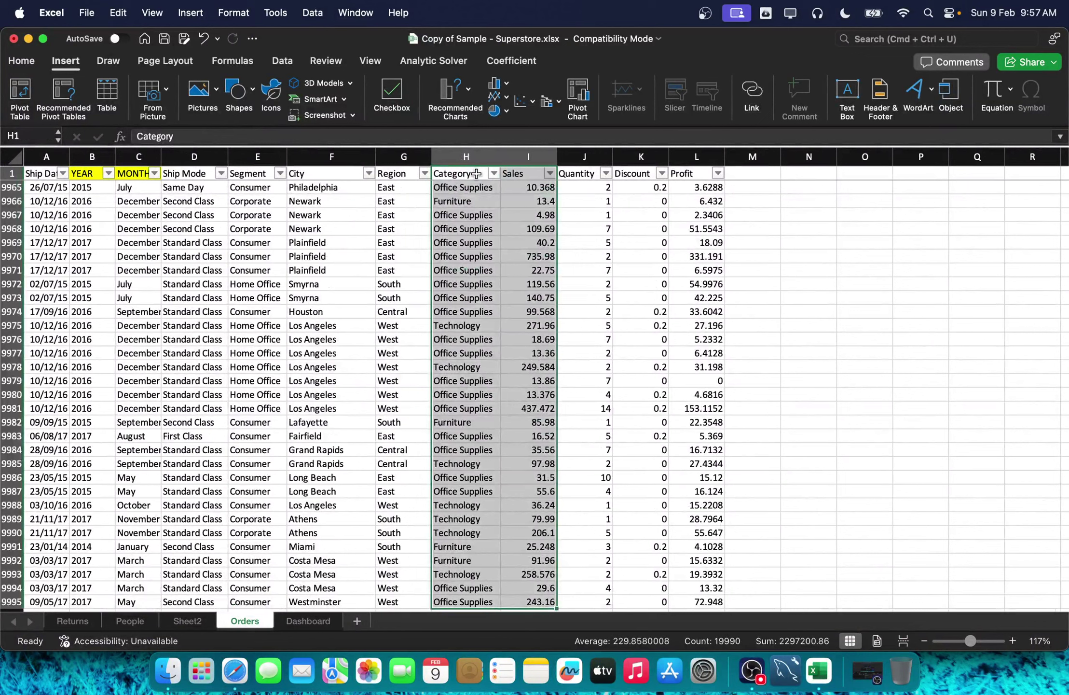
pyautogui.click(451, 96)
pyautogui.click(451, 96)
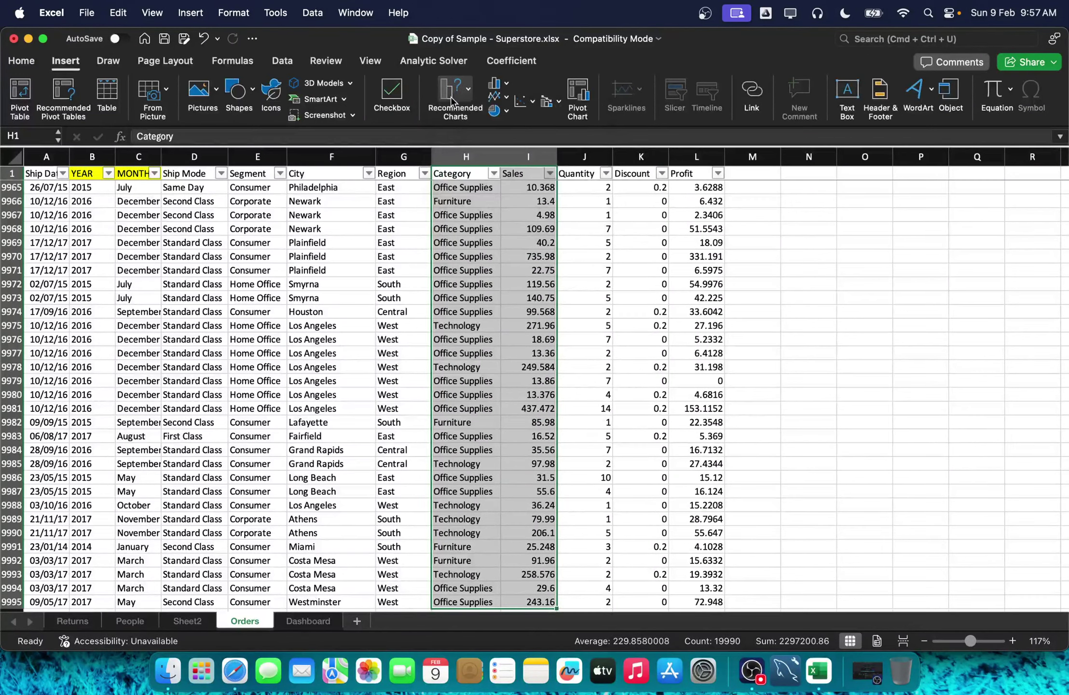
pyautogui.click(453, 101)
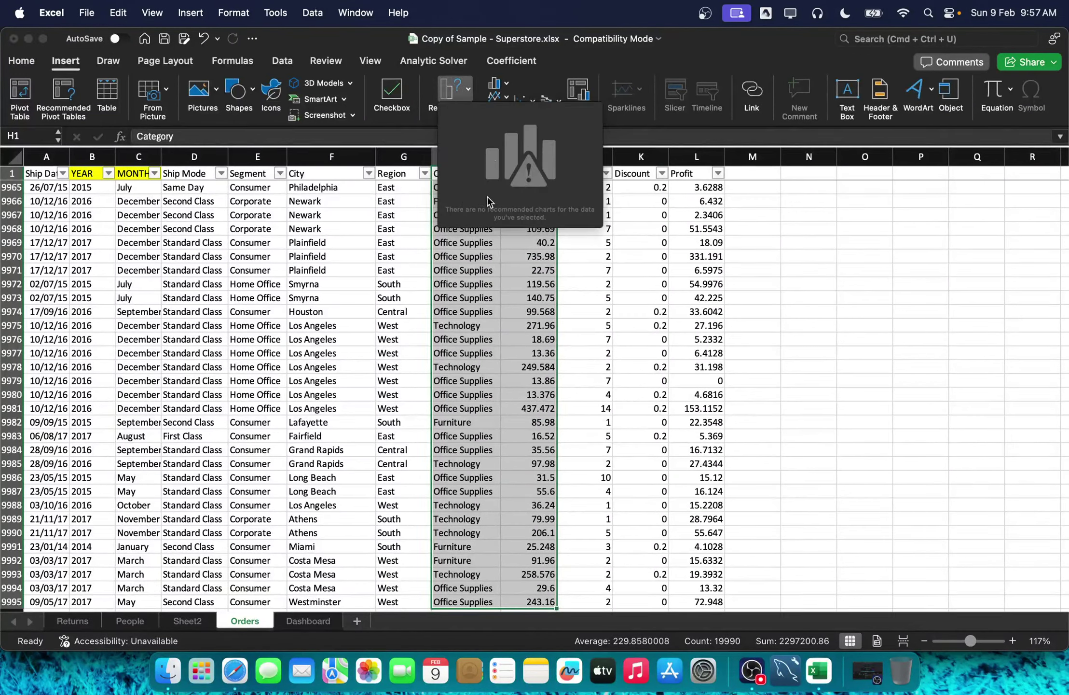
pyautogui.click(531, 263)
pyautogui.click(462, 220)
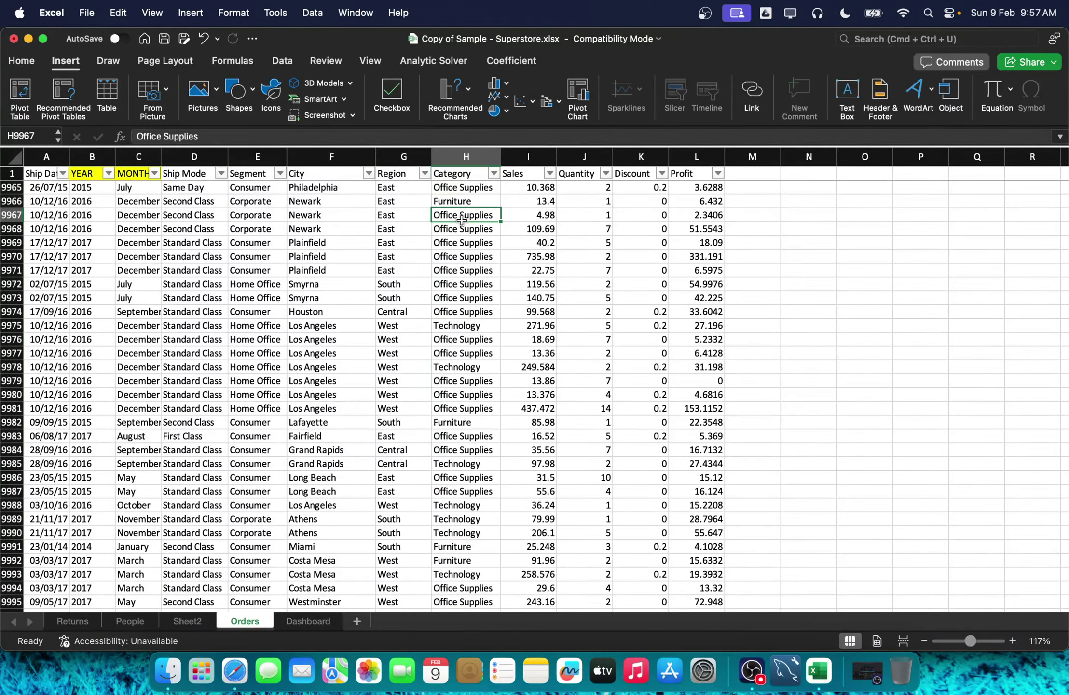
pyautogui.press('Up')
pyautogui.press('Up')
pyautogui.press('Up')
pyautogui.press('Up')
pyautogui.press('Up')
pyautogui.hotkey('ctrl', 'Up')
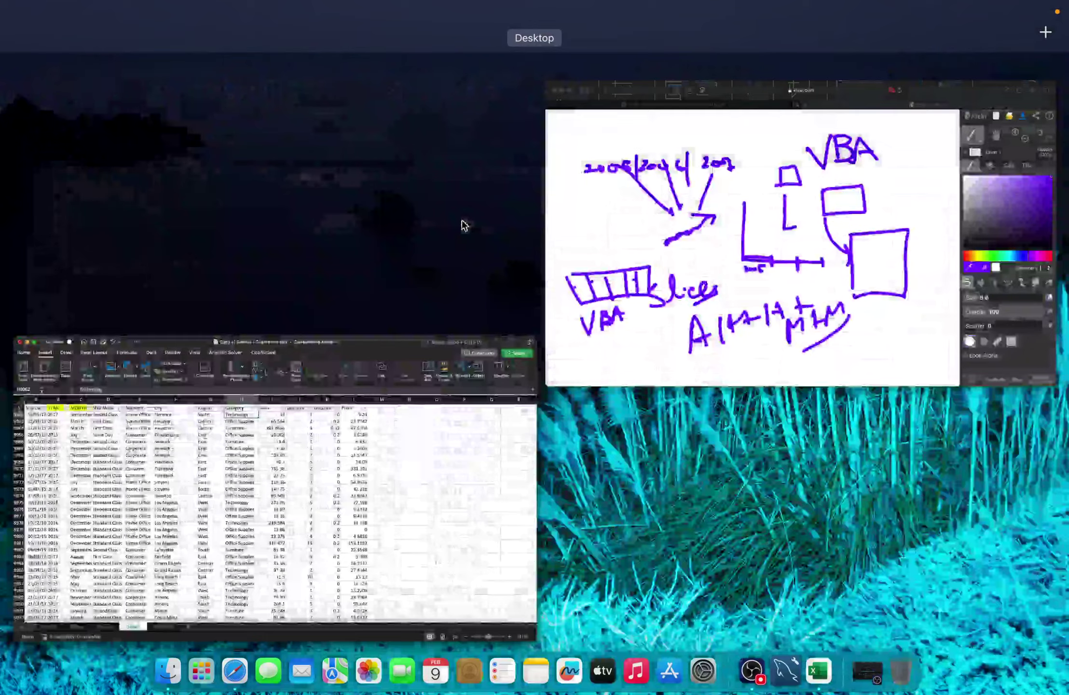
pyautogui.click(389, 465)
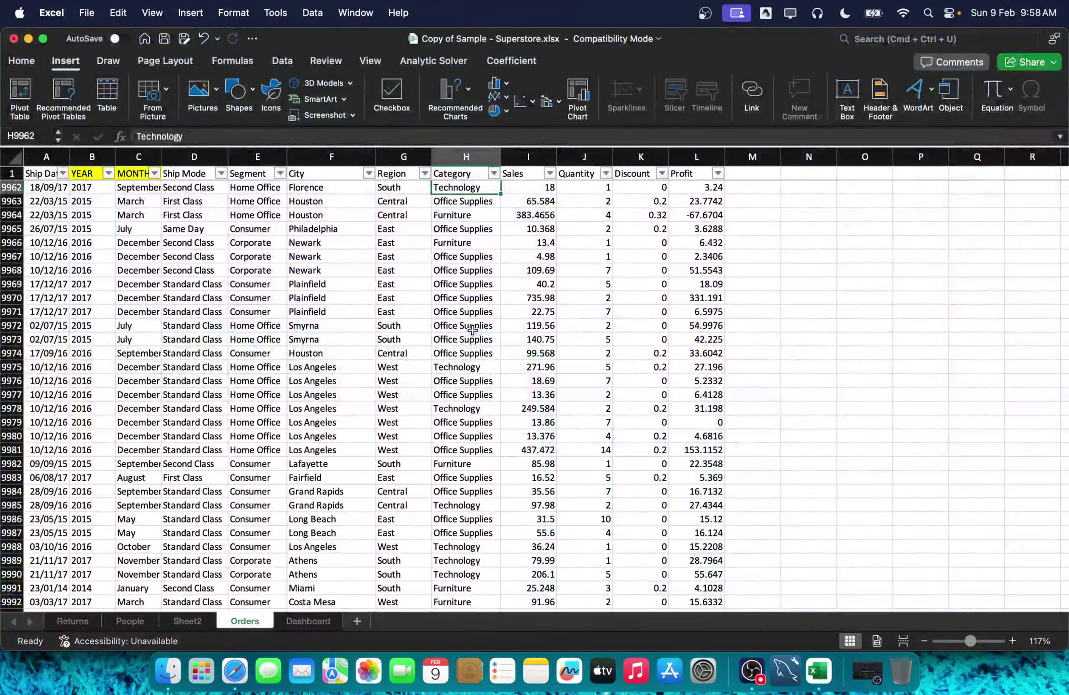
# Step: Examine the distinct entries in the Category column's filter list on the Orders sheet
pyautogui.press('super+Up')
pyautogui.press('Down')
pyautogui.press('Up')
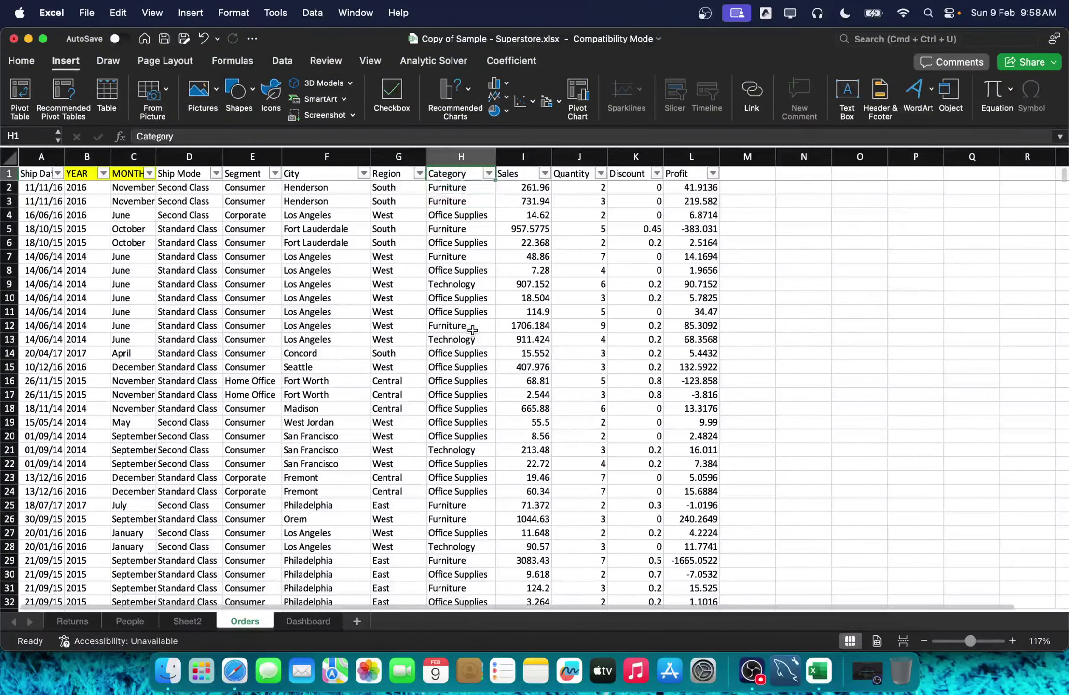
pyautogui.press('Right')
pyautogui.press('Left')
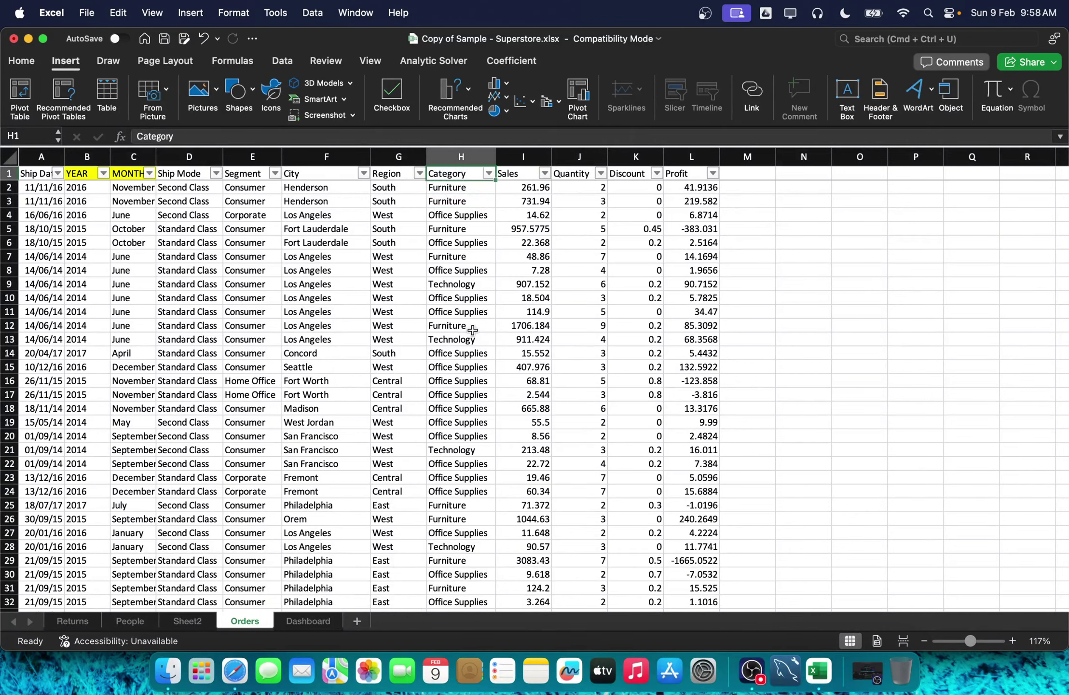
pyautogui.hotkey('shift', 'Down')
pyautogui.press('super+shift+Down')
pyautogui.hotkey('shift', 'Right')
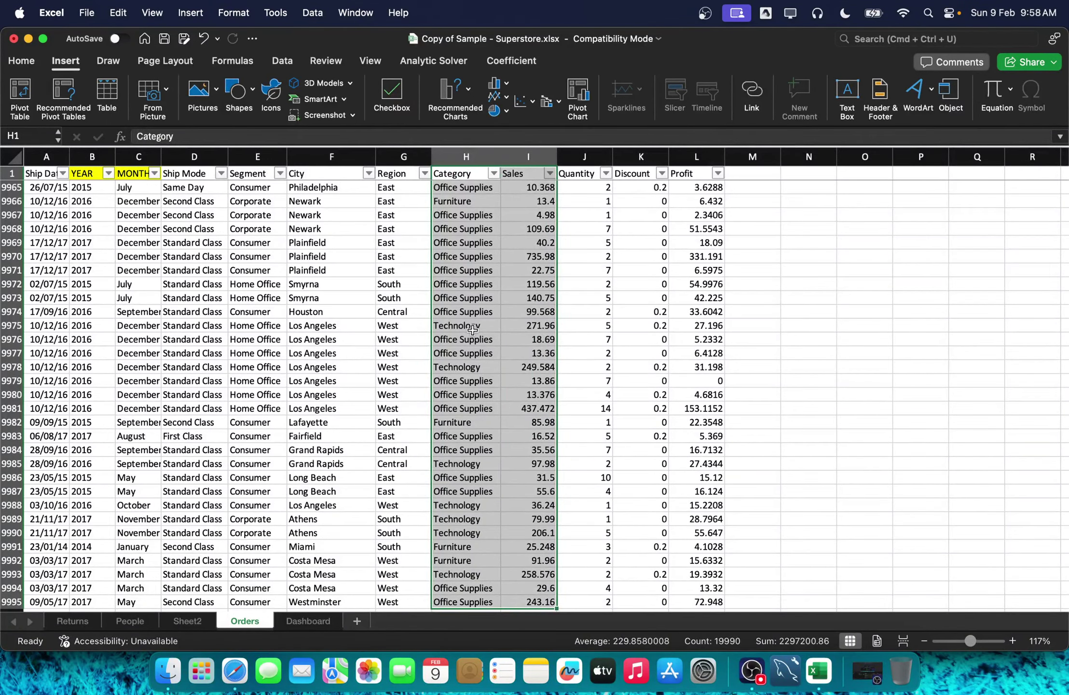
pyautogui.hotkey('shift', 'Left')
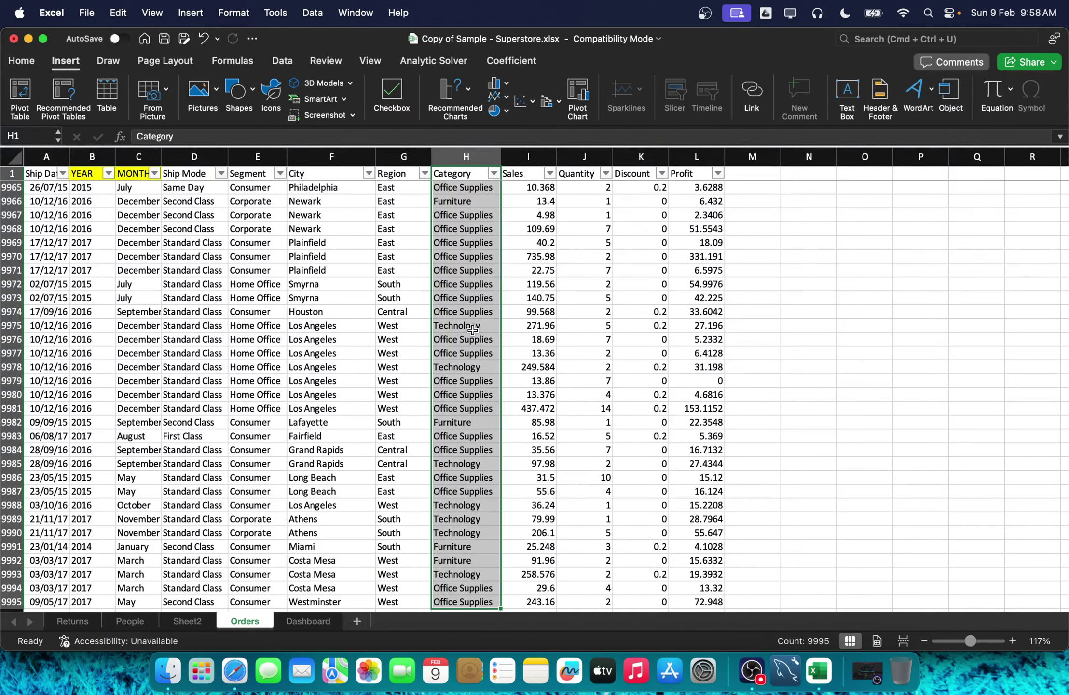
pyautogui.rightClick(472, 330)
pyautogui.click(494, 174)
pyautogui.click(493, 174)
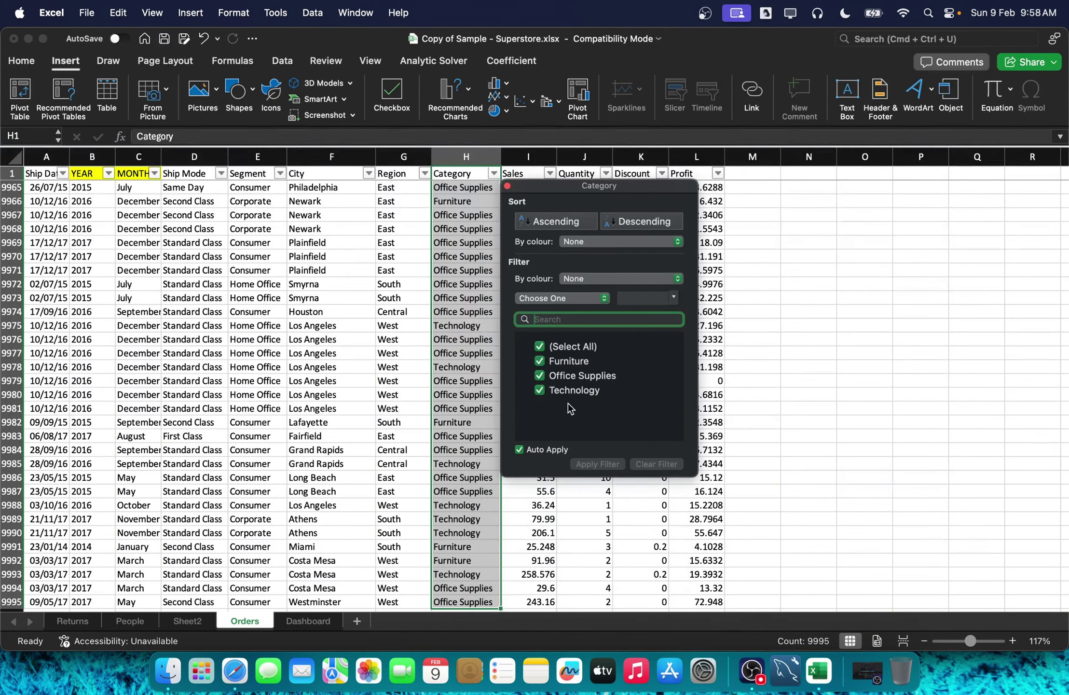
pyautogui.click(394, 392)
# Step: Insert a 2D clustered column chart from the entire Category and Sales columns, H and I
pyautogui.moveTo(466, 157); pyautogui.dragTo(529, 159)
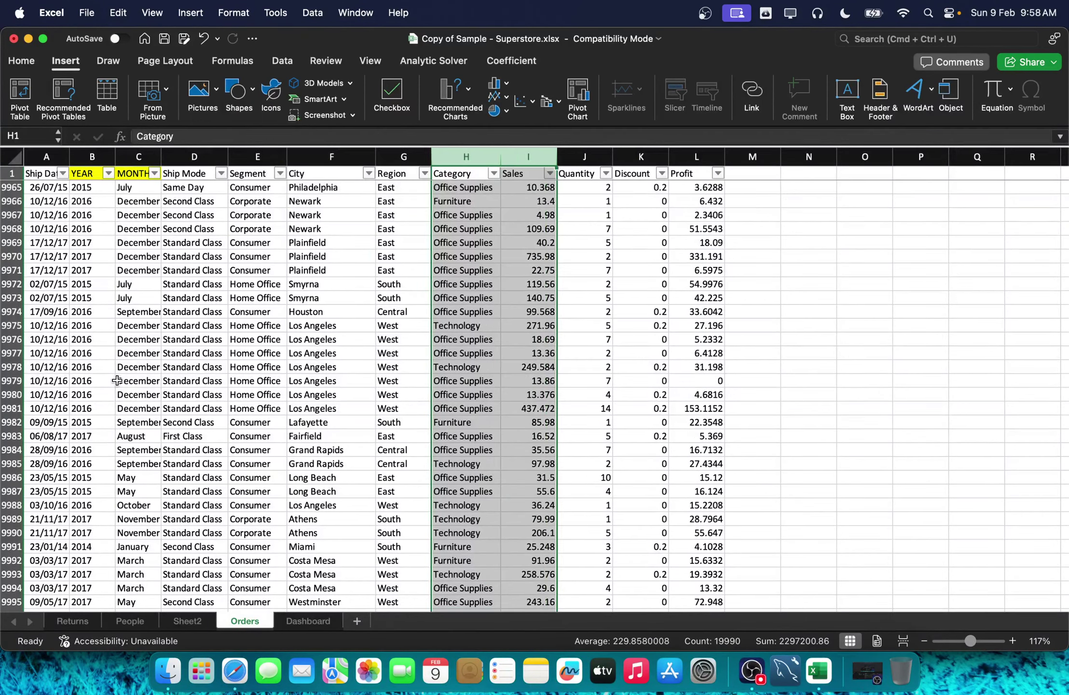
pyautogui.click(453, 103)
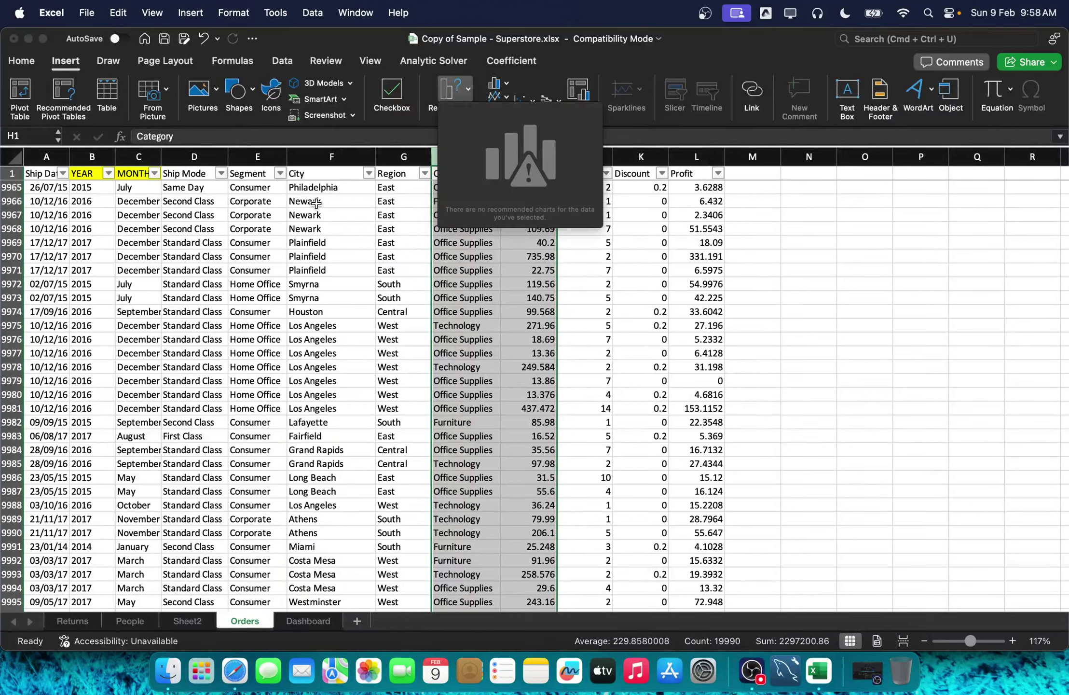
pyautogui.click(495, 84)
pyautogui.click(496, 83)
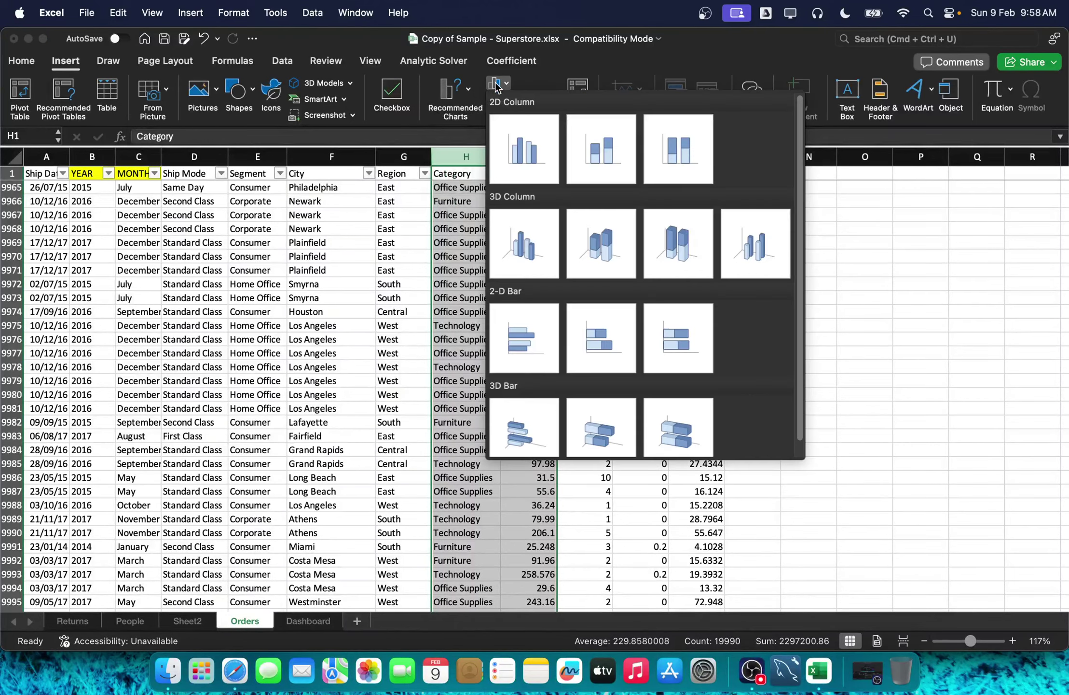
pyautogui.click(533, 160)
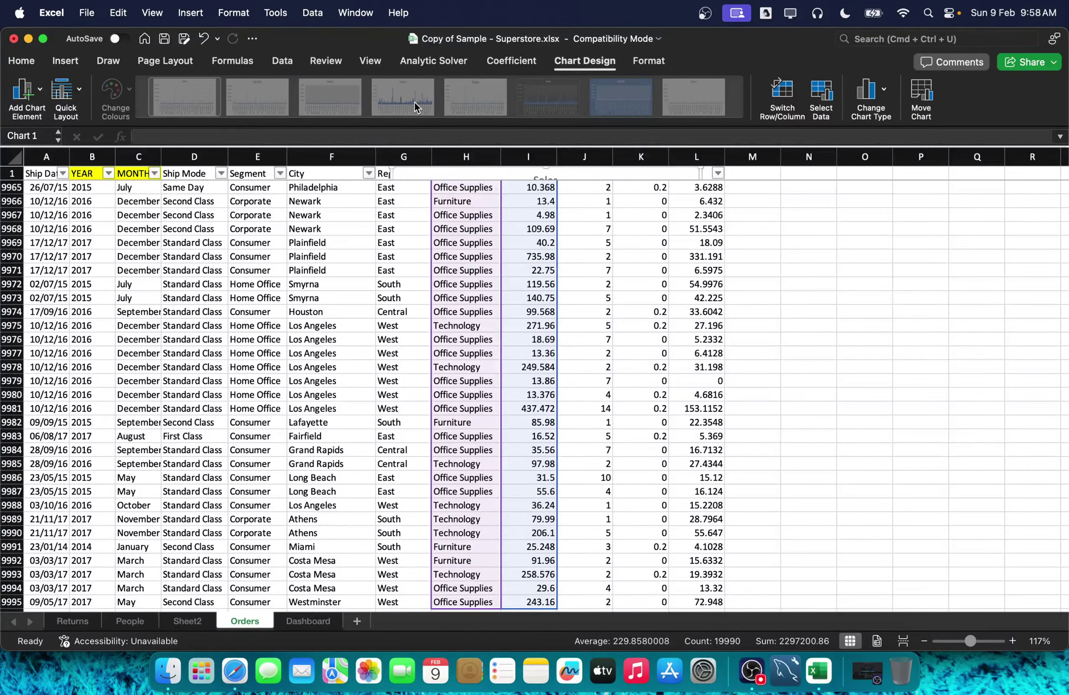
# Step: Move the Sales chart down below the frozen header row and enlarge it to span roughly columns H to P
pyautogui.click(742, 274)
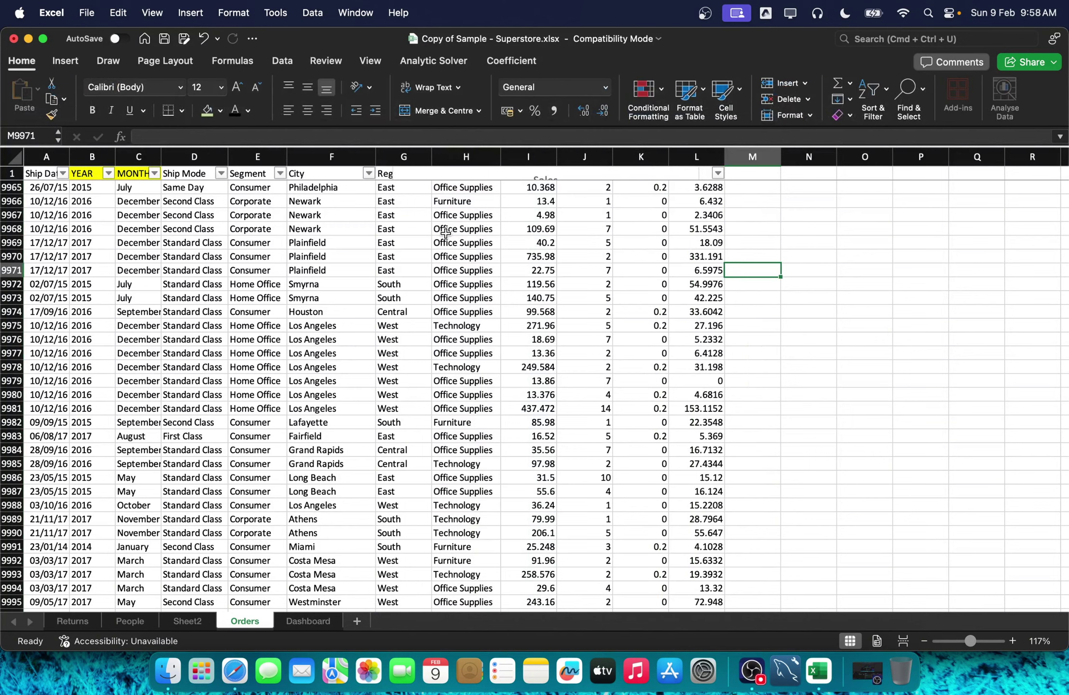
pyautogui.click(460, 270)
pyautogui.click(499, 177)
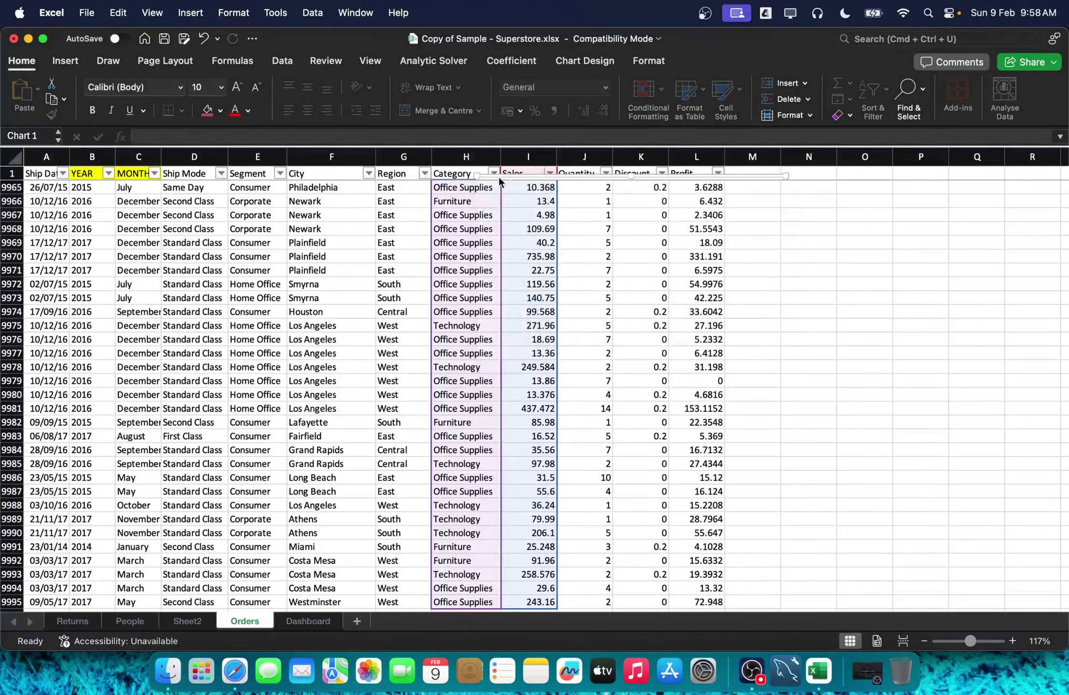
pyautogui.moveTo(503, 178); pyautogui.dragTo(708, 180)
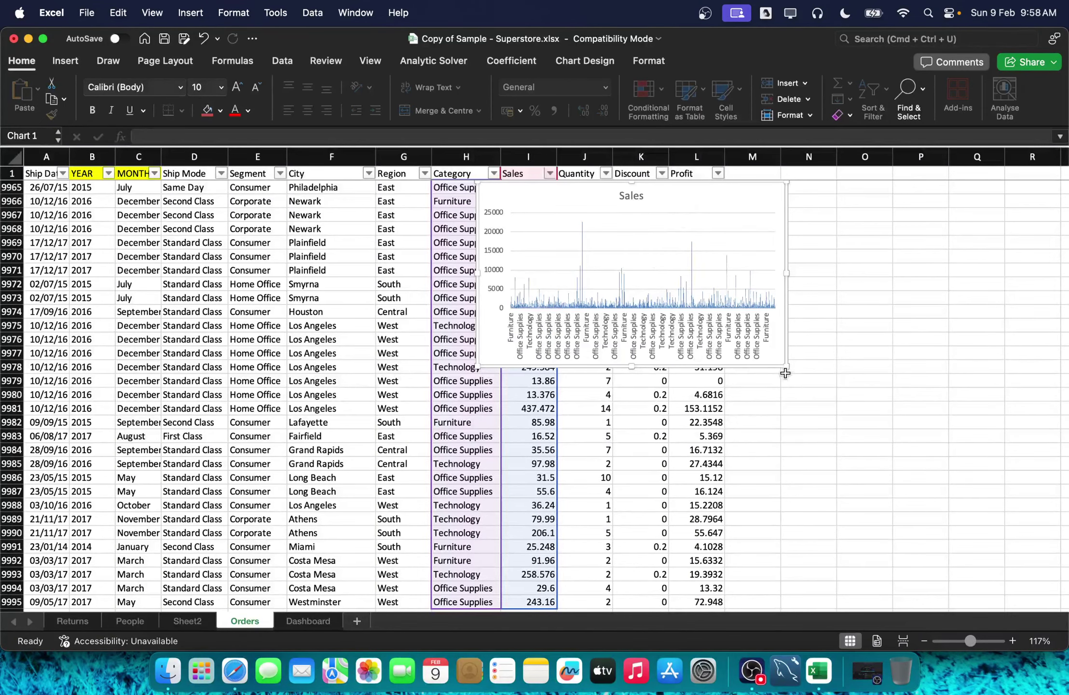
pyautogui.moveTo(786, 366); pyautogui.dragTo(973, 578)
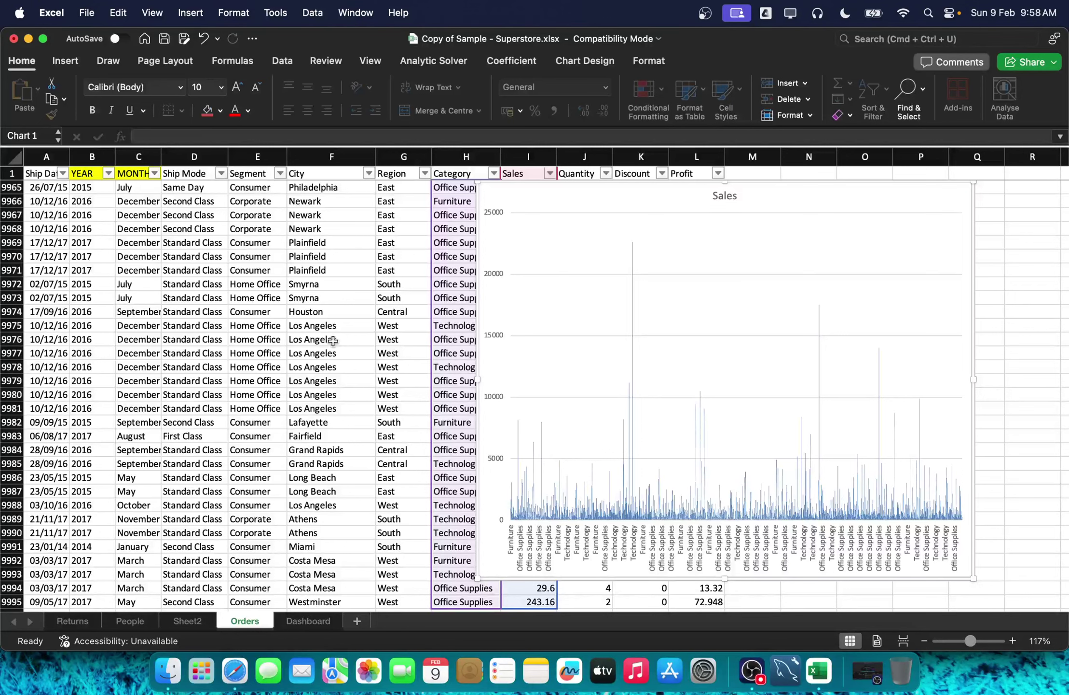
# Step: Delete the Sales column chart from the Orders sheet
pyautogui.click(604, 212)
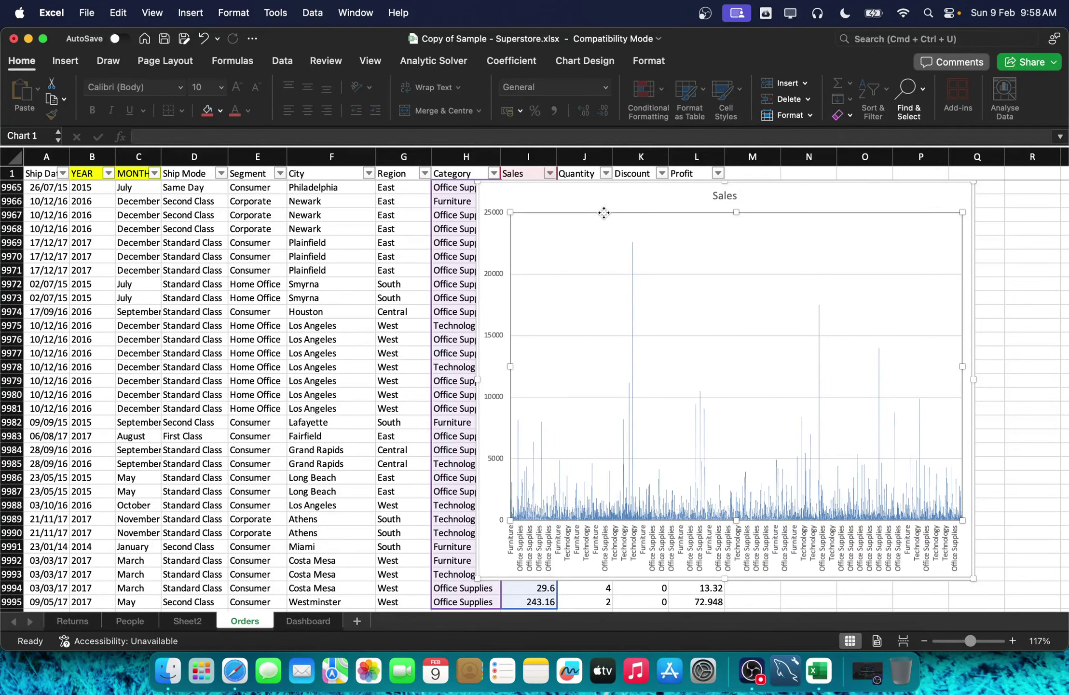
pyautogui.press('BackSpace')
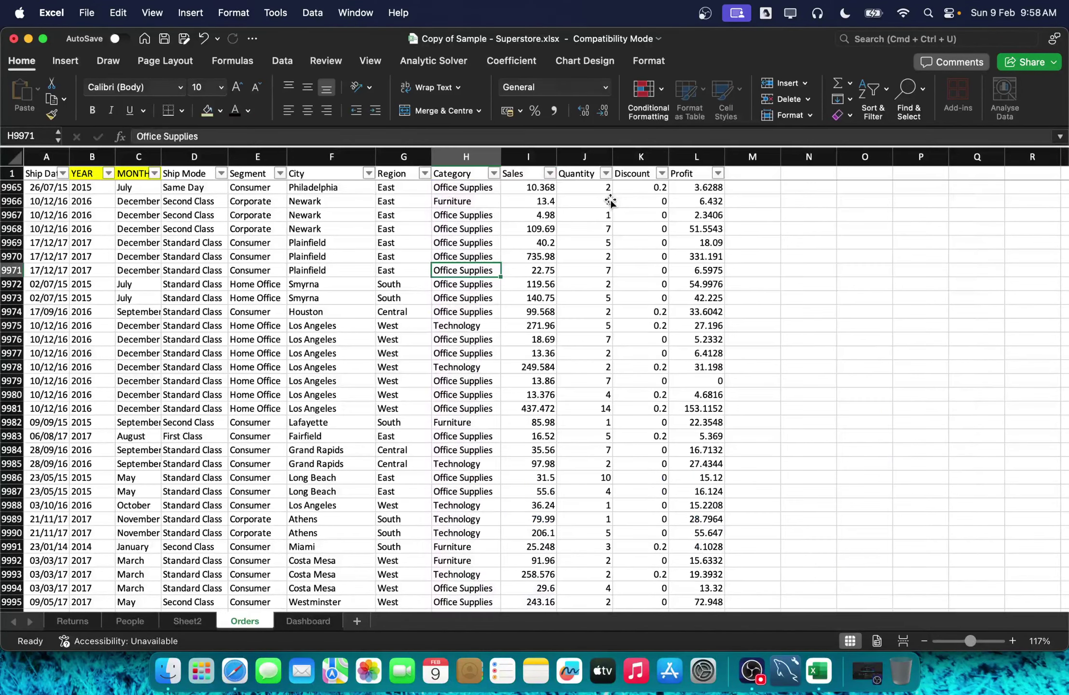
# Step: Enter the heading Category in cell C7 of the Dashboard sheet
pyautogui.click(309, 622)
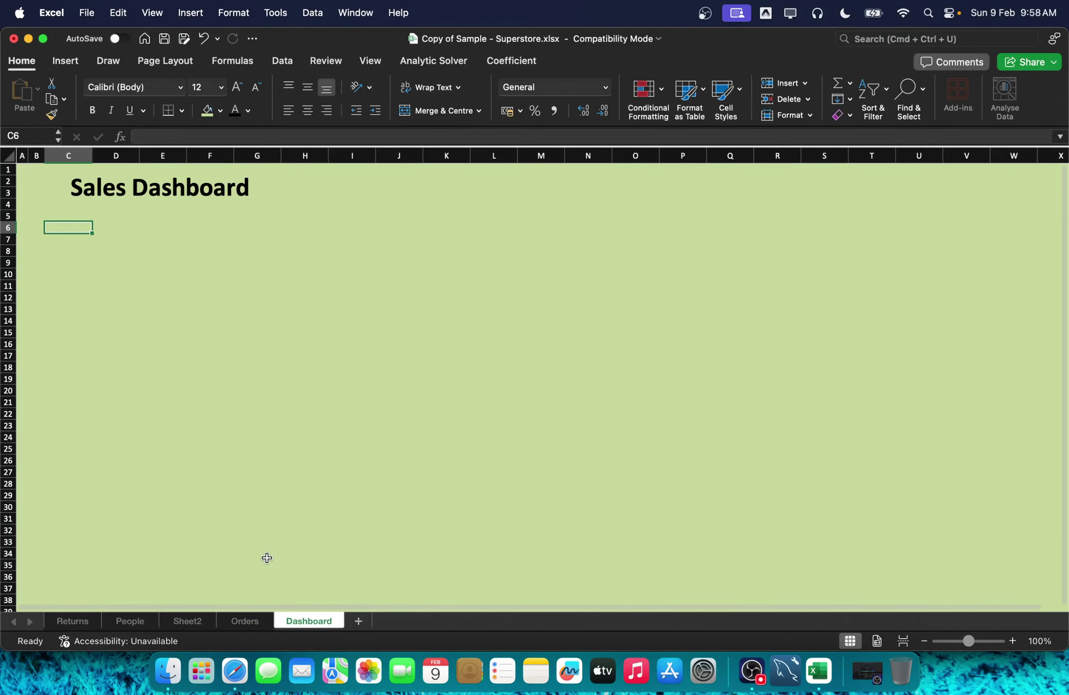
pyautogui.click(99, 238)
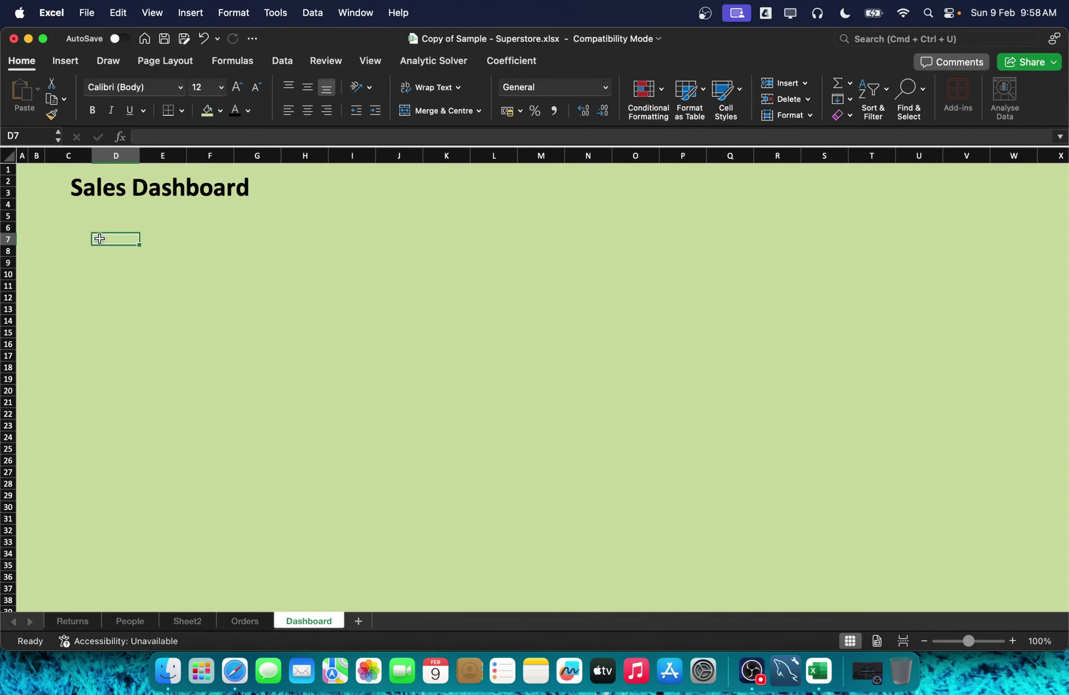
pyautogui.click(91, 237)
pyautogui.write('Cat')
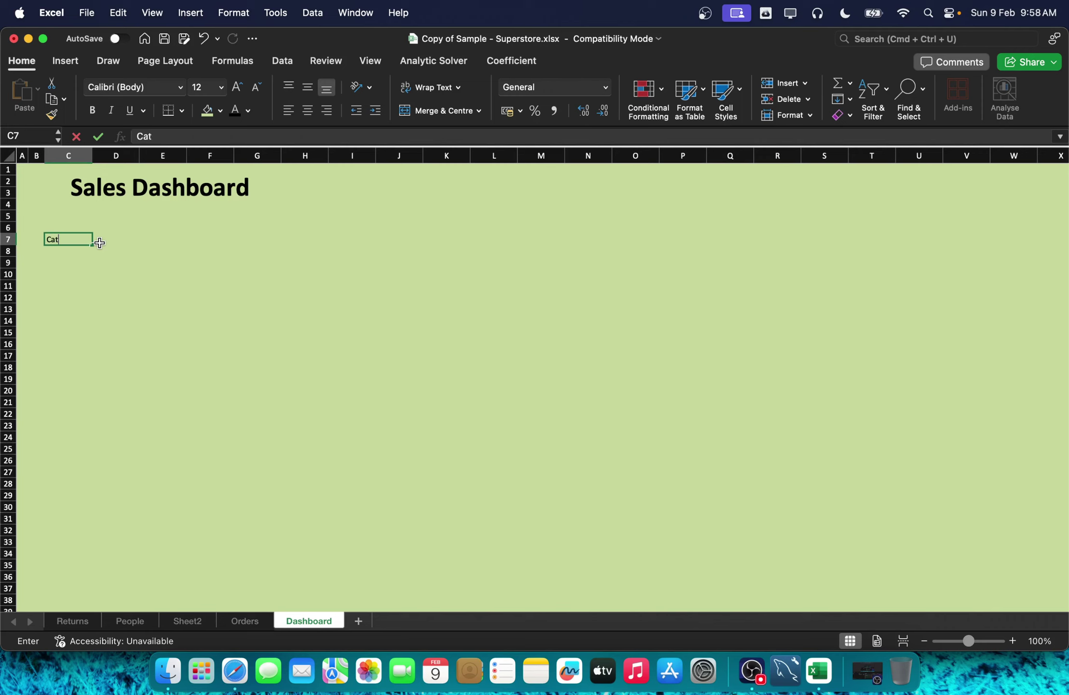
pyautogui.write('agory')
pyautogui.press('Return')
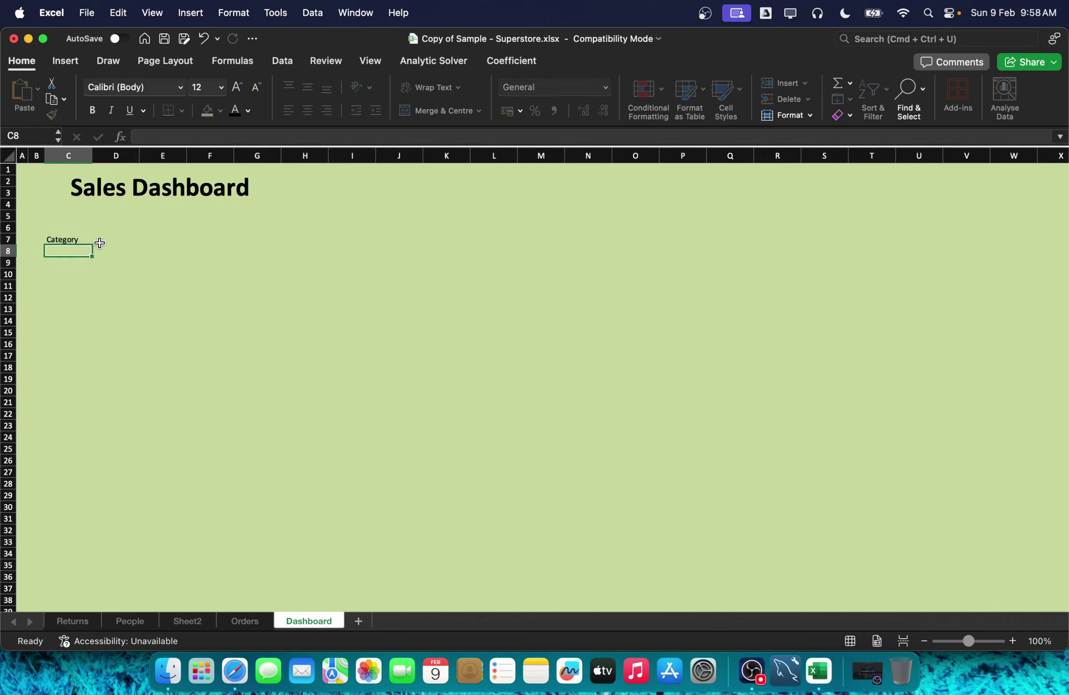
# Step: Try to list the distinct categories from cell C8 with a UNIQUE formula on Orders!H:H, giving t as its second argument
pyautogui.write('=UNI')
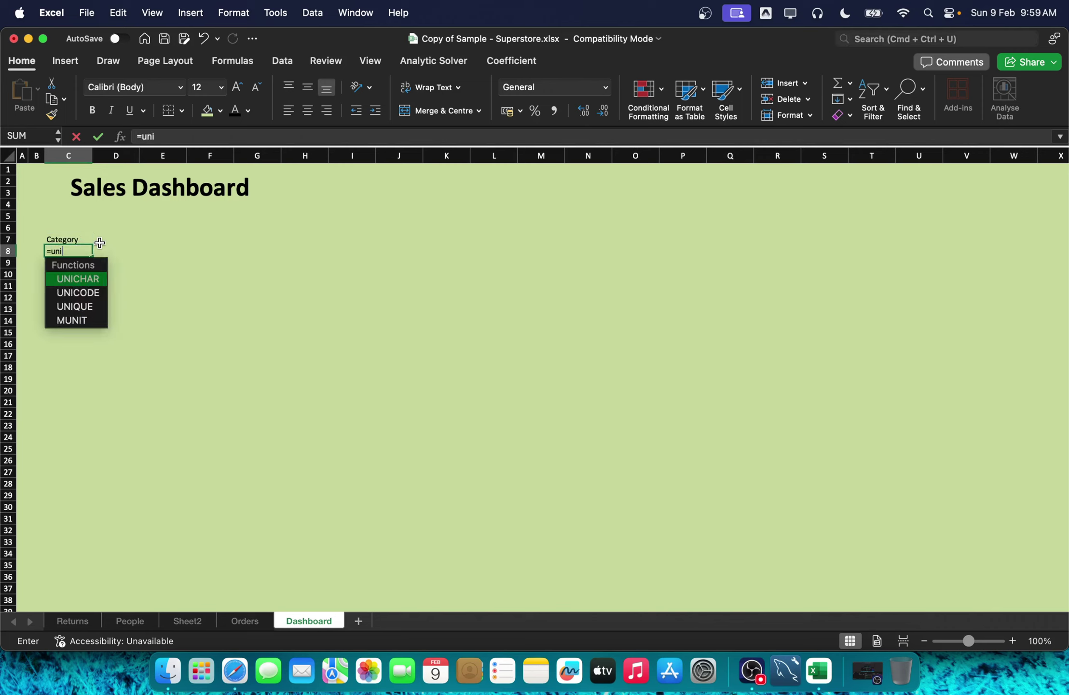
pyautogui.press('Down')
pyautogui.press('Down')
pyautogui.press('Tab')
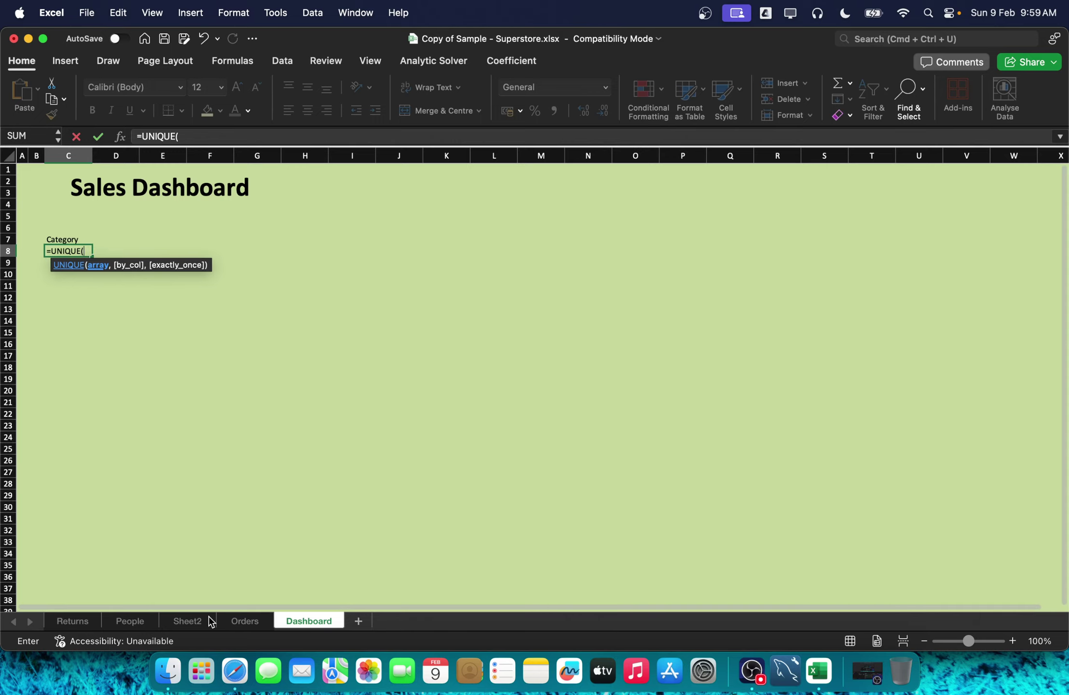
pyautogui.click(251, 620)
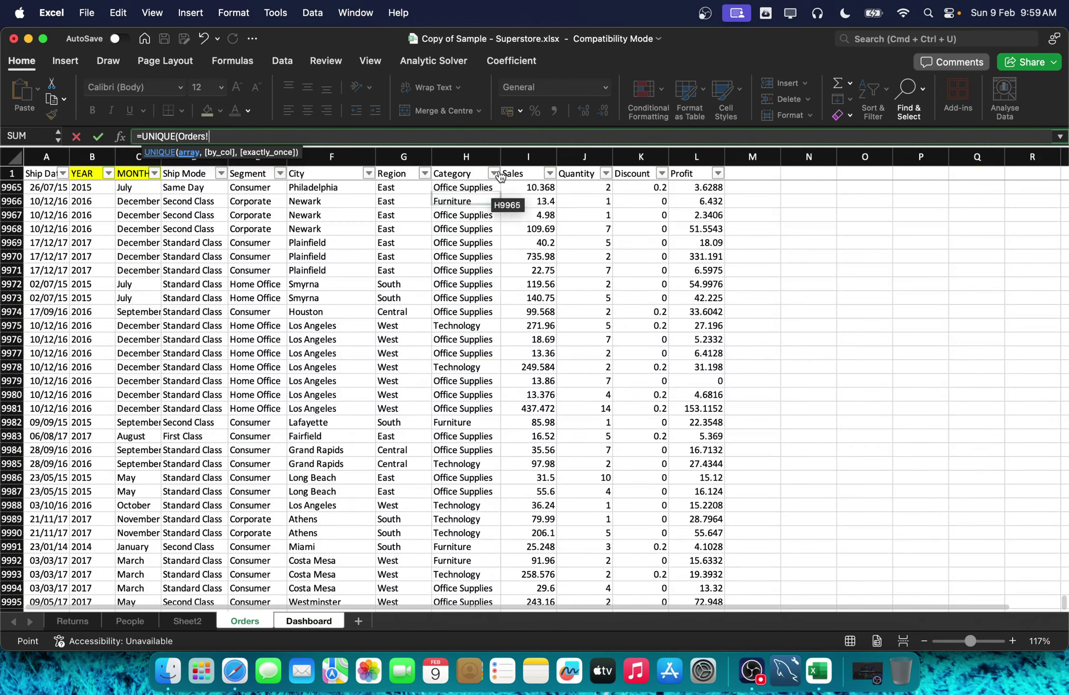
pyautogui.click(449, 157)
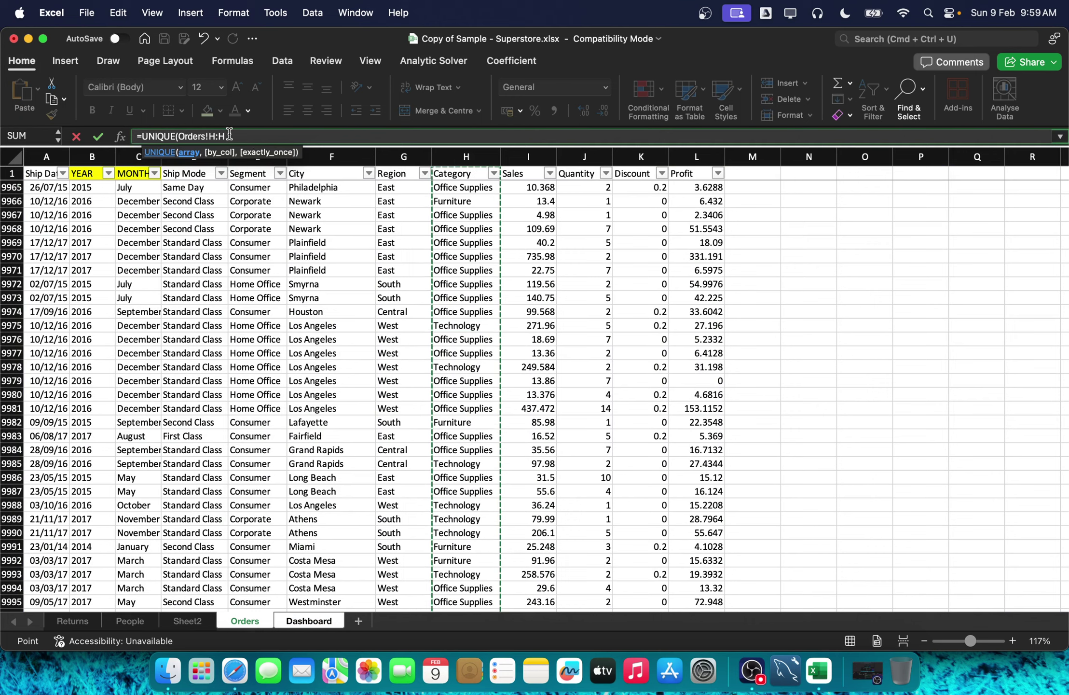
pyautogui.write(',')
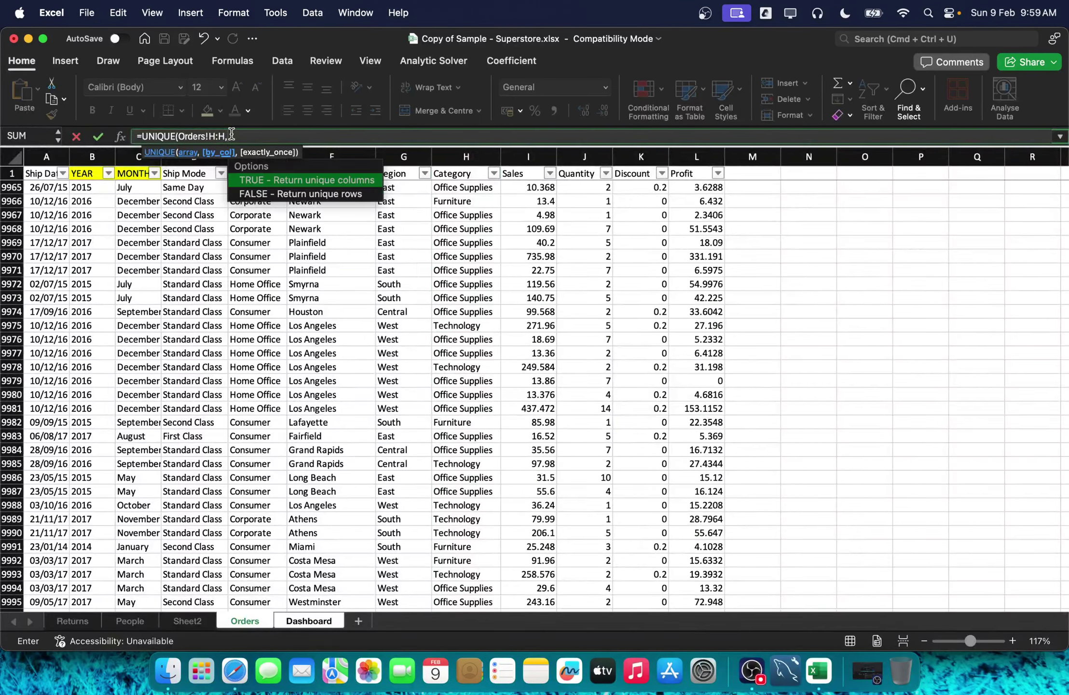
pyautogui.write('t')
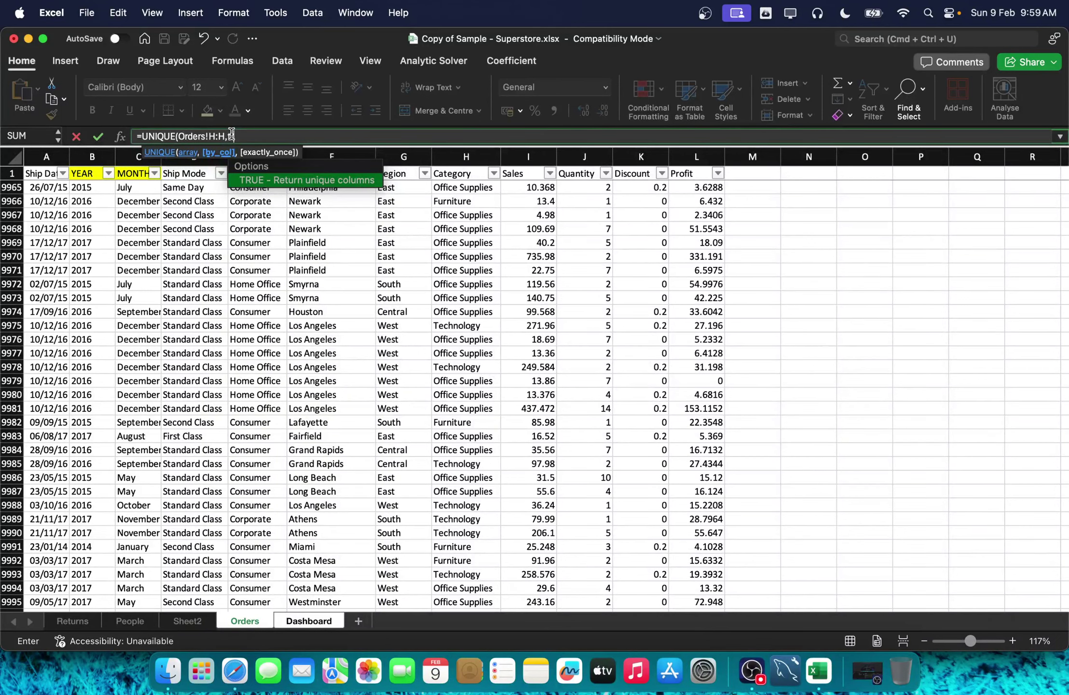
pyautogui.press('Return')
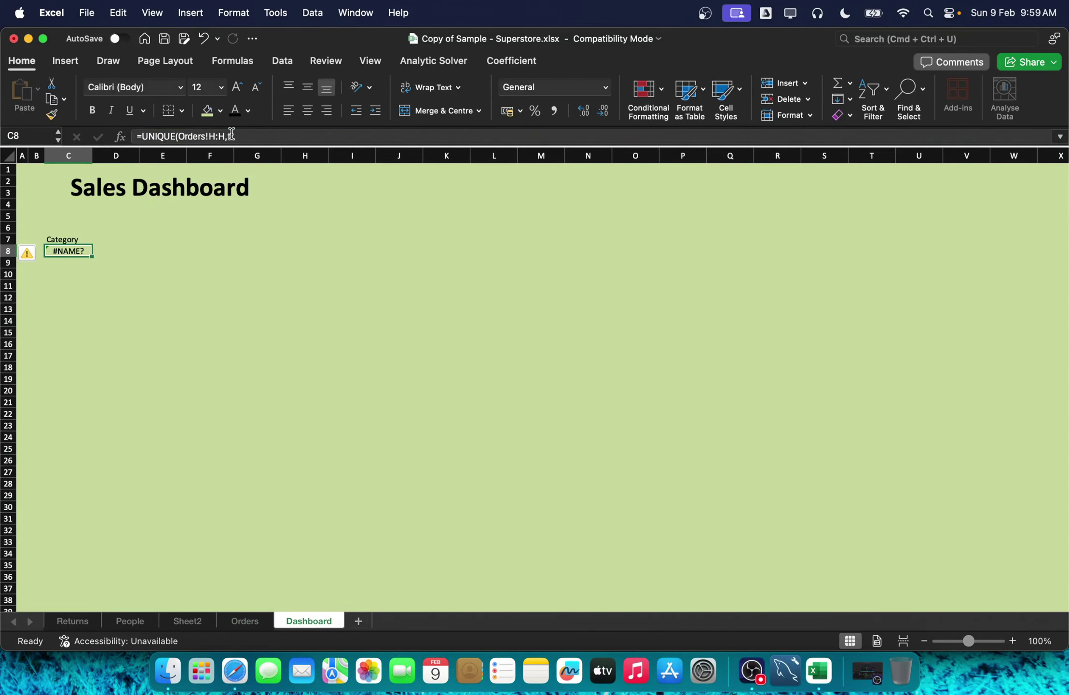
# Step: Try to list the distinct categories in cell C8 by completing the UNIQUE formula's second argument as TRUE
pyautogui.click(234, 136)
pyautogui.write('r')
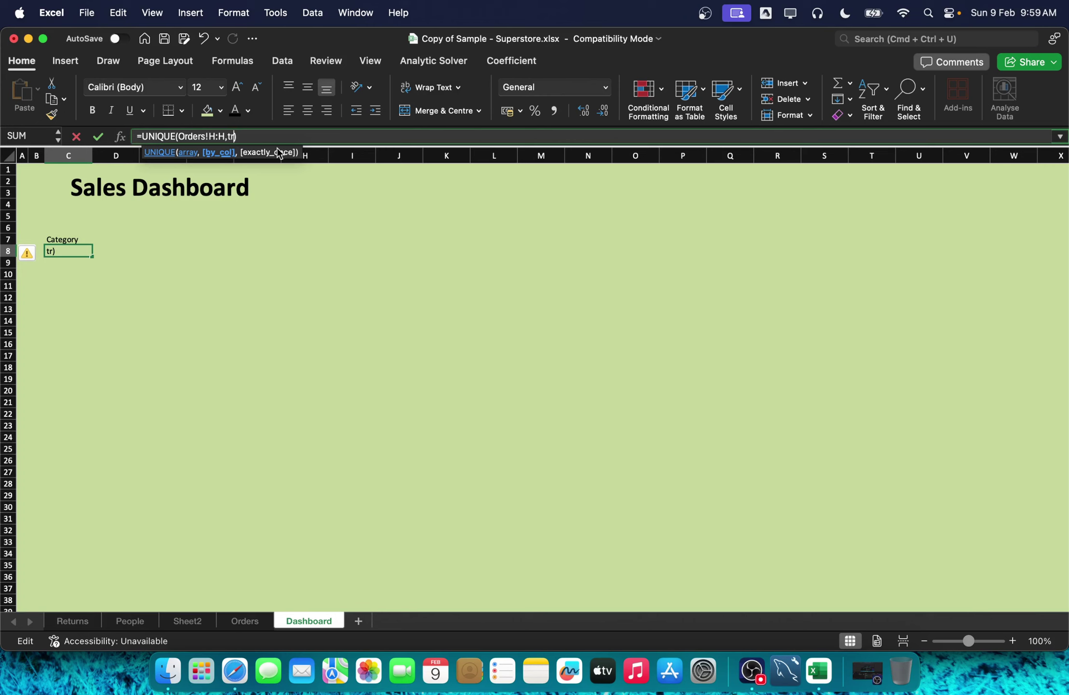
pyautogui.write('ue')
pyautogui.press('Return')
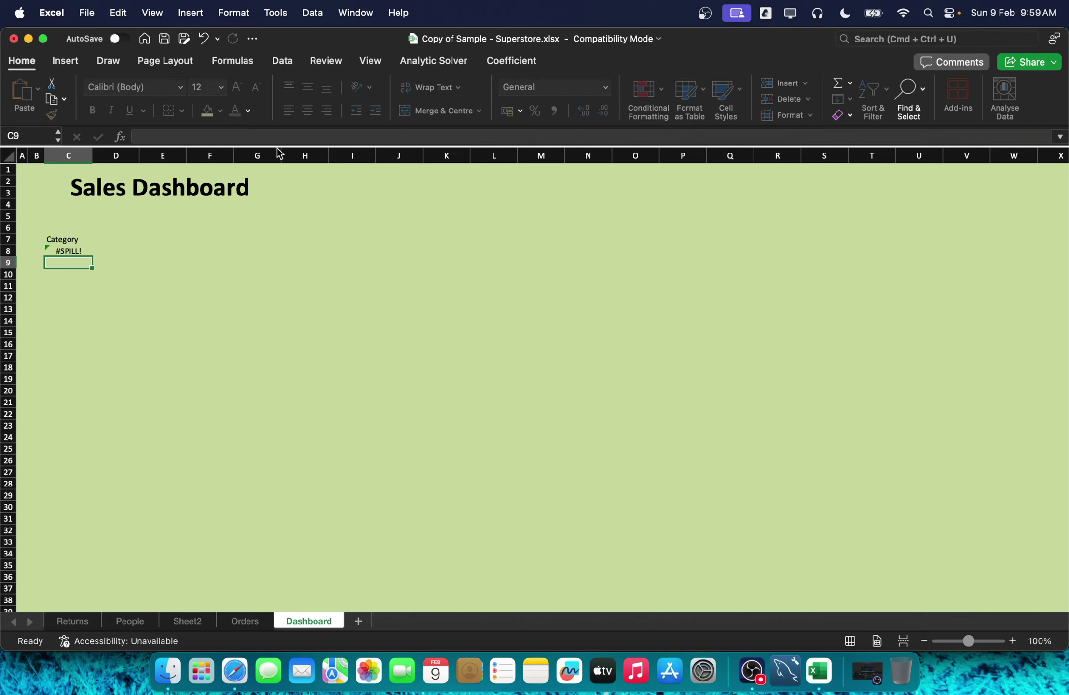
pyautogui.press('Up')
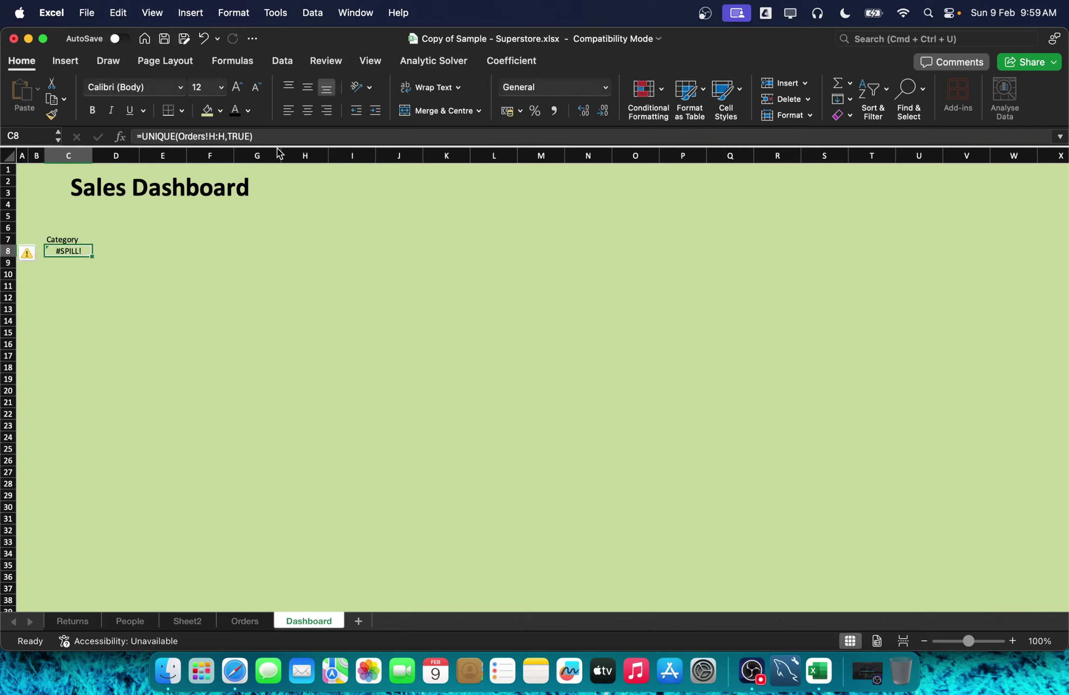
# Step: Try adding TRUE as the third, exactly-once argument of the UNIQUE formula in cell C8
pyautogui.doubleClick(71, 248)
pyautogui.click(248, 136)
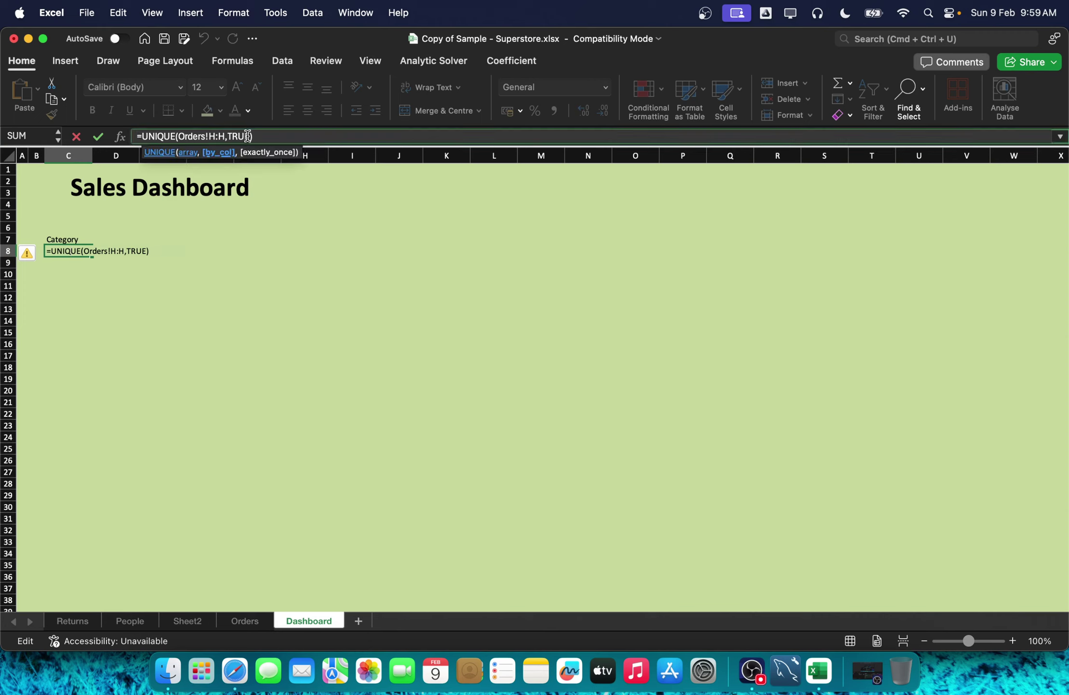
pyautogui.write(',')
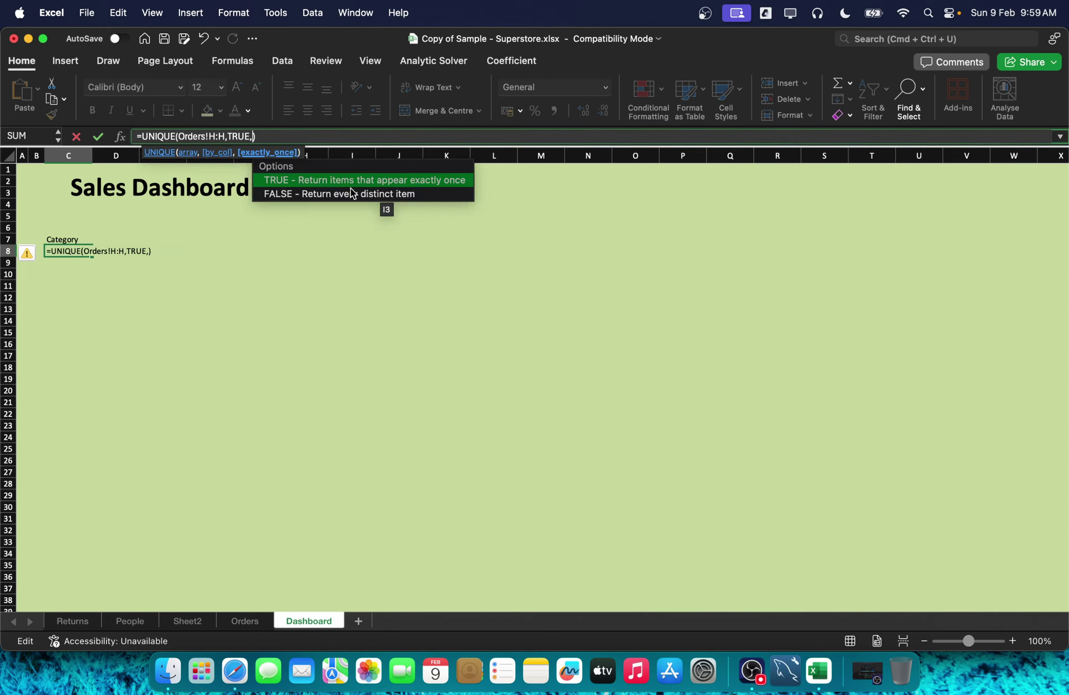
pyautogui.write('tr')
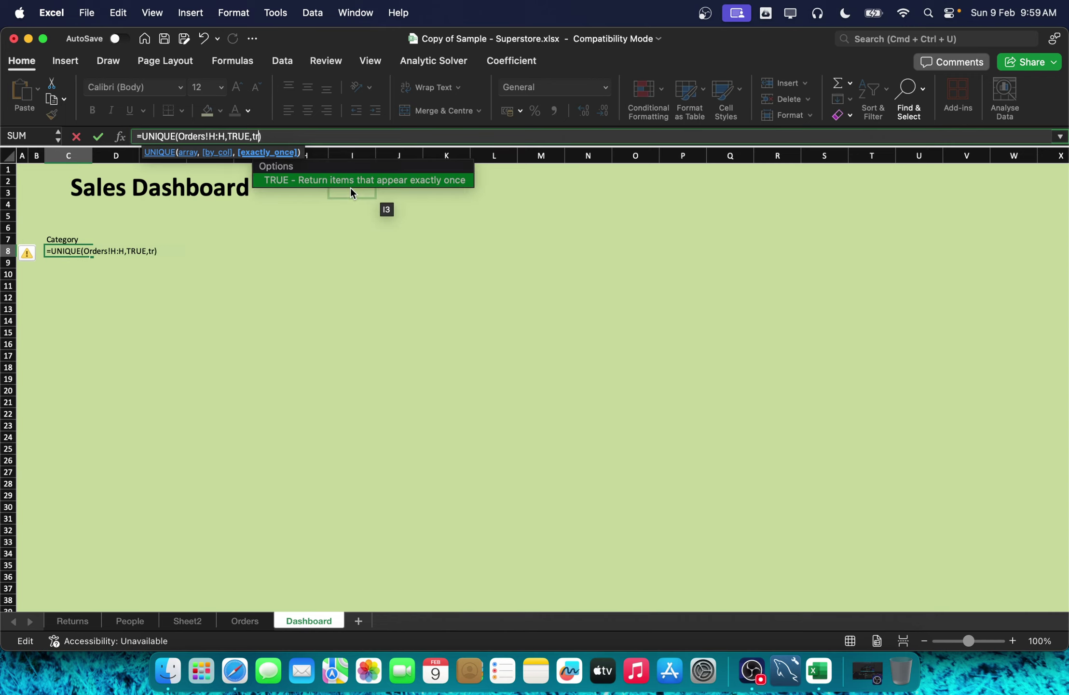
pyautogui.write('ue,')
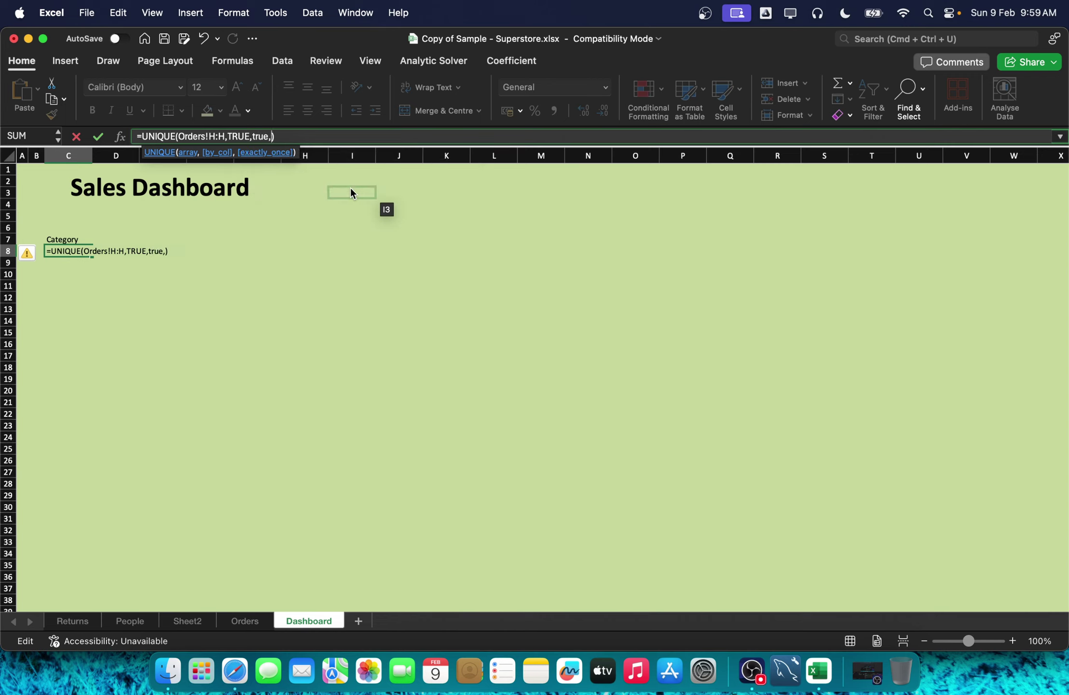
pyautogui.press('BackSpace')
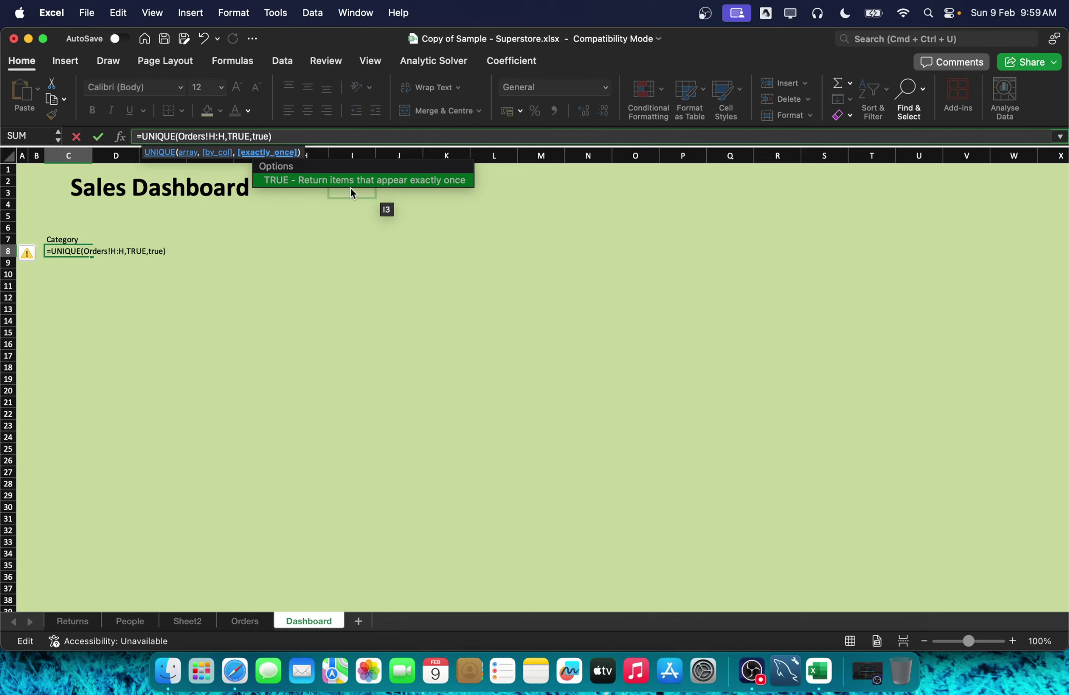
pyautogui.press('Return')
# Step: Examine the UNIQUE formula and its arguments in cell C8 of the Dashboard sheet up close
pyautogui.doubleClick(74, 252)
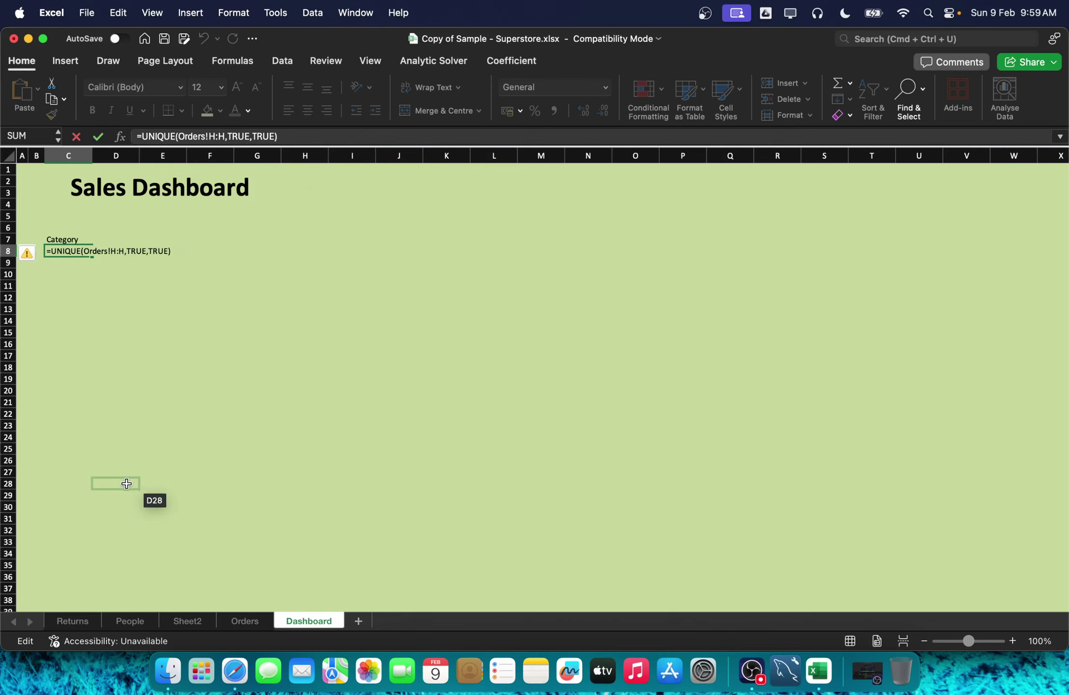
pyautogui.press('Escape')
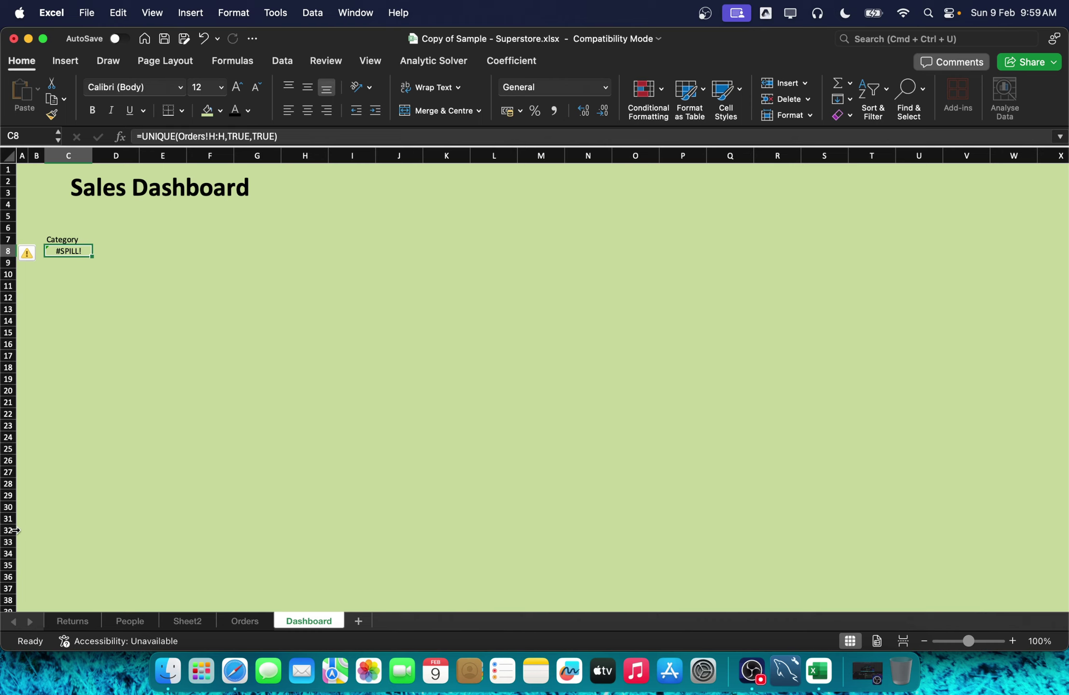
pyautogui.click(74, 305)
pyautogui.click(78, 247)
pyautogui.doubleClick(78, 247)
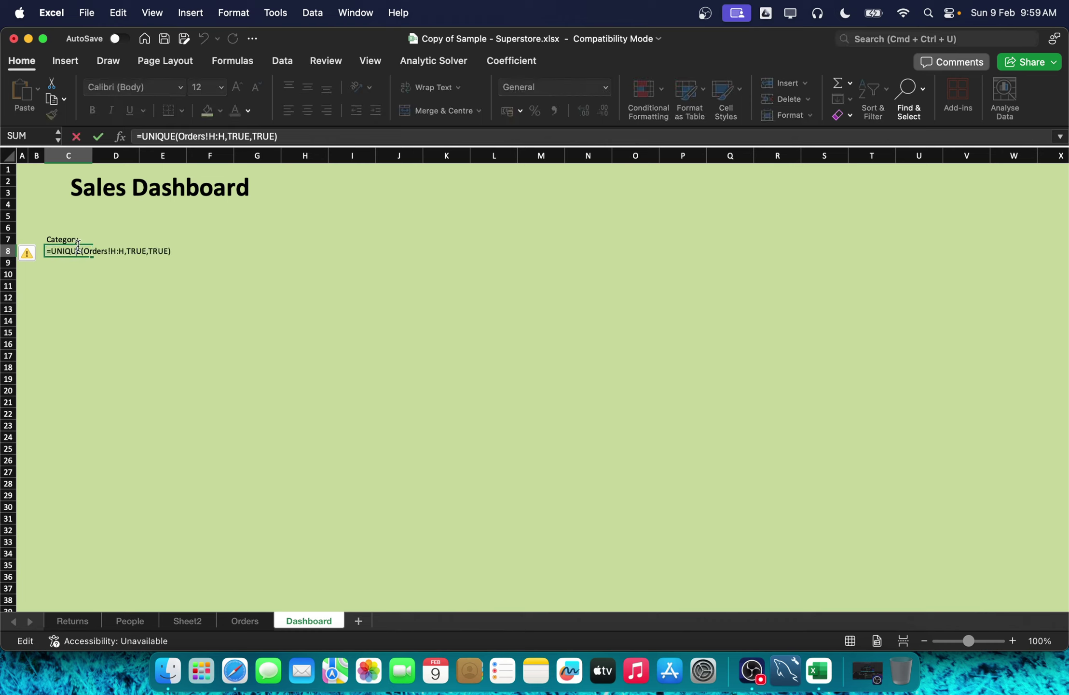
pyautogui.moveTo(76, 256); pyautogui.dragTo(57, 279)
pyautogui.scroll(5, 57, 279)
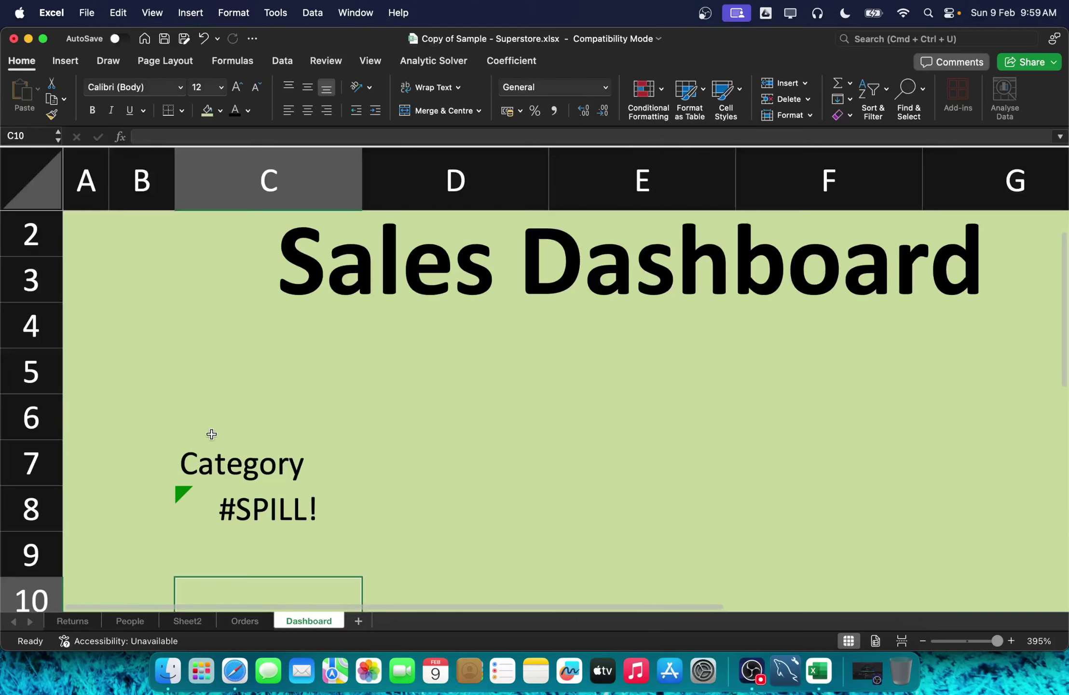
pyautogui.click(249, 498)
pyautogui.doubleClick(249, 498)
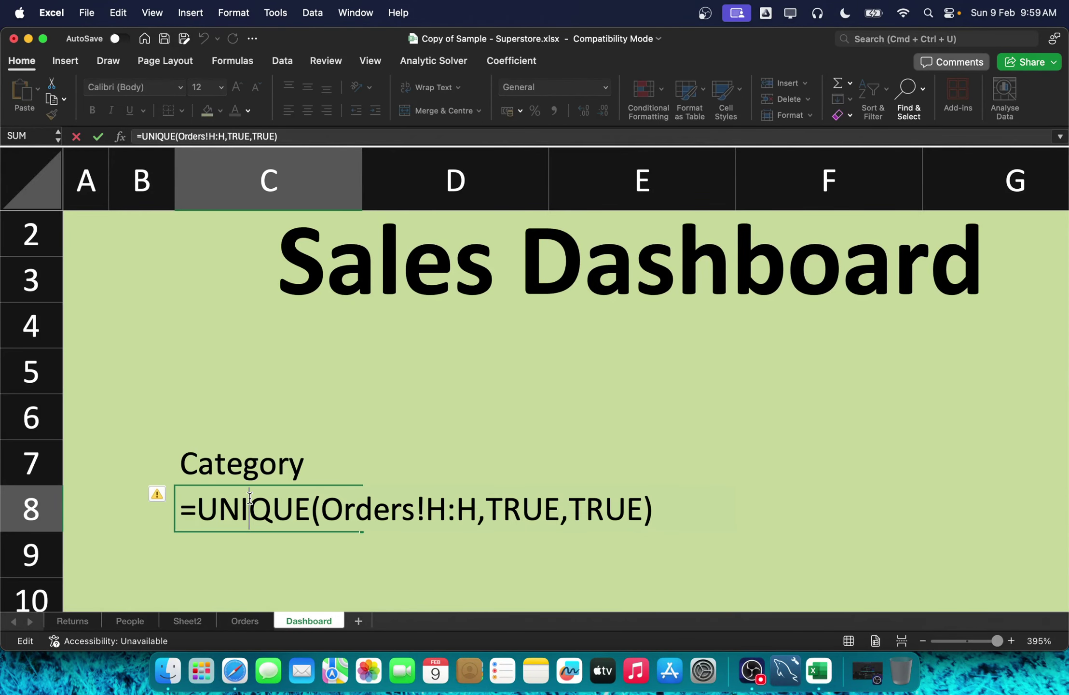
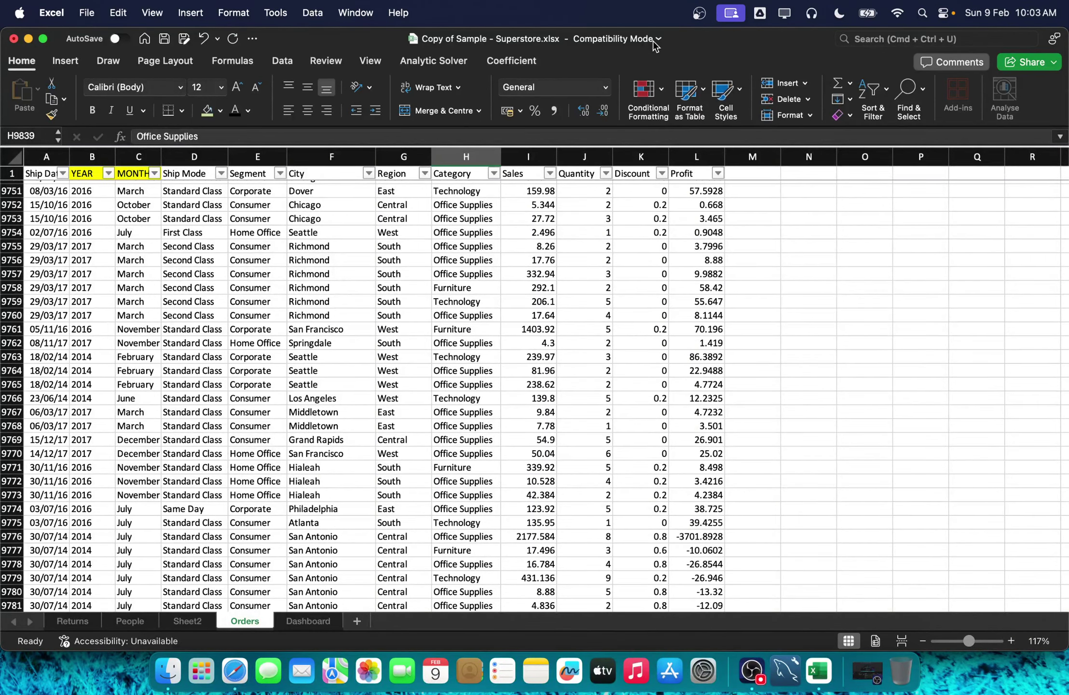
# Step: Copy the whole Category column H of the Orders sheet into column A of a new sheet
pyautogui.click(299, 623)
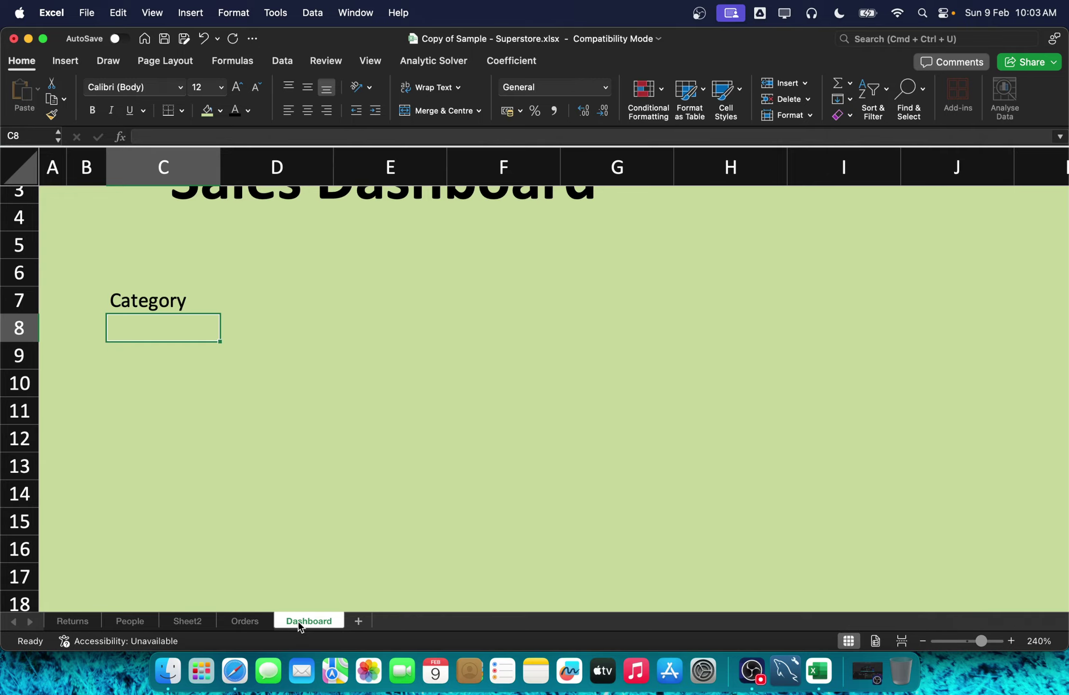
pyautogui.click(268, 617)
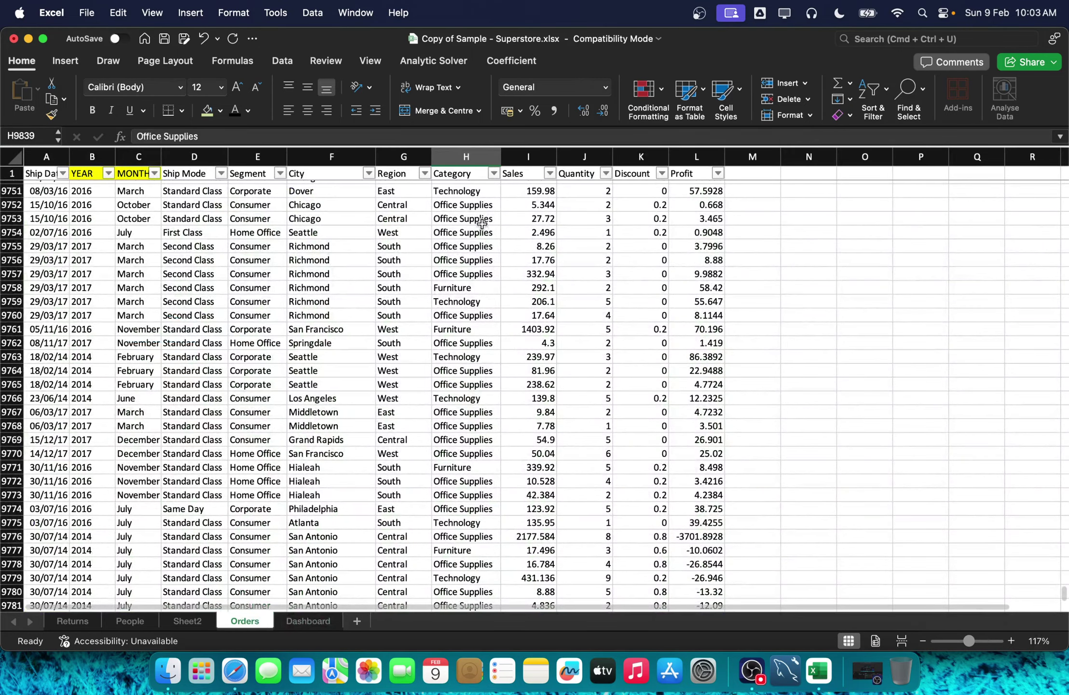
pyautogui.click(456, 153)
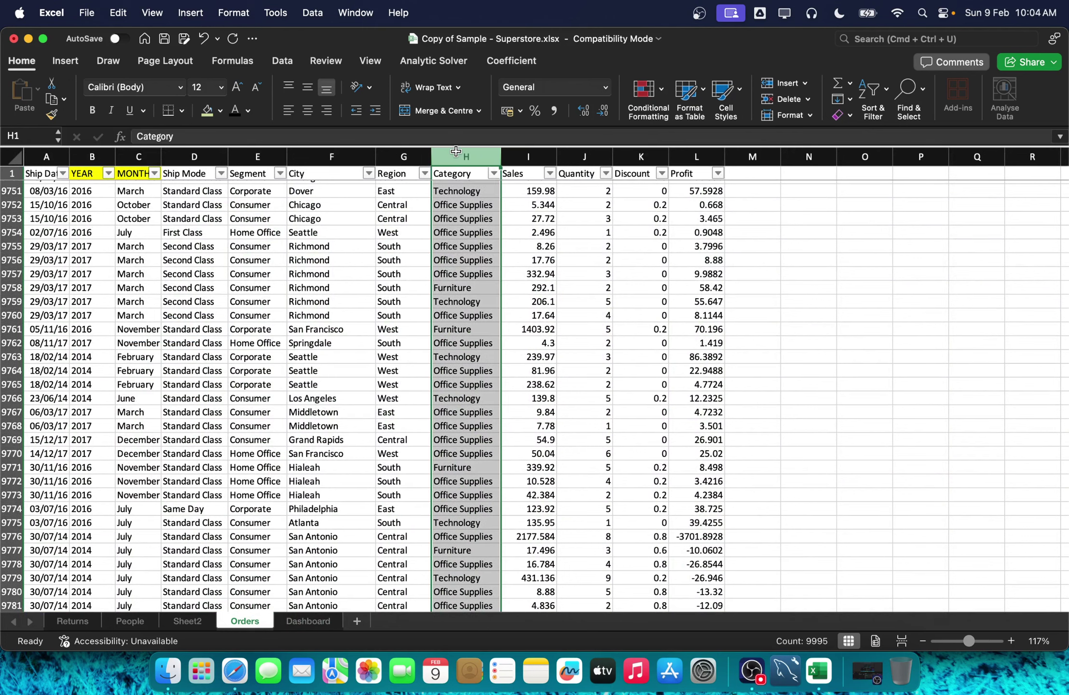
pyautogui.press('super+c')
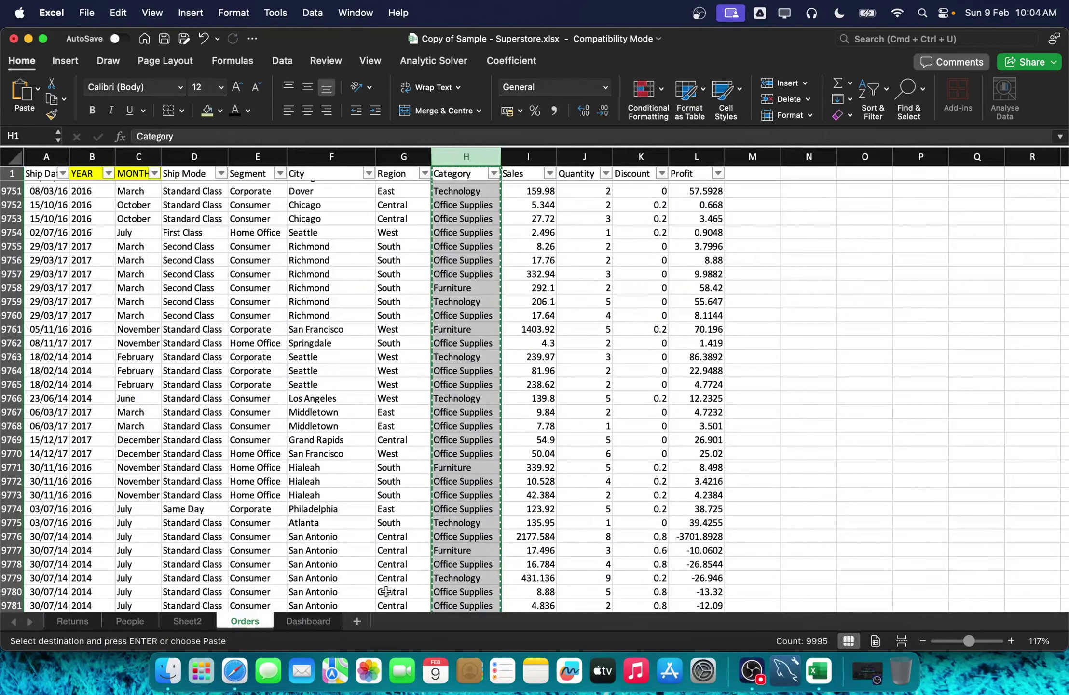
pyautogui.click(360, 621)
pyautogui.press('super+v')
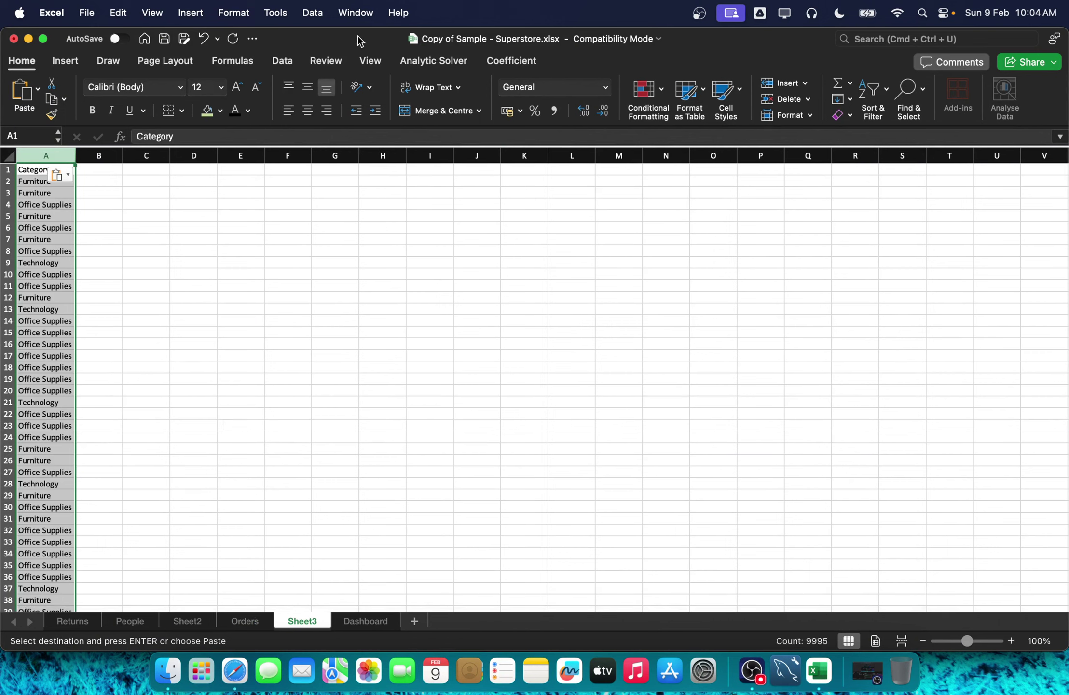
# Step: Remove the duplicate values from the copied Category column, treating the first row as a header
pyautogui.click(282, 62)
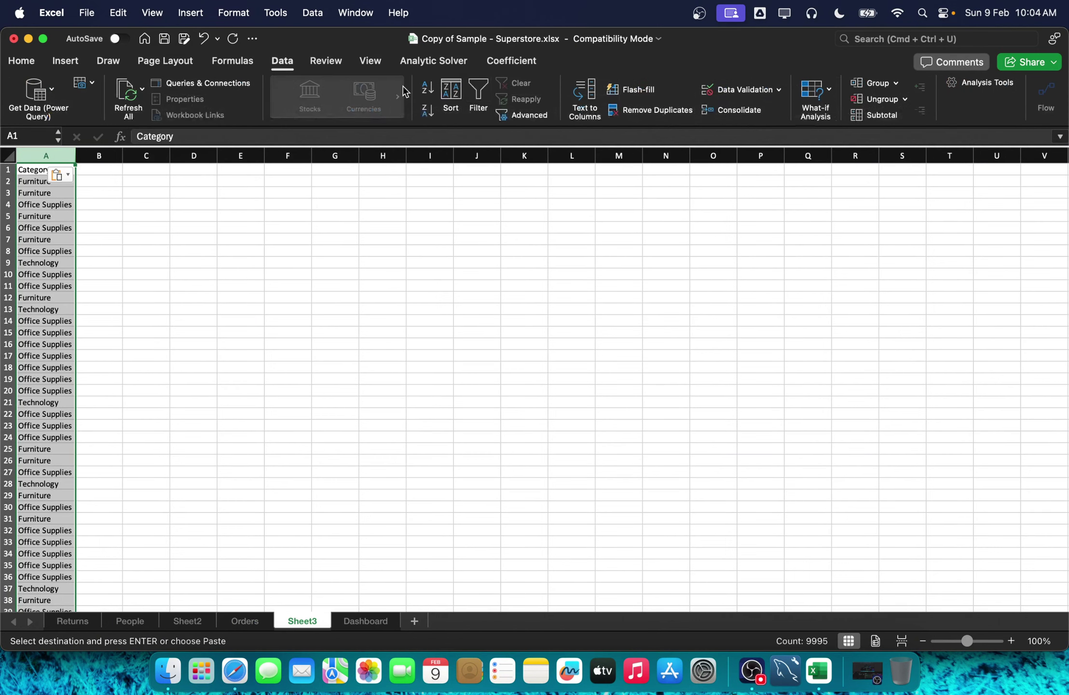
pyautogui.click(637, 116)
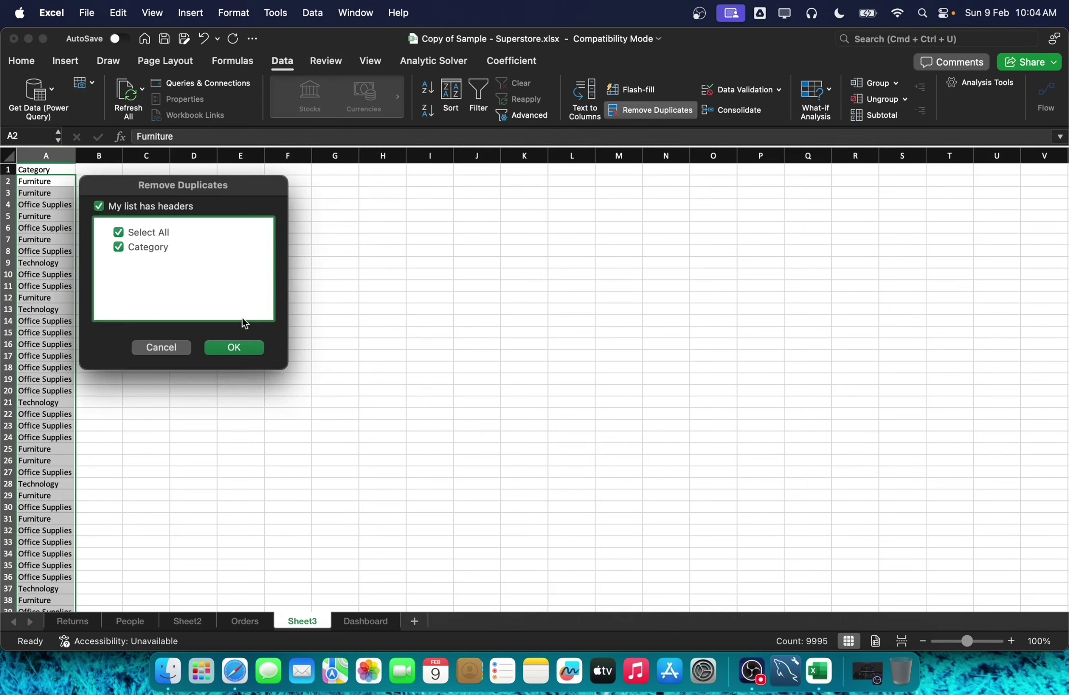
pyautogui.click(232, 347)
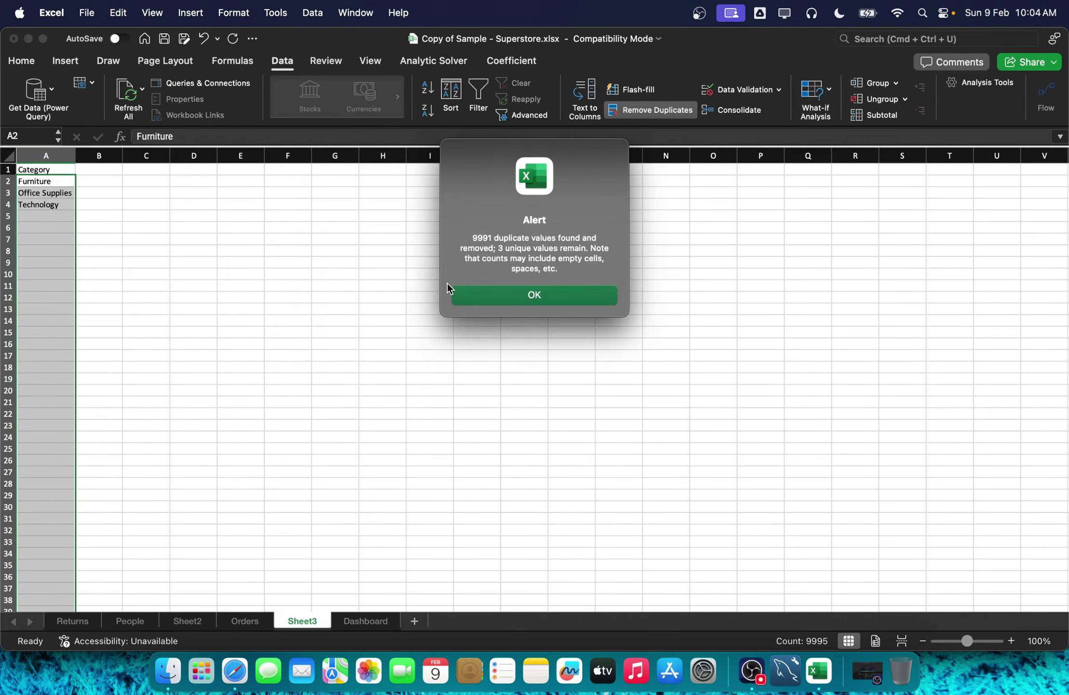
pyautogui.click(490, 299)
# Step: Copy the category names in A2:A4 and paste them as text into C8:C10 of the Dashboard sheet
pyautogui.click(44, 172)
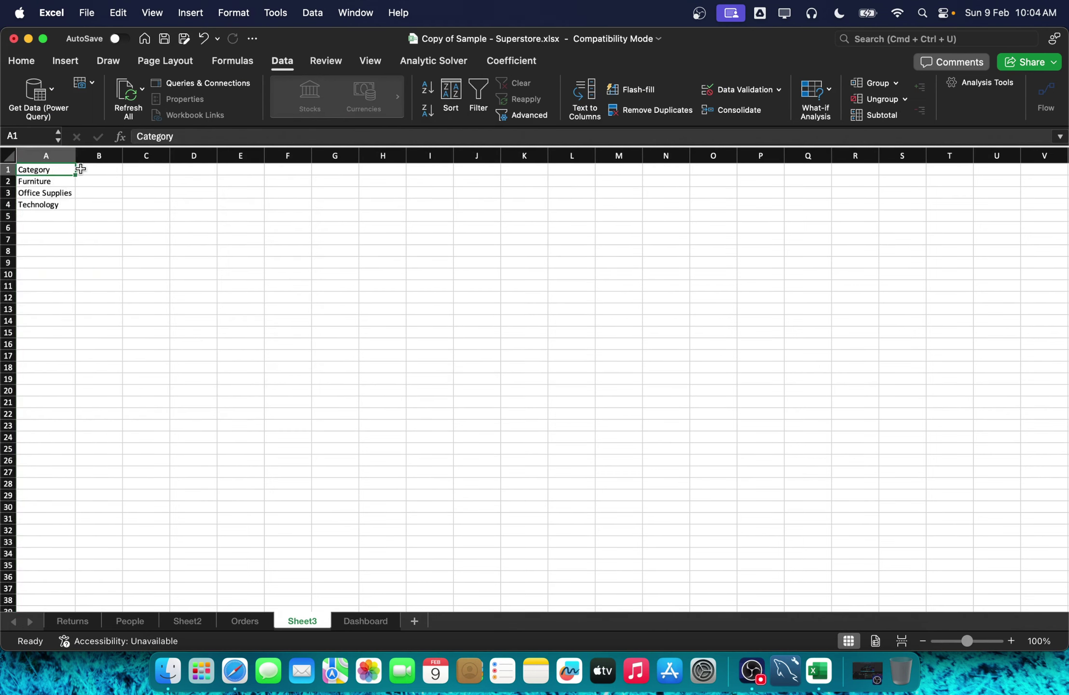
pyautogui.press('Down')
pyautogui.press('super+shift+Down')
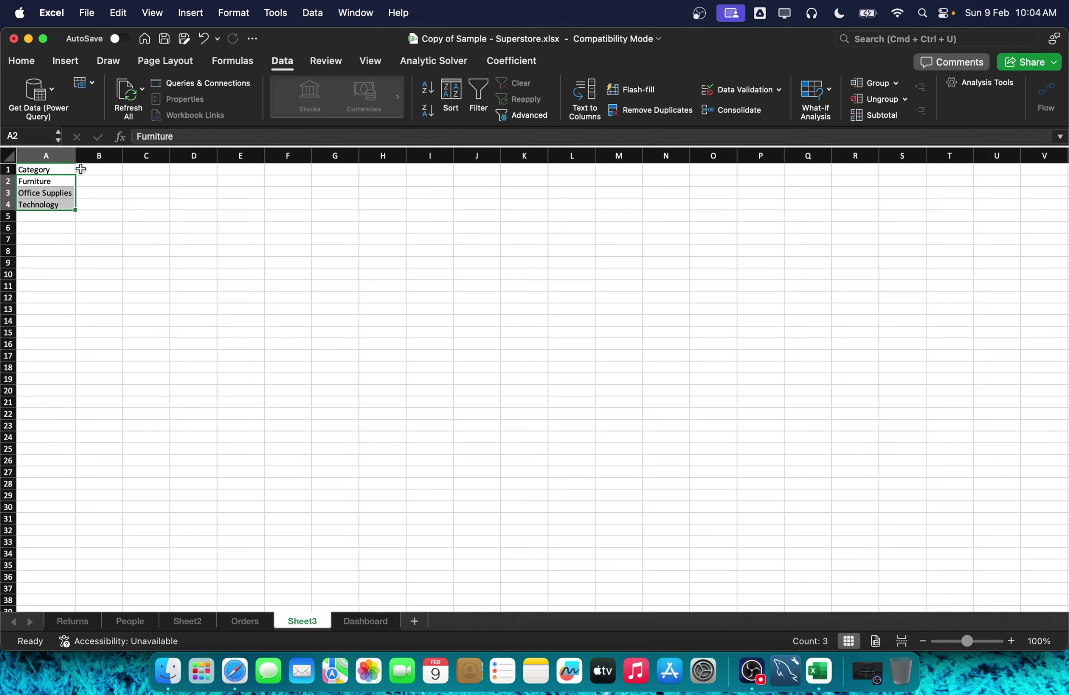
pyautogui.press('super+c')
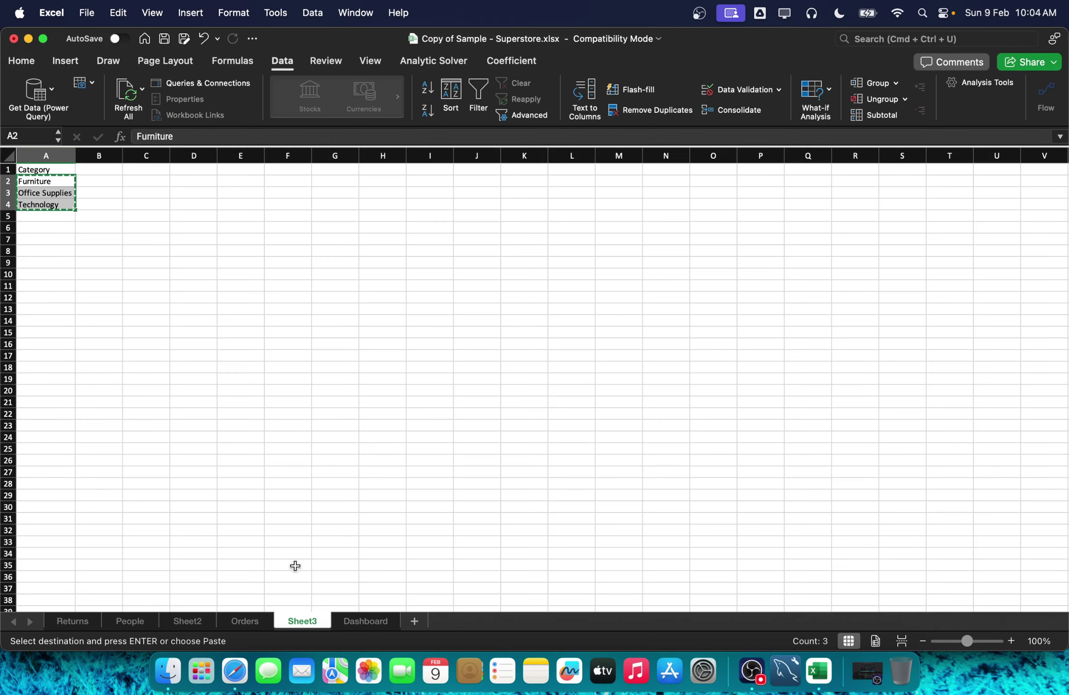
pyautogui.click(363, 619)
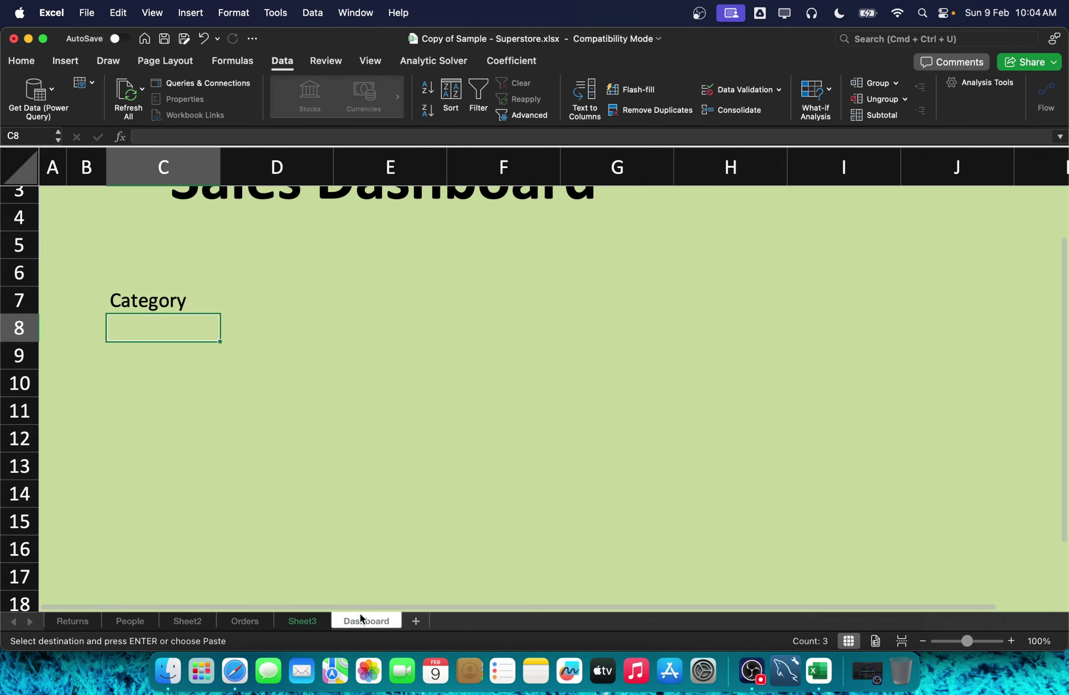
pyautogui.keyDown('shift'); pyautogui.click(153, 371); pyautogui.keyUp('shift')
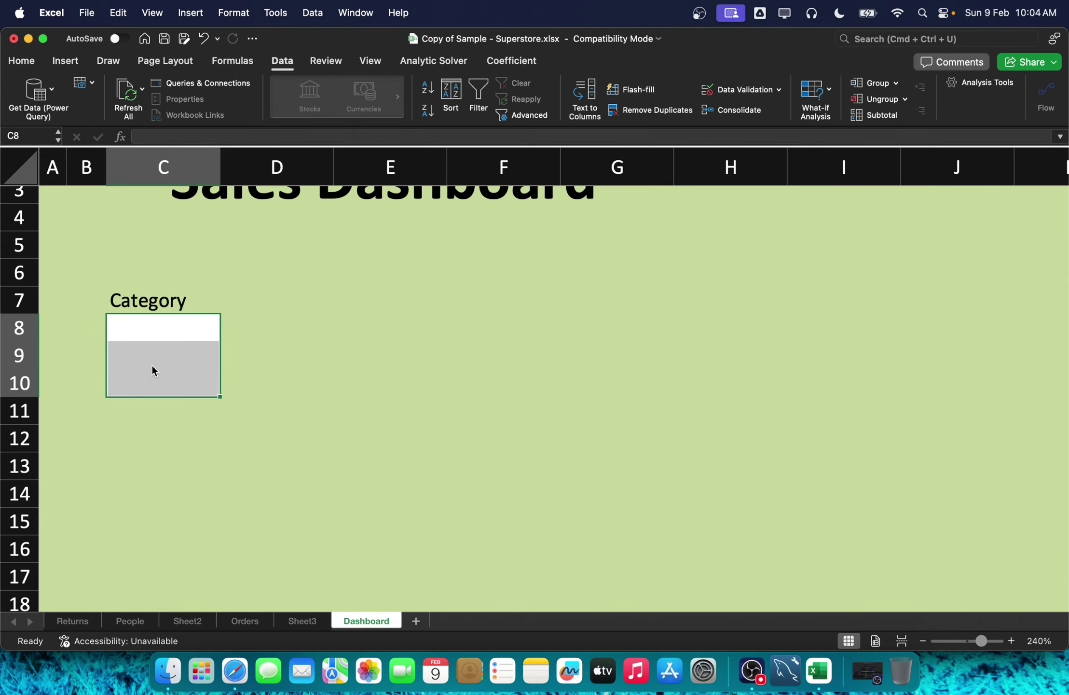
pyautogui.press('ctrl+super+v')
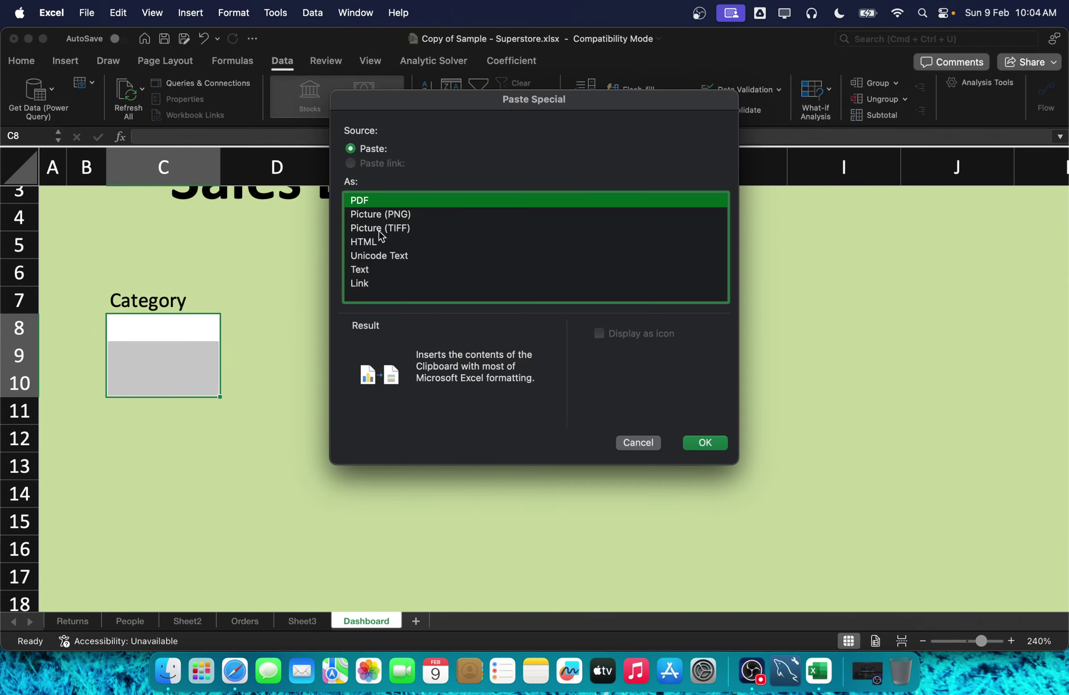
pyautogui.doubleClick(365, 269)
# Step: Fill cells C8:C11 of the Dashboard sheet with the same light green as the sheet background
pyautogui.click(201, 357)
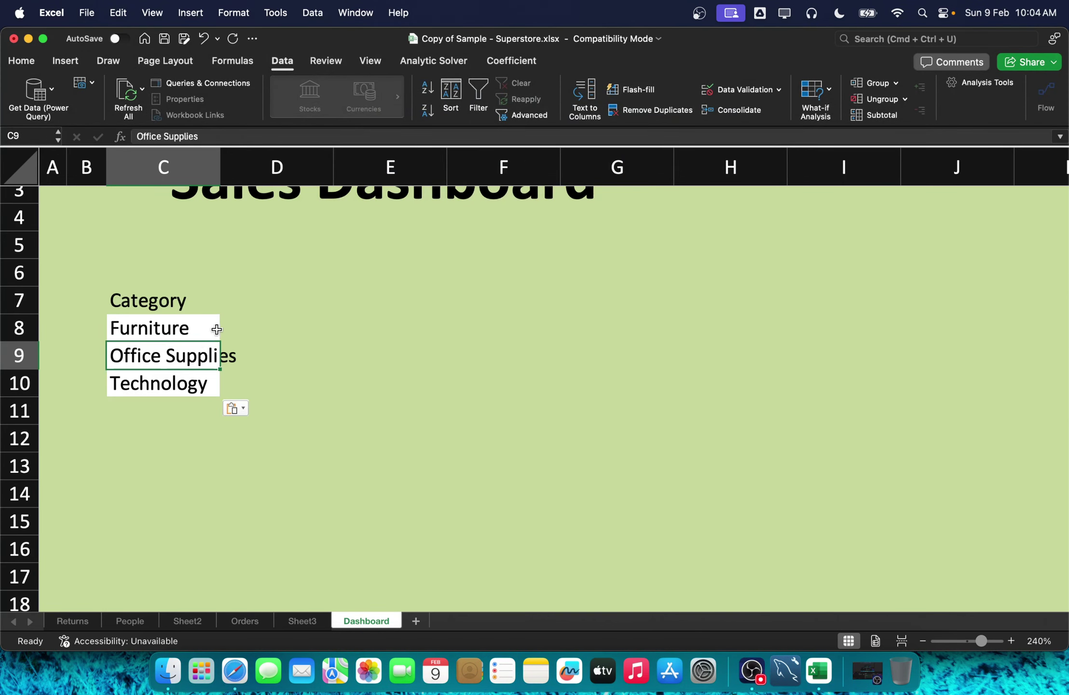
pyautogui.click(215, 323)
pyautogui.click(343, 327)
pyautogui.moveTo(155, 336); pyautogui.dragTo(210, 418)
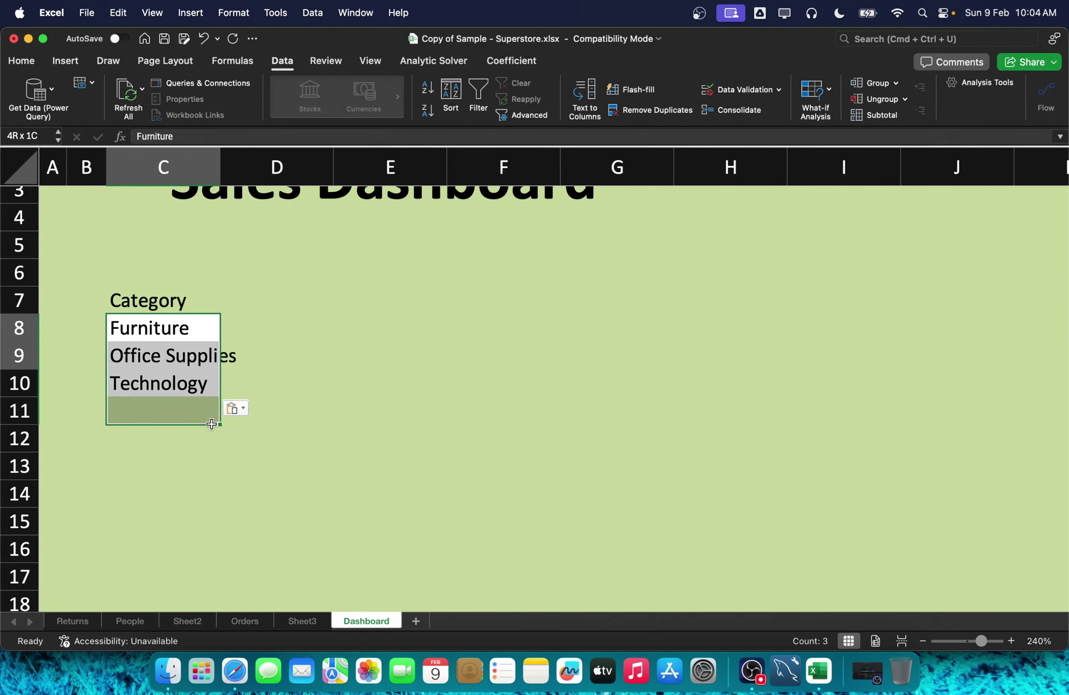
pyautogui.click(22, 62)
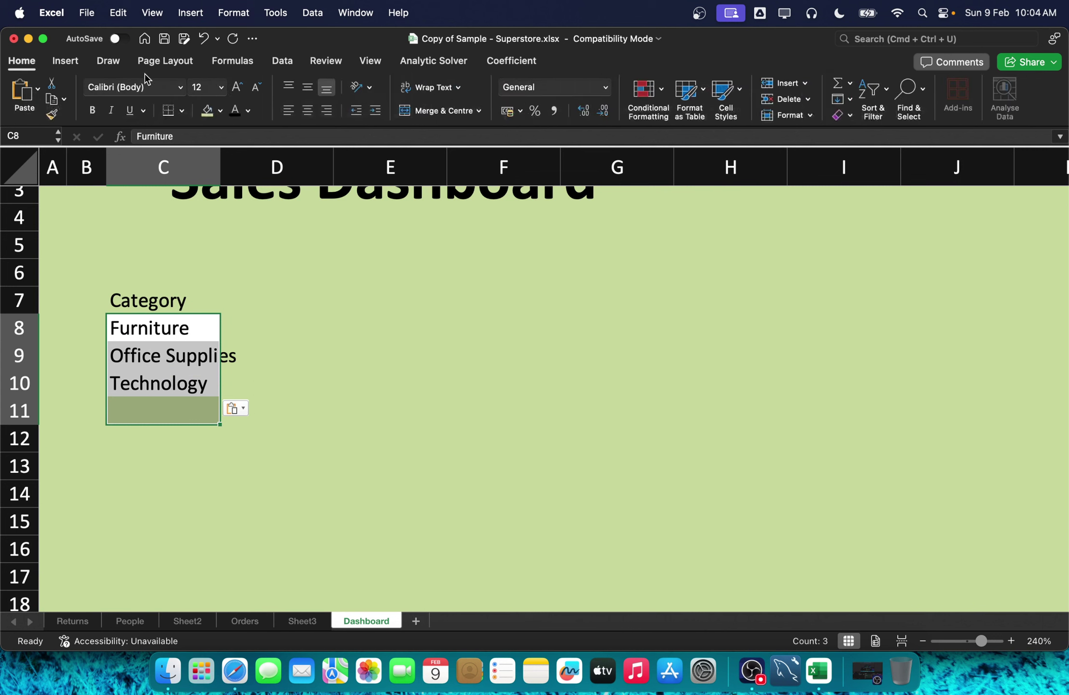
pyautogui.click(220, 111)
pyautogui.click(211, 112)
pyautogui.click(211, 112)
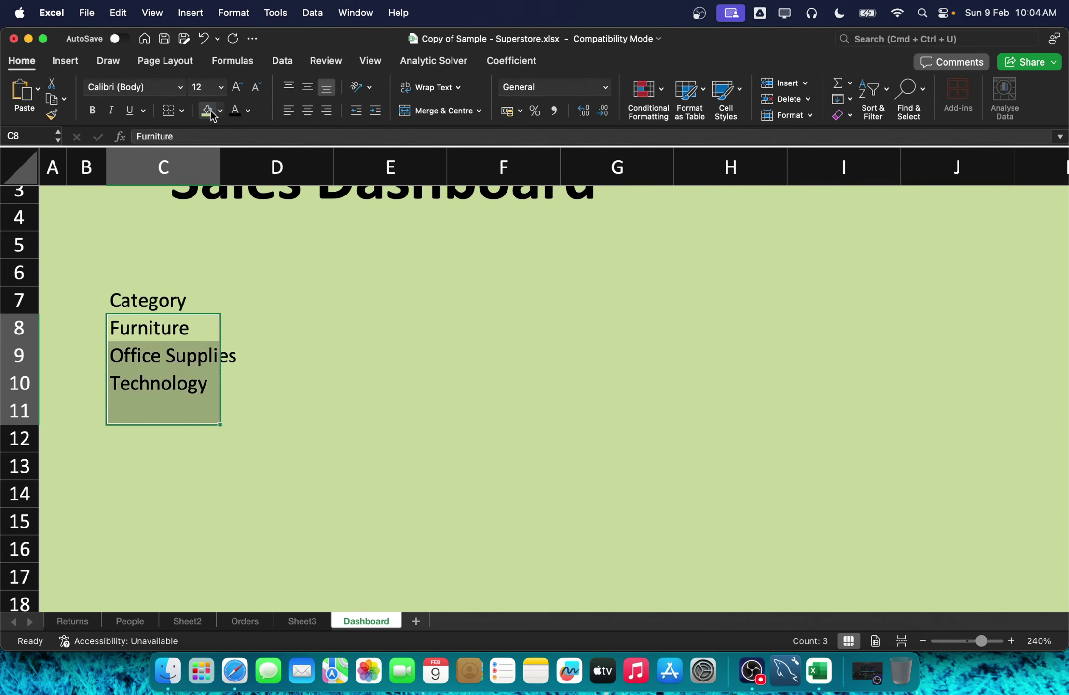
pyautogui.click(305, 312)
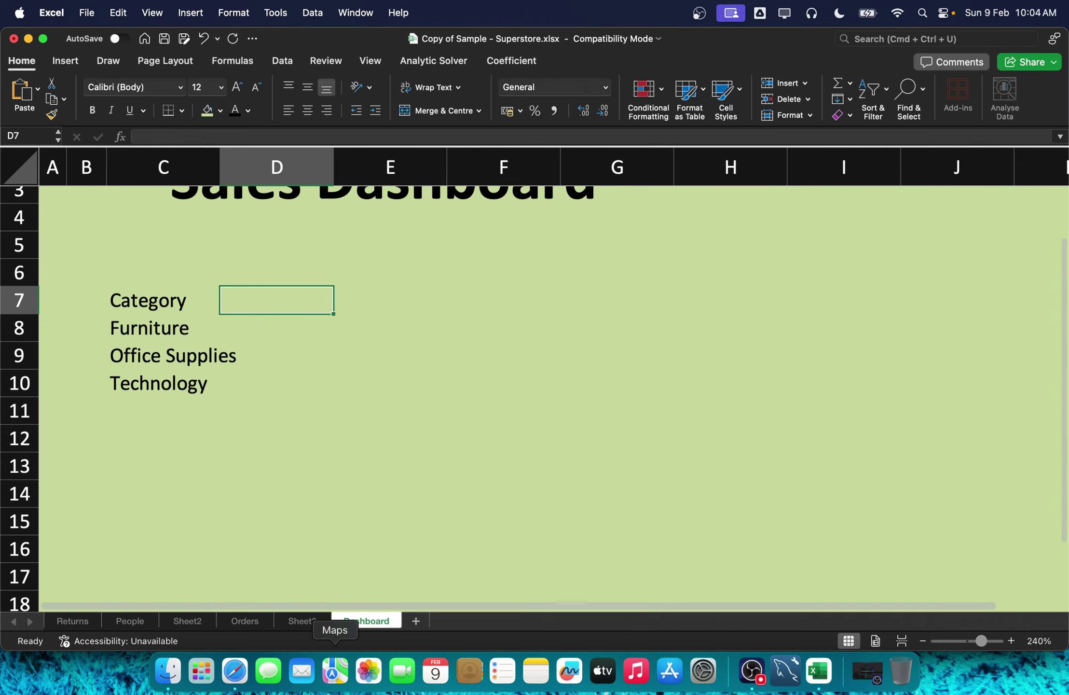
# Step: Compare the Category column on the Orders sheet with the duplicate-free category list on Sheet3
pyautogui.click(257, 623)
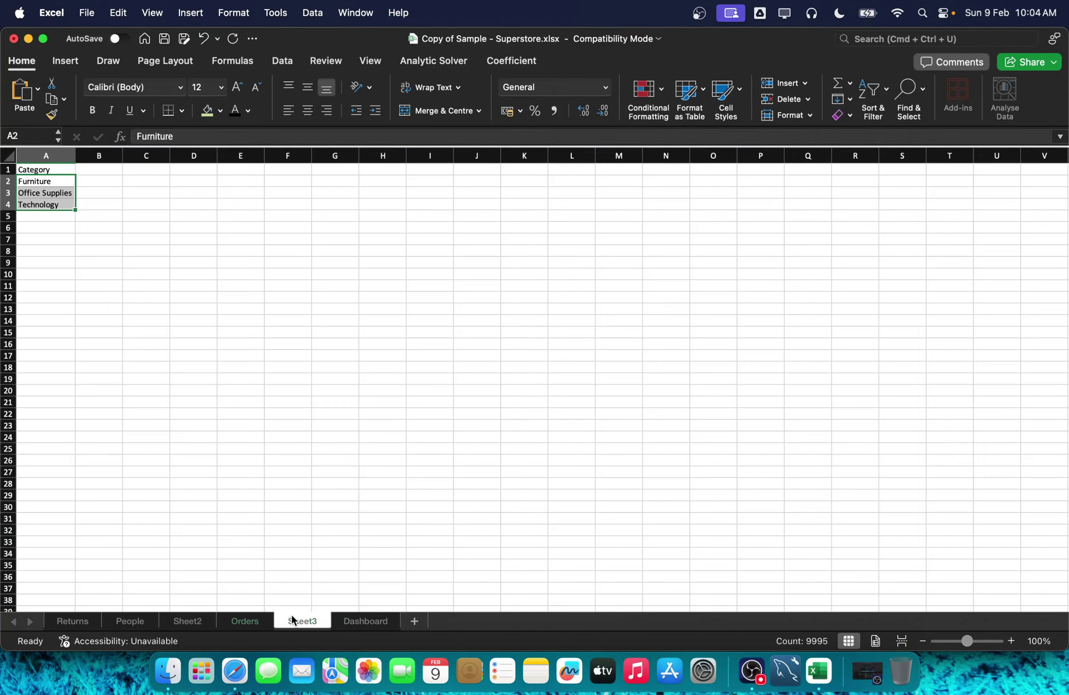
pyautogui.click(295, 621)
pyautogui.click(264, 623)
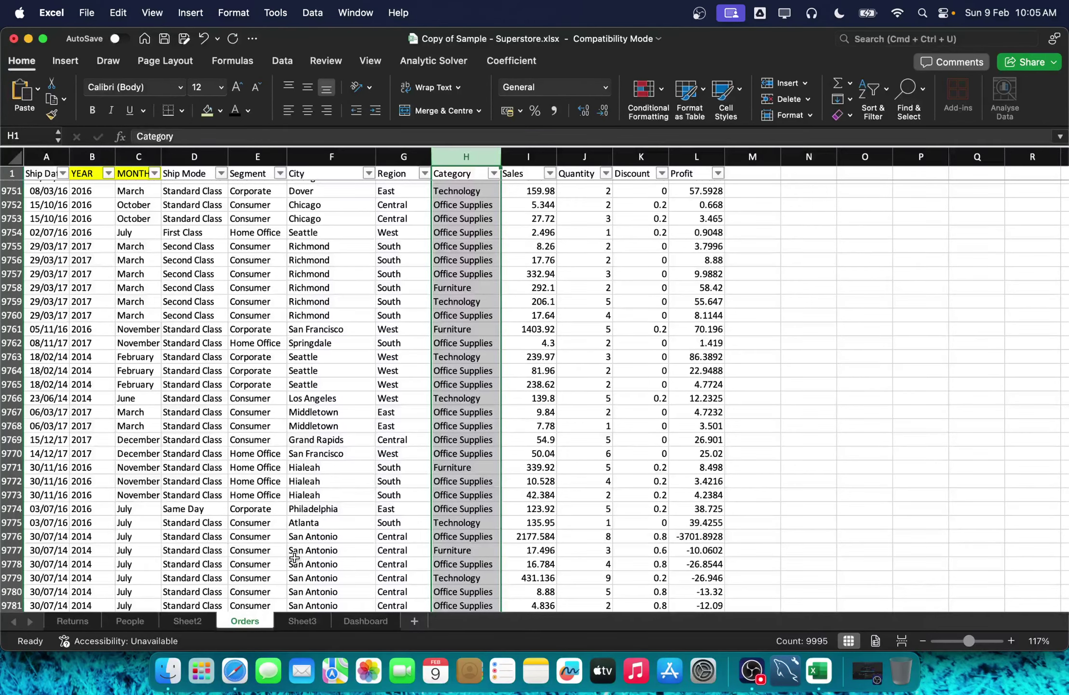
pyautogui.click(295, 620)
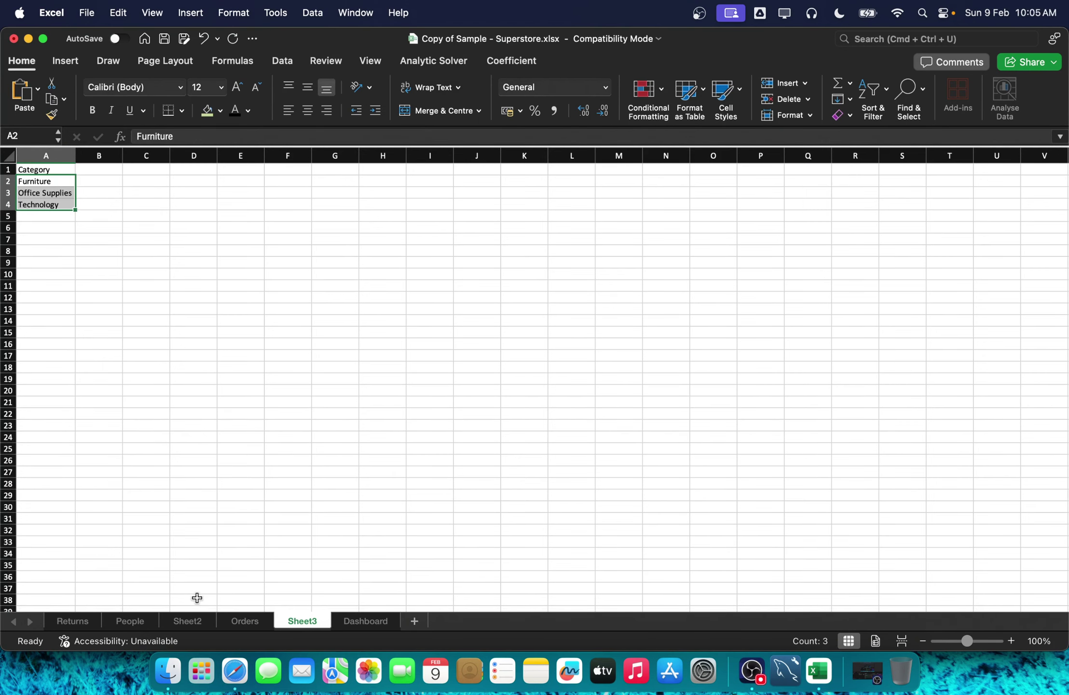
pyautogui.click(230, 621)
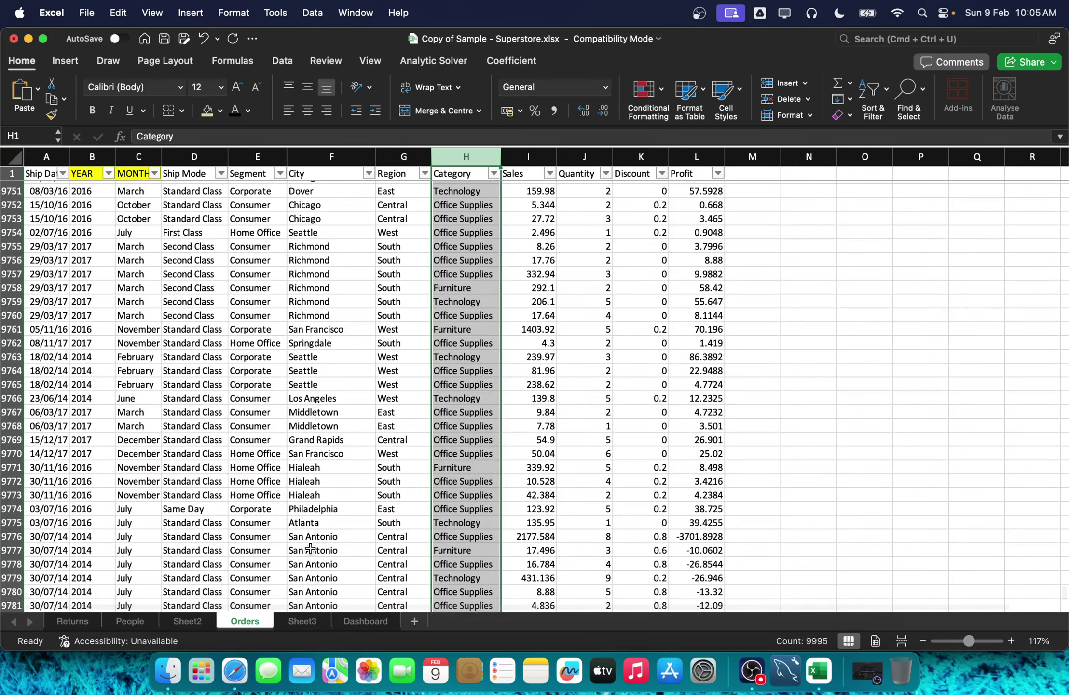
pyautogui.click(319, 621)
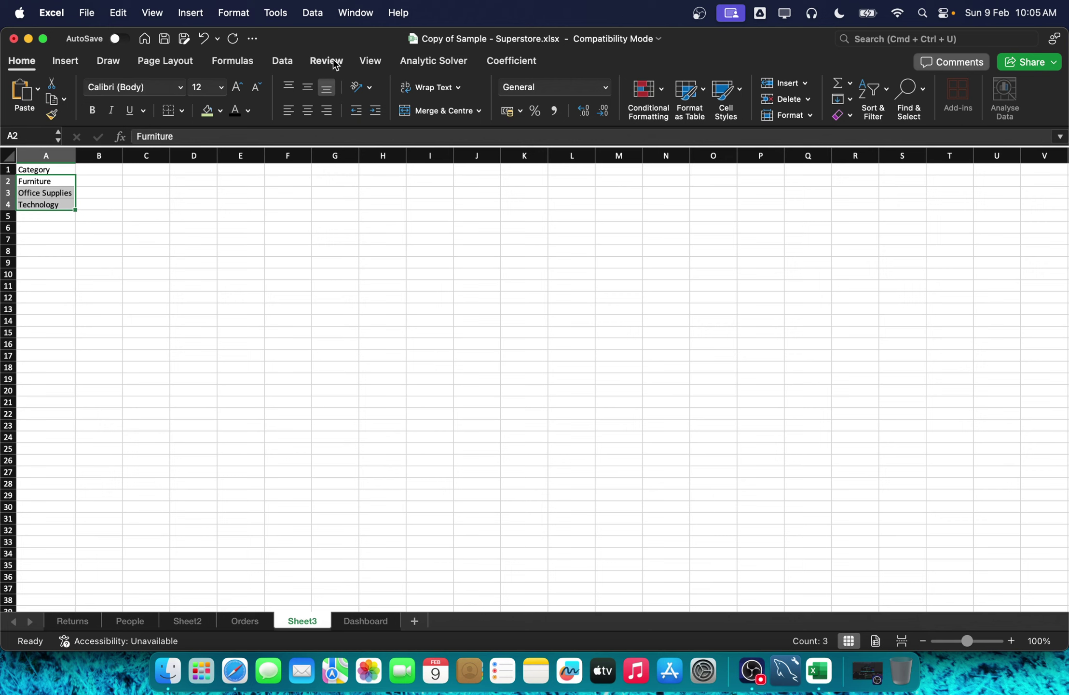
pyautogui.click(282, 62)
pyautogui.click(651, 110)
pyautogui.press('Escape')
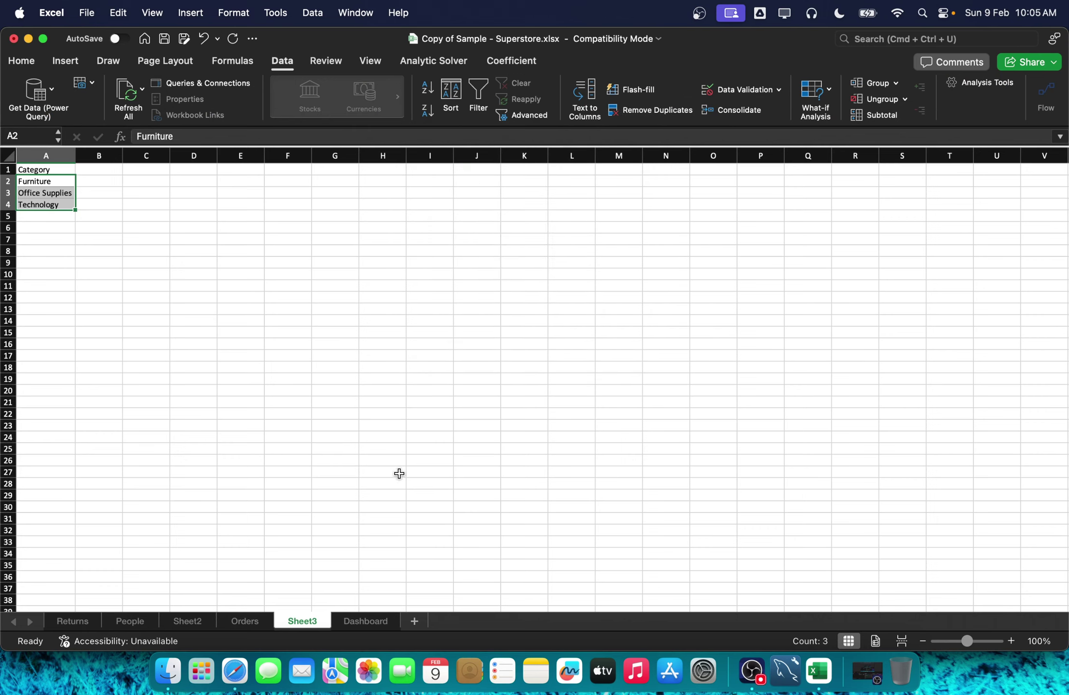
# Step: Move the Orders sheet to sit between Sheet3 and Dashboard in the sheet order
pyautogui.click(366, 622)
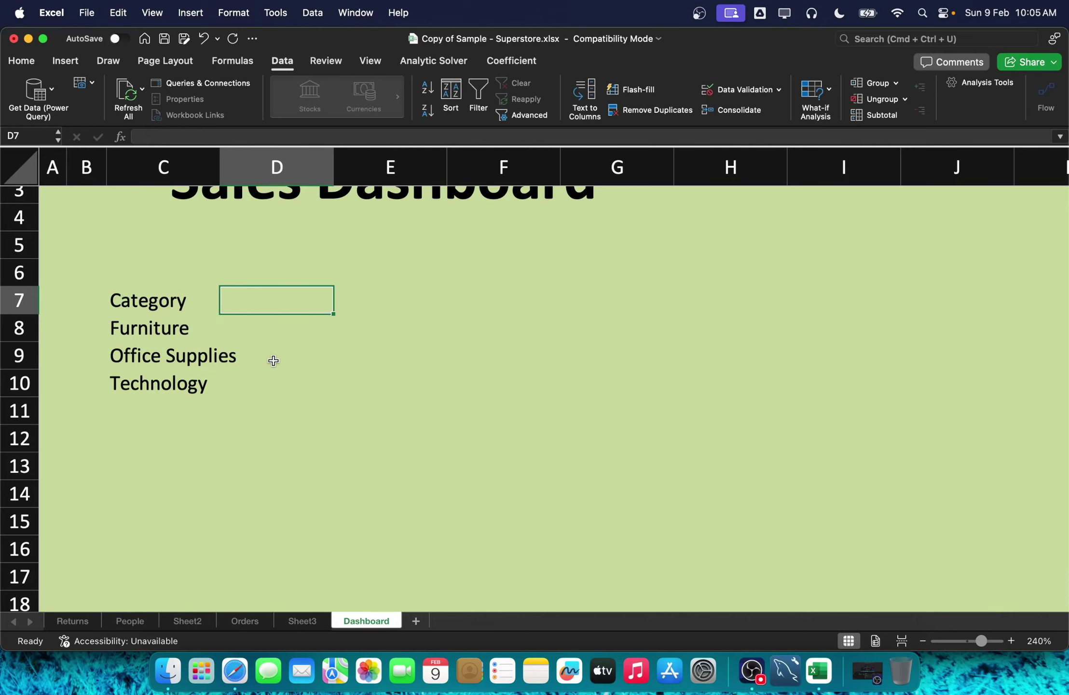
pyautogui.click(247, 622)
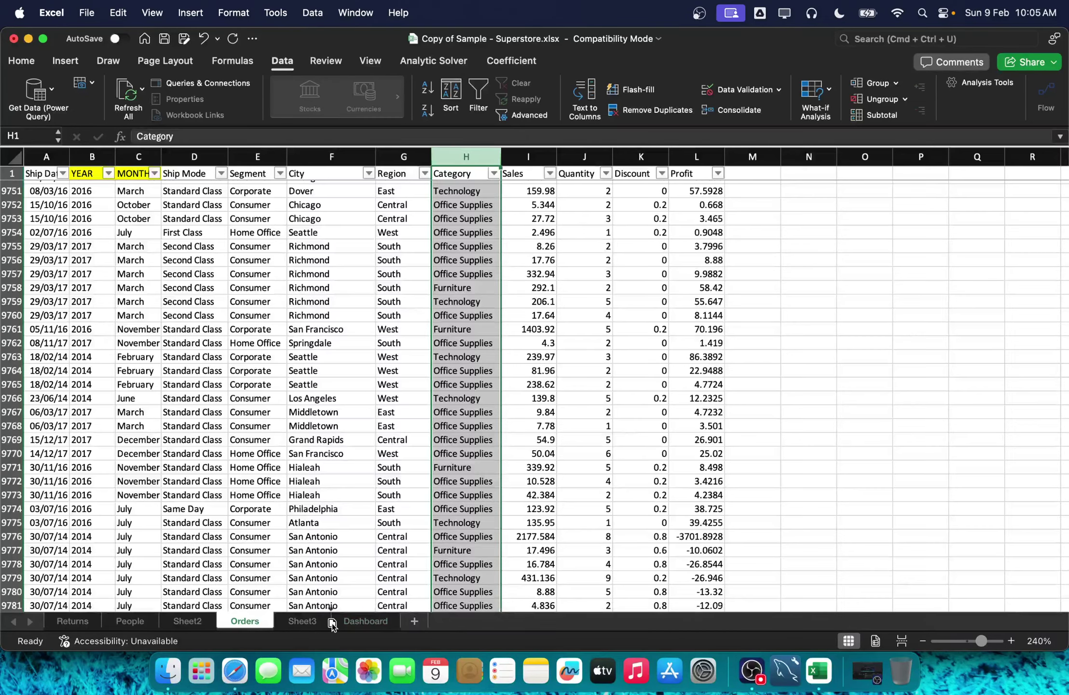
pyautogui.moveTo(332, 626); pyautogui.dragTo(318, 624)
pyautogui.click(514, 255)
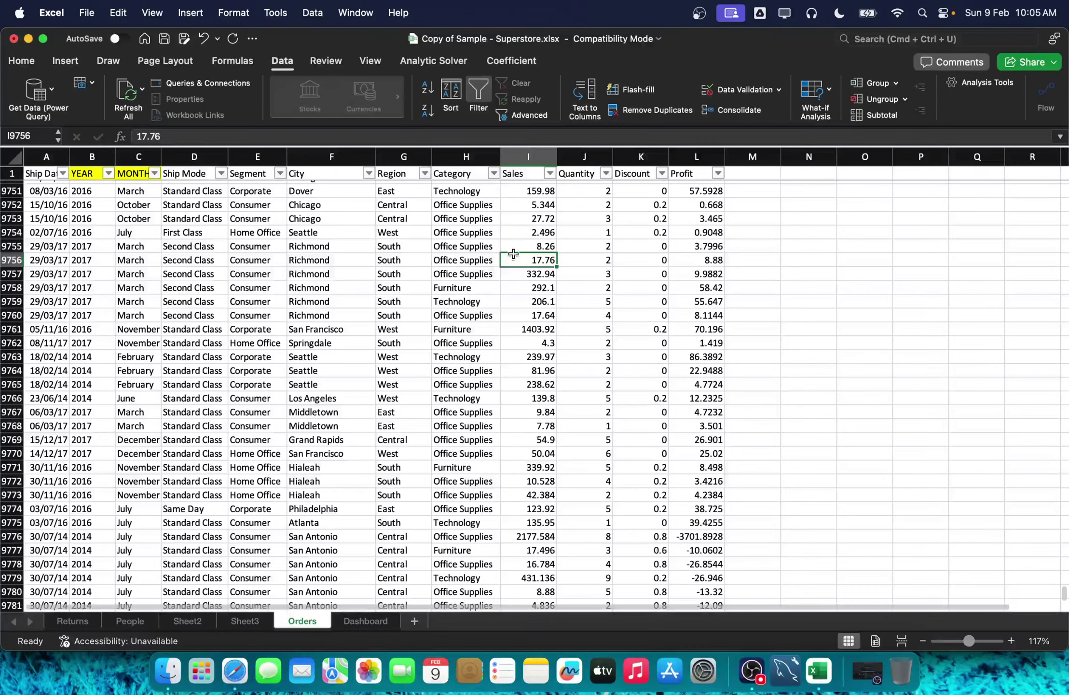
# Step: Enter the header Sales in cell D7 of the Dashboard sheet
pyautogui.click(365, 622)
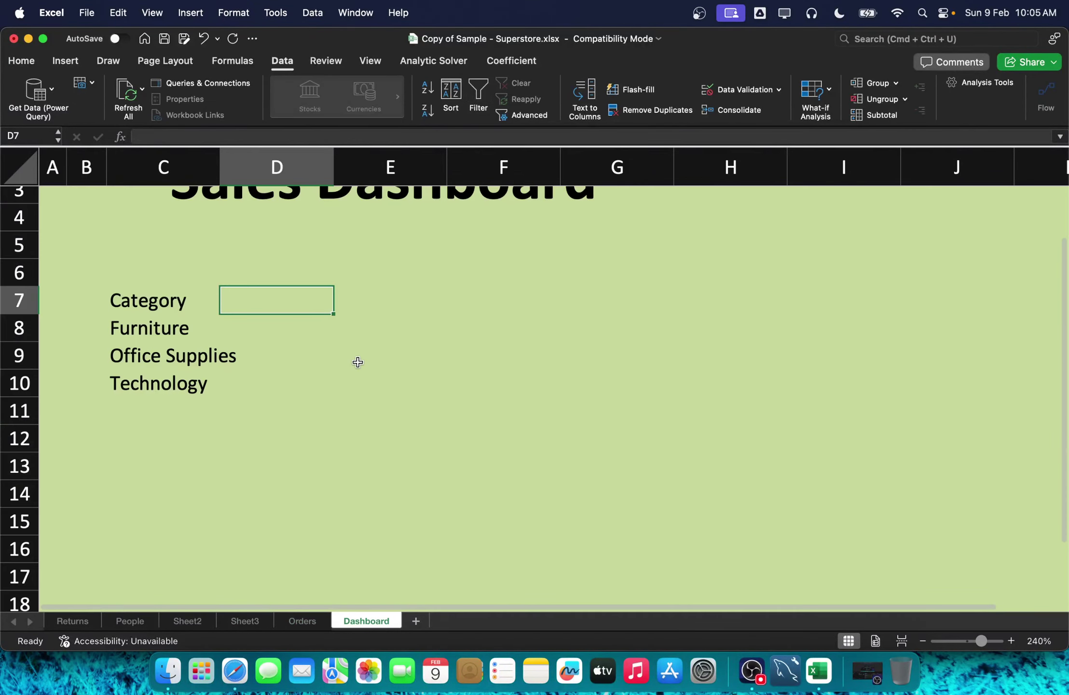
pyautogui.write('Sales')
pyautogui.press('Return')
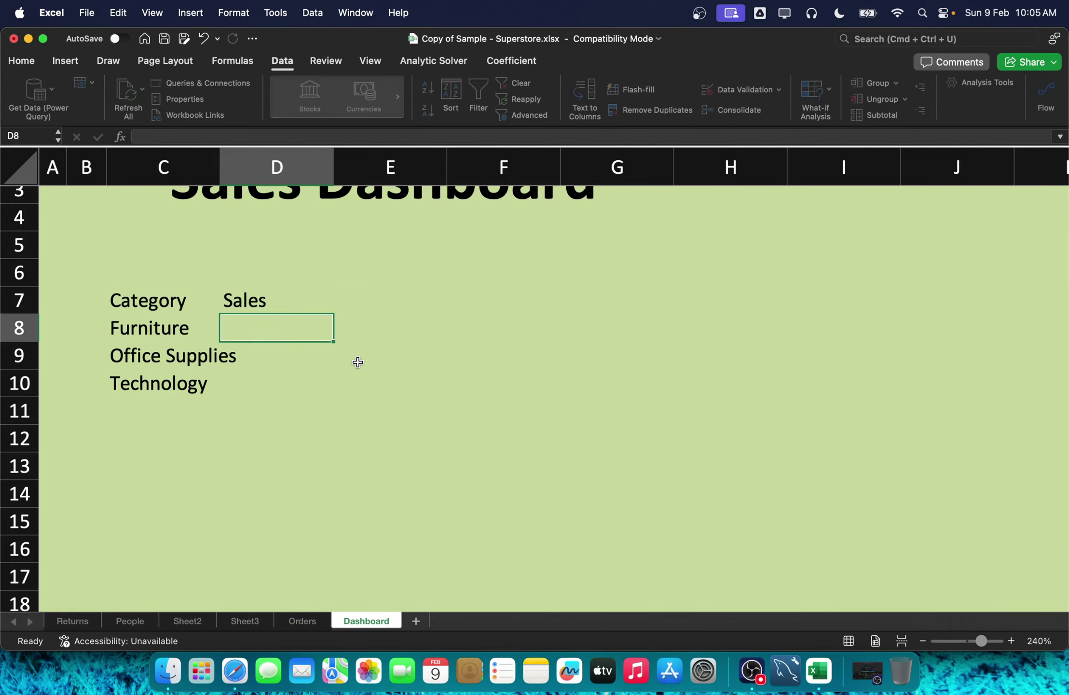
# Step: Begin a SUMIF formula in D8 of the Dashboard sheet with the absolute Category column Orders!$H:$H as its range
pyautogui.write('=sum')
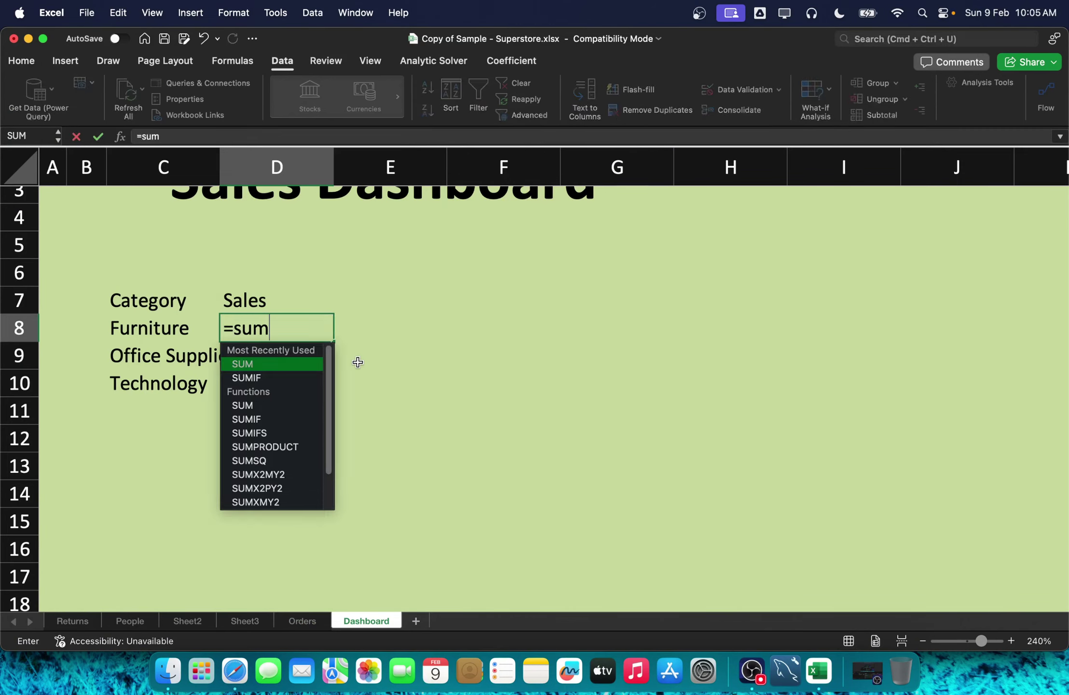
pyautogui.press('Down')
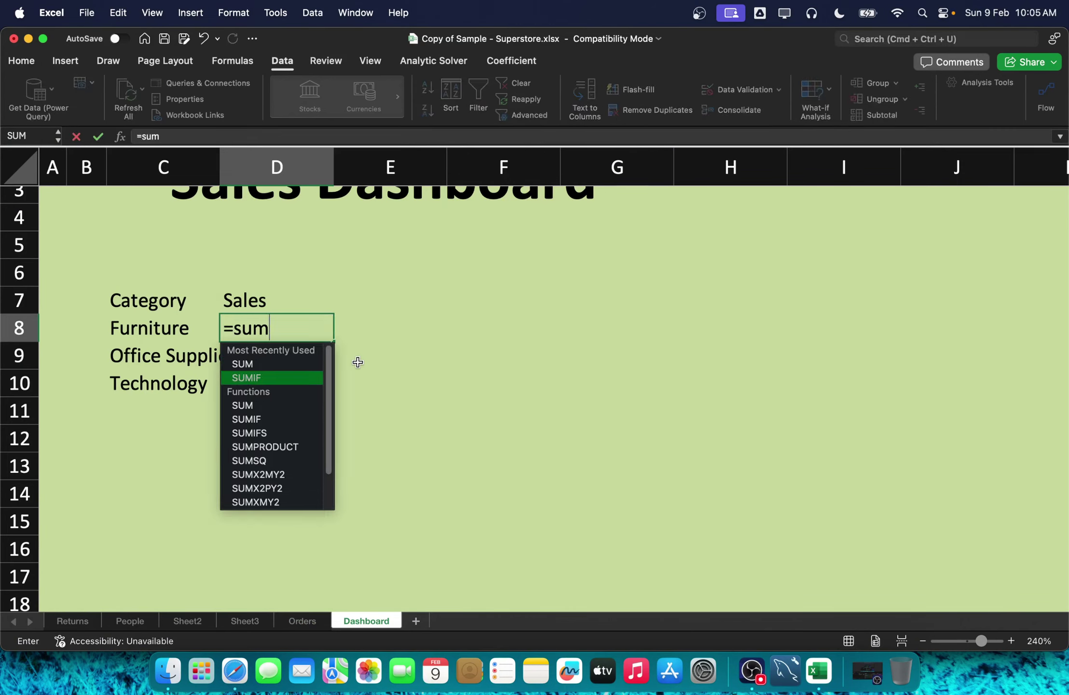
pyautogui.press('Tab')
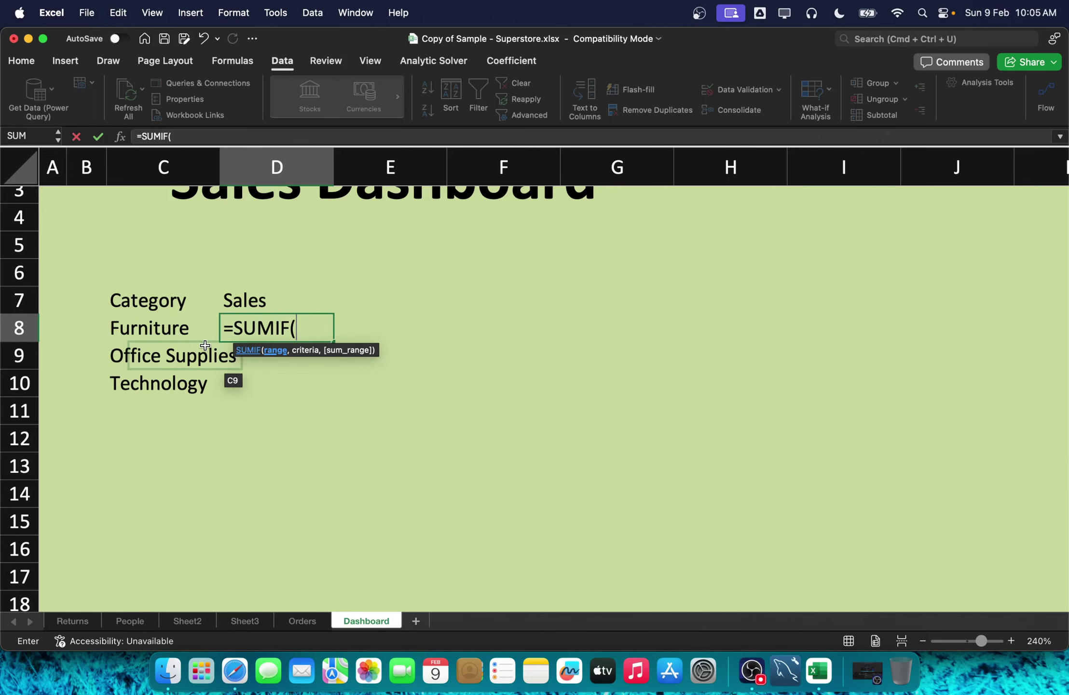
pyautogui.click(303, 615)
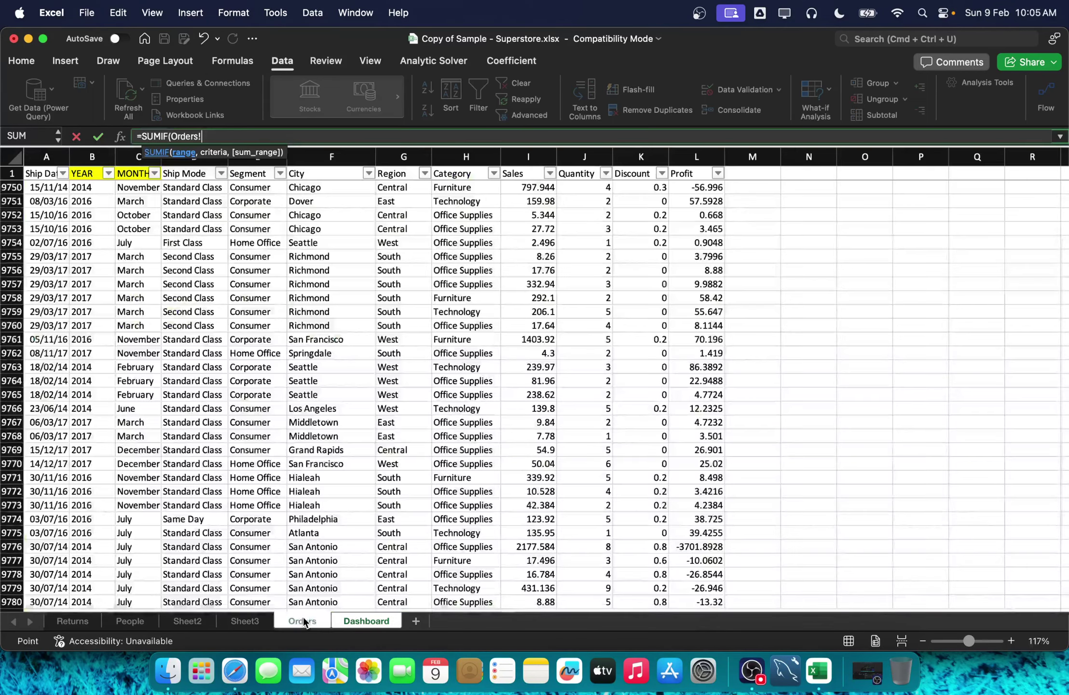
pyautogui.click(487, 157)
pyautogui.press('F4')
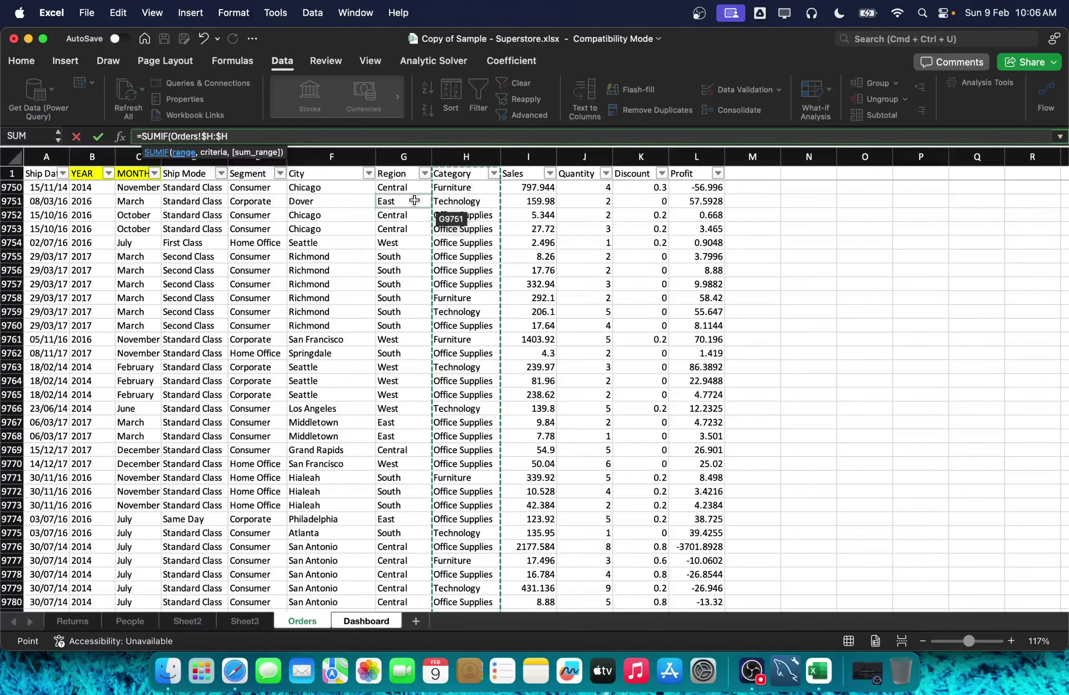
pyautogui.write(',')
# Step: Complete the SUMIF formula in D8 with Dashboard!$C8 as criteria and the absolute Sales column Orders!$I:$I as sum range
pyautogui.click(365, 621)
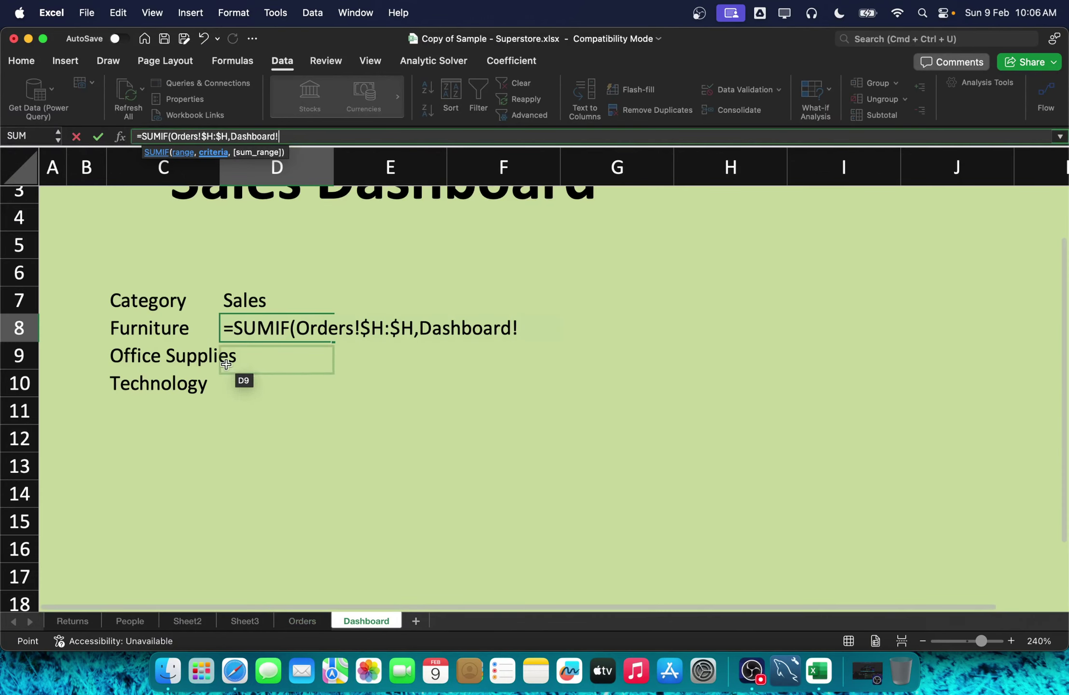
pyautogui.click(144, 325)
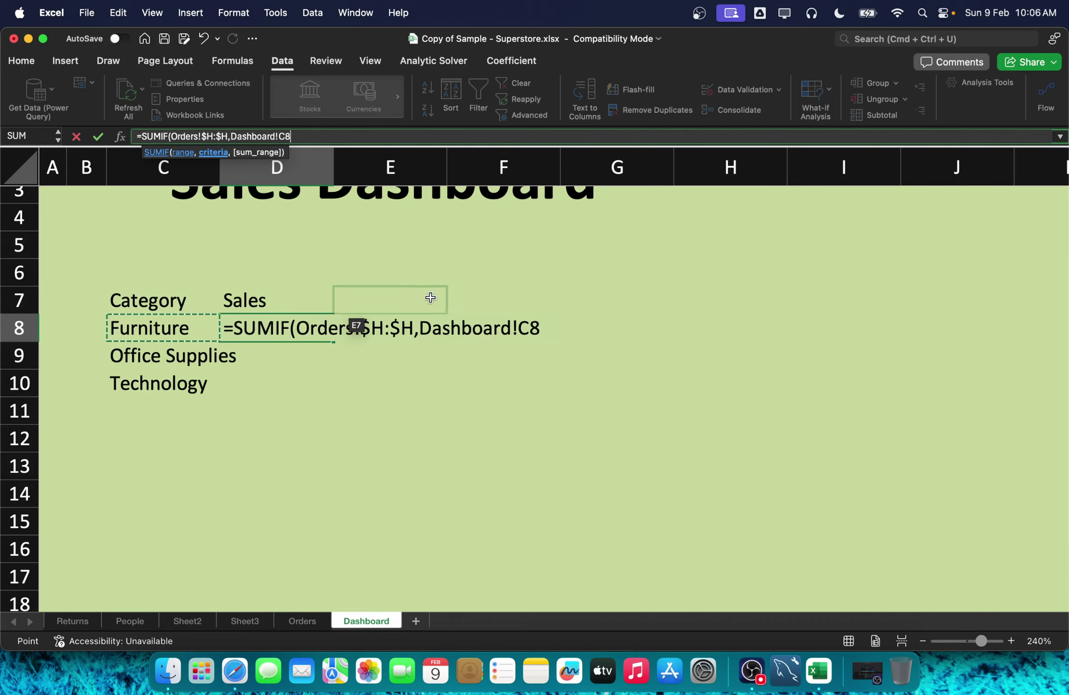
pyautogui.click(521, 329)
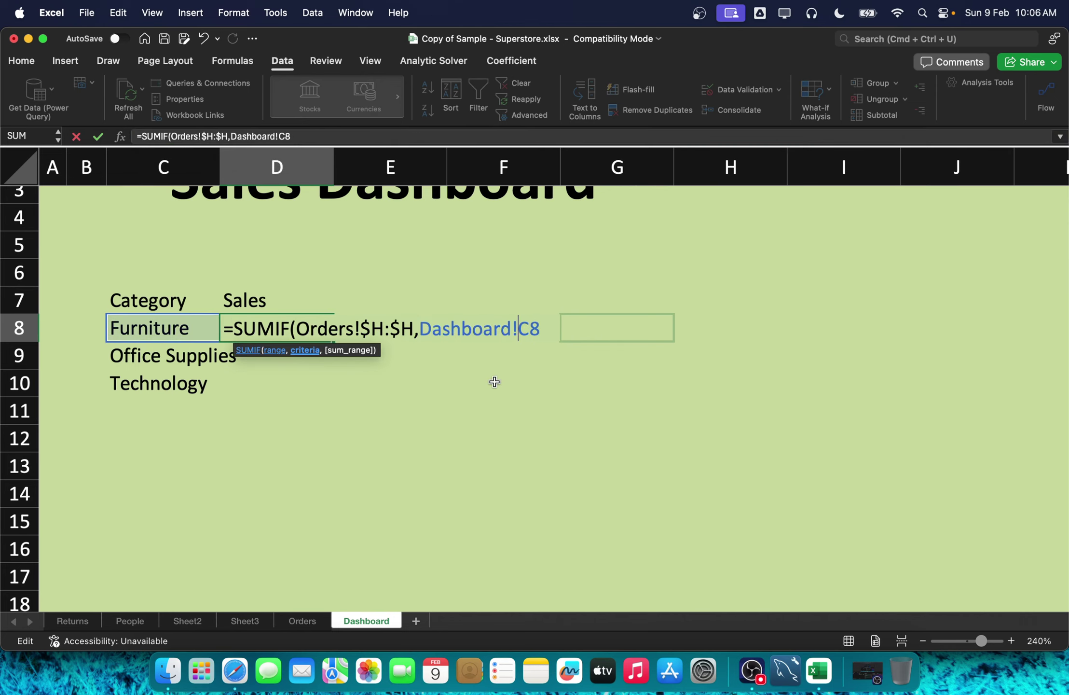
pyautogui.write('$')
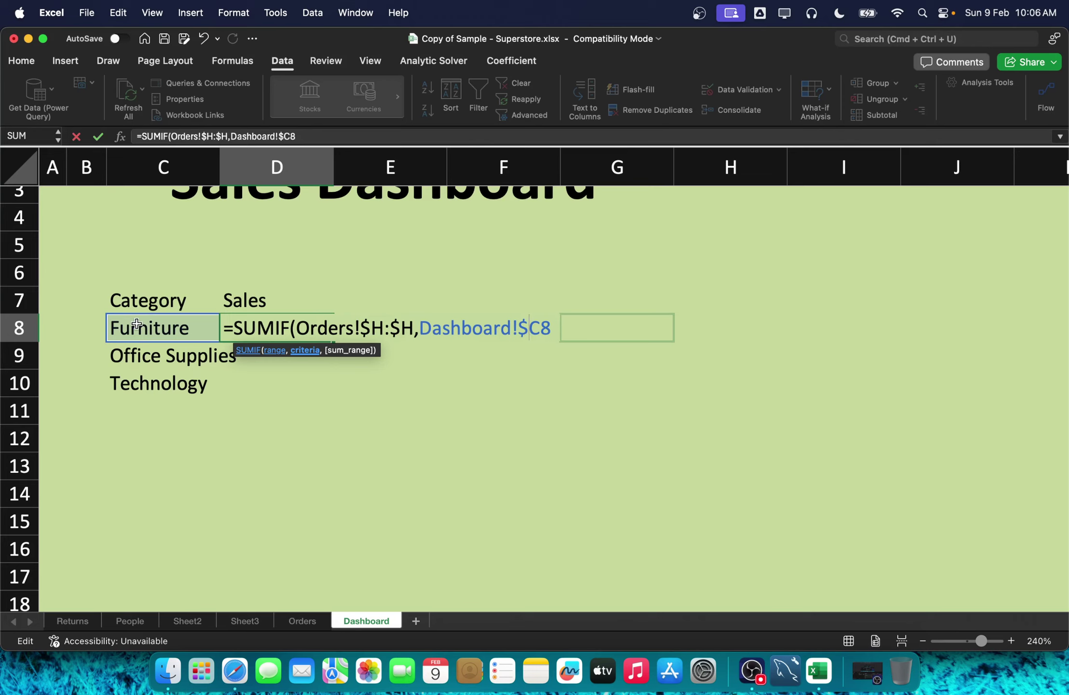
pyautogui.click(556, 328)
pyautogui.write(',')
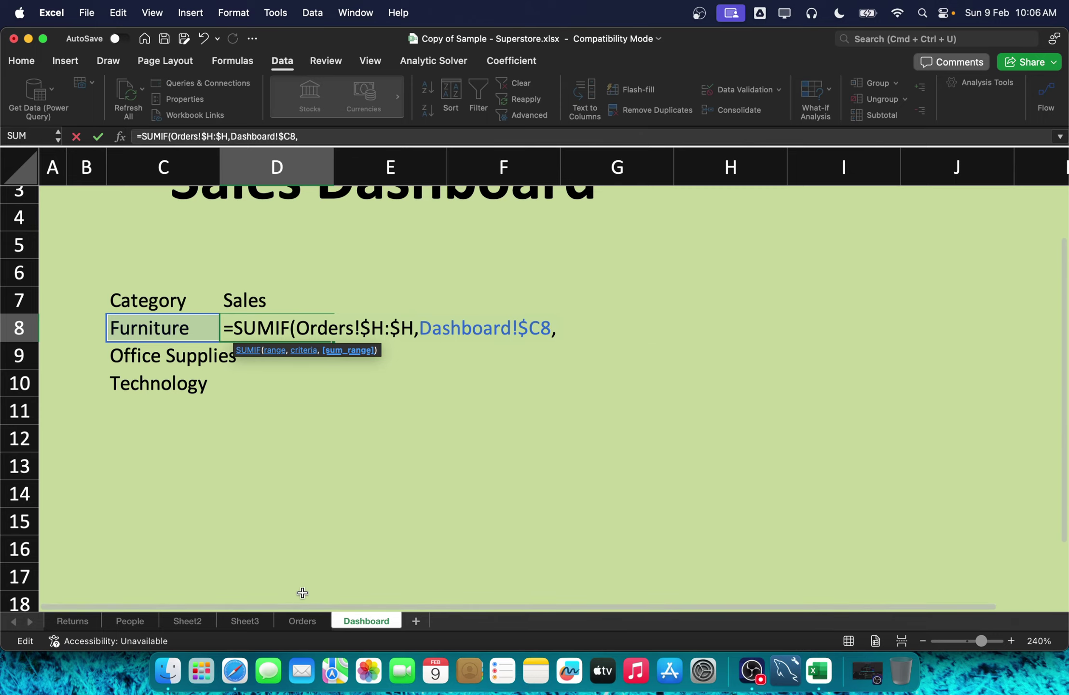
pyautogui.click(303, 620)
pyautogui.click(539, 157)
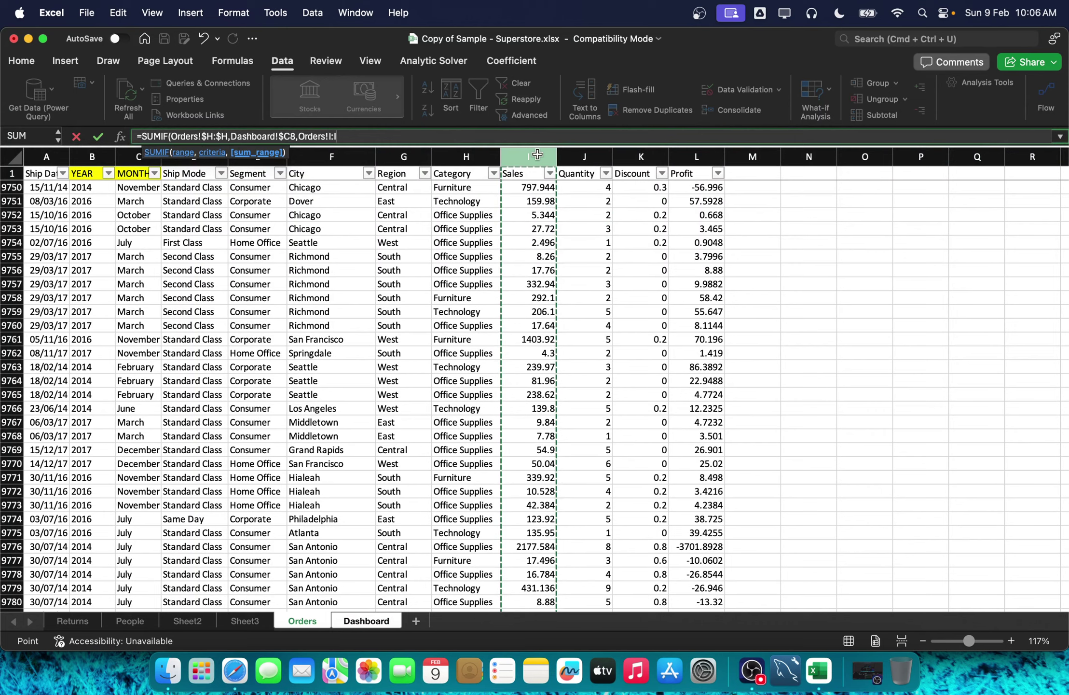
pyautogui.press('Return')
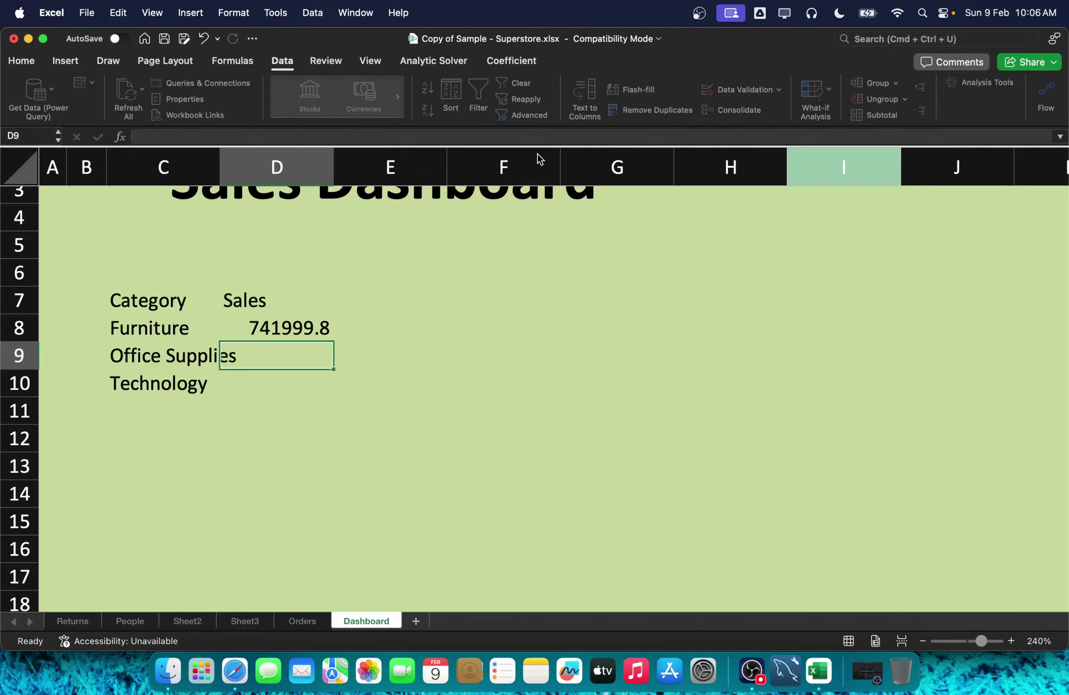
# Step: Fill the Furniture sales formula down into D9 and D10 for Office Supplies and Technology
pyautogui.press('super+d')
pyautogui.press('Down')
pyautogui.press('super+d')
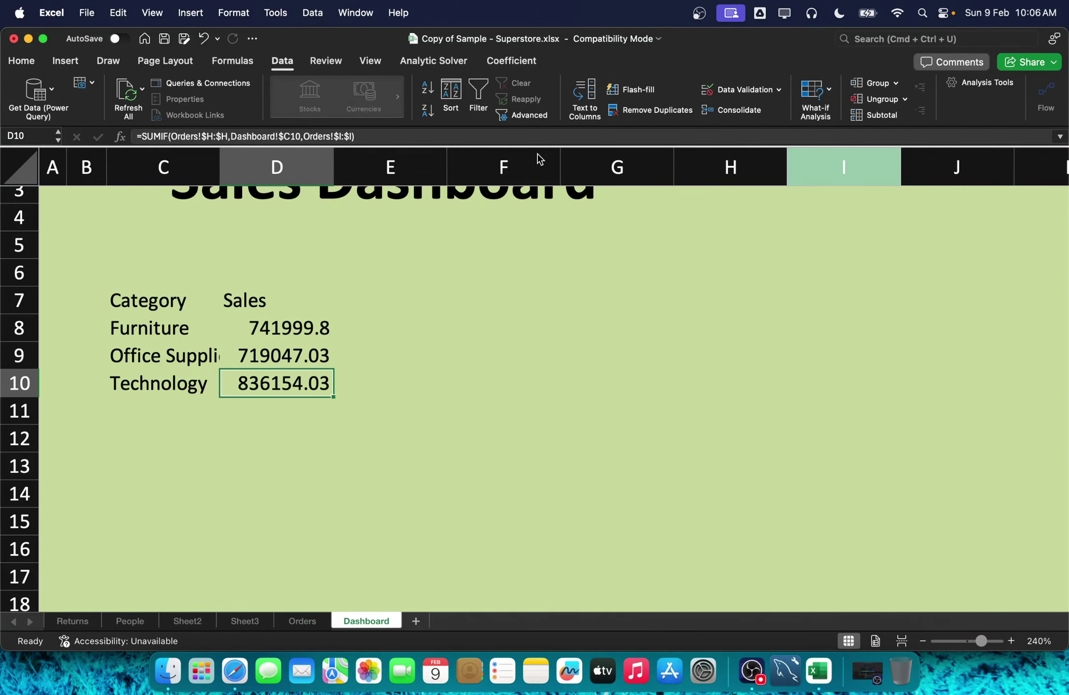
# Step: Format the sales values in D8:D10 with thousands separators and no decimal places
pyautogui.moveTo(291, 326); pyautogui.dragTo(309, 389)
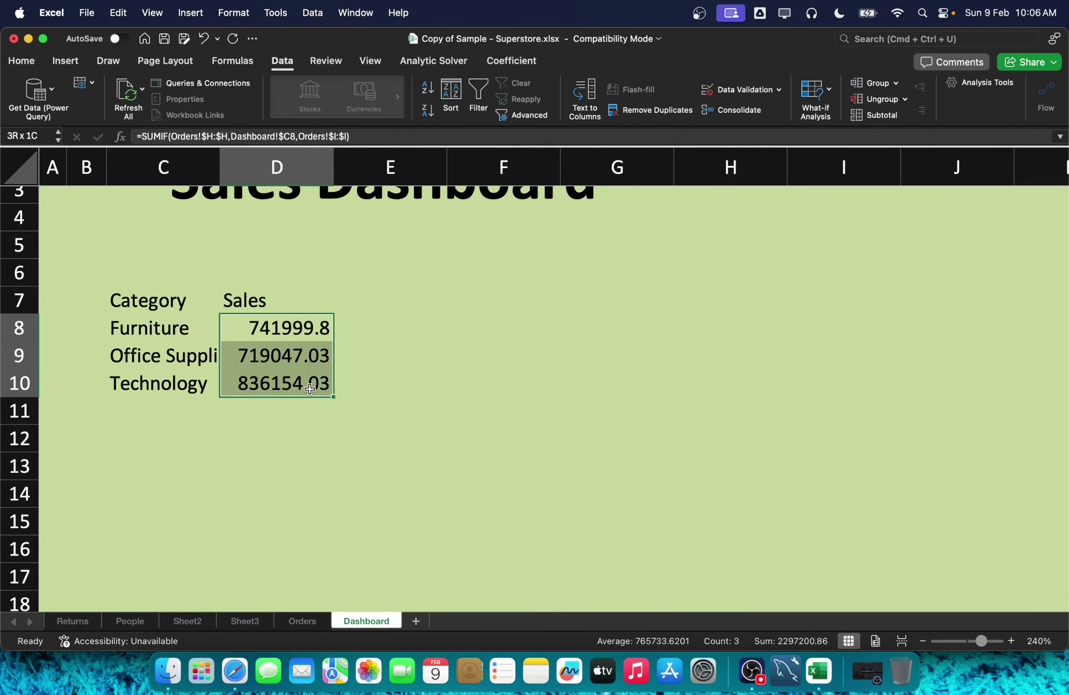
pyautogui.click(22, 62)
pyautogui.click(554, 111)
pyautogui.click(603, 111)
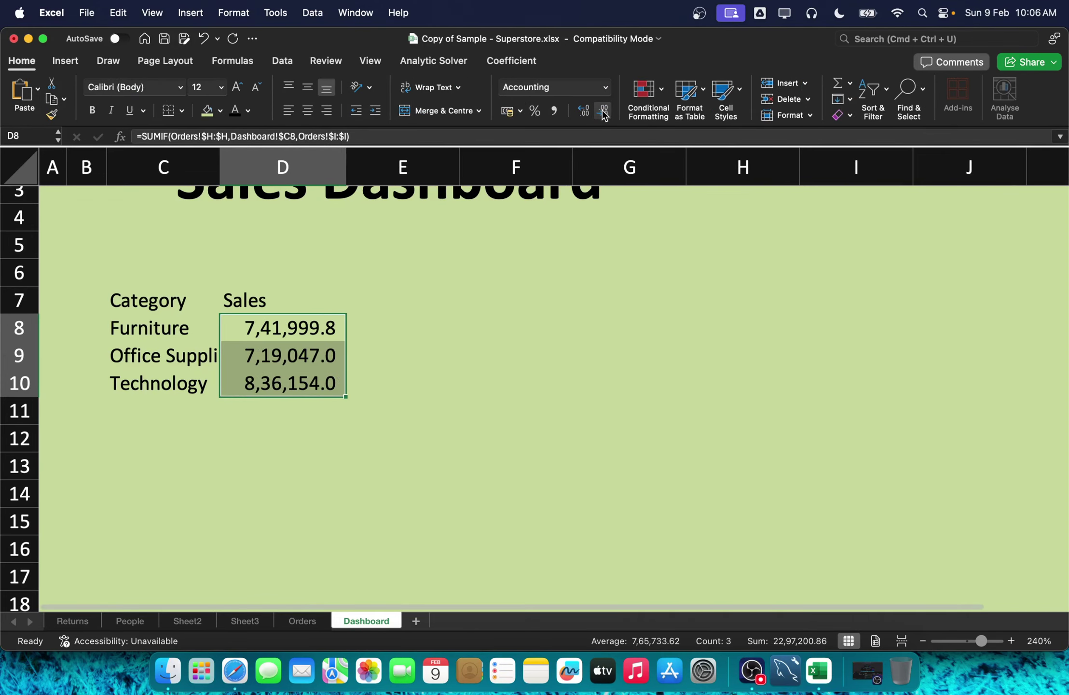
pyautogui.click(602, 110)
pyautogui.click(377, 329)
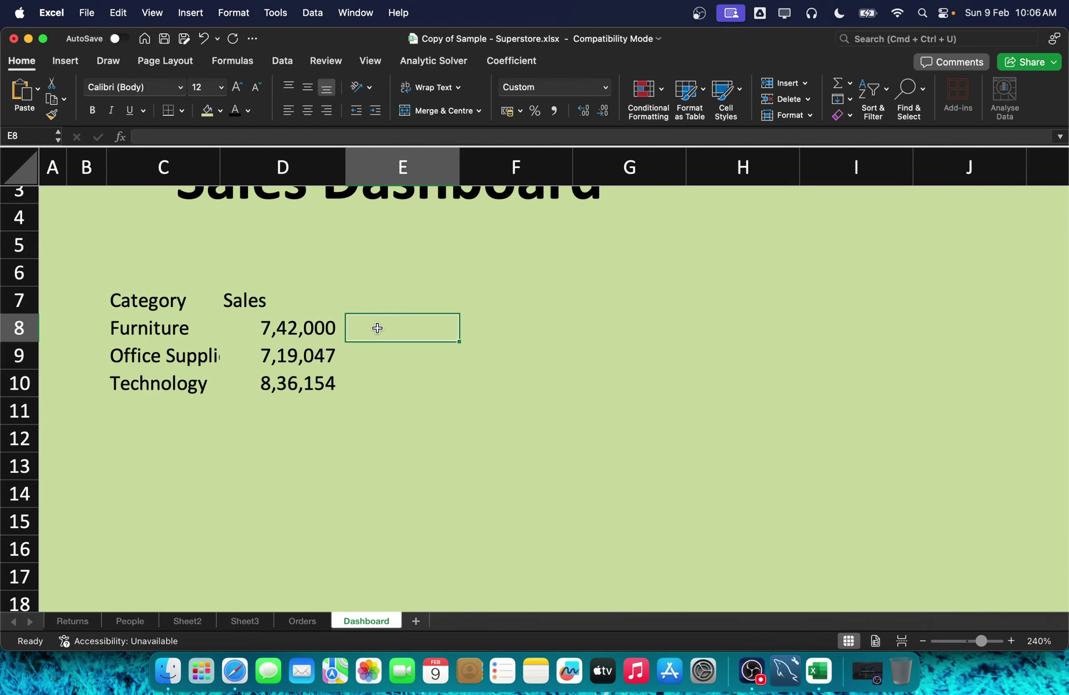
# Step: Auto-fit the width of column C on the Dashboard sheet to the category names
pyautogui.click(210, 173)
pyautogui.doubleClick(220, 171)
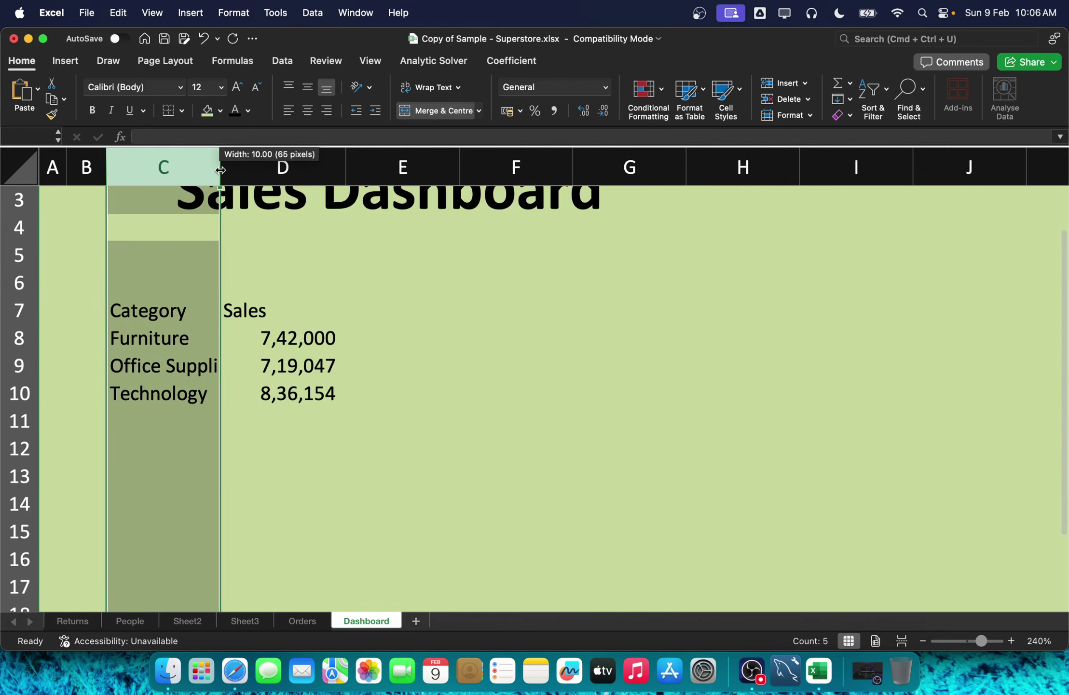
pyautogui.click(308, 330)
pyautogui.moveTo(159, 321); pyautogui.dragTo(309, 393)
pyautogui.click(196, 337)
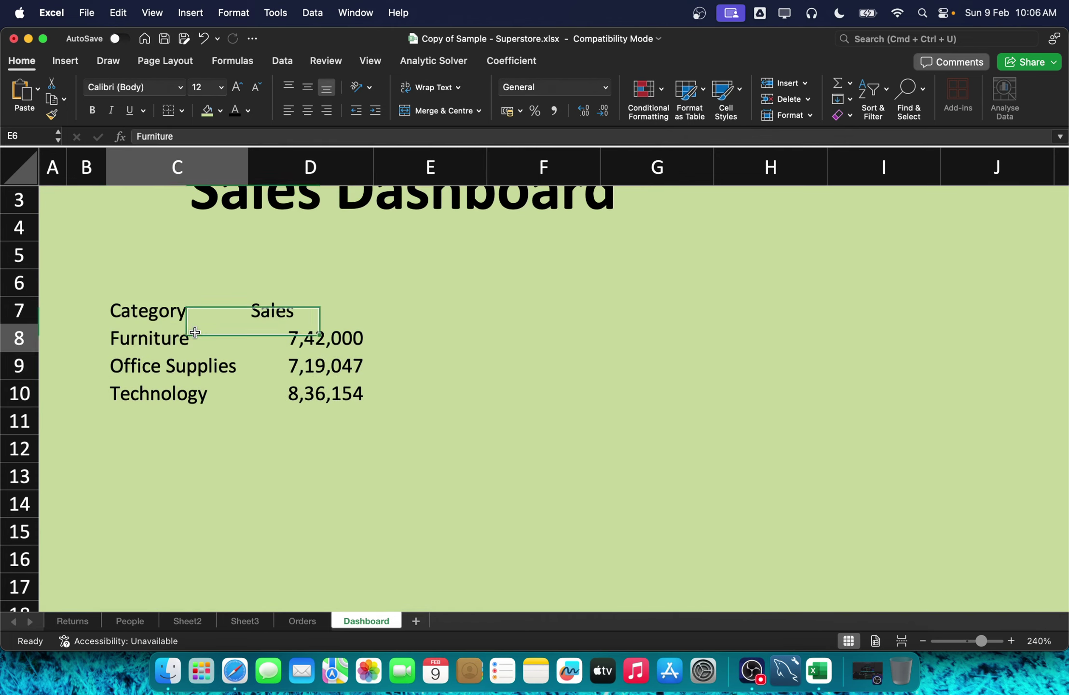
# Step: Select the Category and Sales summary in C7:D10 on the Dashboard and bring up the available pie chart types
pyautogui.click(67, 62)
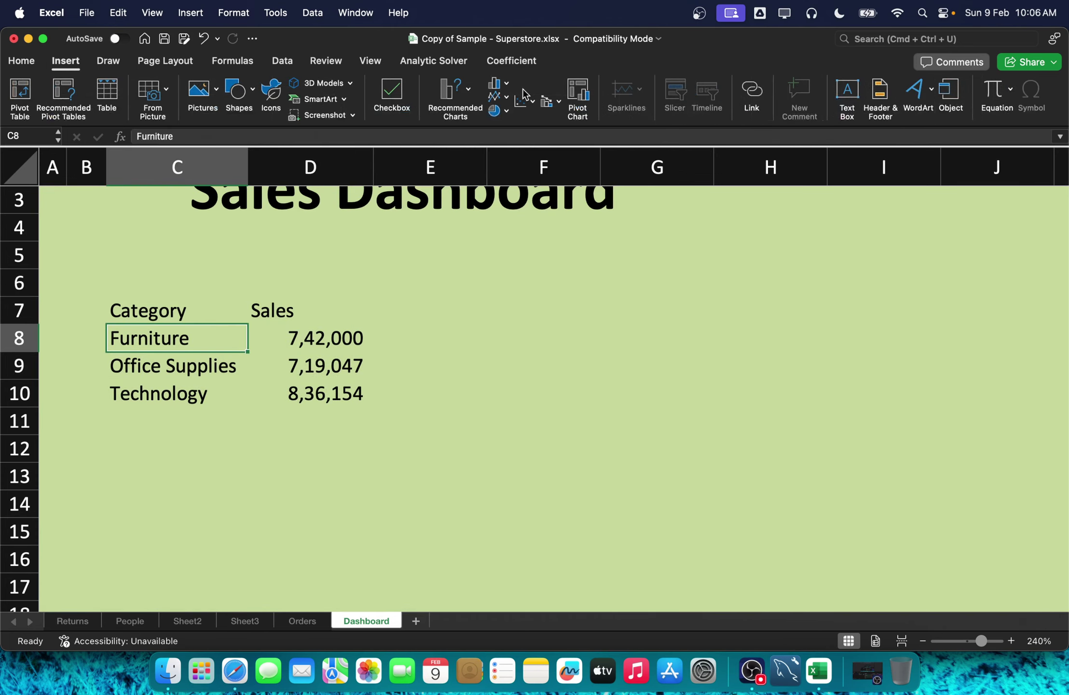
pyautogui.click(398, 304)
pyautogui.click(334, 365)
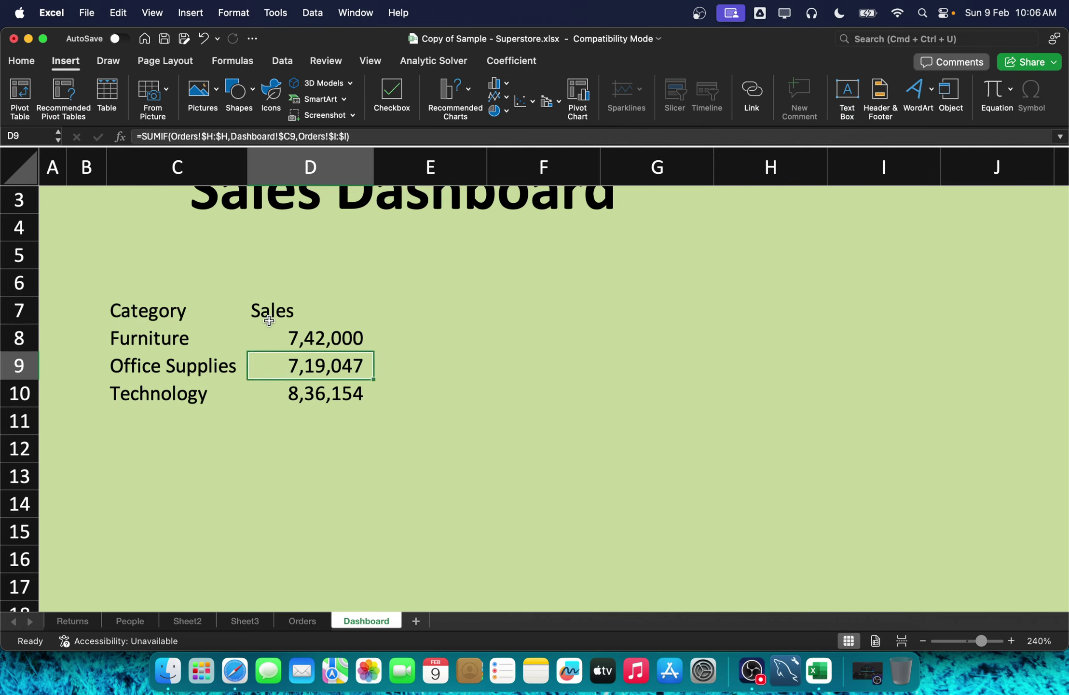
pyautogui.moveTo(173, 318); pyautogui.dragTo(298, 380)
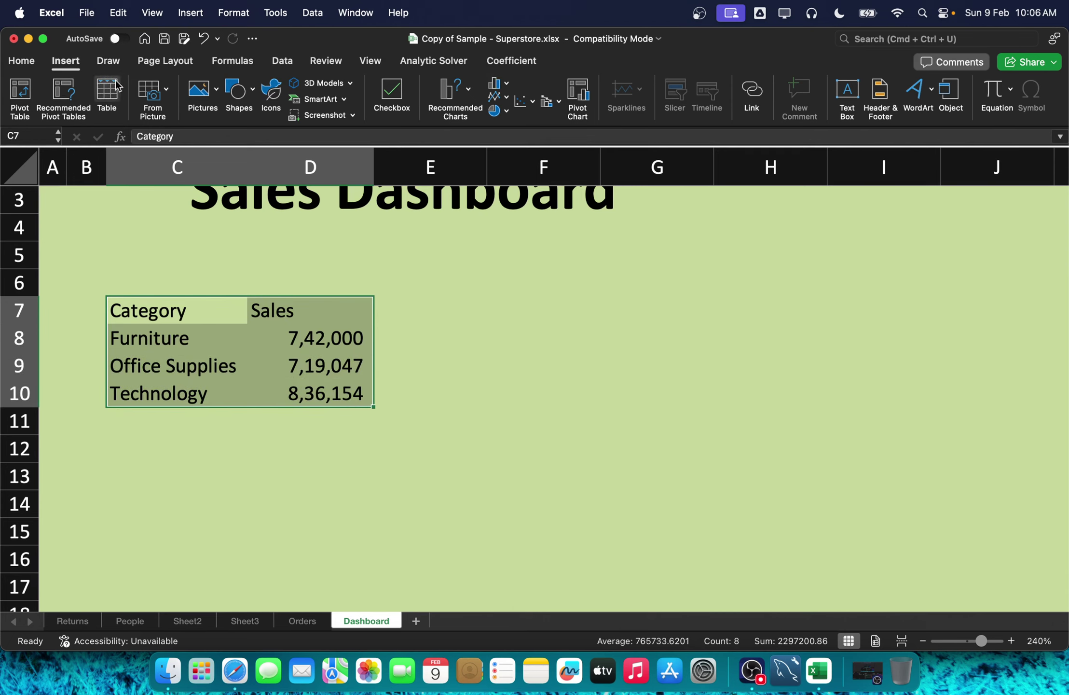
pyautogui.click(456, 101)
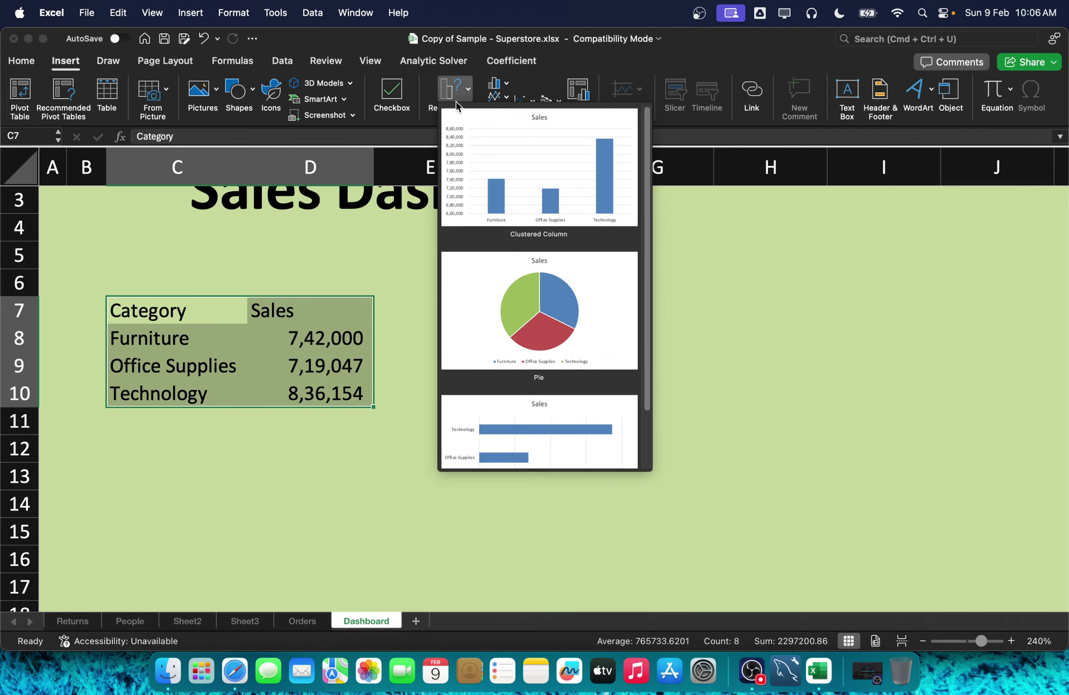
pyautogui.click(454, 93)
pyautogui.click(496, 112)
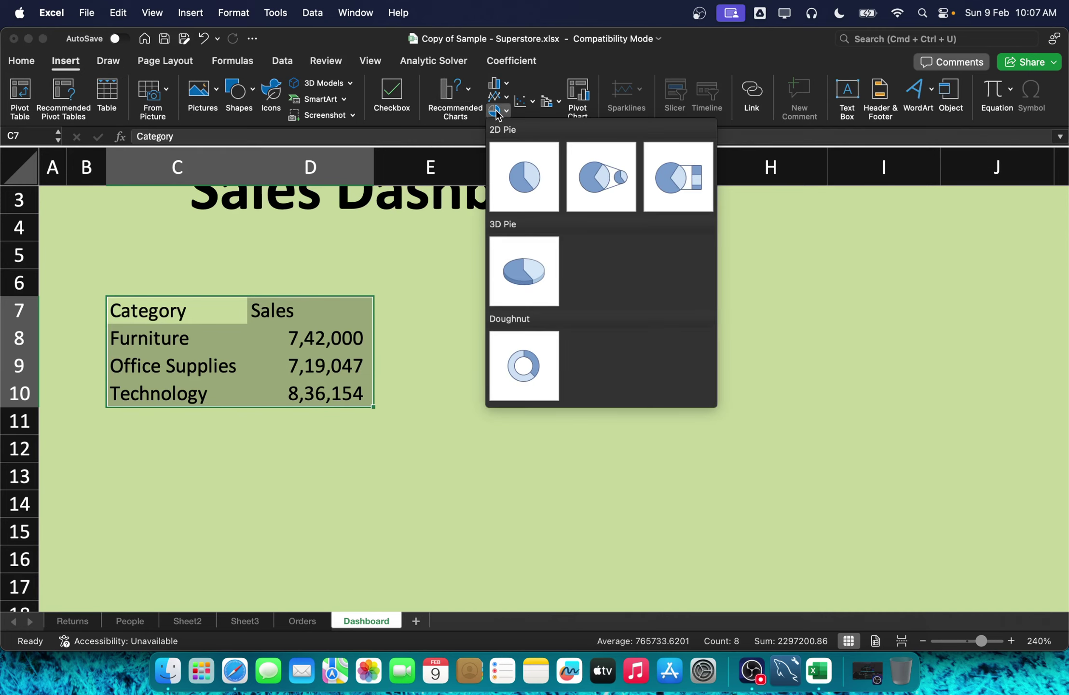
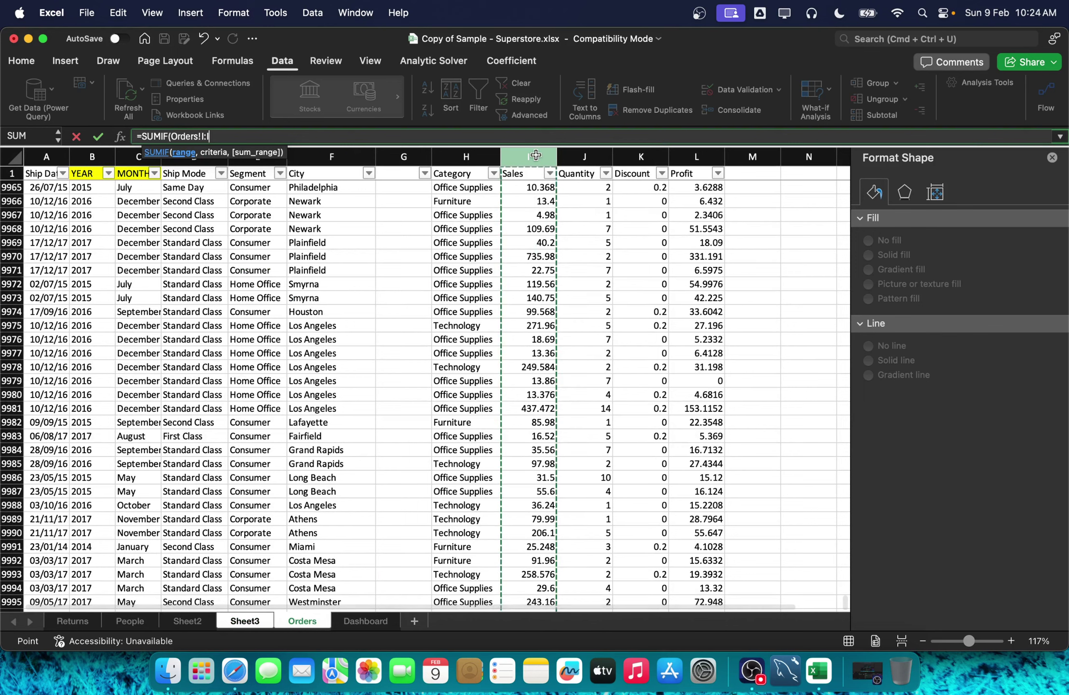
# Step: Discard the unfinished SUMIF formula in D7 of Sheet3 and undo the Sales heading and the duplicate removal on the Region list
pyautogui.click(329, 157)
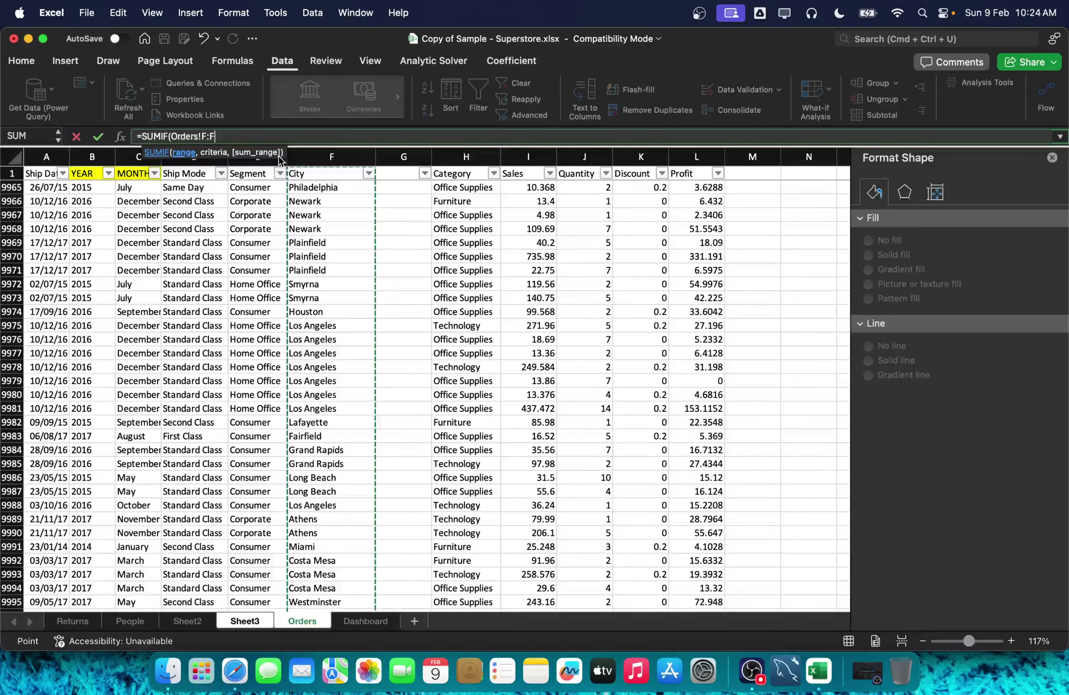
pyautogui.press('Escape')
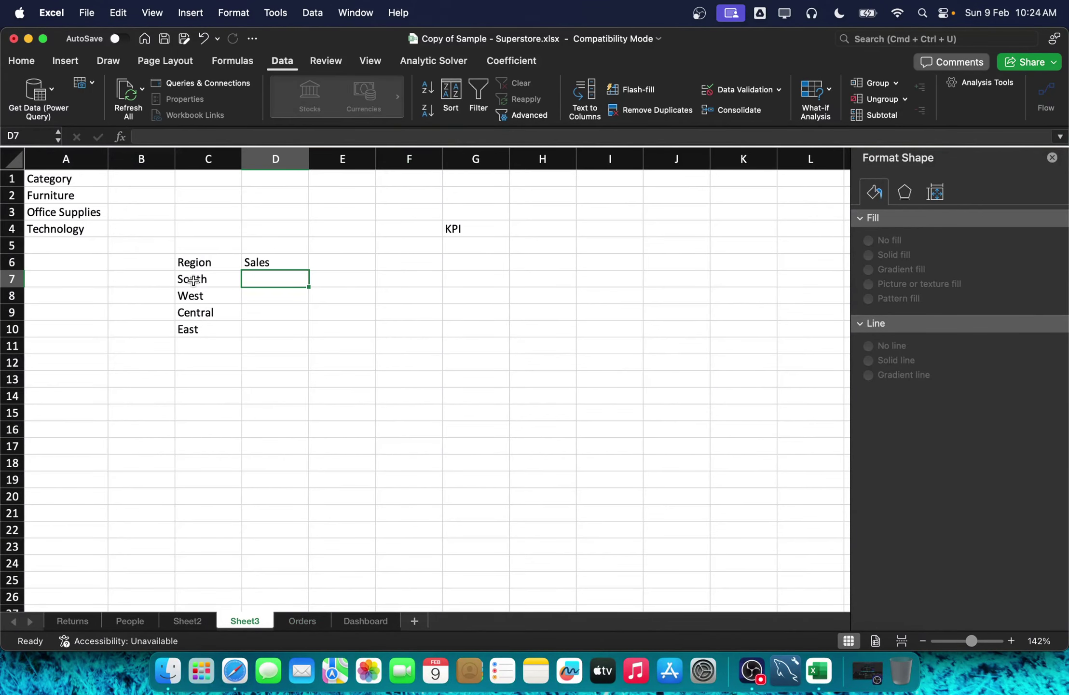
pyautogui.press('super+z')
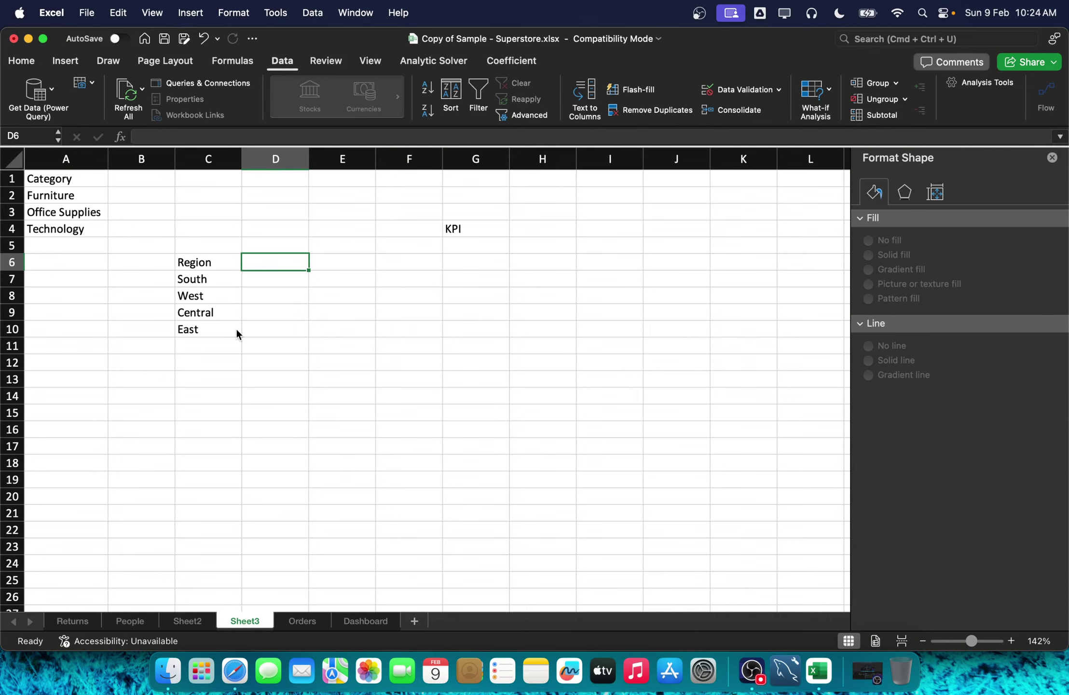
pyautogui.press('super+z')
pyautogui.scroll(-3, 238, 328)
pyautogui.press('super+z')
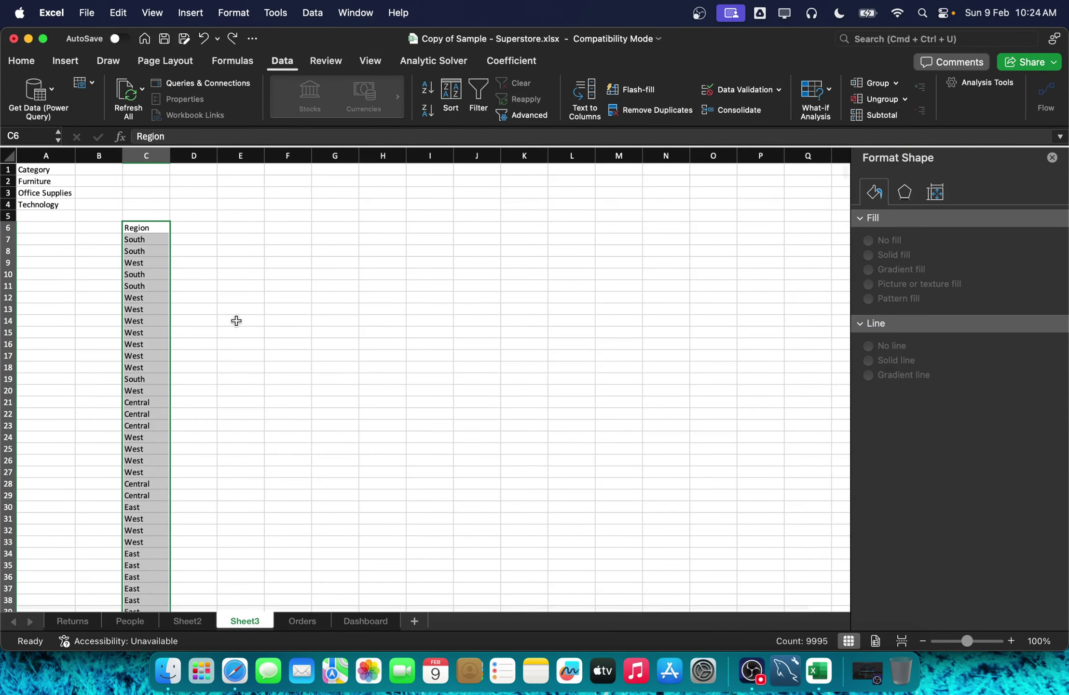
# Step: Copy the Region column from the Orders sheet and paste it into Sheet3 starting at C6
pyautogui.press('super+x')
pyautogui.click(296, 620)
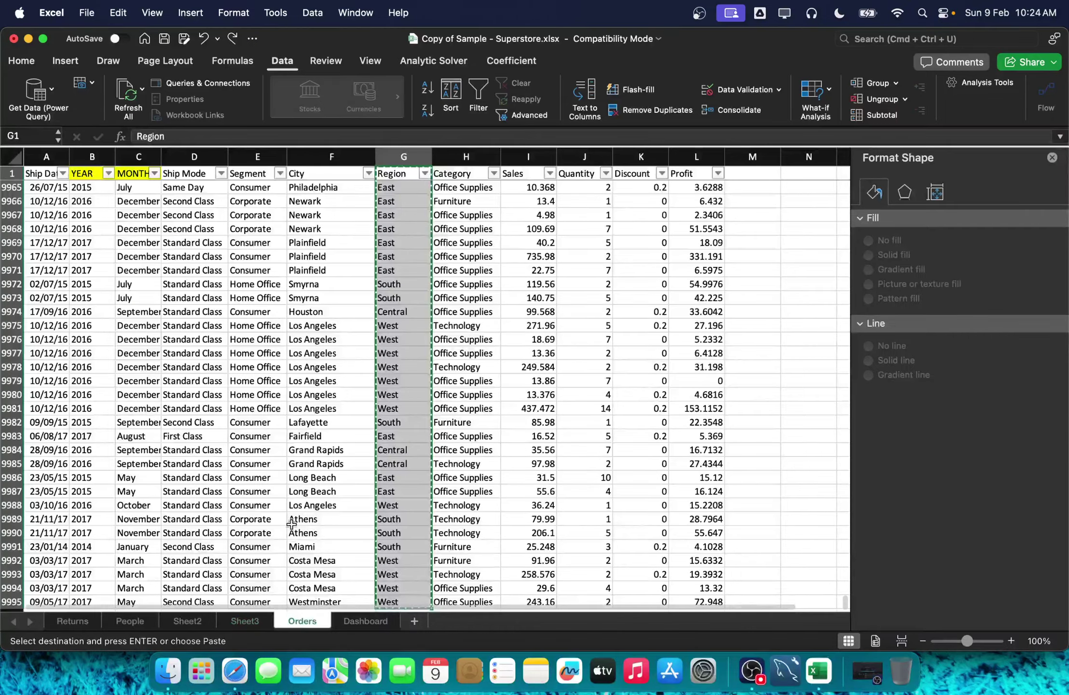
pyautogui.click(260, 621)
pyautogui.press('super+v')
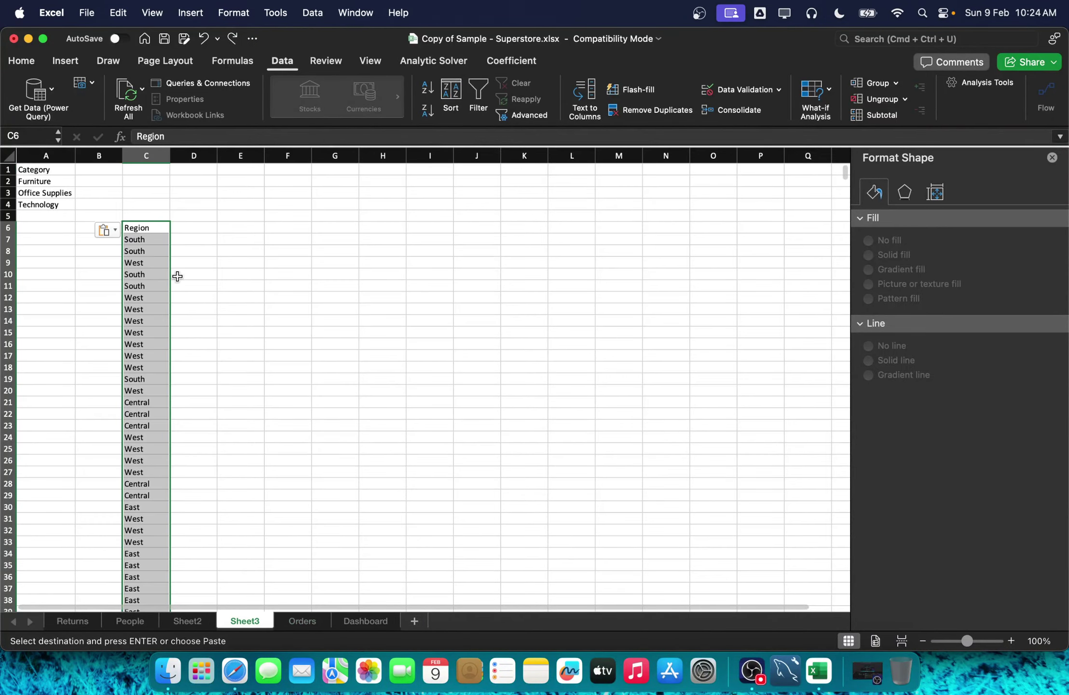
pyautogui.click(302, 621)
pyautogui.click(259, 622)
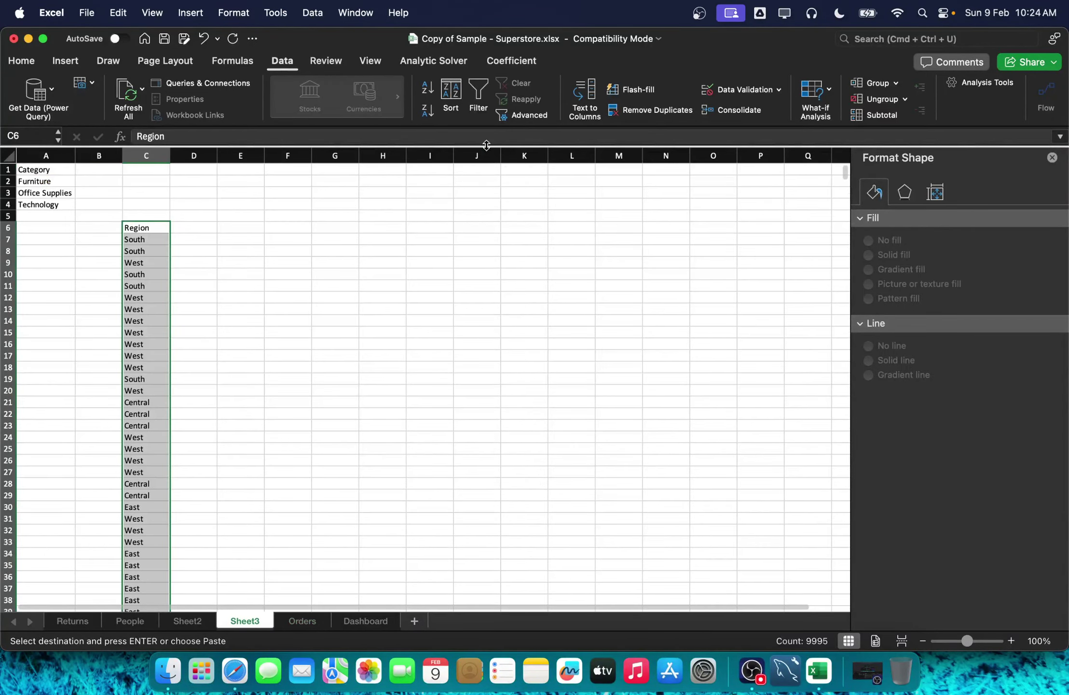
# Step: Remove duplicates from the Region list, keeping its header, and add the heading Sales in D6
pyautogui.click(675, 110)
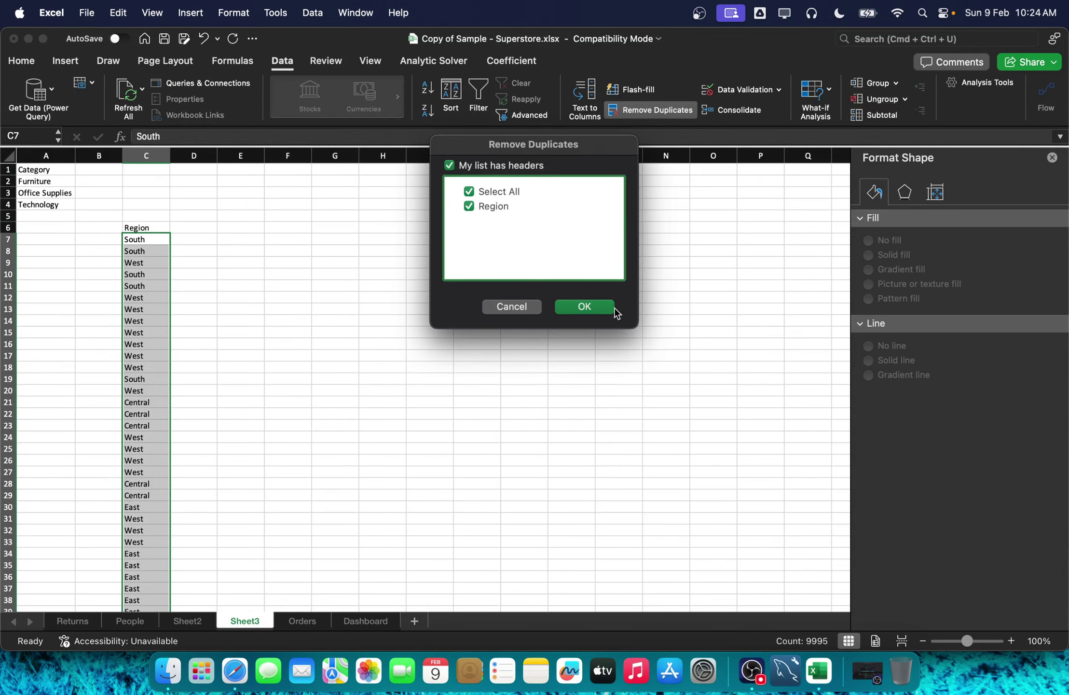
pyautogui.click(584, 307)
pyautogui.click(507, 295)
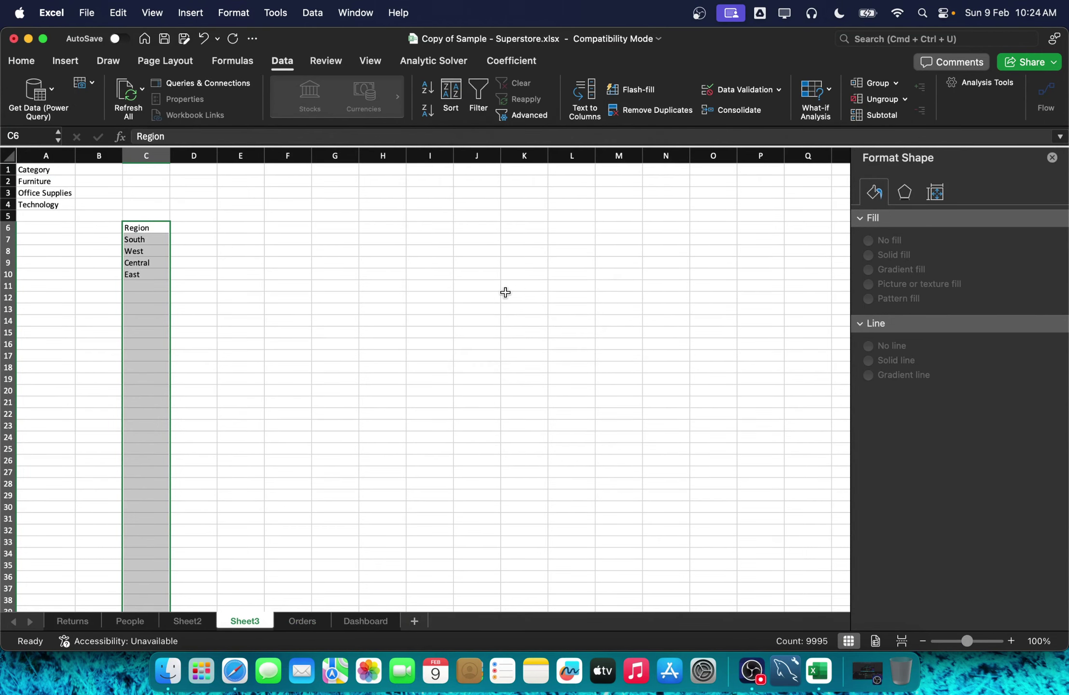
pyautogui.click(203, 231)
pyautogui.write('Sales')
pyautogui.press('Return')
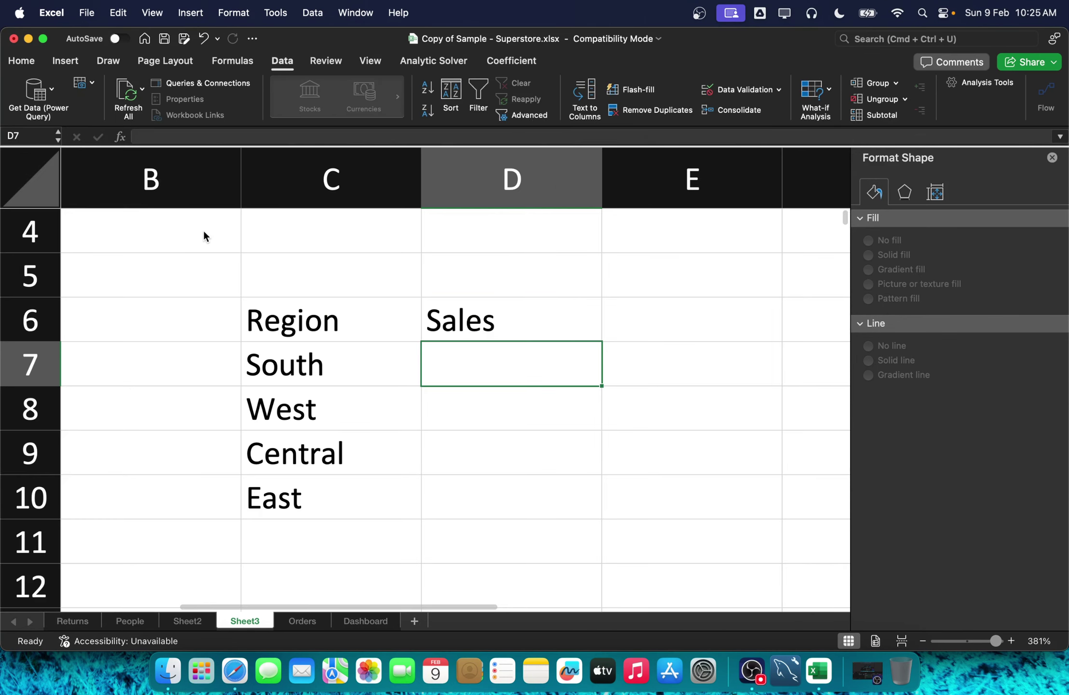
# Step: Start a SUMIF formula in D7 beside South that refers to the Orders sheet
pyautogui.write('=sumn')
pyautogui.press('BackSpace')
pyautogui.press('Down')
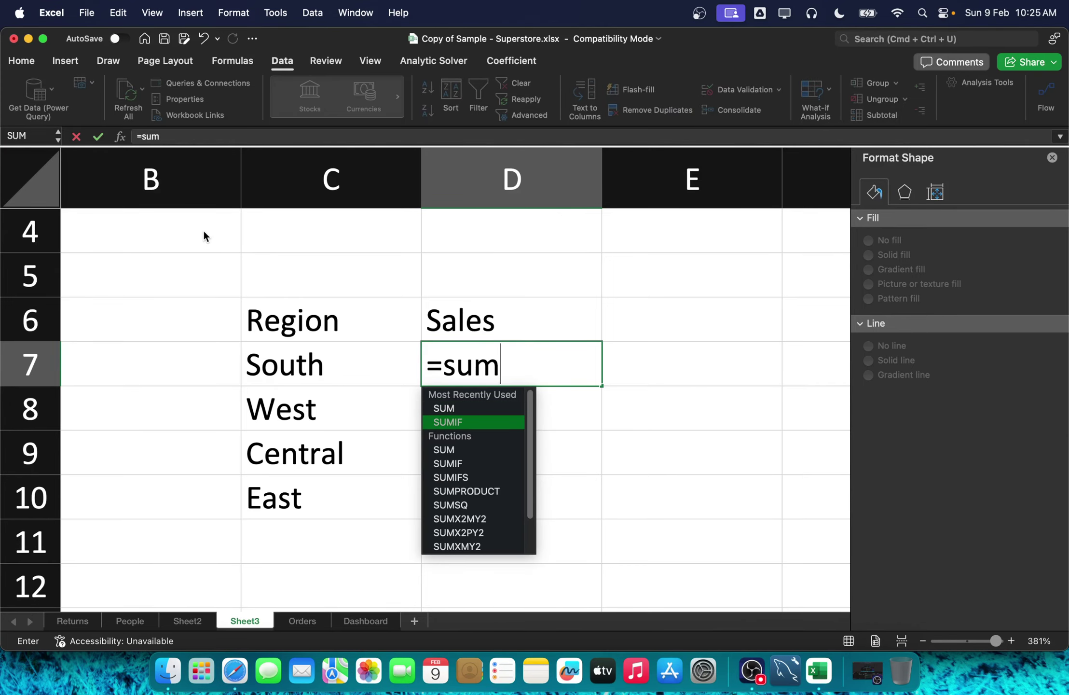
pyautogui.press('Tab')
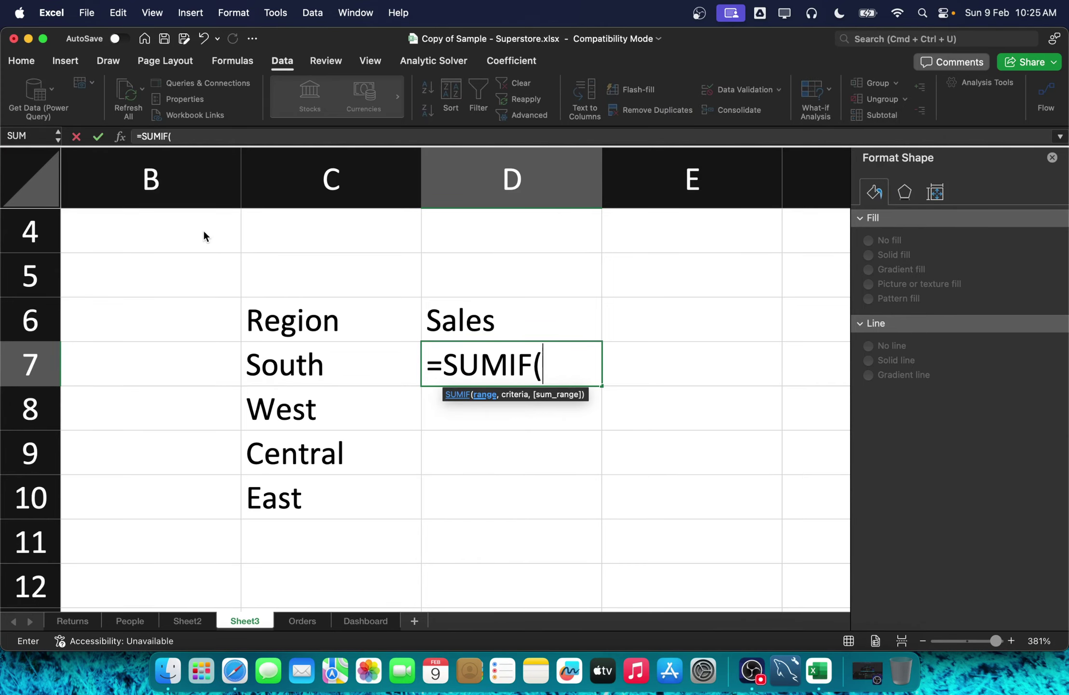
pyautogui.click(301, 621)
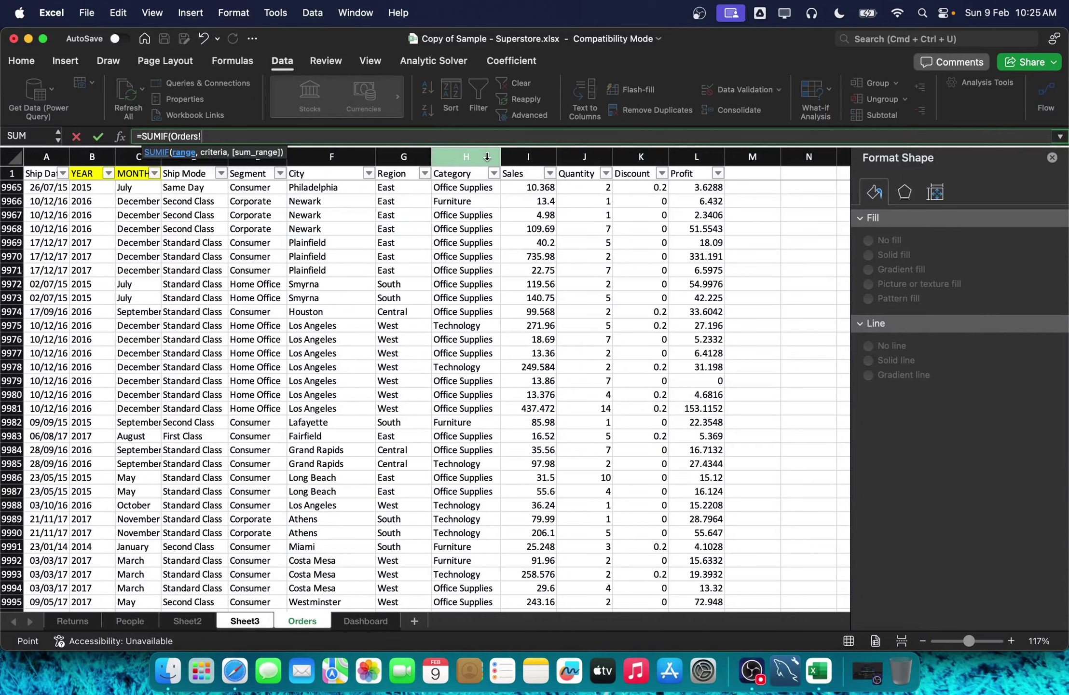
pyautogui.click(518, 154)
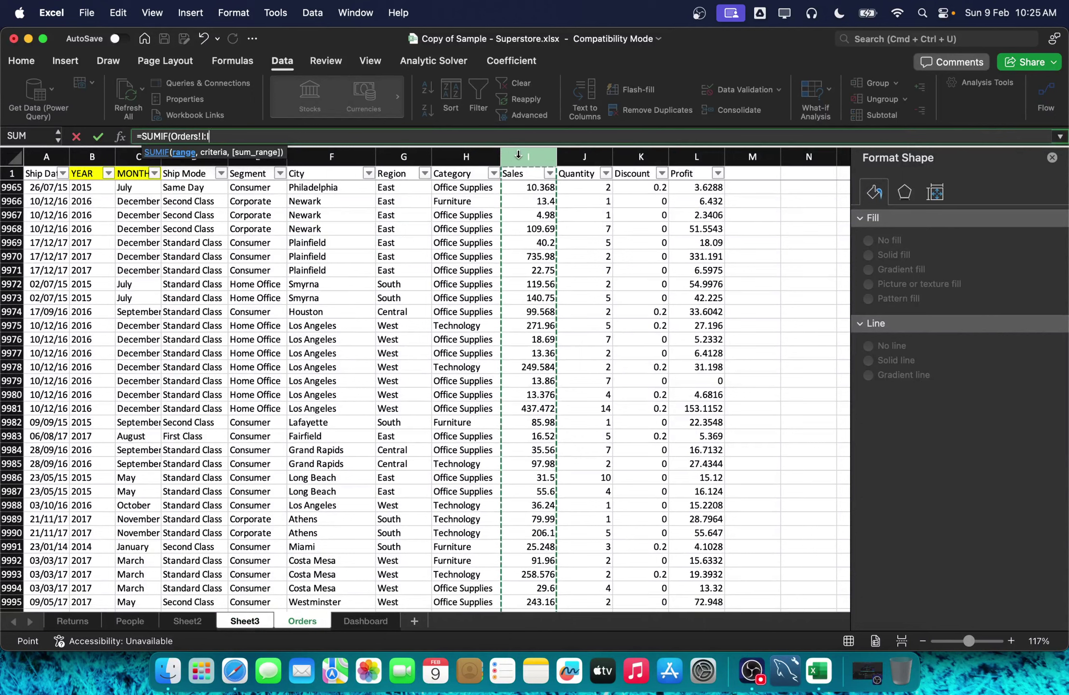
pyautogui.press('F4')
pyautogui.write(',')
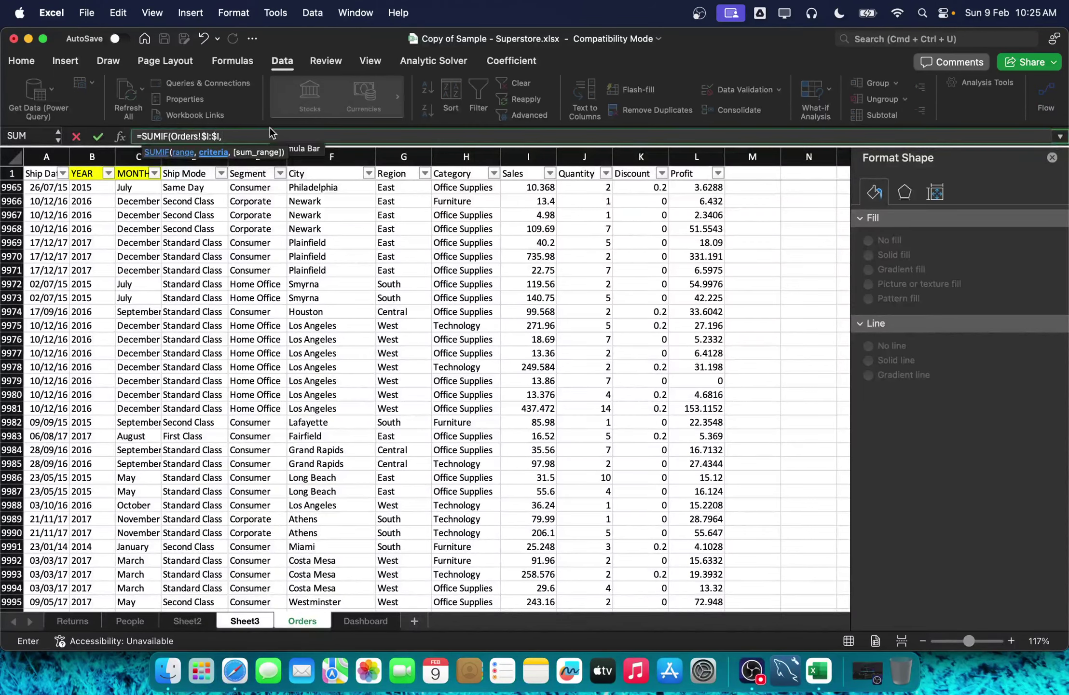
pyautogui.press('BackSpace')
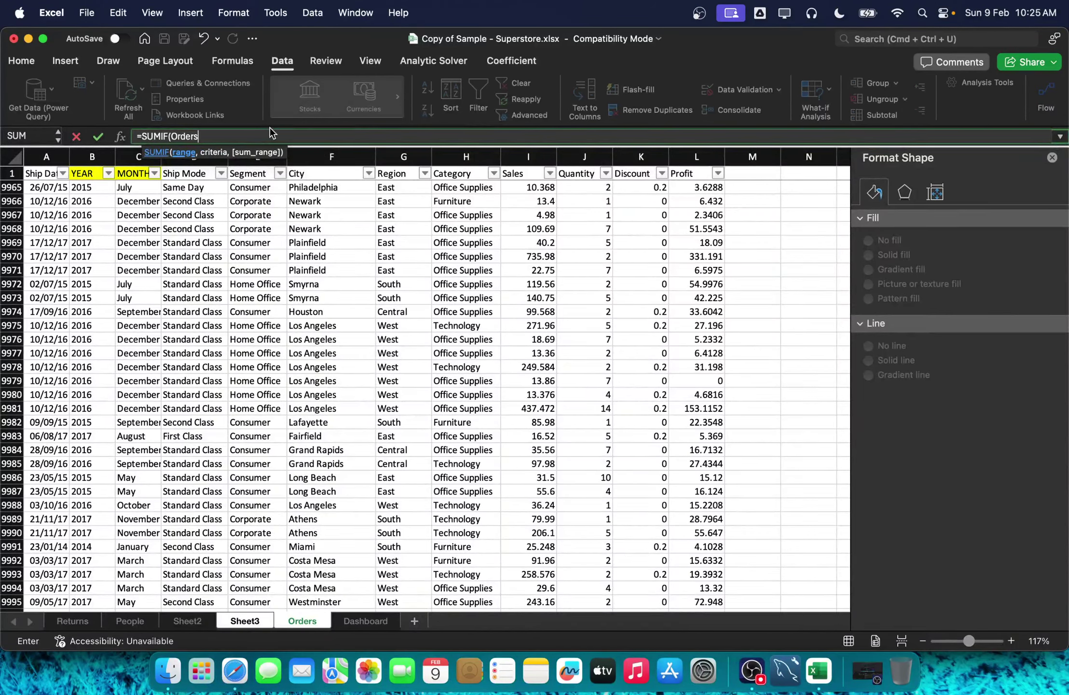
pyautogui.press('BackSpace')
pyautogui.press('BackSpace')
pyautogui.press('BackSpace')
pyautogui.press('BackSpace')
pyautogui.press('BackSpace')
pyautogui.press('BackSpace')
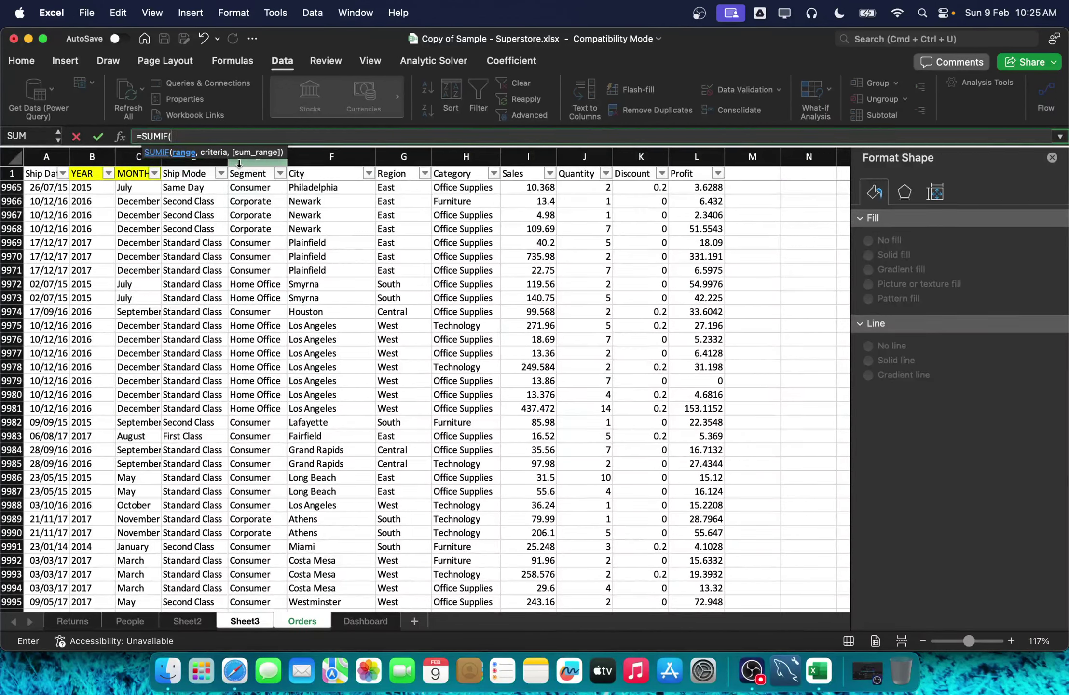
# Step: Try to complete the SUMIF in D7 with Orders!$G:$G as range, Sheet3!C7 as criteria and the absolute Sales column as sum range
pyautogui.click(400, 153)
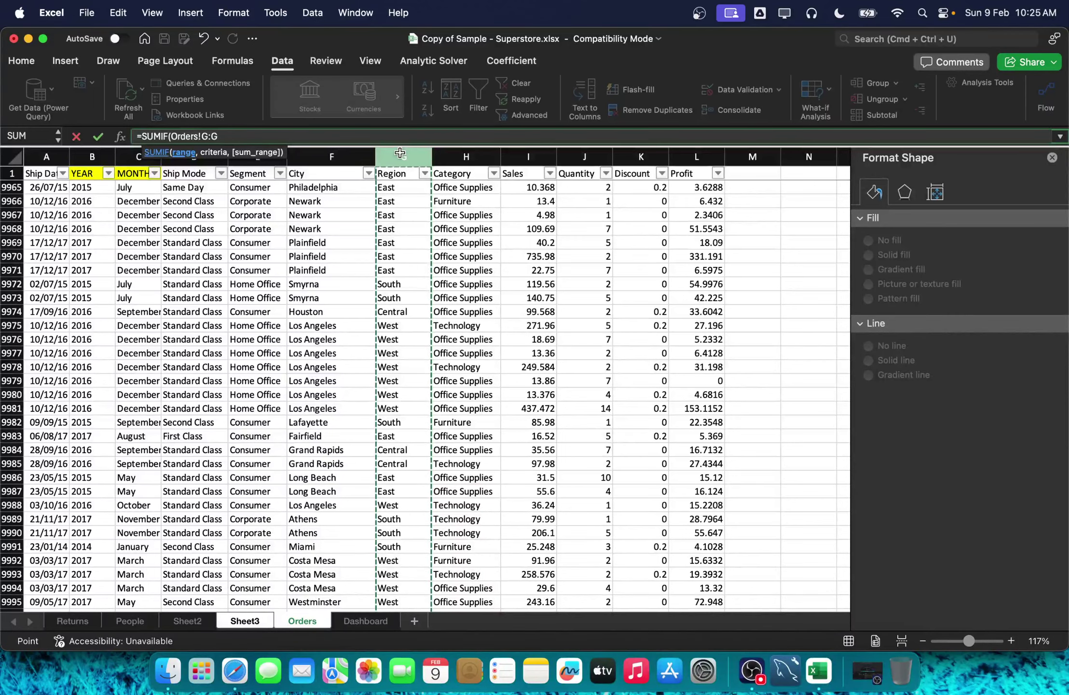
pyautogui.press('F4')
pyautogui.write(',')
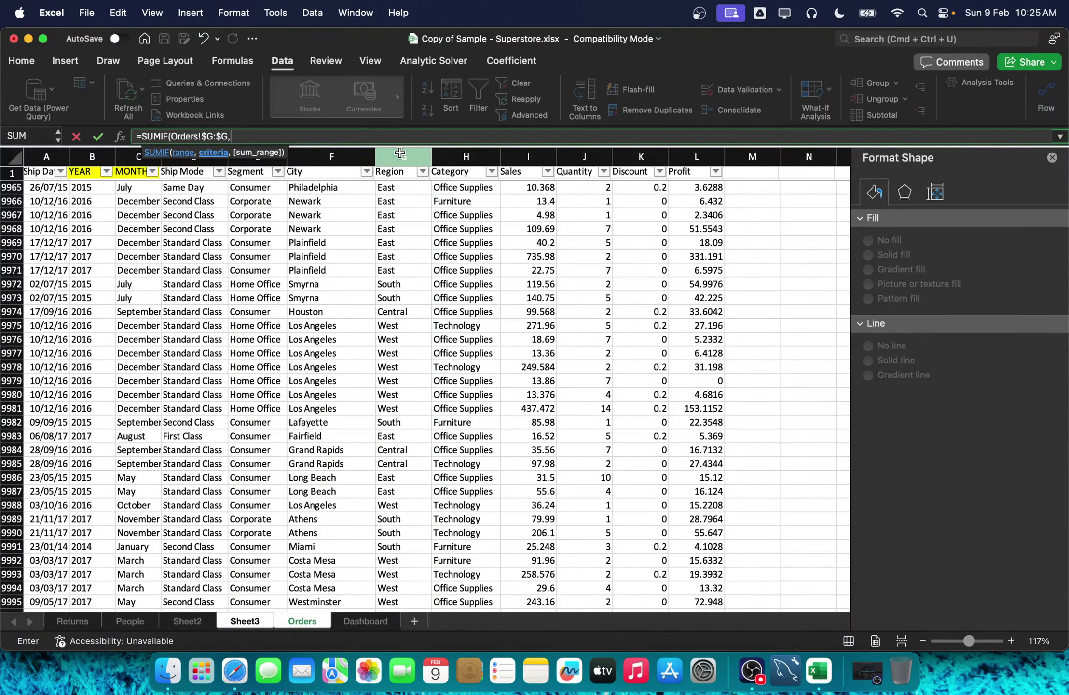
pyautogui.click(244, 620)
pyautogui.click(334, 358)
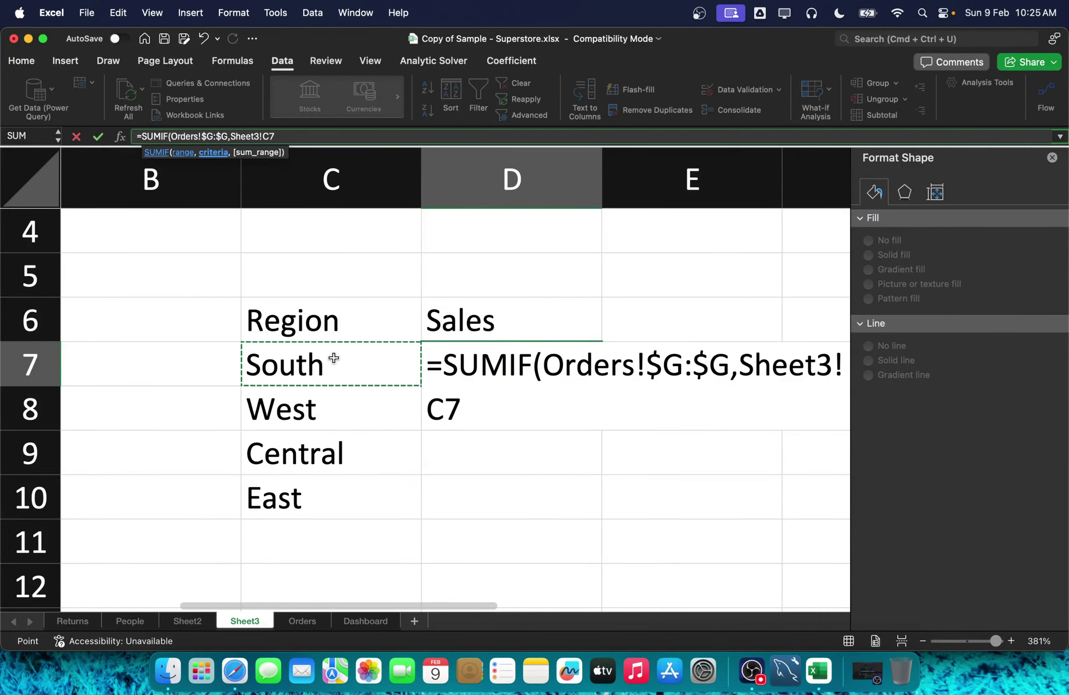
pyautogui.write(',')
pyautogui.click(315, 623)
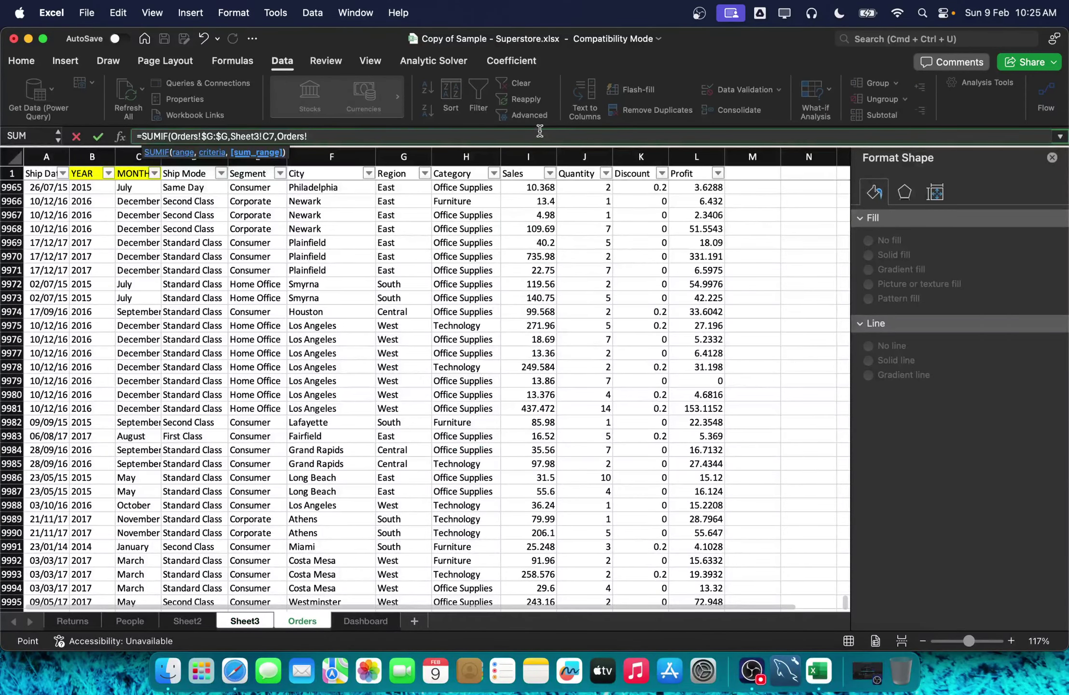
pyautogui.click(528, 154)
pyautogui.press('F4')
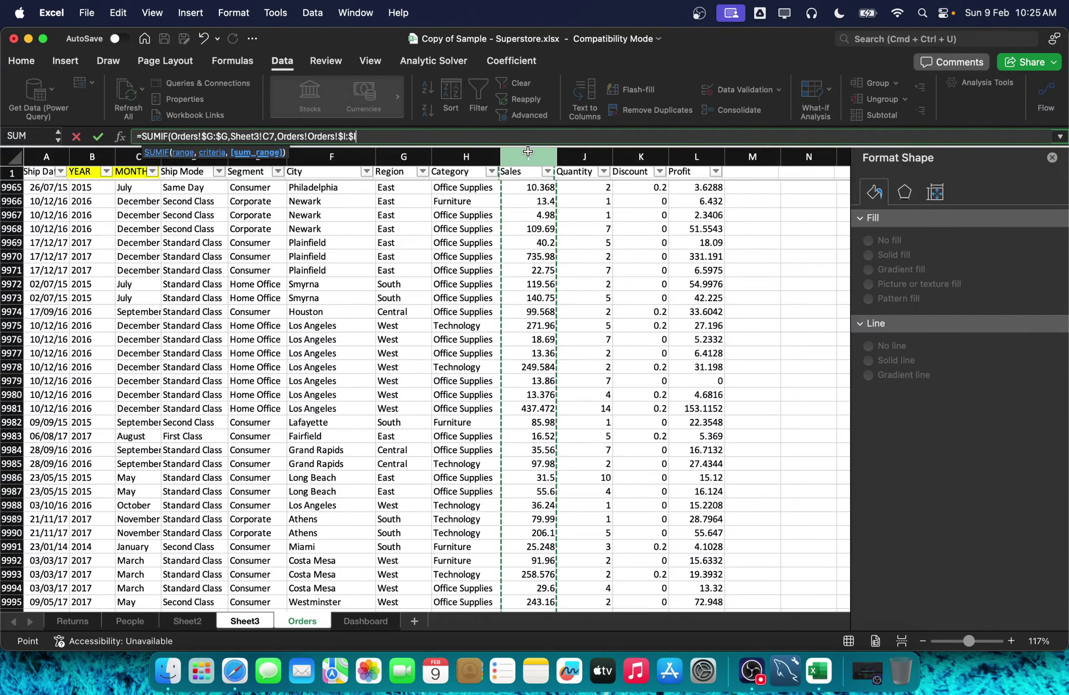
pyautogui.press('Return')
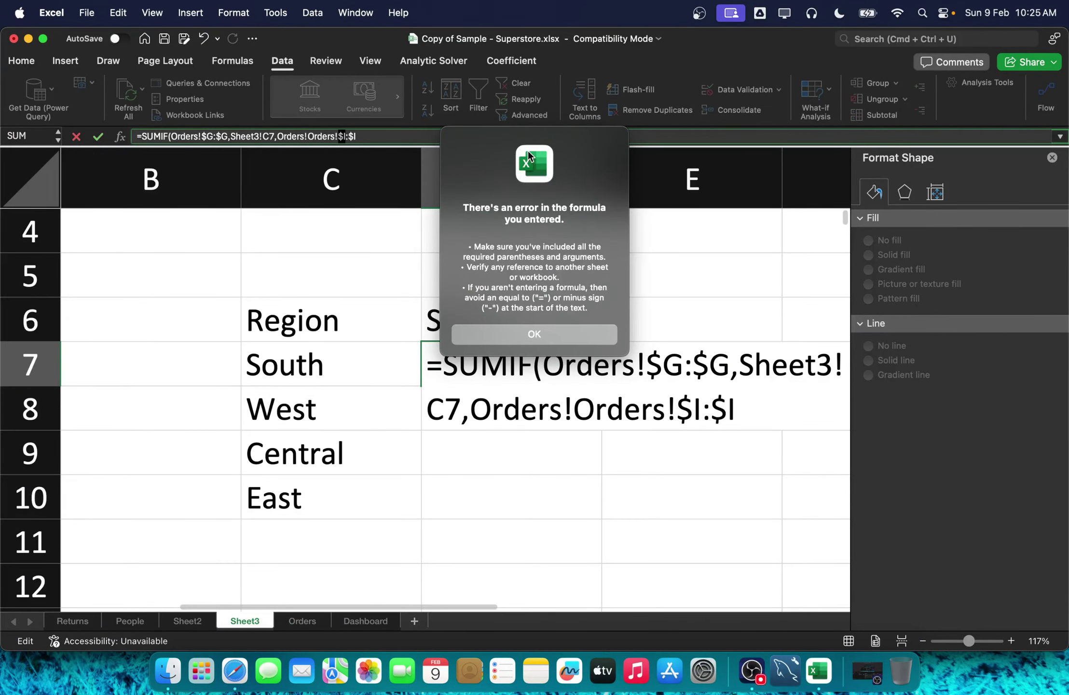
pyautogui.click(503, 340)
# Step: Enter =SUMIF(Orders!$G:$G,Sheet3!C7,Orders!$I:$I) in D7 to total the South region's sales
pyautogui.write('=sumif')
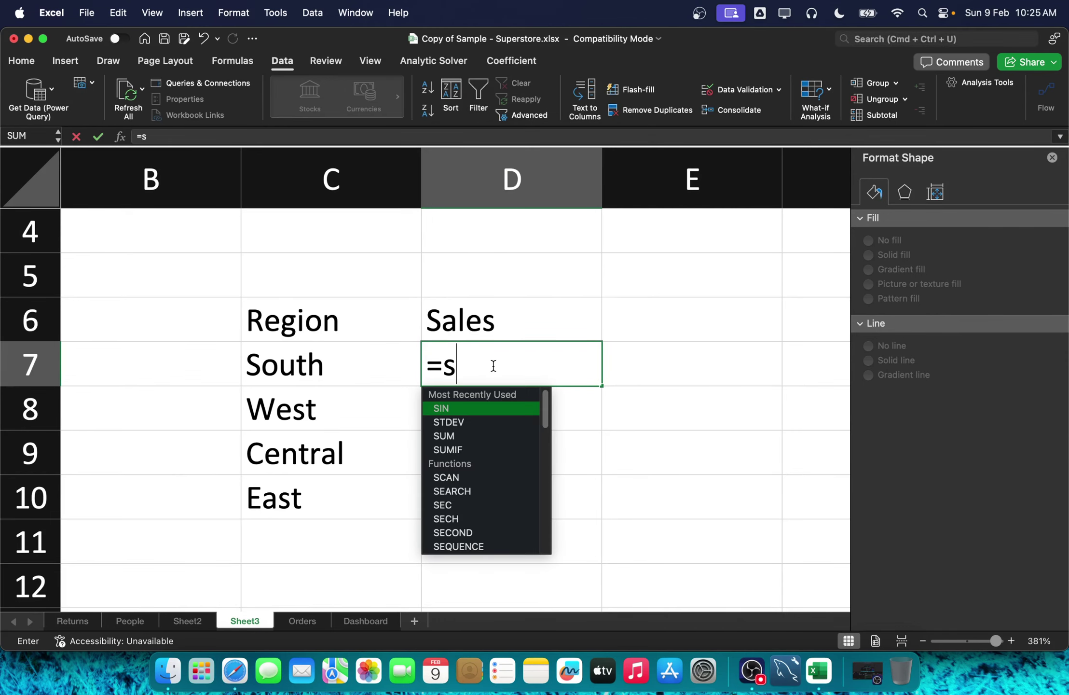
pyautogui.press('Tab')
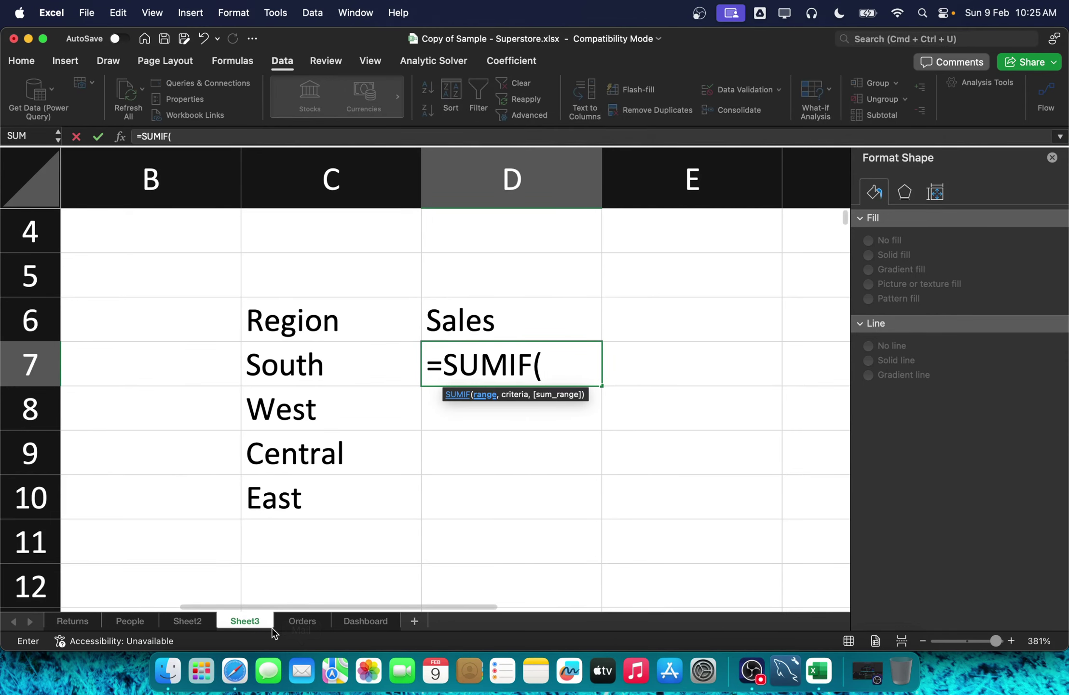
pyautogui.click(297, 621)
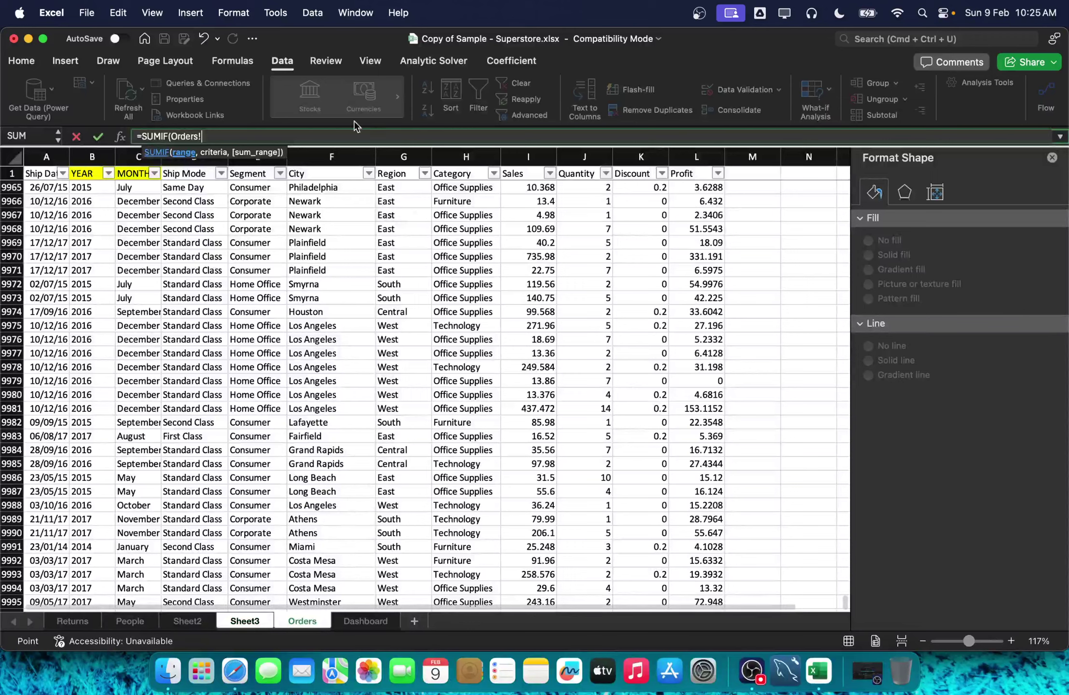
pyautogui.click(403, 157)
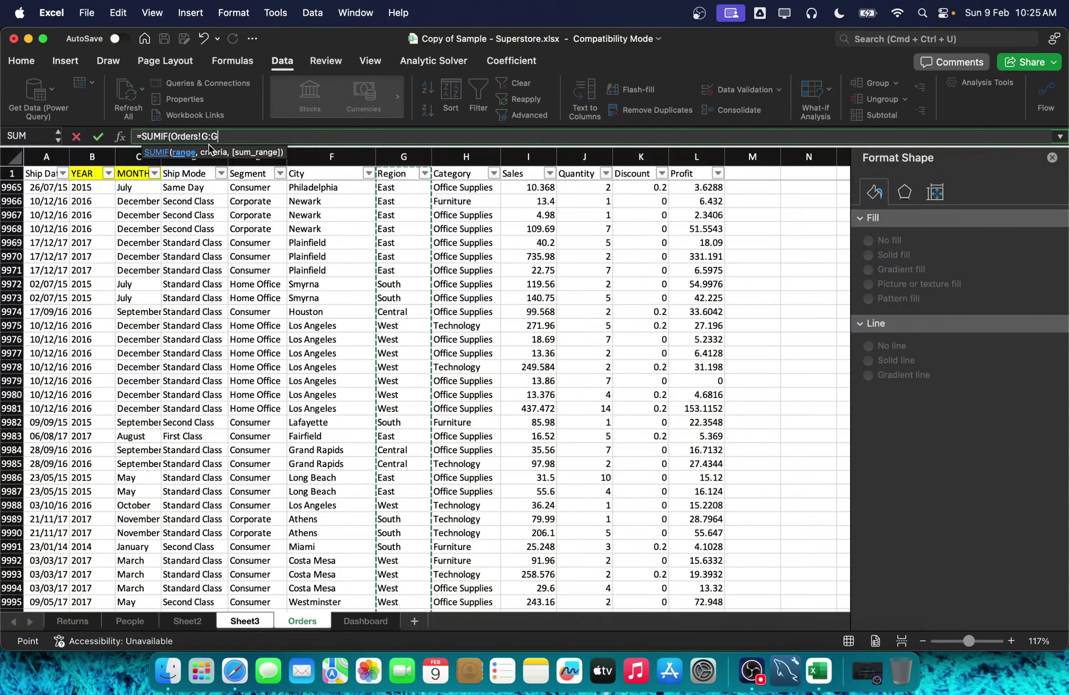
pyautogui.write(',')
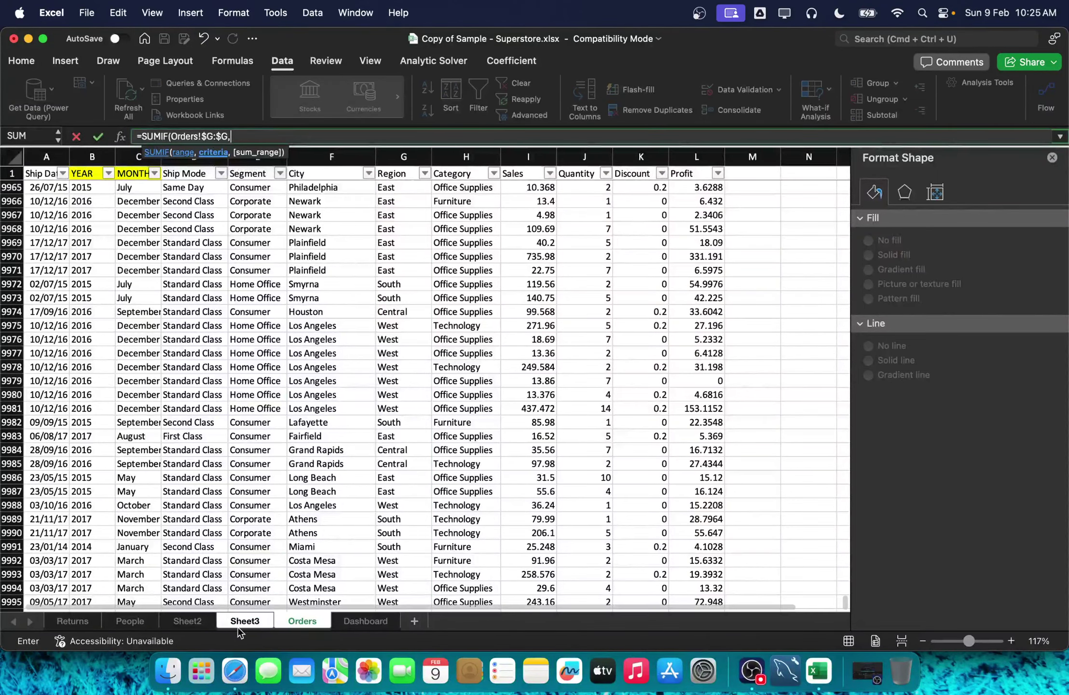
pyautogui.click(257, 624)
pyautogui.click(319, 360)
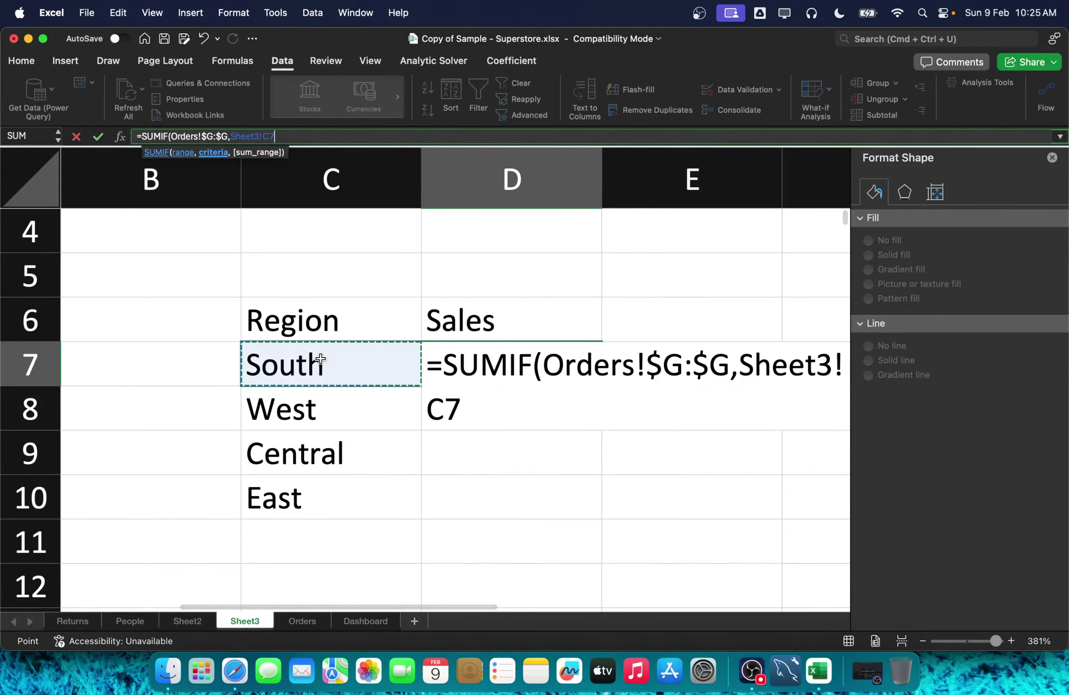
pyautogui.write(',')
pyautogui.click(307, 622)
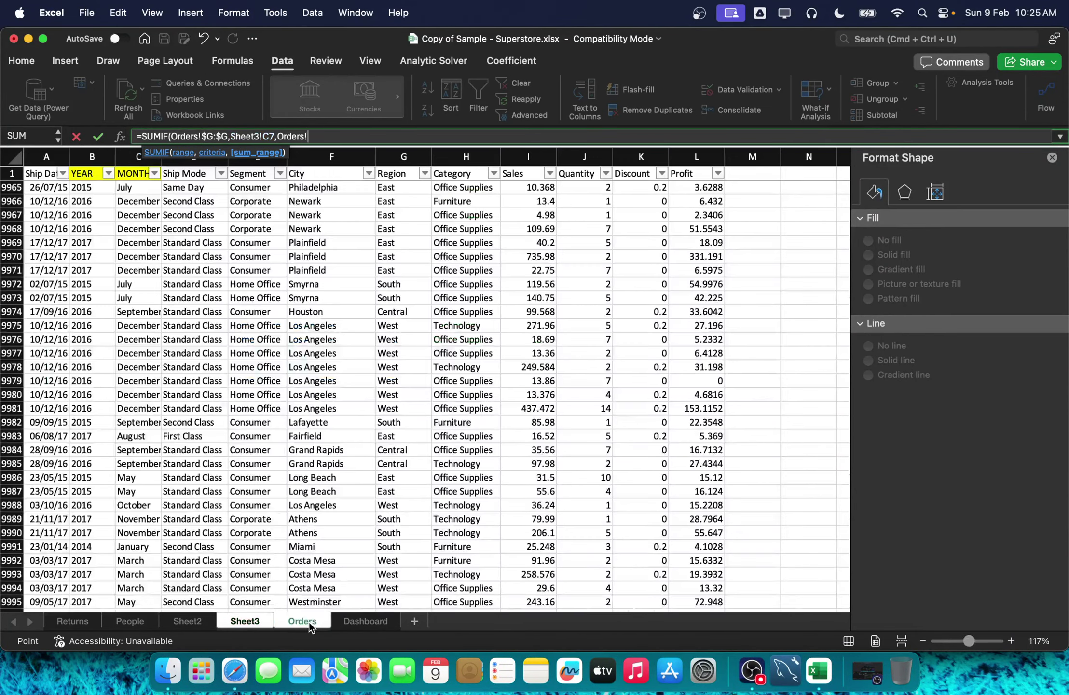
pyautogui.click(502, 153)
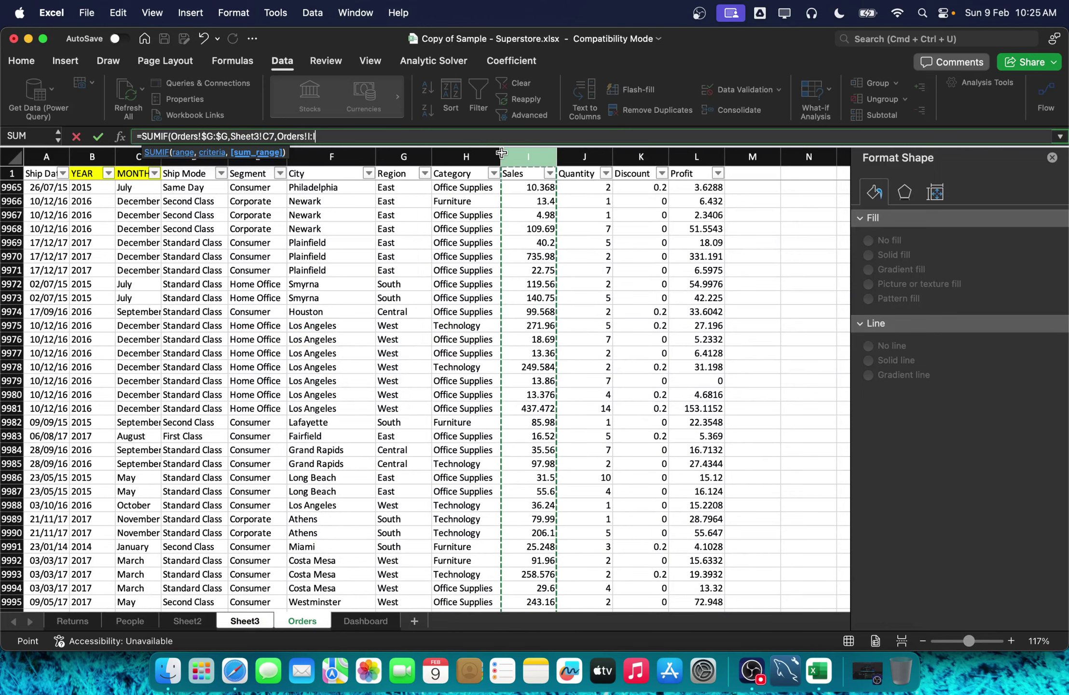
pyautogui.press('Return')
# Step: Copy the SUMIF formula from D7 down to D10 for West, Central and East
pyautogui.click(585, 355)
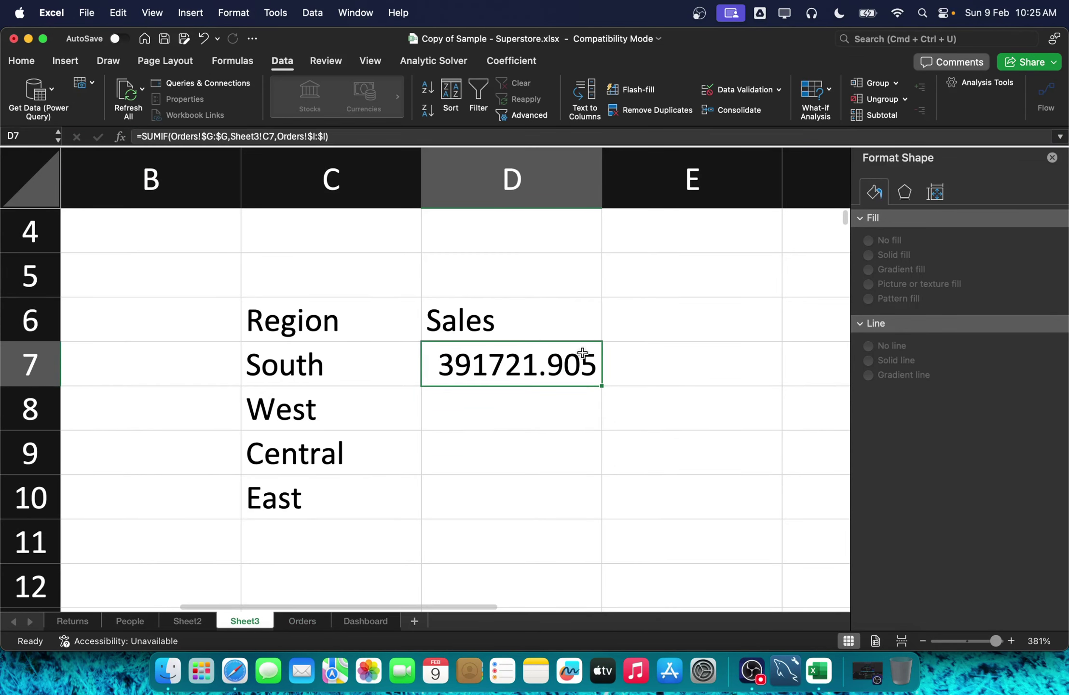
pyautogui.moveTo(602, 390); pyautogui.dragTo(574, 481)
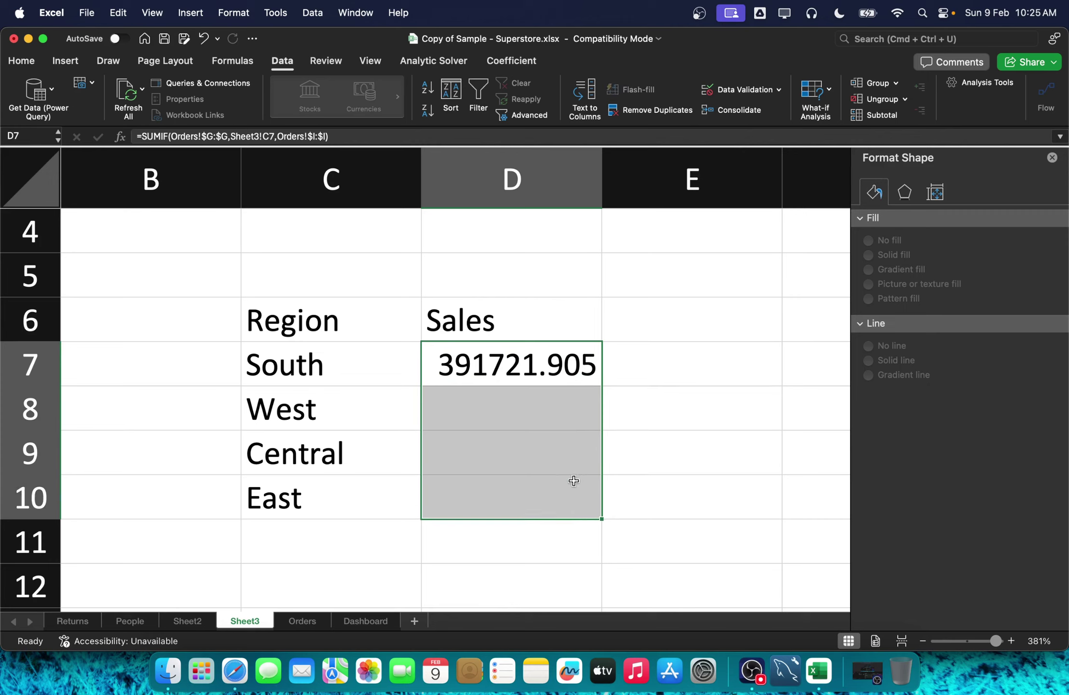
pyautogui.click(515, 352)
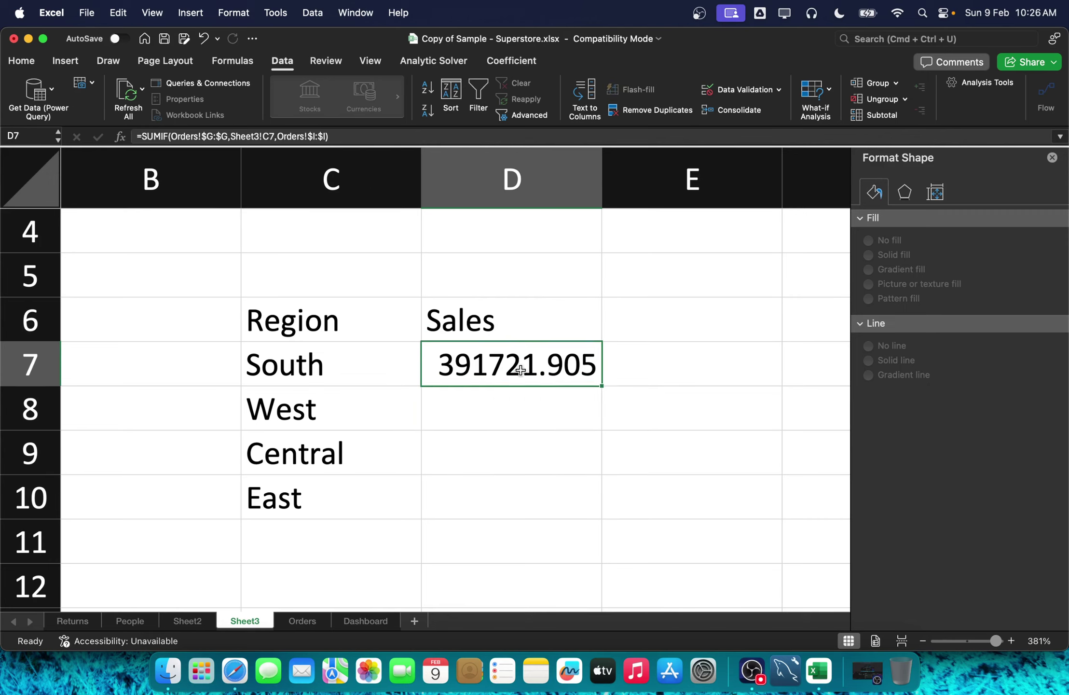
pyautogui.press('cmd+c')
pyautogui.hotkey('shift', 'Down')
pyautogui.hotkey('shift', 'Down')
pyautogui.hotkey('shift', 'Down')
pyautogui.press('cmd+v')
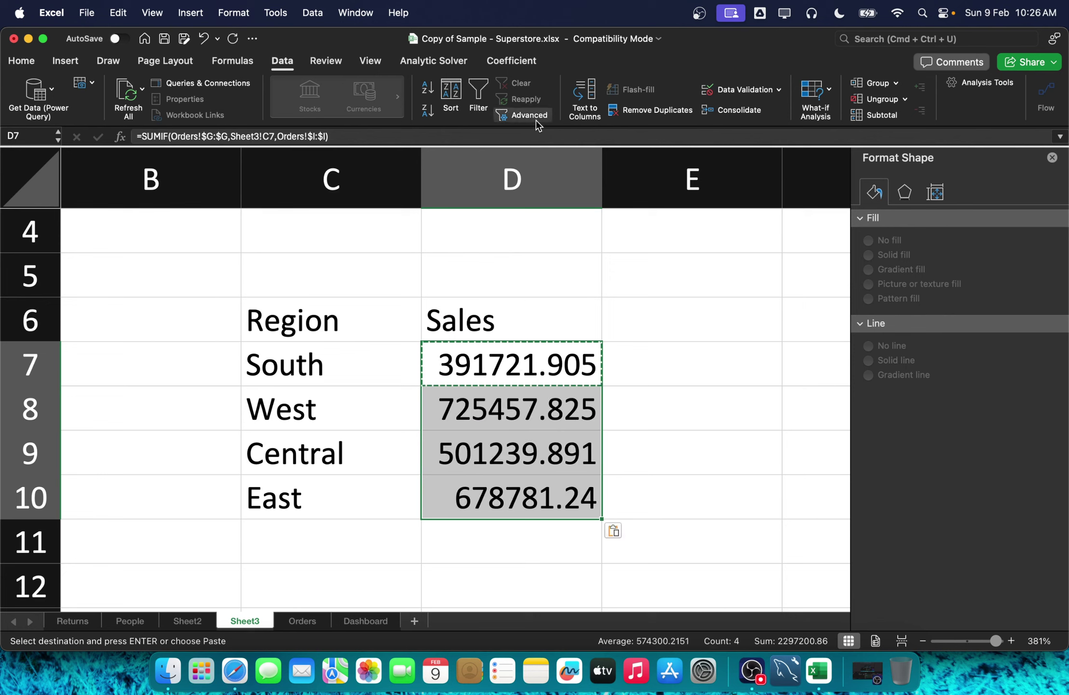
# Step: Apply the comma number style to the regional sales values in D7:D10
pyautogui.click(22, 61)
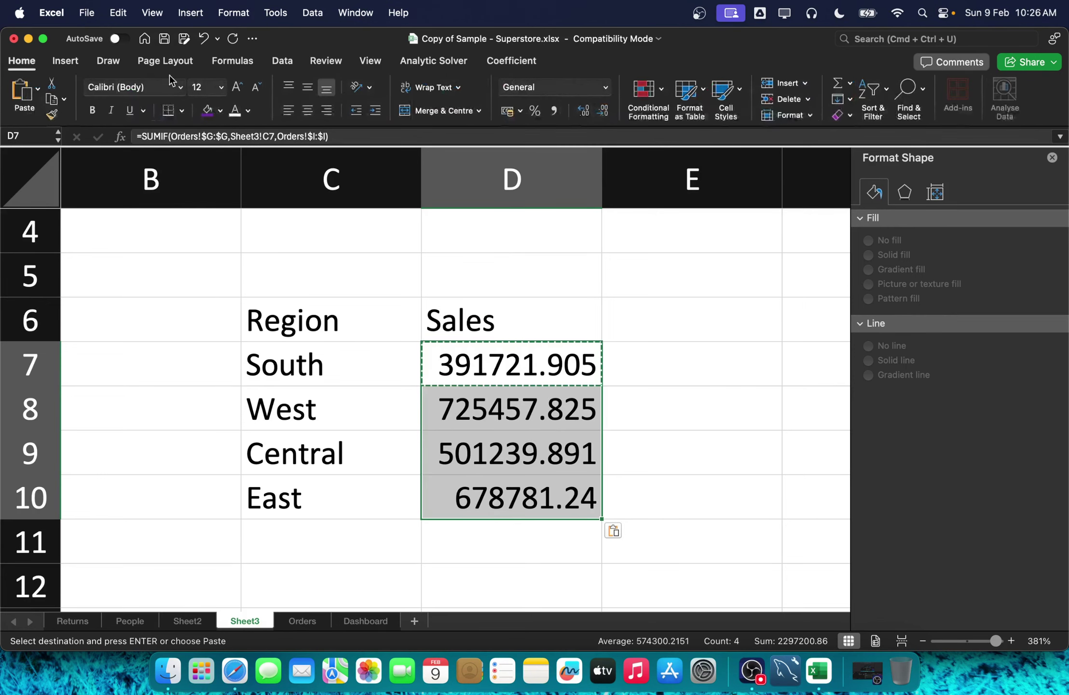
pyautogui.click(598, 114)
pyautogui.click(599, 115)
pyautogui.click(598, 116)
pyautogui.click(554, 111)
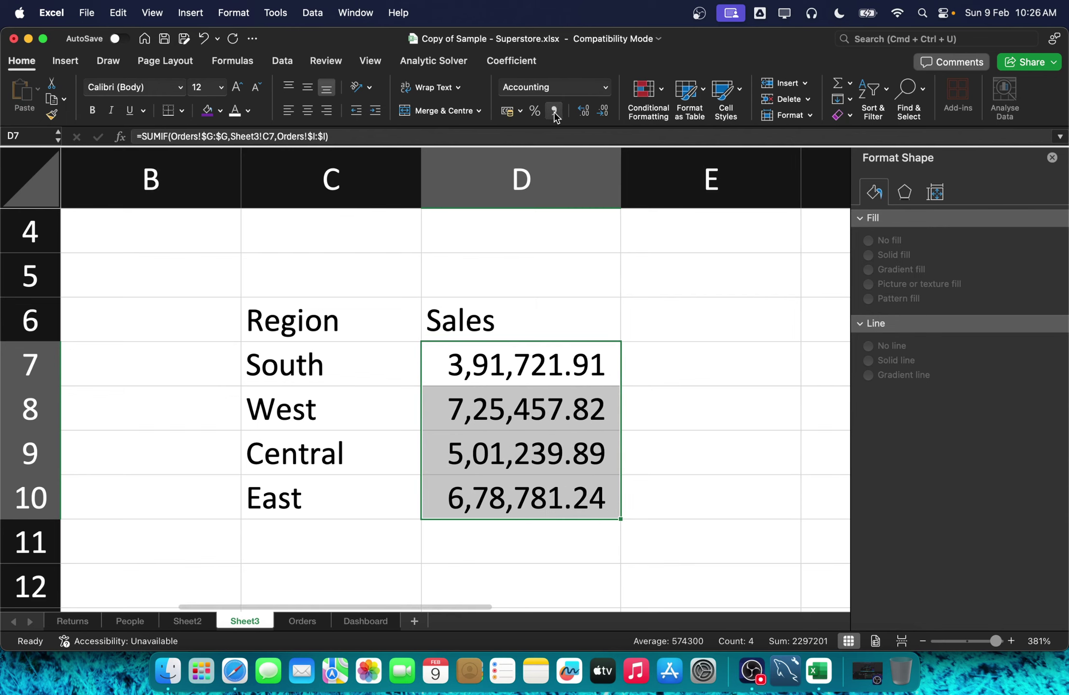
# Step: Reduce the sales values in D7:D10 to zero decimal places and save the workbook
pyautogui.click(576, 273)
pyautogui.moveTo(580, 355); pyautogui.dragTo(580, 492)
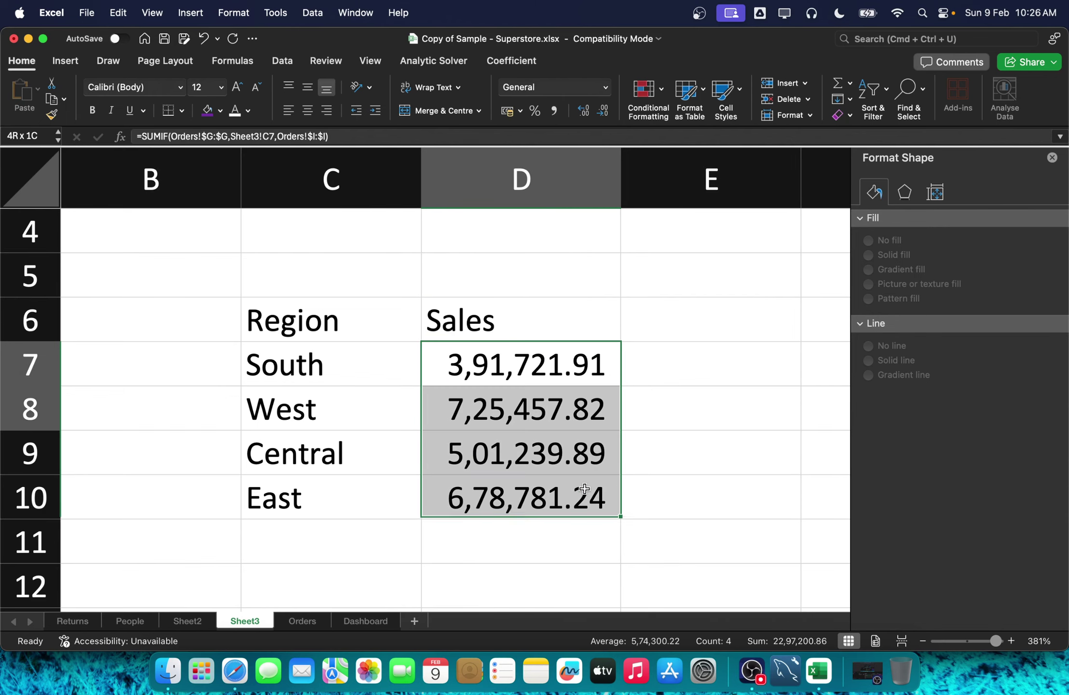
pyautogui.click(603, 112)
pyautogui.click(603, 112)
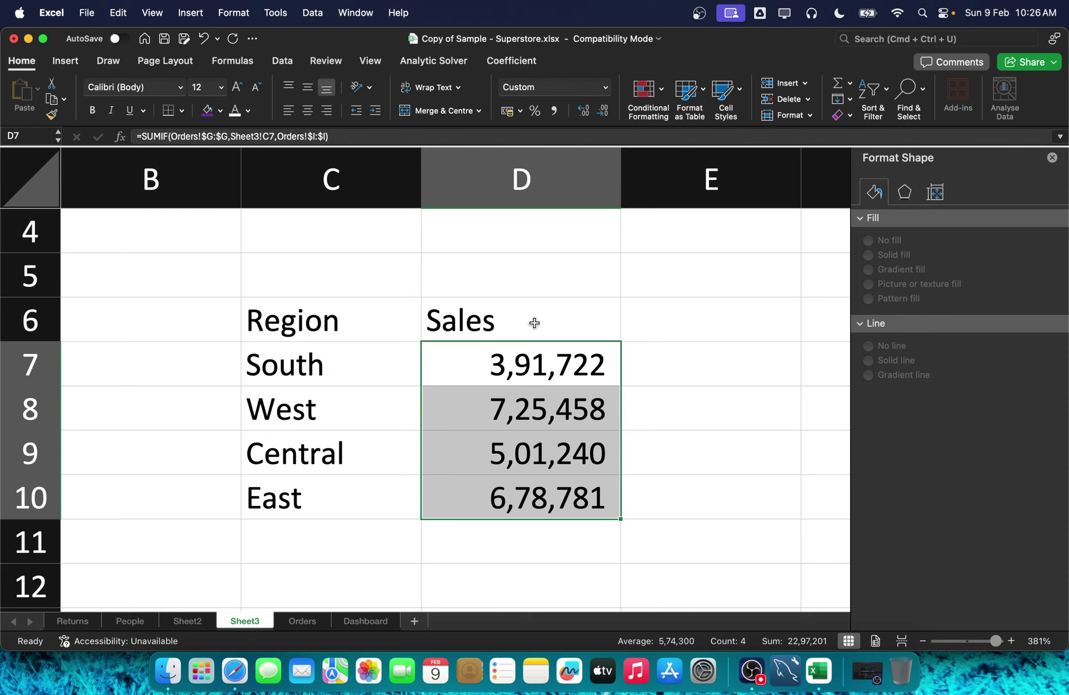
pyautogui.press('super+z')
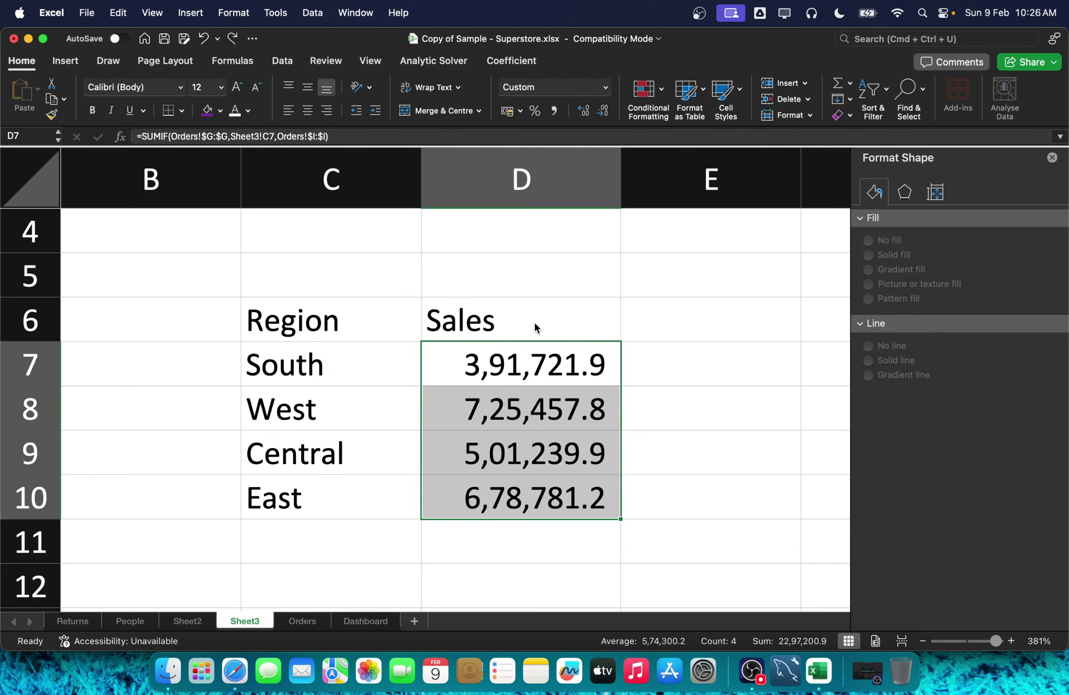
pyautogui.press('super+y')
pyautogui.click(548, 313)
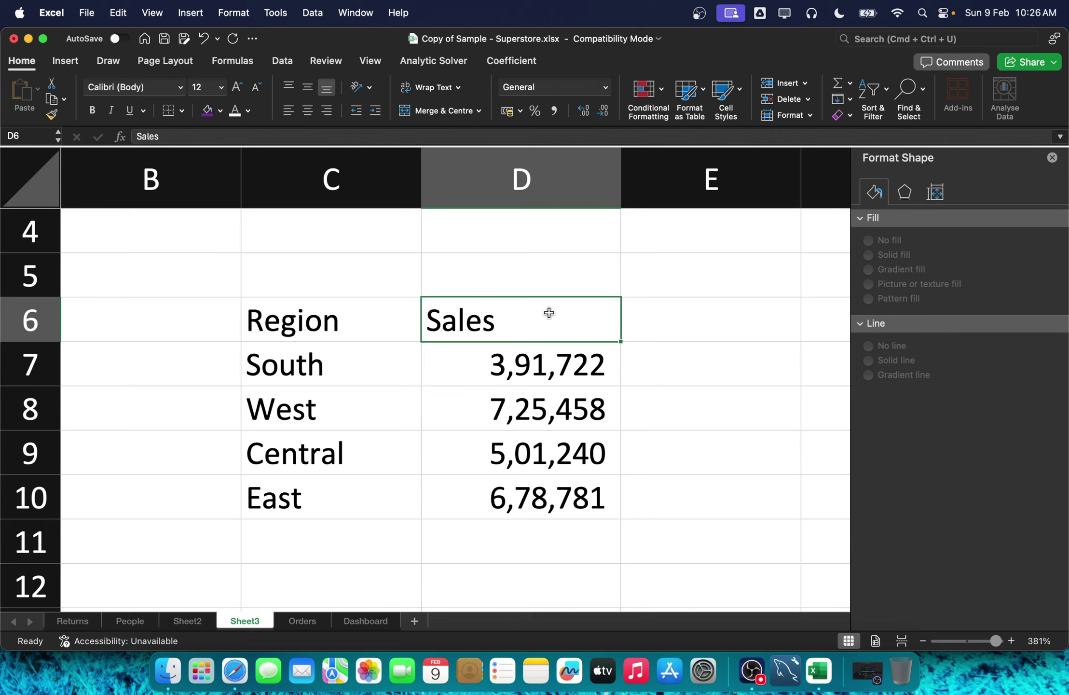
pyautogui.press('super+s')
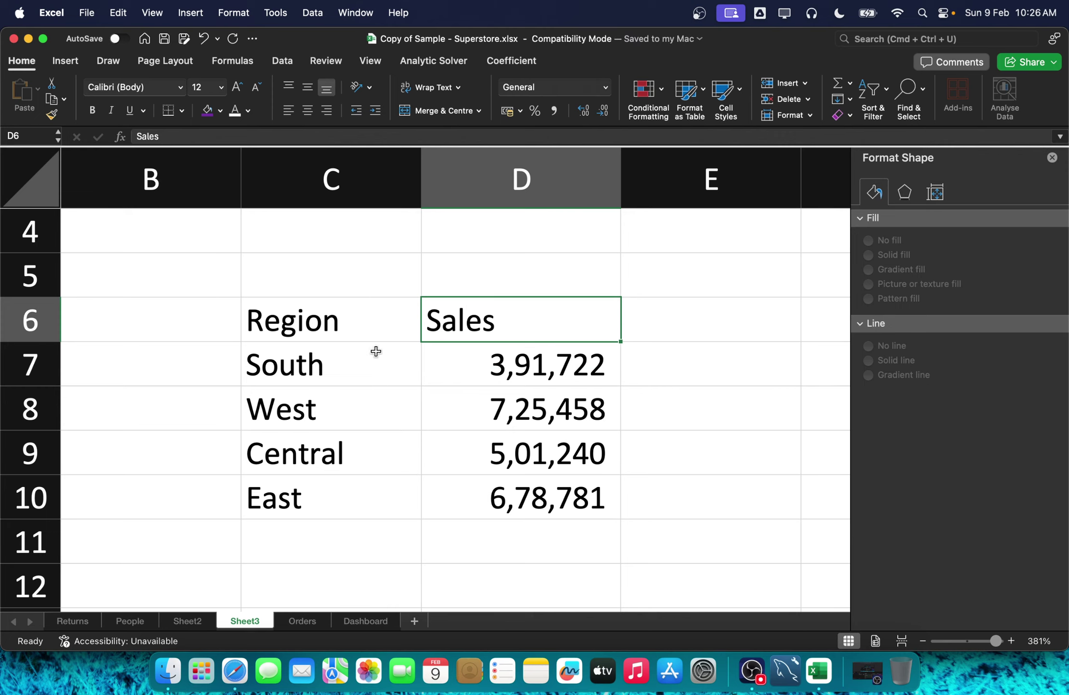
pyautogui.moveTo(308, 334); pyautogui.dragTo(546, 505)
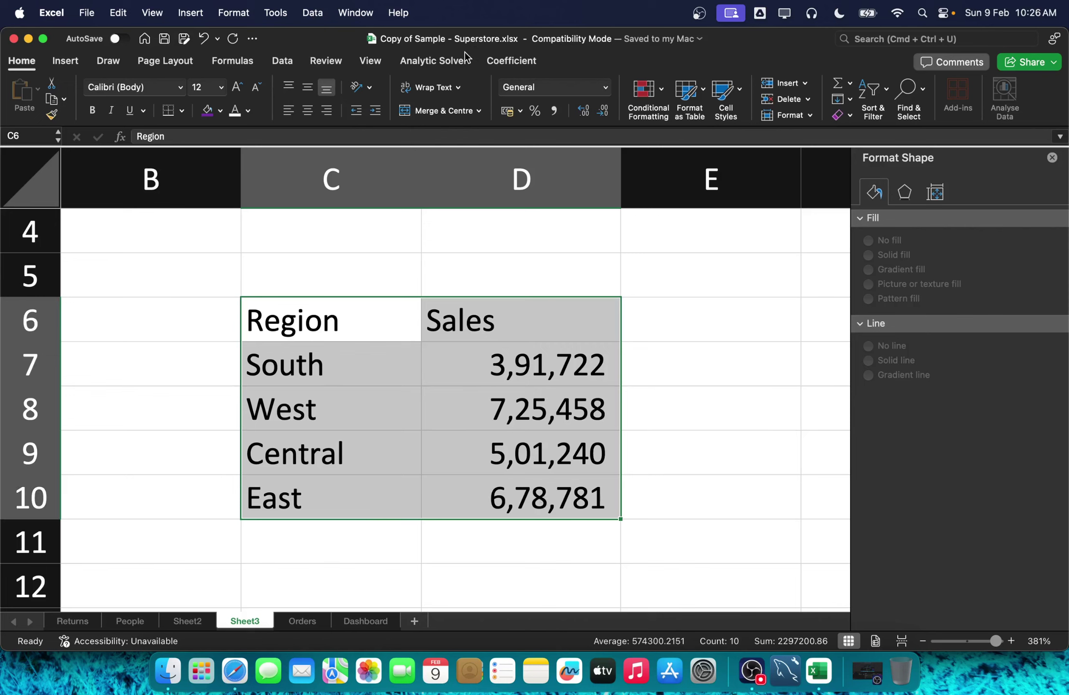
pyautogui.click(76, 66)
pyautogui.click(451, 96)
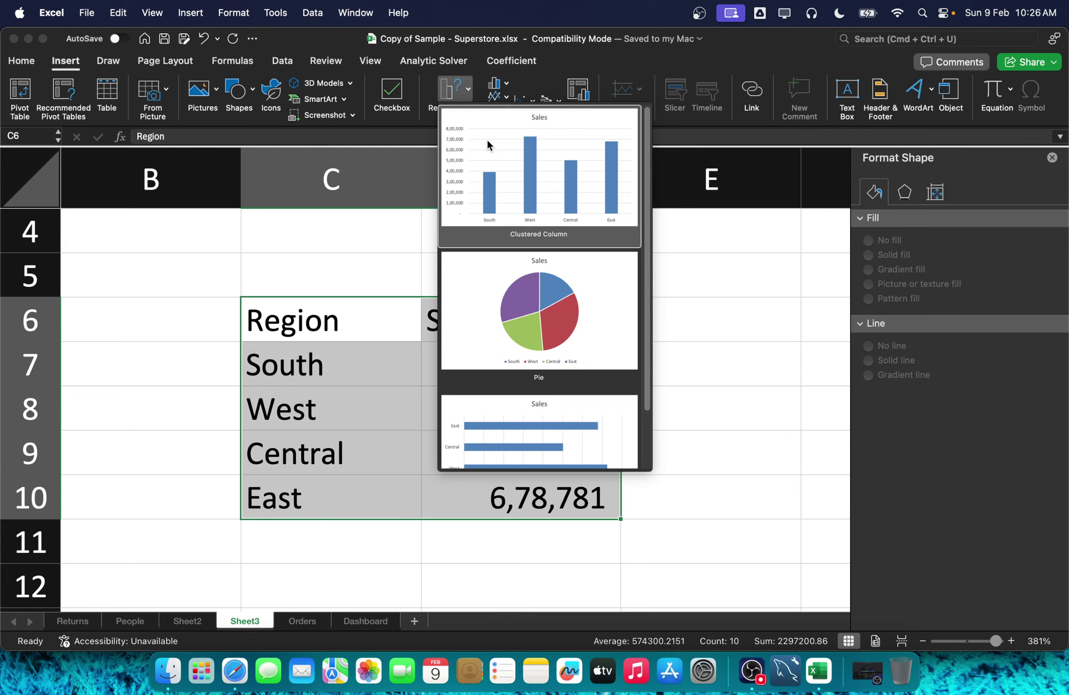
pyautogui.scroll(-3, 528, 340)
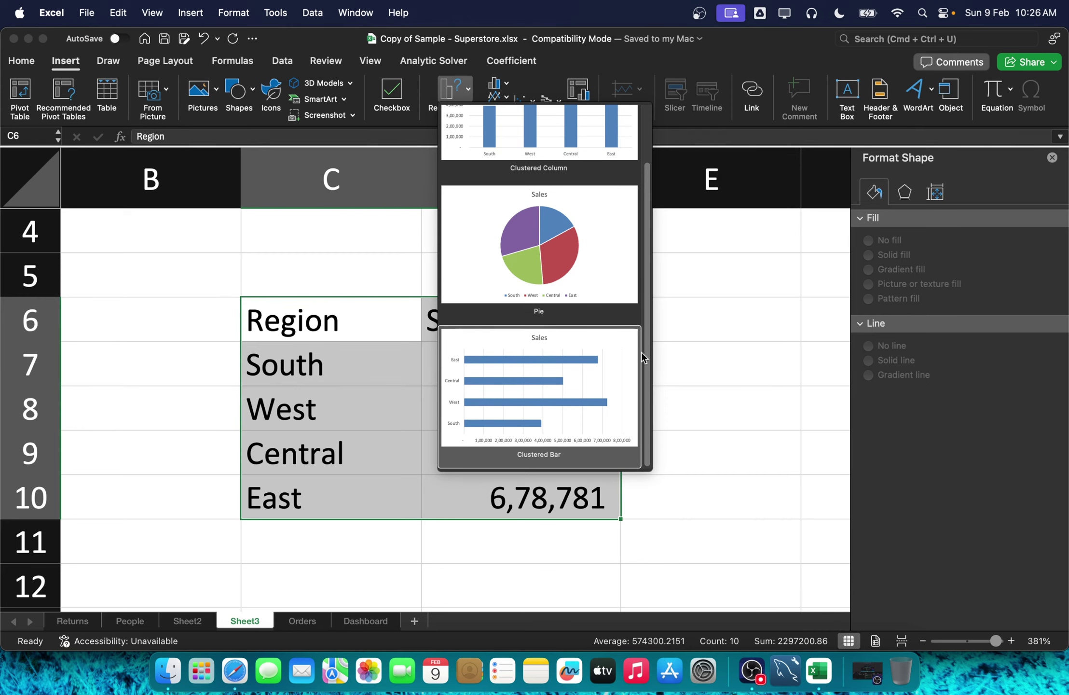
pyautogui.click(720, 358)
pyautogui.click(619, 321)
# Step: Insert a recommended Clustered Bar chart from the Region and Sales table in C6:D10
pyautogui.click(356, 338)
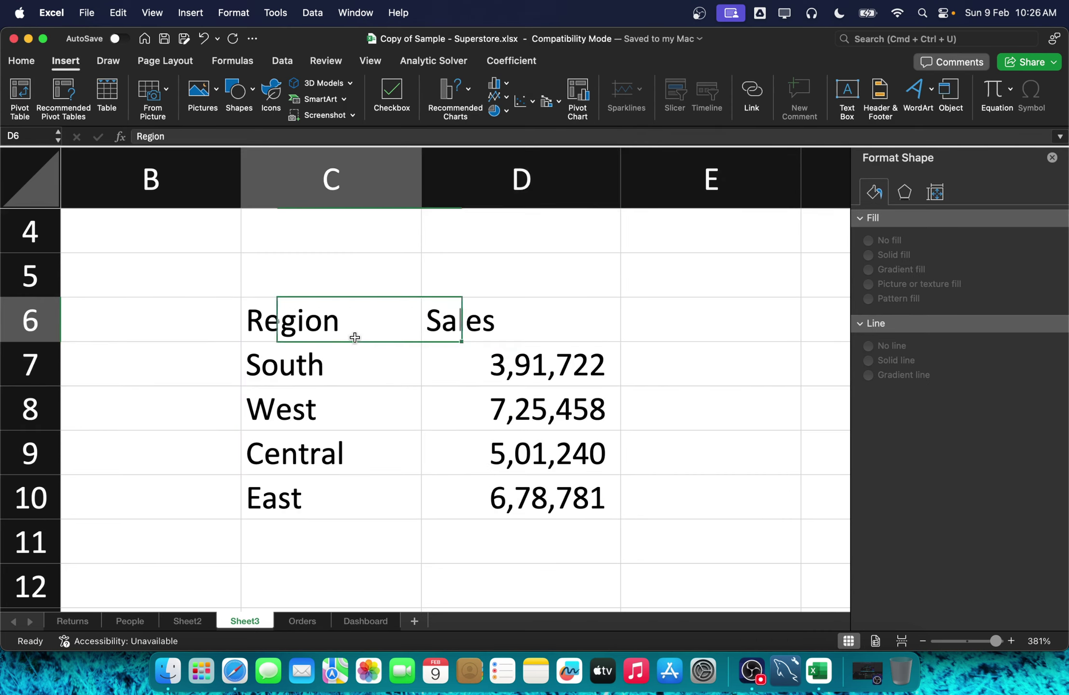
pyautogui.moveTo(355, 337); pyautogui.dragTo(541, 490)
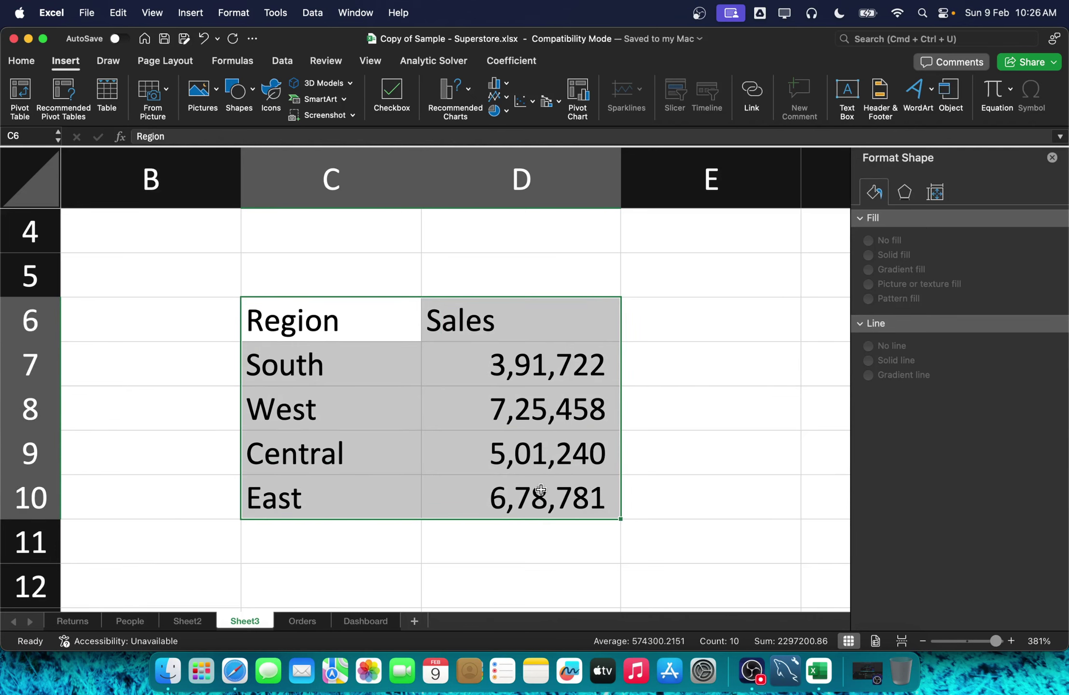
pyautogui.hscroll(3, 541, 490)
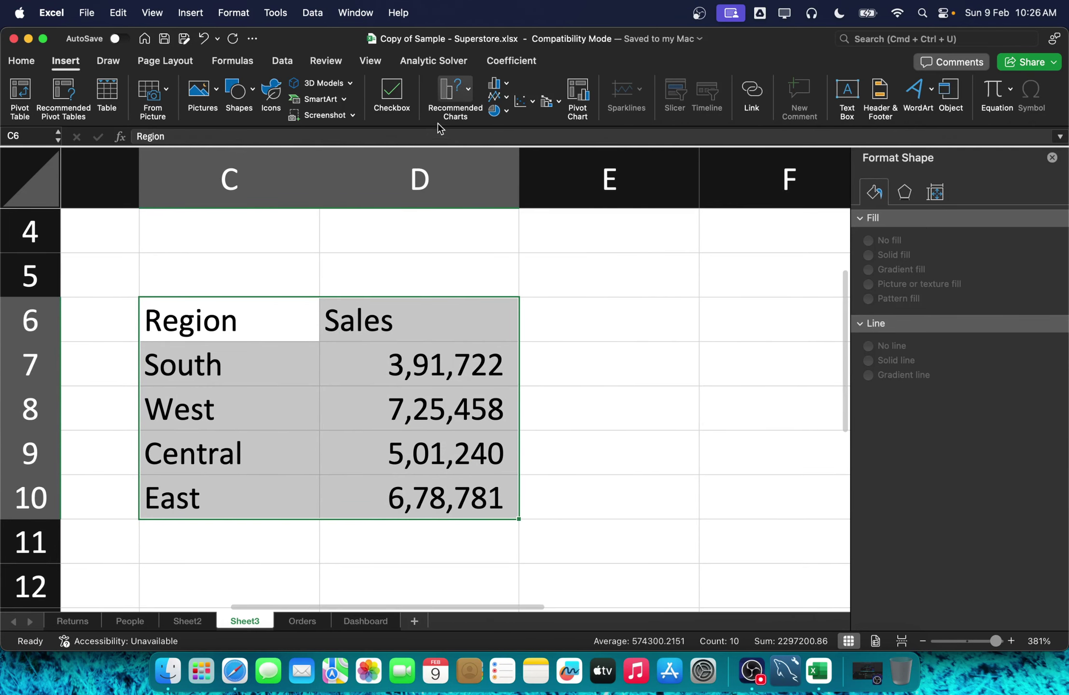
pyautogui.click(439, 126)
pyautogui.click(541, 467)
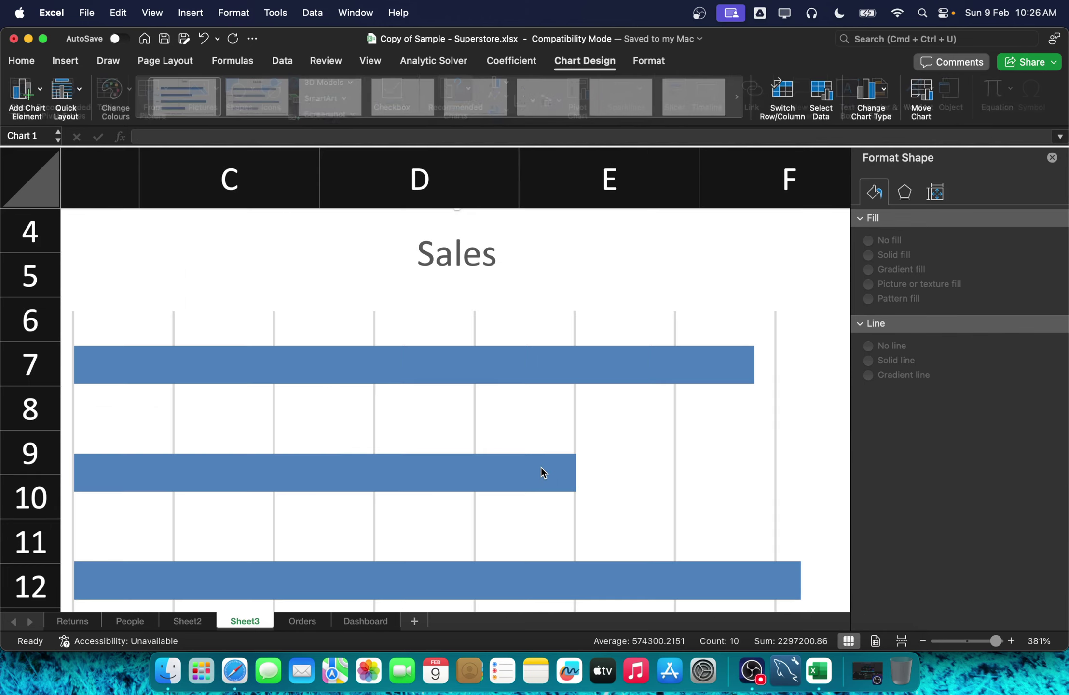
# Step: Move the Sales chart beside the Region table and shrink it to cover about E6:G11
pyautogui.scroll(3, 451, 437)
pyautogui.scroll(1, 442, 425)
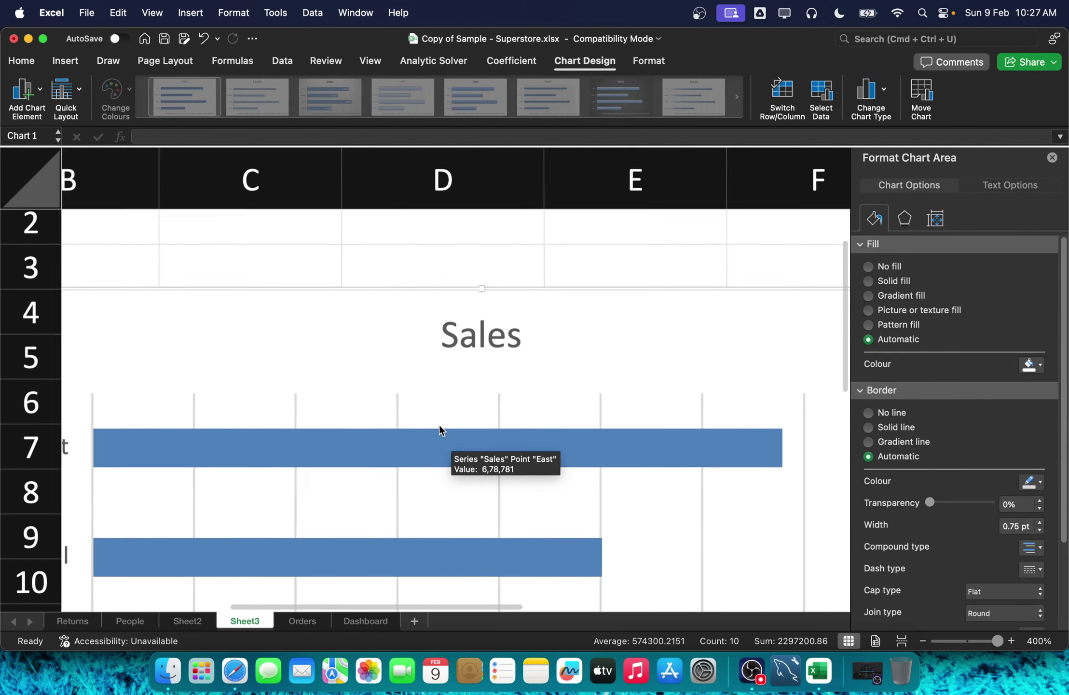
pyautogui.scroll(-10, 440, 424)
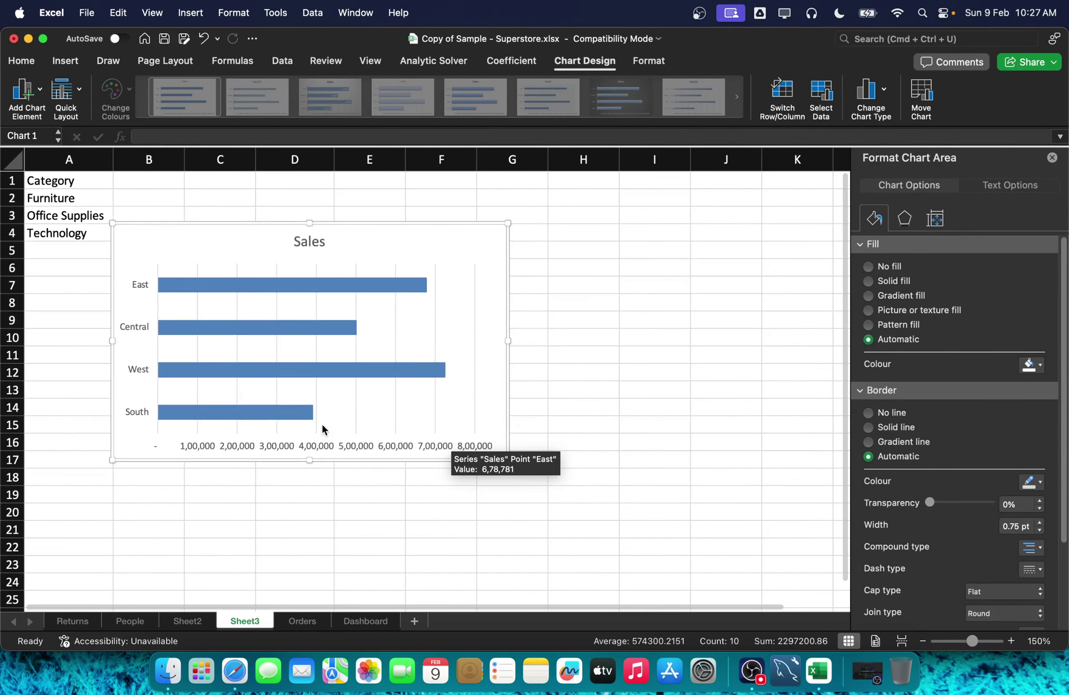
pyautogui.scroll(-1, 181, 419)
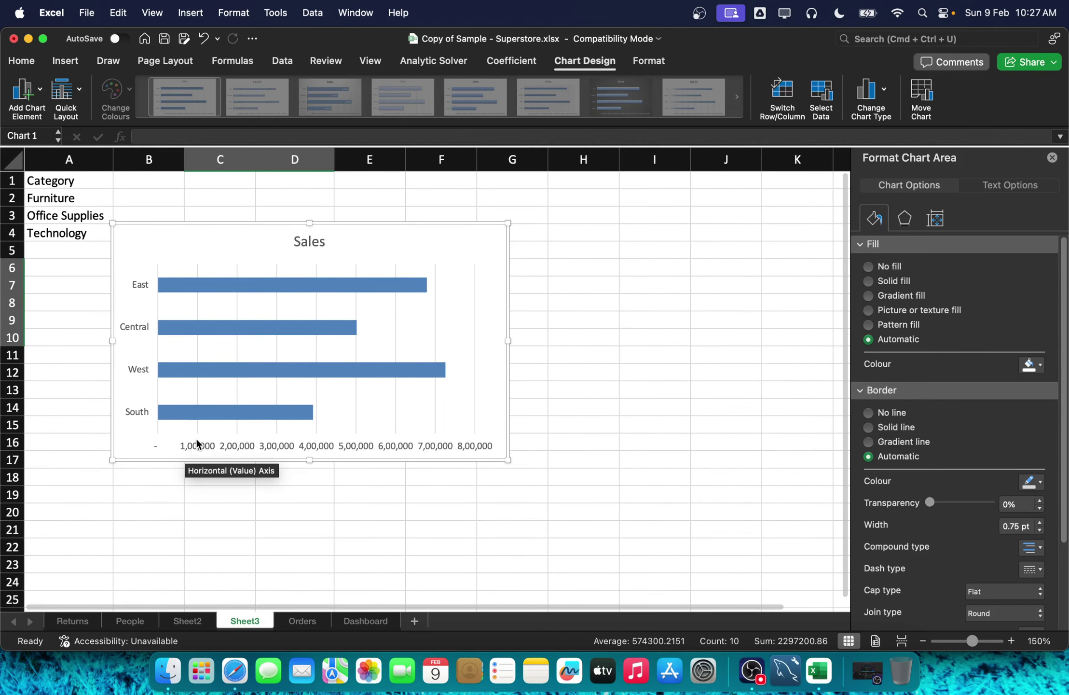
pyautogui.scroll(-6, 205, 439)
pyautogui.scroll(6, 205, 443)
pyautogui.scroll(-1, 205, 447)
pyautogui.scroll(1, 205, 447)
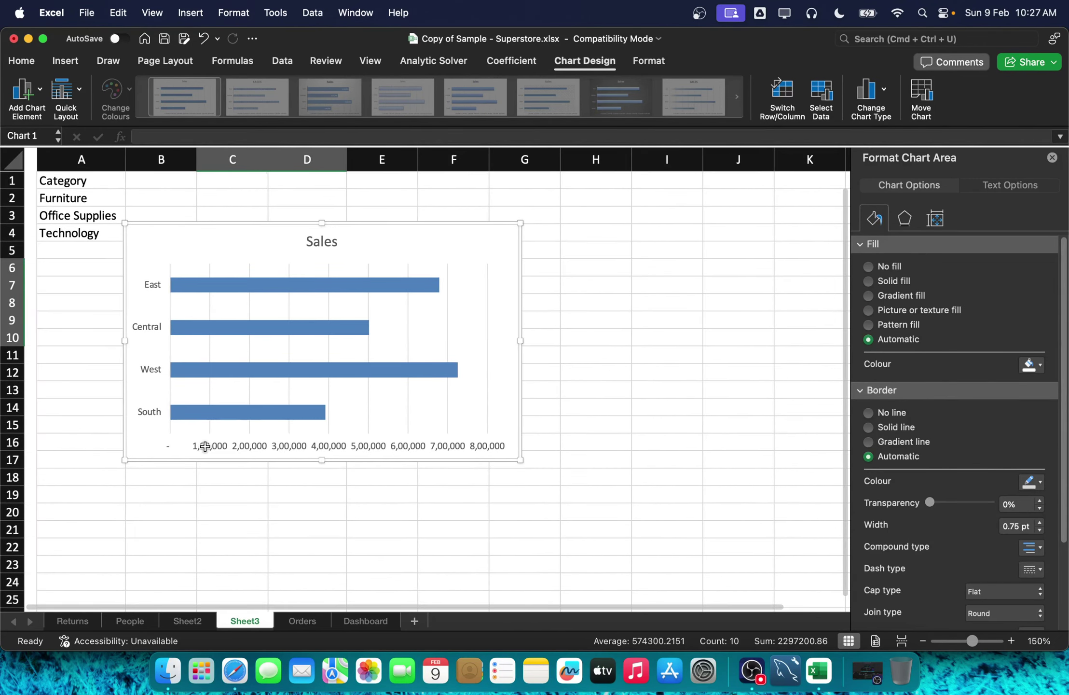
pyautogui.moveTo(149, 212); pyautogui.dragTo(396, 282)
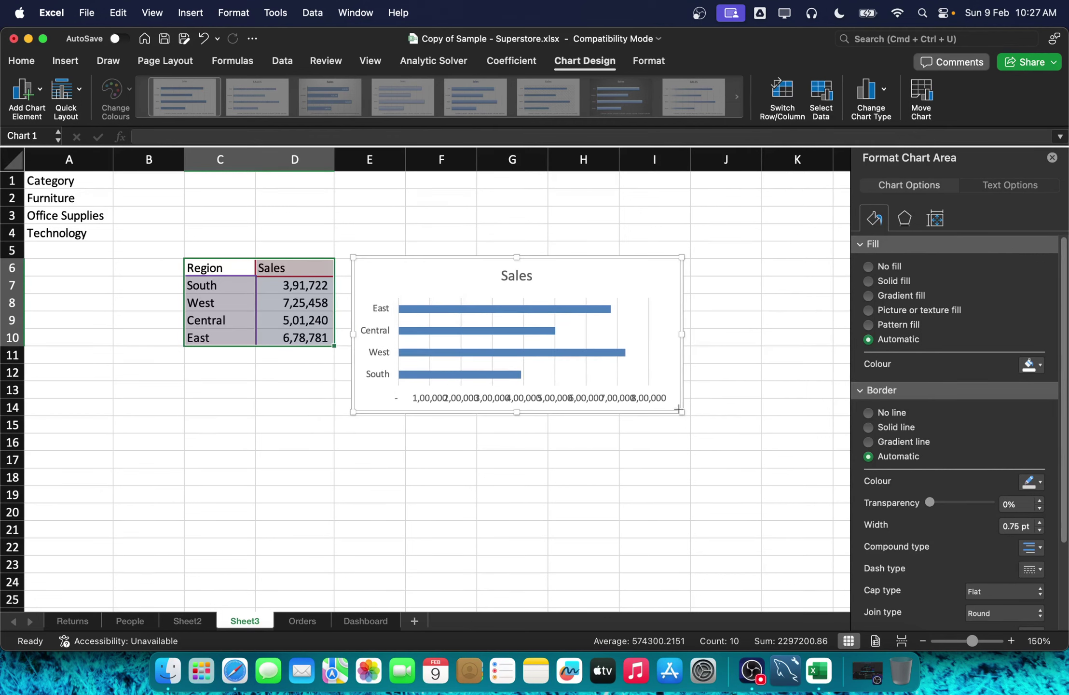
pyautogui.moveTo(681, 412); pyautogui.dragTo(536, 352)
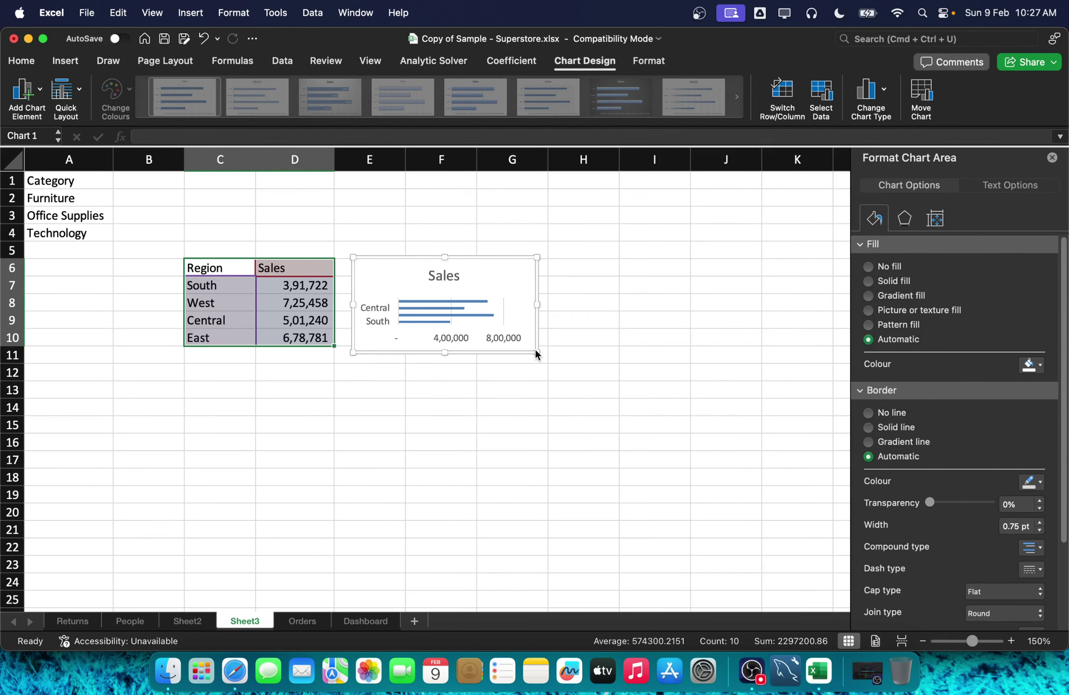
# Step: Delete the chart's horizontal value axis and its title, and shift the chart slightly closer to the Region table
pyautogui.click(448, 338)
pyautogui.rightClick(449, 338)
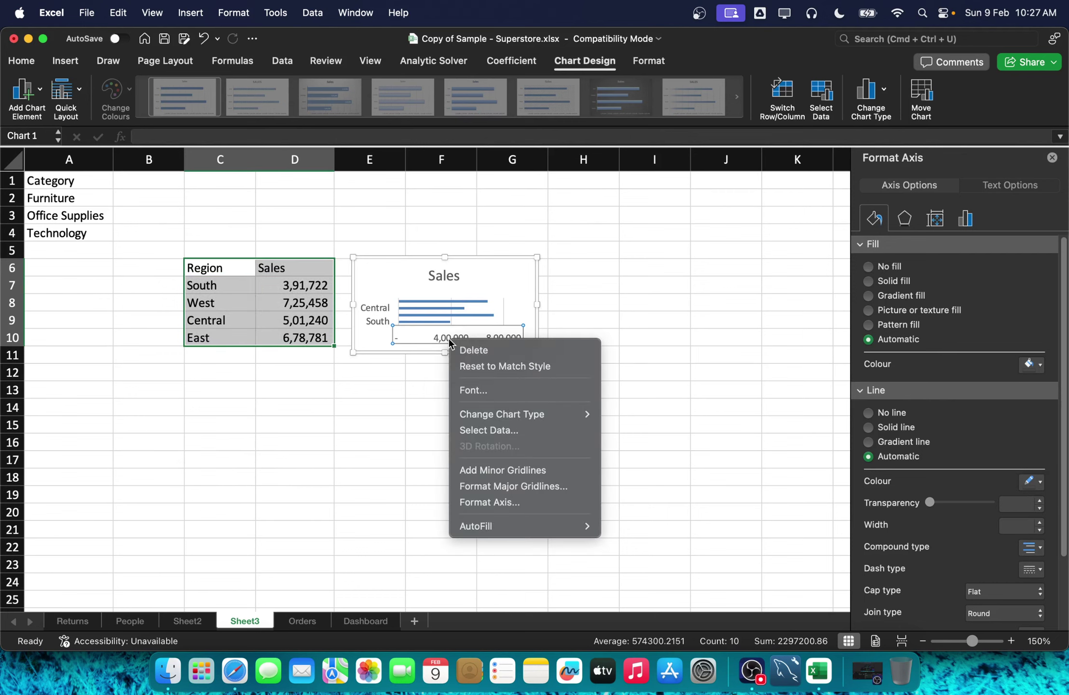
pyautogui.click(480, 353)
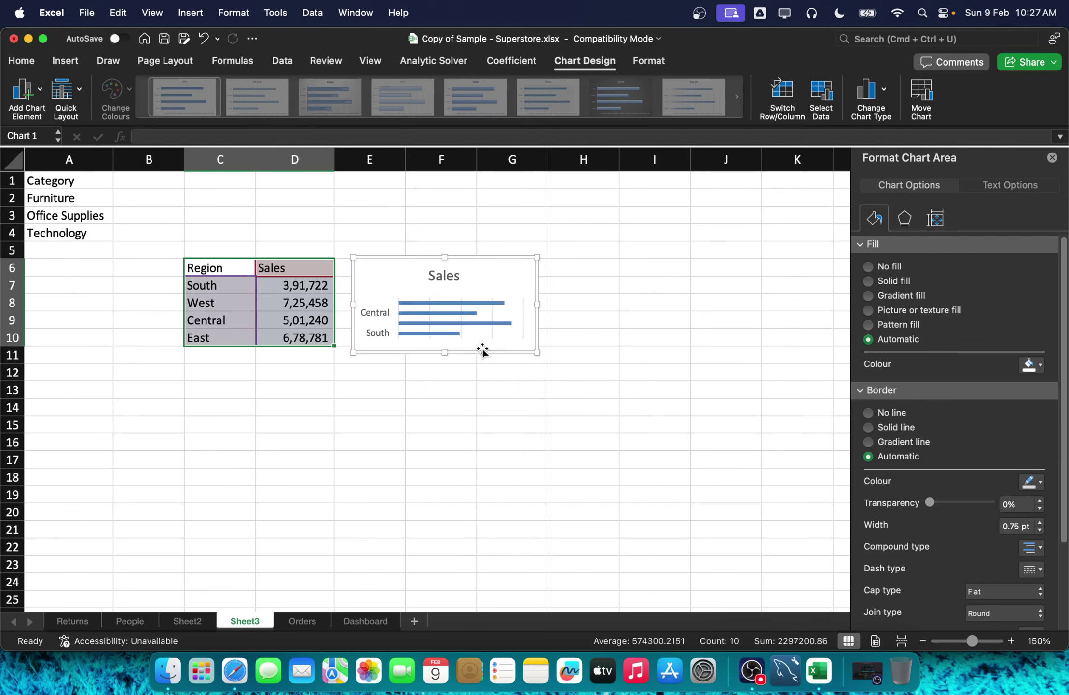
pyautogui.click(440, 273)
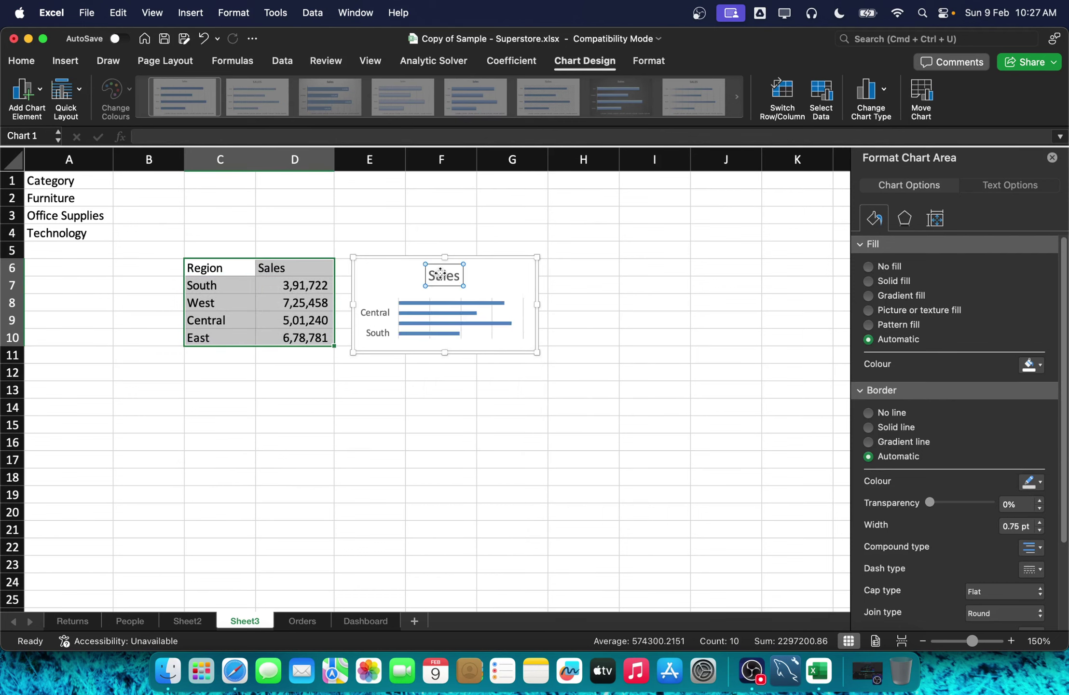
pyautogui.press('Delete')
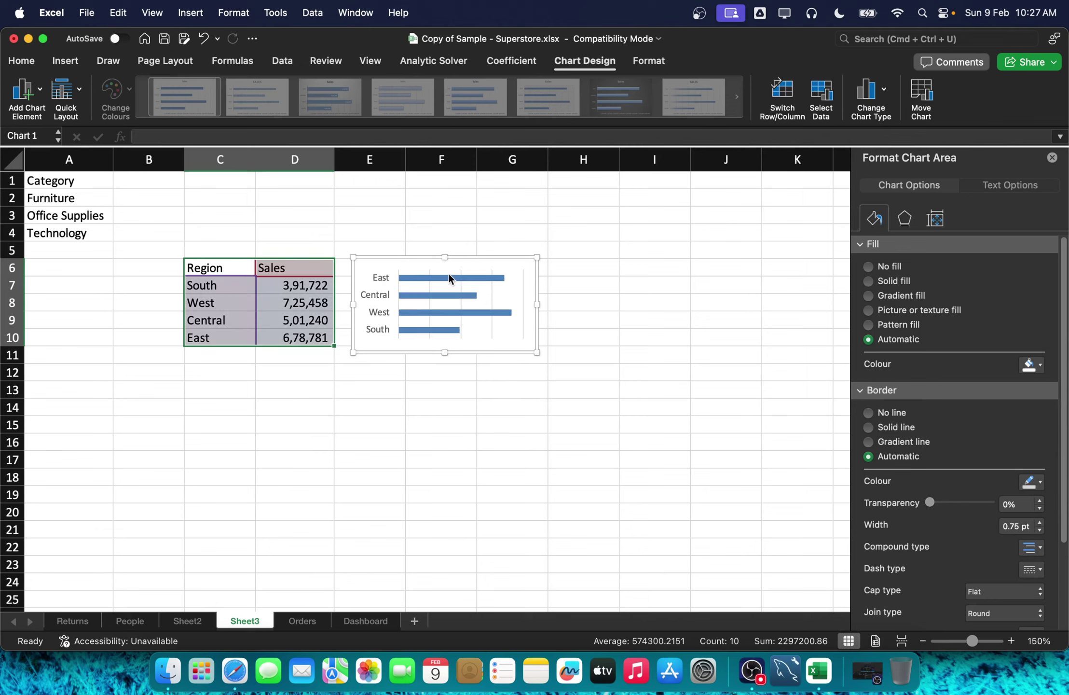
pyautogui.moveTo(404, 269); pyautogui.dragTo(398, 274)
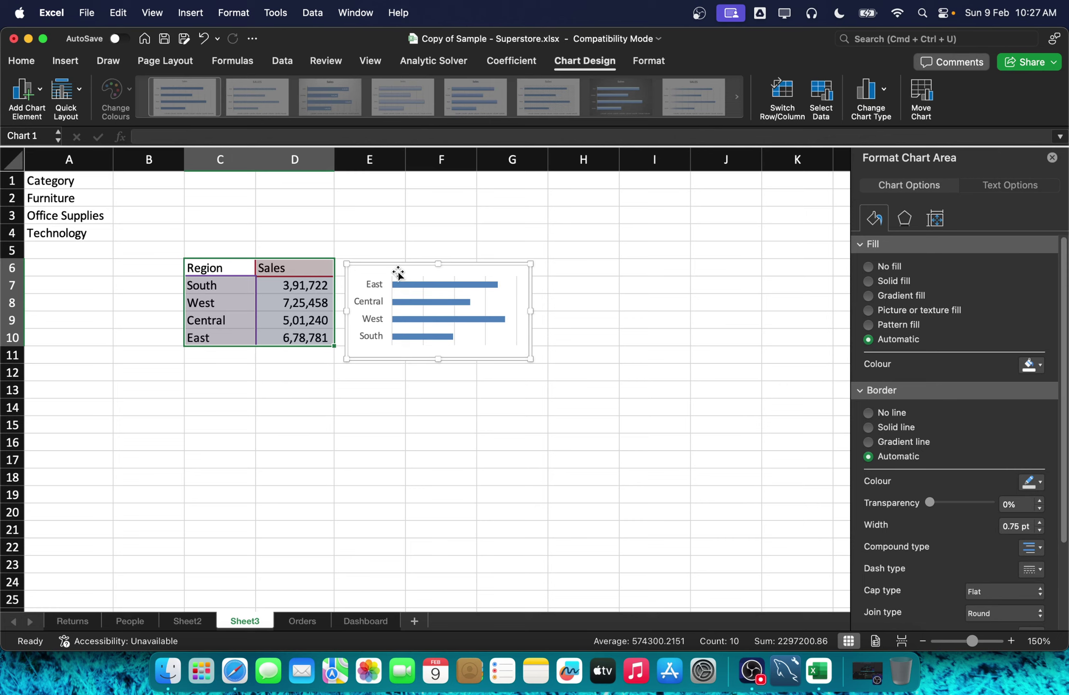